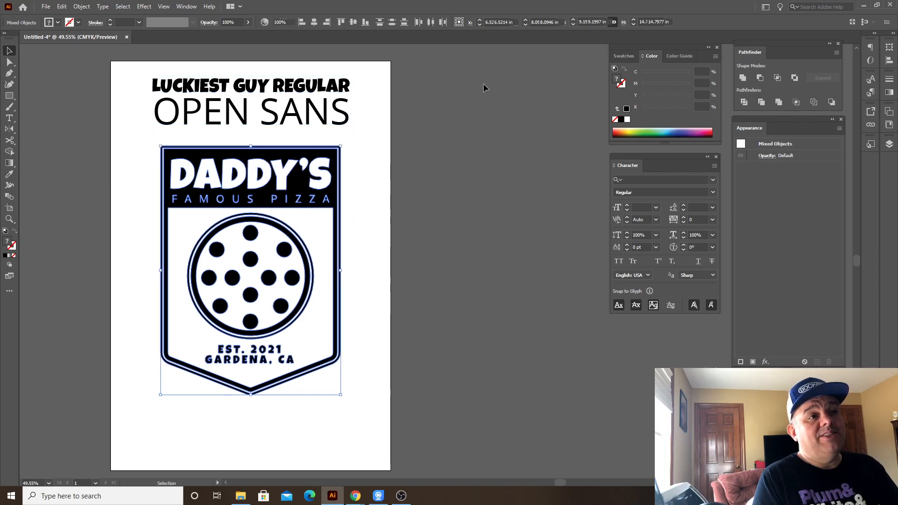
# - Move the finished badge and the two font names off the artboard to the empty canvas beside it
pyautogui.moveTo(270, 158); pyautogui.dragTo(524, 168)
pyautogui.click(353, 183)
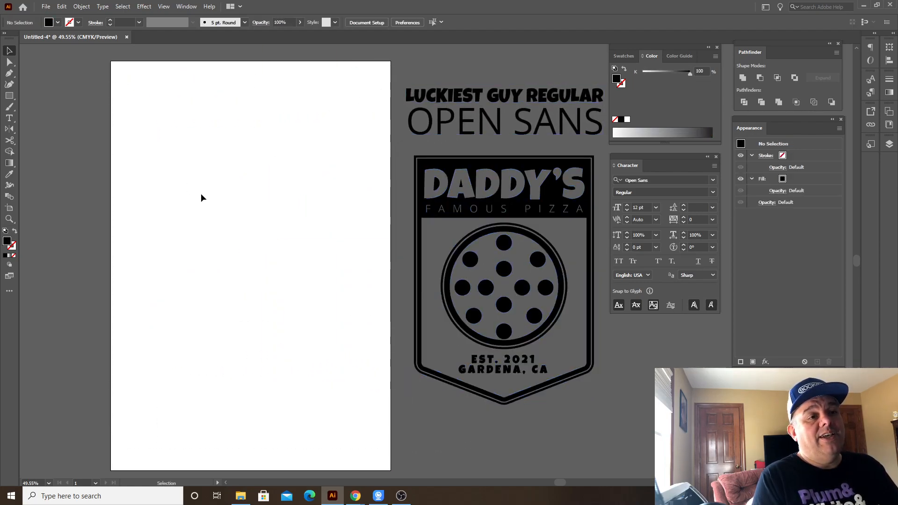
pyautogui.scroll(-1, 206, 176)
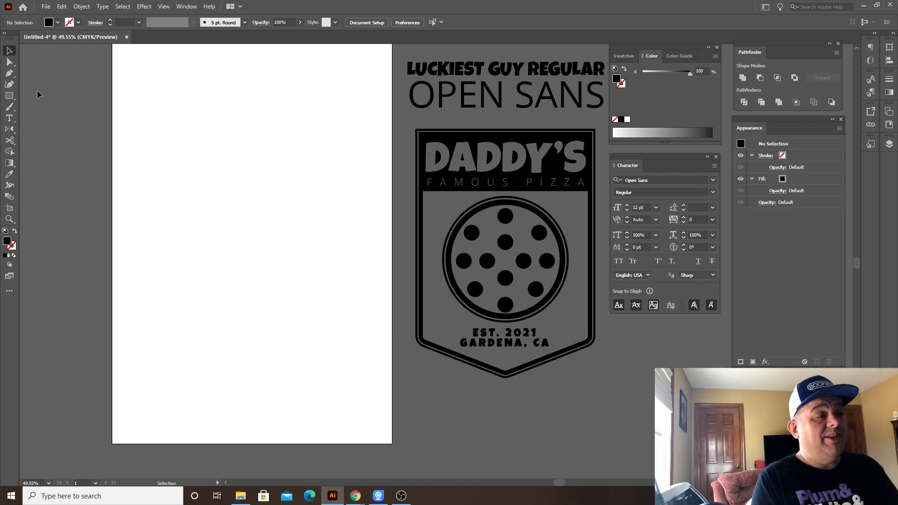
# - Draw a black rectangle about 10.7 by 13.39 in on the artboard and select it
pyautogui.click(12, 98)
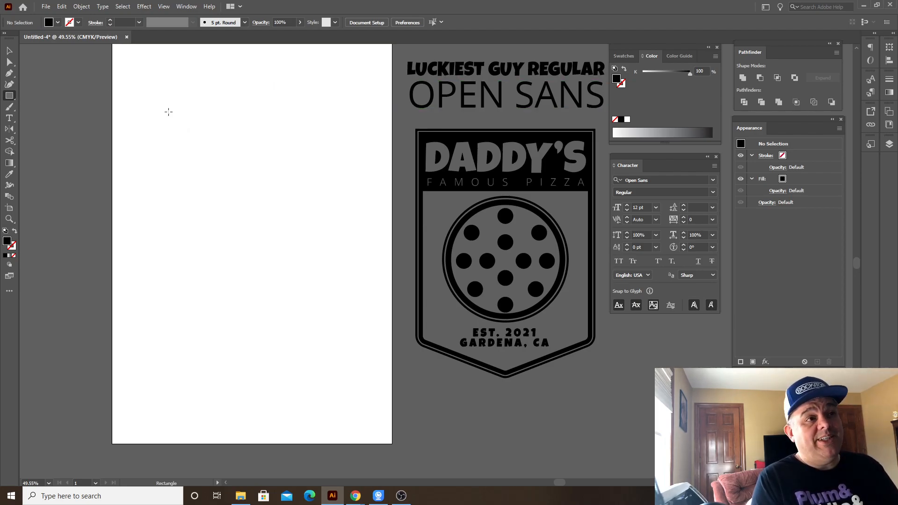
pyautogui.moveTo(135, 100)
pyautogui.mouseDown()
pyautogui.moveTo(303, 337)
pyautogui.moveTo(356, 372)
pyautogui.moveTo(372, 403)
pyautogui.moveTo(367, 375)
pyautogui.moveTo(366, 388)
pyautogui.mouseUp()
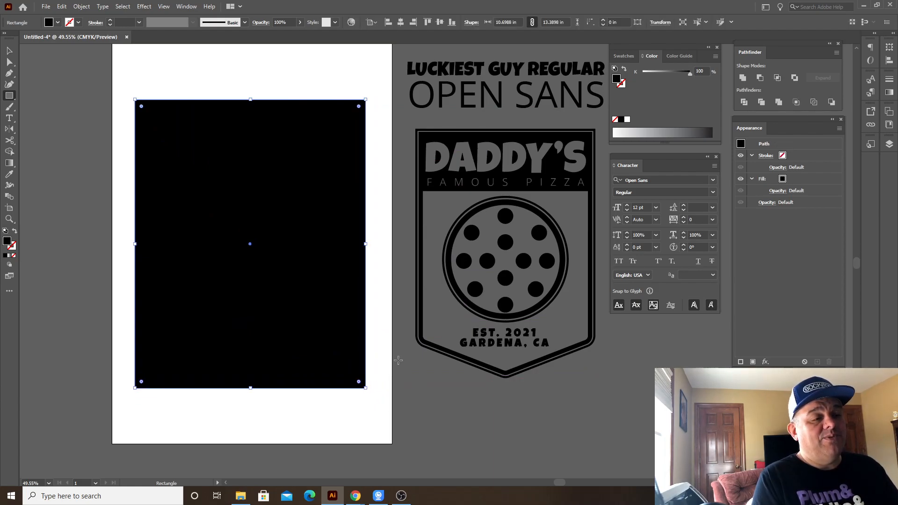
pyautogui.click(10, 51)
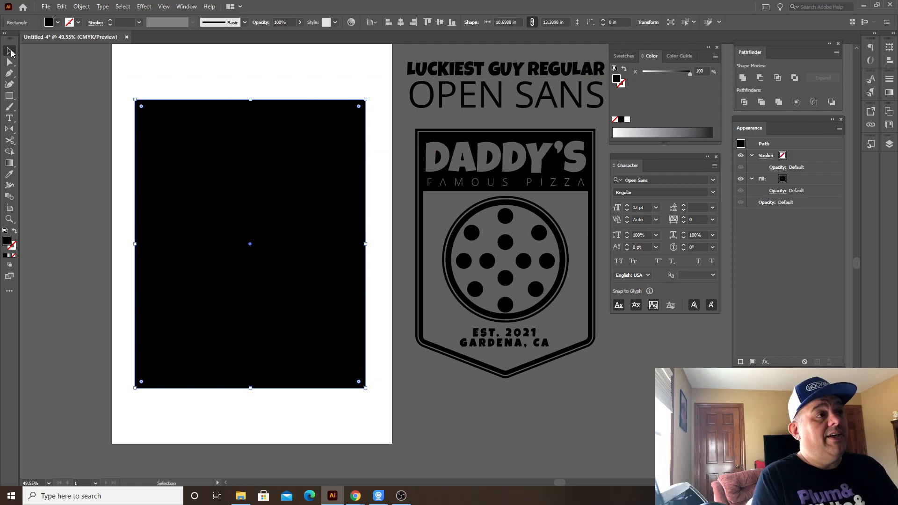
pyautogui.click(68, 128)
pyautogui.click(249, 185)
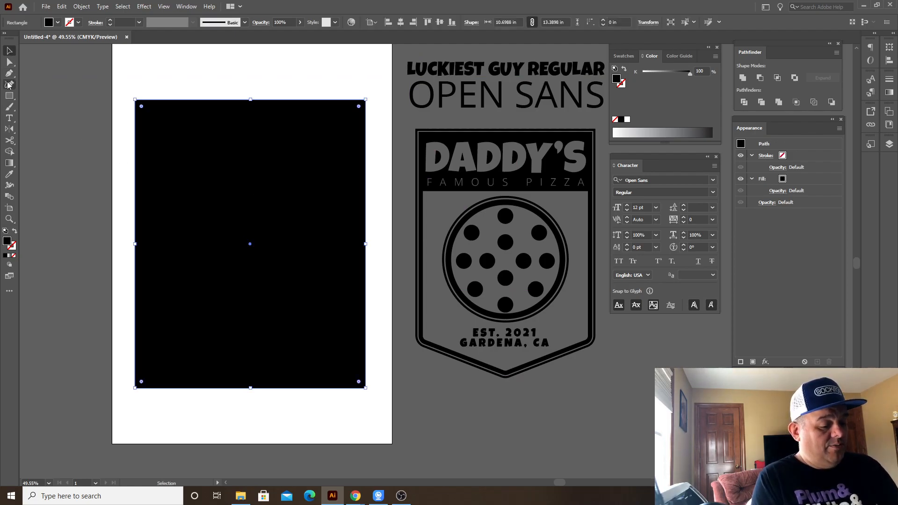
# - Add an anchor point midway along the rectangle's lower edge and pull it straight down into a point, about 14.97 in overall height
pyautogui.press('+')
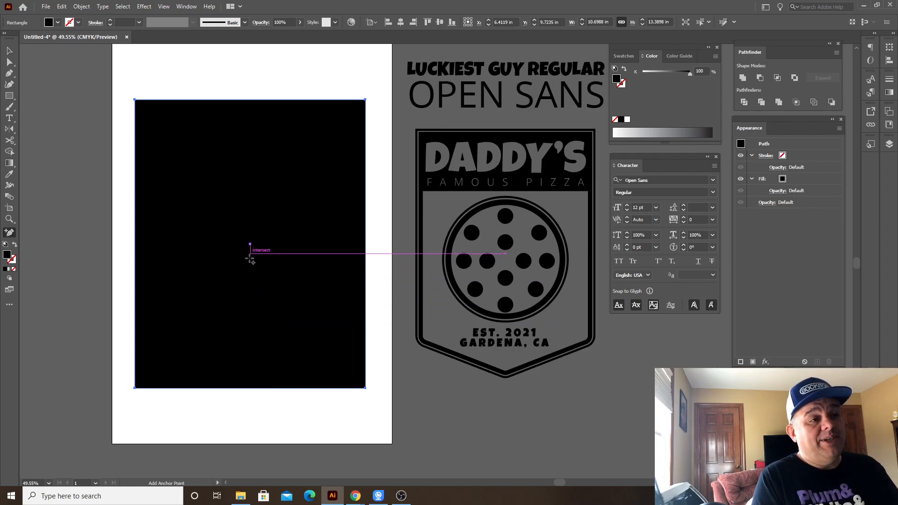
pyautogui.click(250, 388)
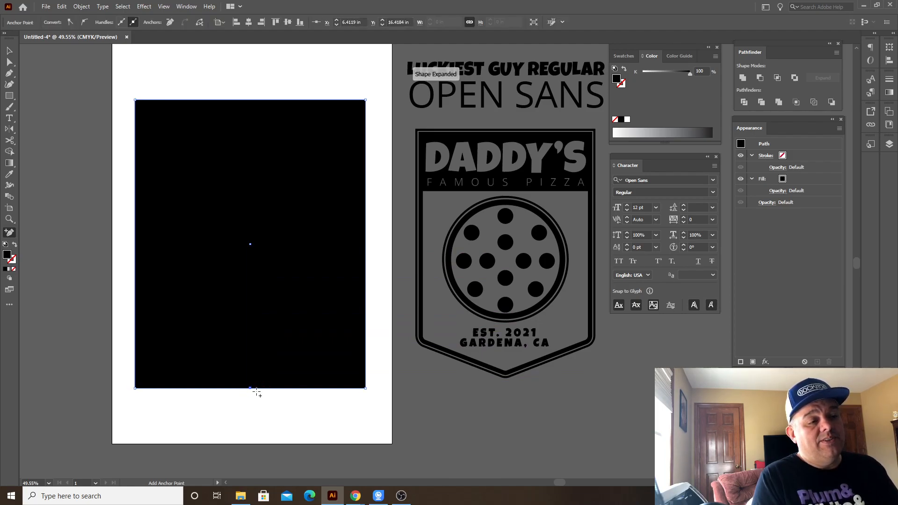
pyautogui.click(13, 66)
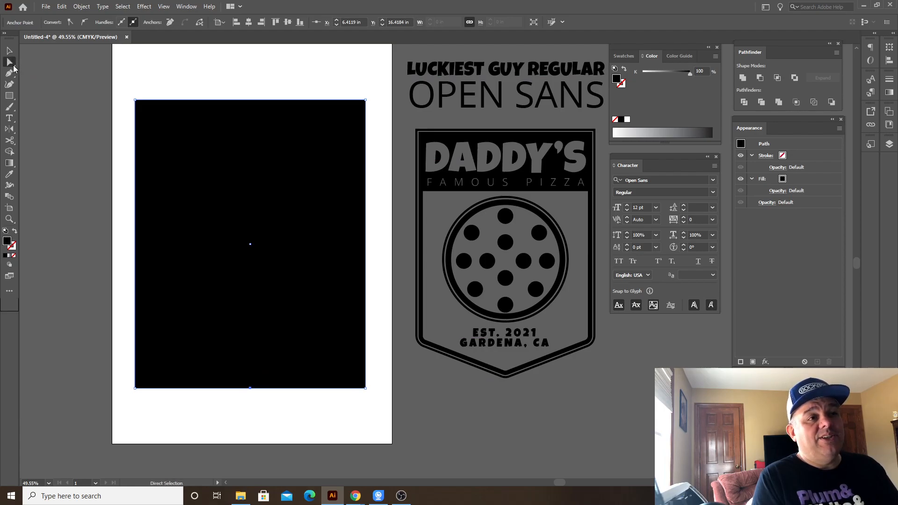
pyautogui.click(271, 425)
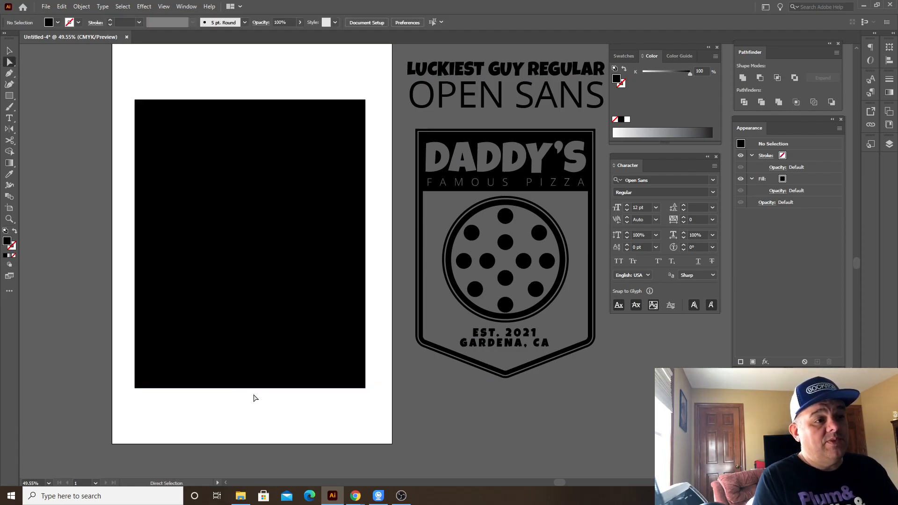
pyautogui.moveTo(249, 389); pyautogui.dragTo(249, 423)
pyautogui.click(283, 432)
pyautogui.moveTo(341, 406); pyautogui.dragTo(327, 391)
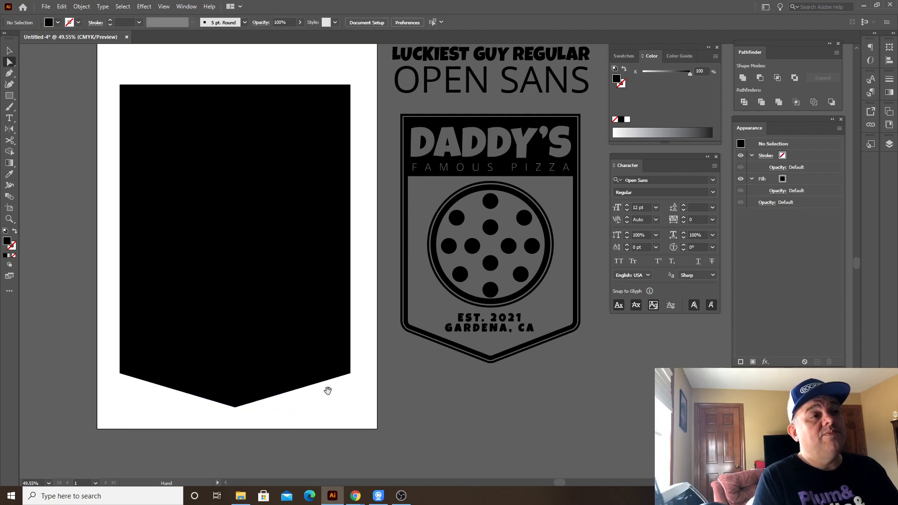
# - Change the pointed badge shape's fill to white, with its appearance attributes placed closer to the artboard
pyautogui.press('v')
pyautogui.click(279, 272)
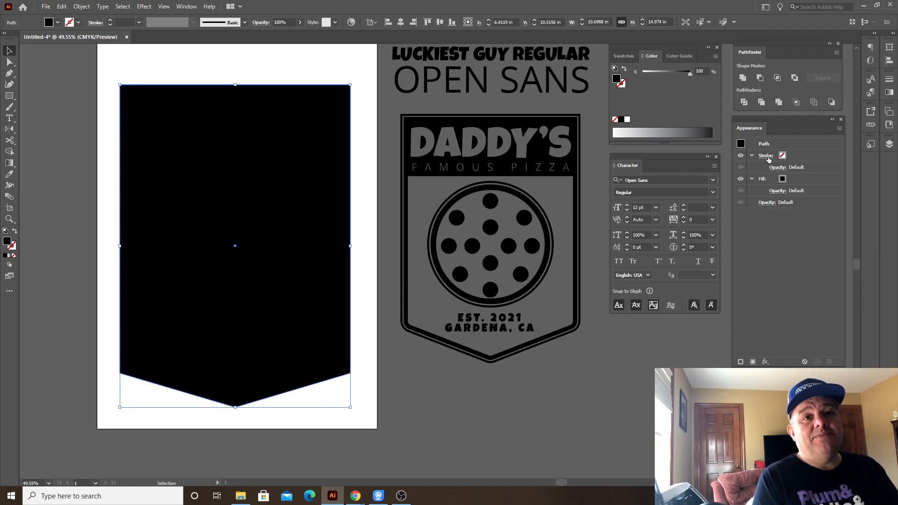
pyautogui.moveTo(775, 117); pyautogui.dragTo(447, 113)
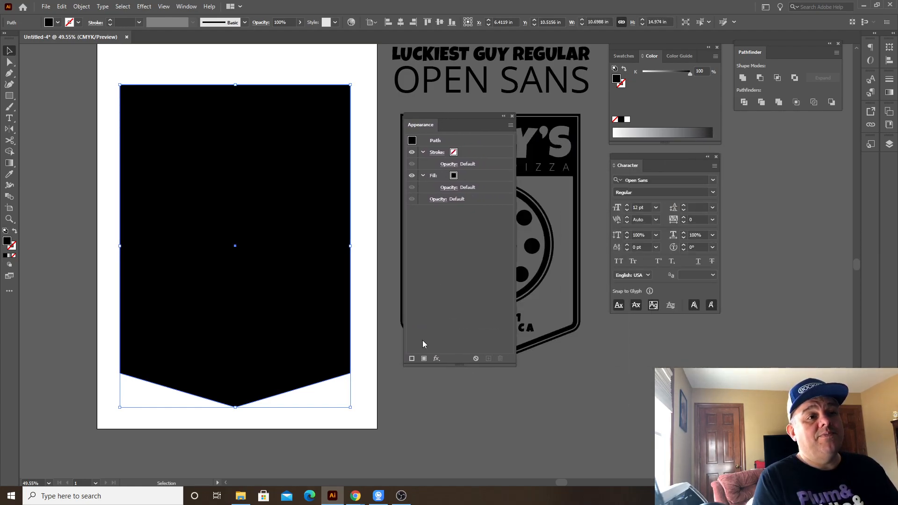
pyautogui.click(442, 175)
pyautogui.click(453, 175)
pyautogui.click(375, 192)
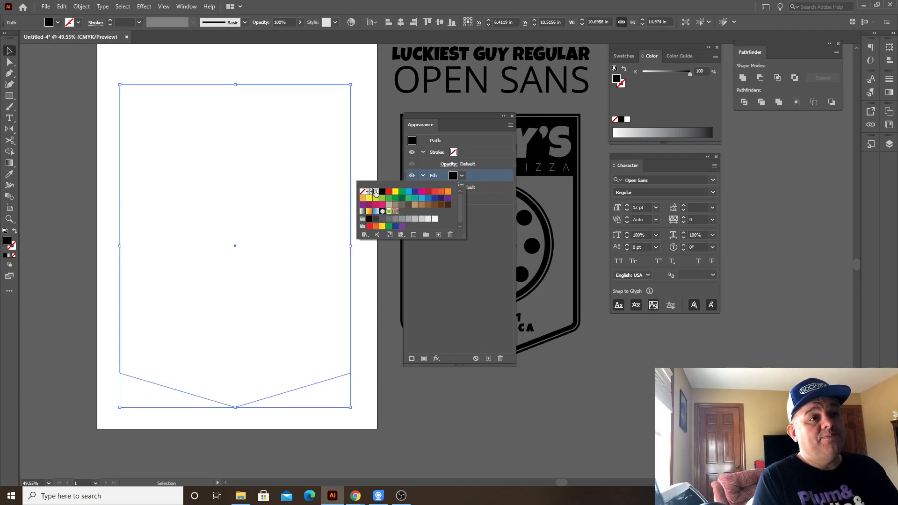
# - Move the badge shape's stroke below its fill and color the stroke black
pyautogui.moveTo(478, 153); pyautogui.dragTo(486, 196)
pyautogui.click(461, 177)
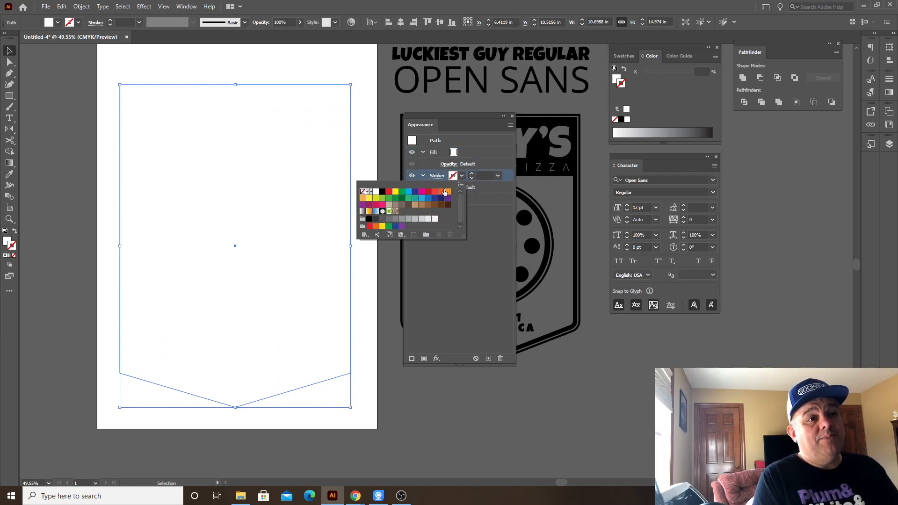
pyautogui.click(383, 192)
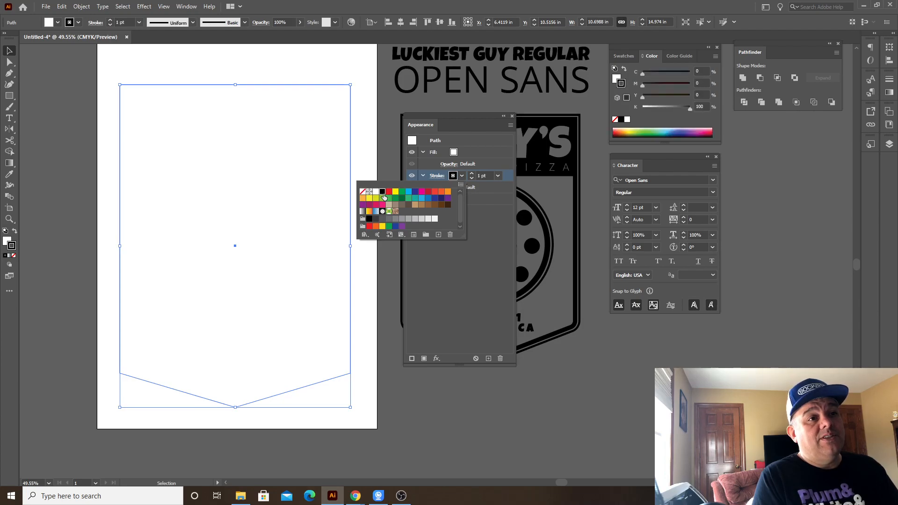
pyautogui.click(497, 209)
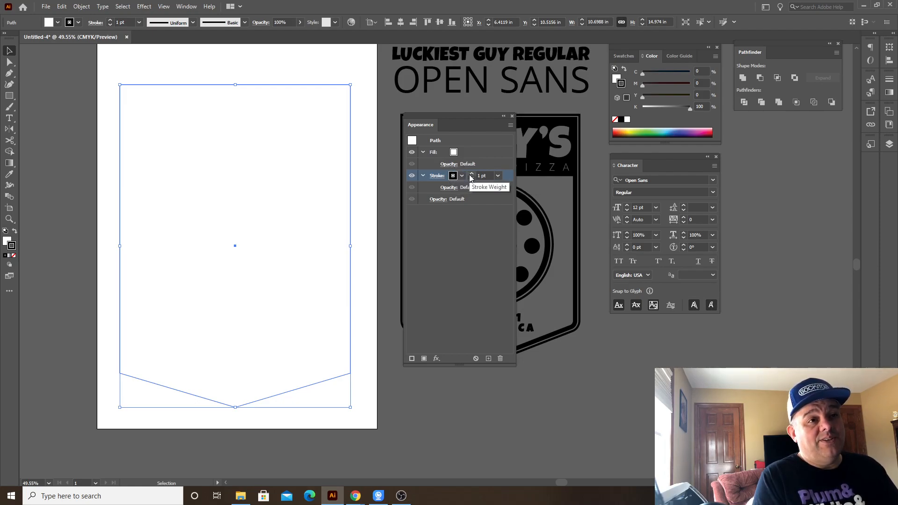
# - Set the badge shape's black stroke weight to 37 pt
pyautogui.click(472, 173)
pyautogui.click(471, 173)
pyautogui.click(471, 174)
pyautogui.click(471, 173)
pyautogui.click(472, 174)
pyautogui.click(471, 174)
pyautogui.click(472, 174)
pyautogui.click(472, 173)
pyautogui.click(471, 173)
pyautogui.click(472, 173)
pyautogui.click(471, 174)
pyautogui.click(471, 174)
pyautogui.click(471, 174)
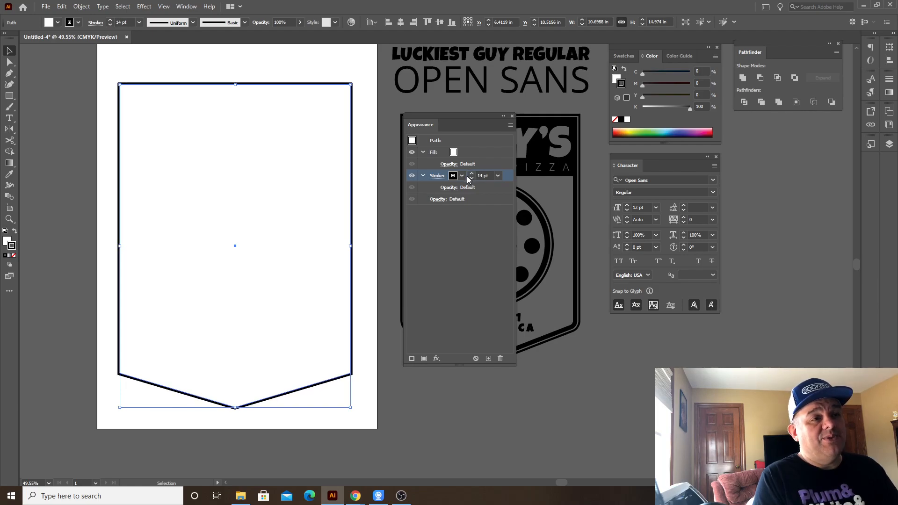
pyautogui.click(471, 173)
pyautogui.click(471, 174)
pyautogui.click(471, 173)
pyautogui.click(471, 173)
pyautogui.click(472, 173)
pyautogui.click(472, 173)
pyautogui.click(472, 173)
pyautogui.click(471, 174)
pyautogui.click(471, 173)
pyautogui.click(471, 174)
pyautogui.click(472, 174)
pyautogui.click(472, 173)
pyautogui.click(471, 173)
pyautogui.click(471, 173)
pyautogui.click(472, 173)
pyautogui.click(471, 174)
pyautogui.click(472, 174)
pyautogui.click(471, 174)
pyautogui.click(471, 173)
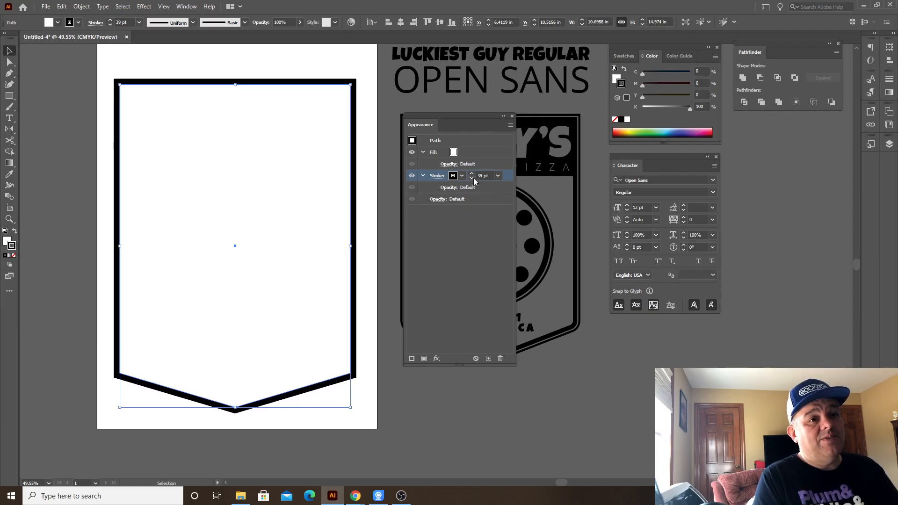
pyautogui.click(472, 178)
pyautogui.click(472, 178)
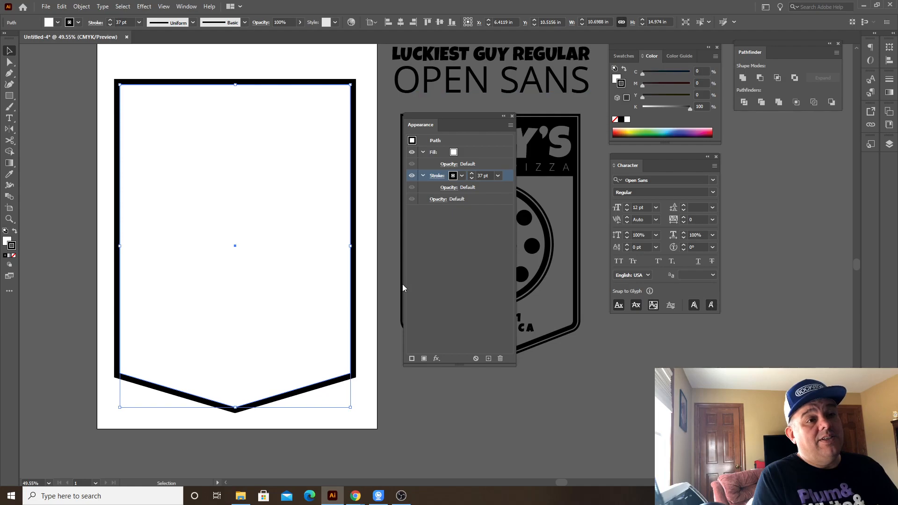
# - Add a second stroke beneath the black one on the badge shape and color it red
pyautogui.click(413, 359)
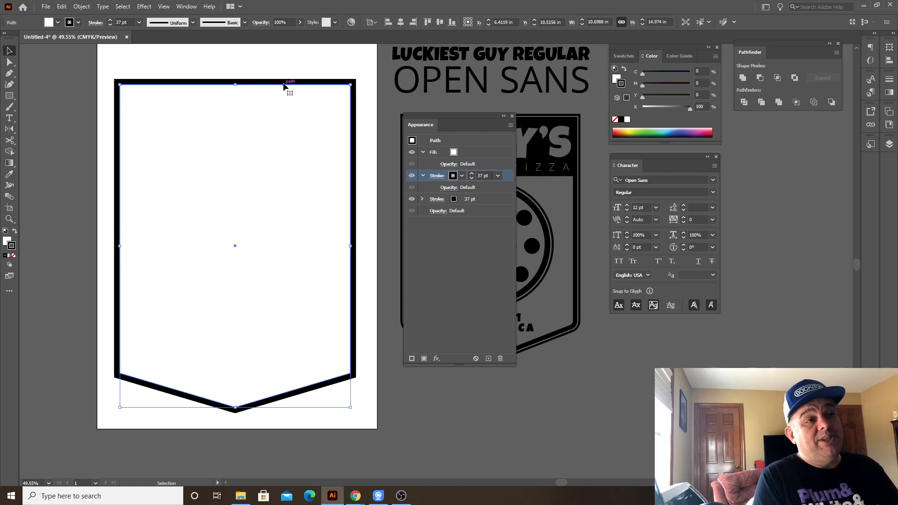
pyautogui.click(474, 202)
pyautogui.click(452, 199)
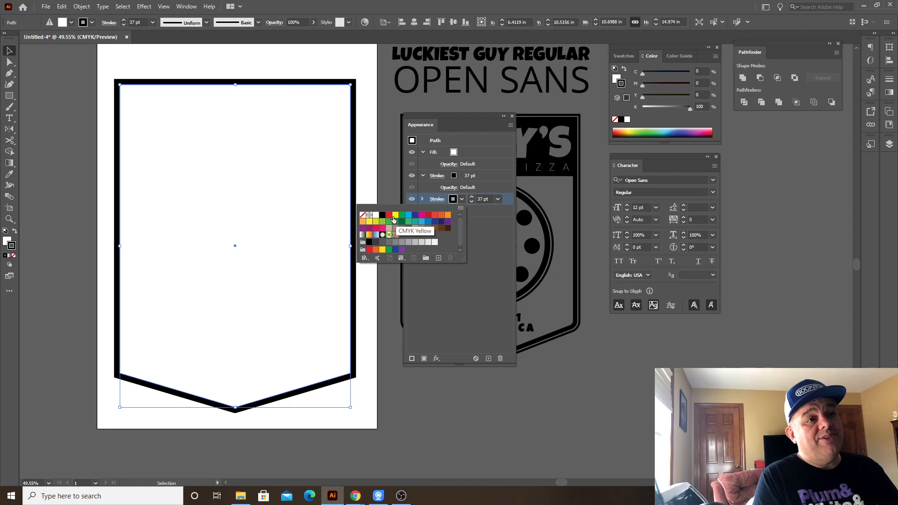
pyautogui.click(388, 217)
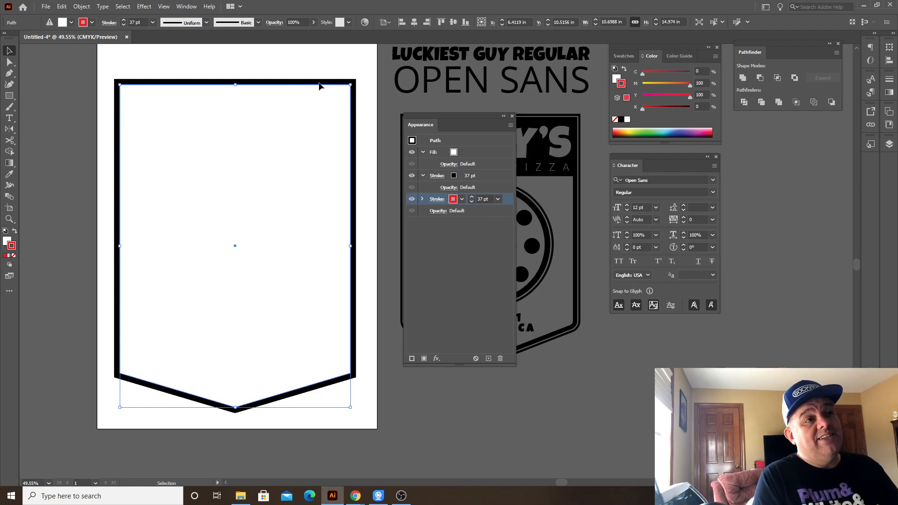
# - Set the red stroke's weight to 52 pt
pyautogui.click(471, 198)
pyautogui.click(471, 198)
pyautogui.click(472, 198)
pyautogui.click(471, 198)
pyautogui.click(471, 197)
pyautogui.click(472, 197)
pyautogui.click(471, 197)
pyautogui.click(471, 198)
pyautogui.click(471, 198)
pyautogui.click(472, 197)
pyautogui.click(472, 197)
pyautogui.click(471, 197)
pyautogui.click(471, 197)
pyautogui.click(471, 197)
pyautogui.click(471, 198)
pyautogui.click(471, 197)
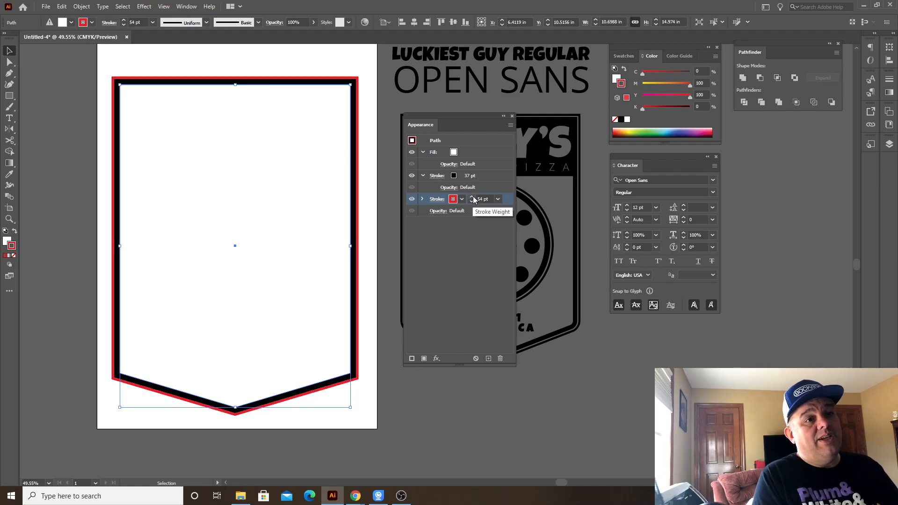
pyautogui.click(472, 201)
pyautogui.click(472, 201)
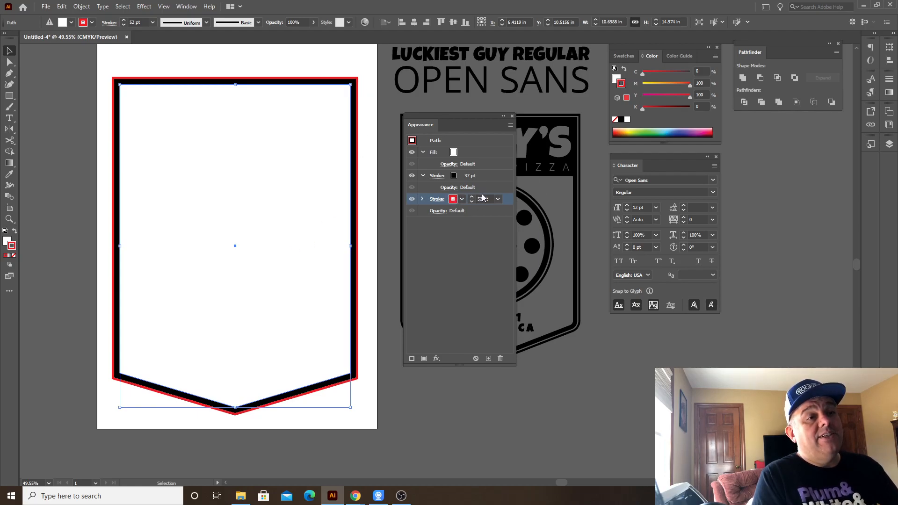
# - Add a third stroke beneath the red one, widen it to 59 pt and color it black
pyautogui.click(411, 358)
pyautogui.click(465, 213)
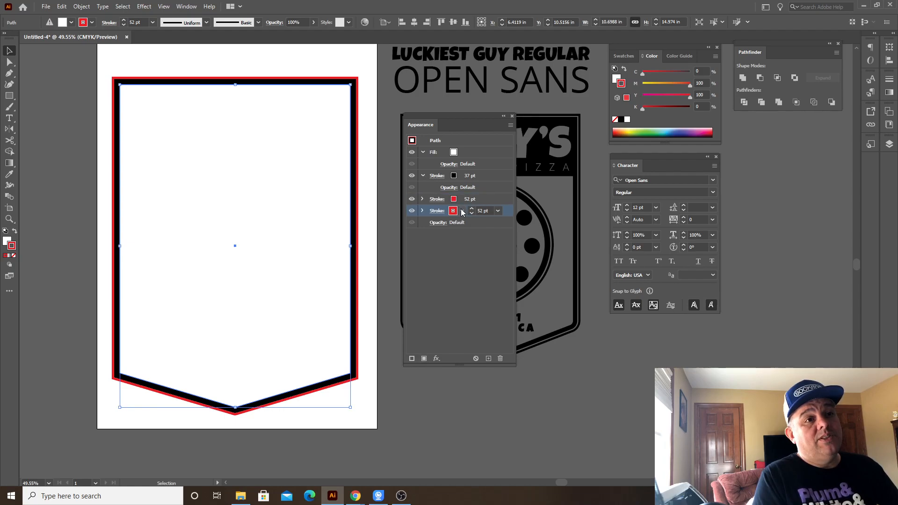
pyautogui.click(462, 211)
pyautogui.click(379, 227)
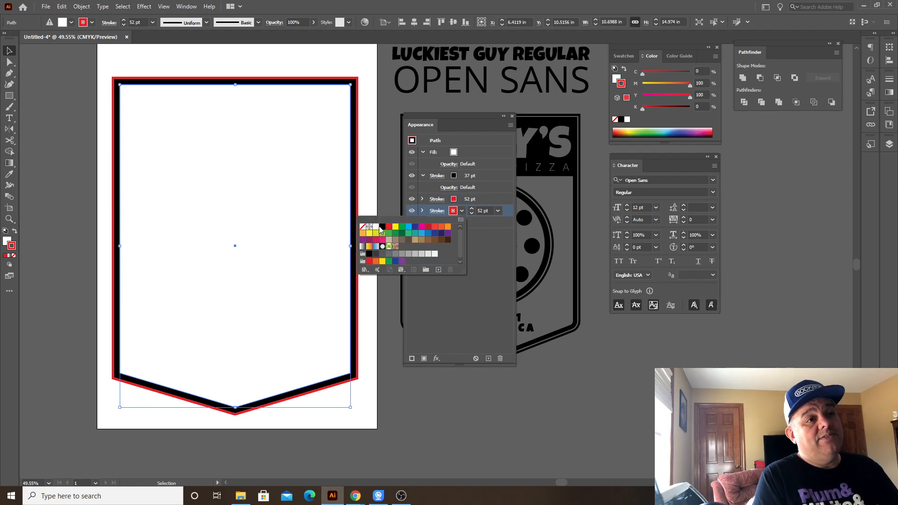
pyautogui.click(491, 218)
pyautogui.click(471, 209)
pyautogui.click(471, 209)
pyautogui.click(471, 209)
pyautogui.click(472, 209)
pyautogui.click(471, 209)
pyautogui.click(471, 209)
pyautogui.click(471, 209)
pyautogui.click(462, 211)
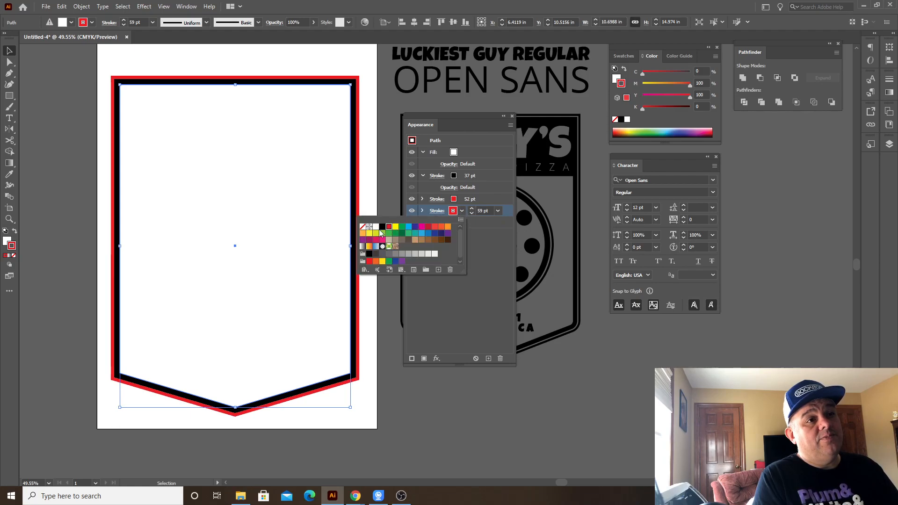
pyautogui.click(382, 227)
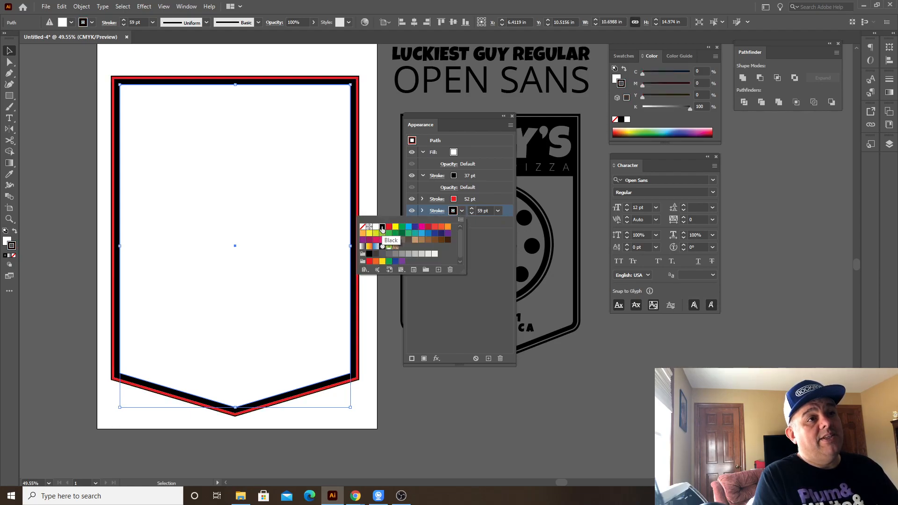
# - Set the outermost black stroke's weight to 69 pt
pyautogui.click(473, 211)
pyautogui.click(472, 209)
pyautogui.click(472, 209)
pyautogui.click(472, 209)
pyautogui.click(472, 210)
pyautogui.click(472, 209)
pyautogui.click(472, 209)
pyautogui.click(472, 209)
pyautogui.click(472, 209)
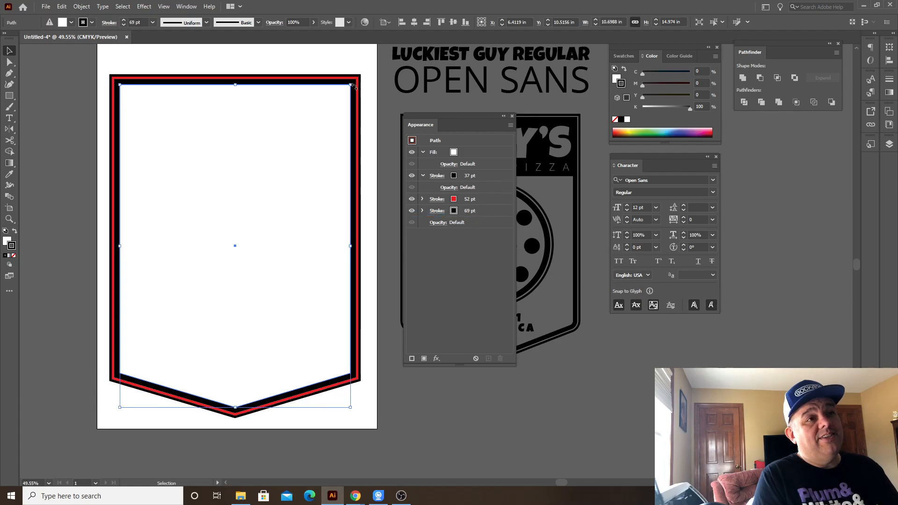
# - Inspect the border bands up close and set the red stroke to 56 pt and the outermost black stroke to 71 pt
pyautogui.press('Tab')
pyautogui.press('z')
pyautogui.moveTo(293, 56); pyautogui.dragTo(398, 76)
pyautogui.moveTo(175, 54); pyautogui.dragTo(308, 102)
pyautogui.press('v')
pyautogui.press('Tab')
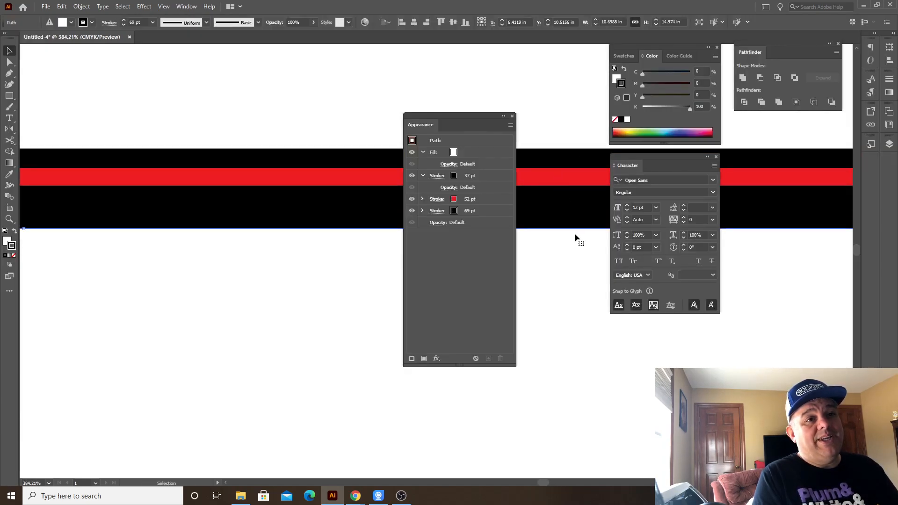
pyautogui.click(477, 198)
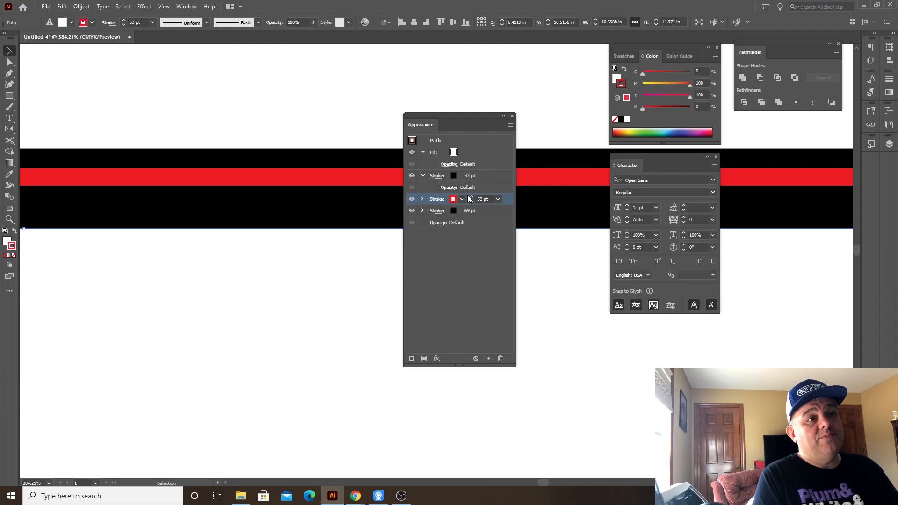
pyautogui.click(470, 197)
pyautogui.click(472, 197)
pyautogui.click(471, 196)
pyautogui.click(472, 197)
pyautogui.click(470, 211)
pyautogui.click(472, 209)
pyautogui.click(472, 210)
# - Move the badge shape straight up on the artboard to a Y position of about 9.39 in
pyautogui.press('Tab')
pyautogui.press('z')
pyautogui.moveTo(460, 218)
pyautogui.mouseDown()
pyautogui.moveTo(377, 147)
pyautogui.moveTo(281, 154)
pyautogui.mouseUp()
pyautogui.moveTo(357, 236); pyautogui.dragTo(302, 109)
pyautogui.press('v')
pyautogui.click(133, 172)
pyautogui.moveTo(276, 176); pyautogui.dragTo(257, 133)
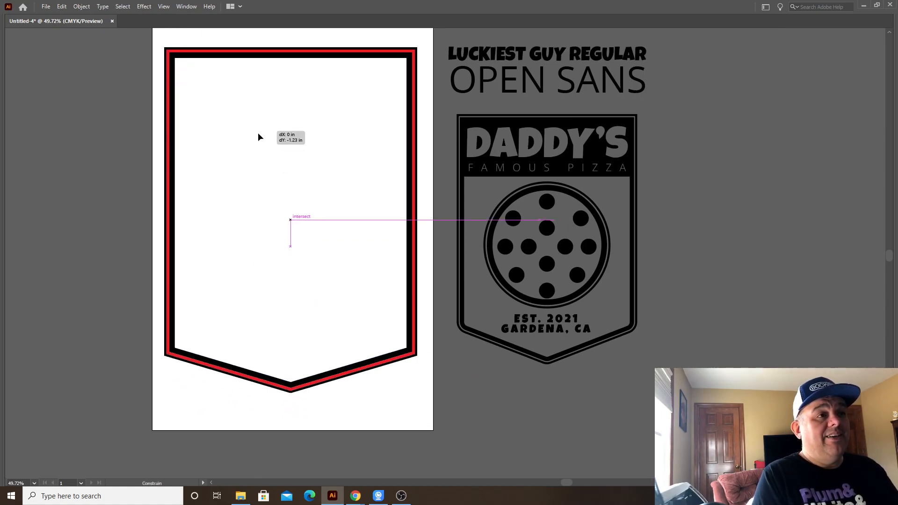
# - Change the badge shape's 56 pt red stroke to white
pyautogui.press('Tab')
pyautogui.click(468, 199)
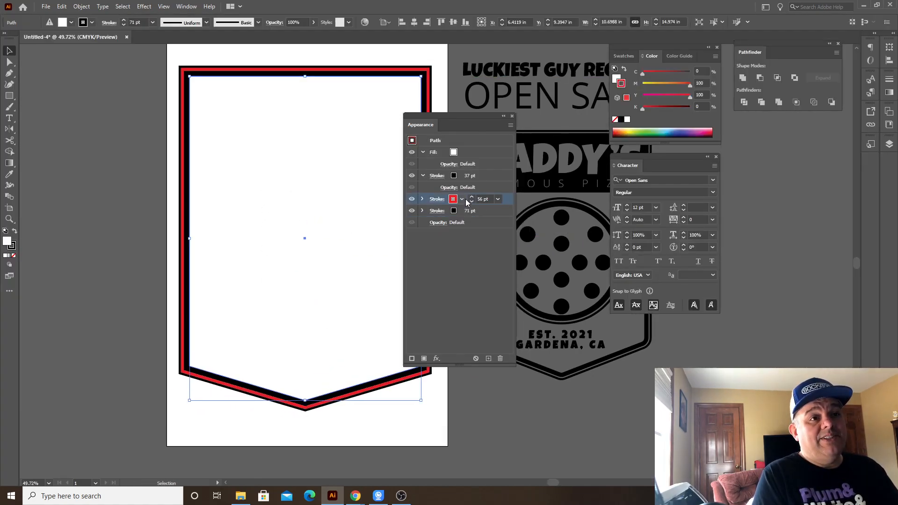
pyautogui.click(452, 199)
pyautogui.click(376, 216)
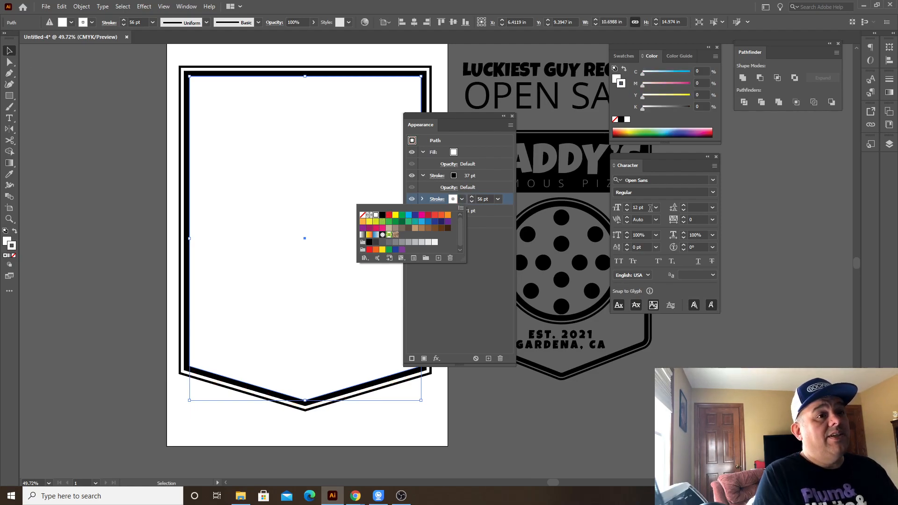
# - Set the badge shape's white stroke weight to 52 pt
pyautogui.click(480, 200)
pyautogui.click(478, 200)
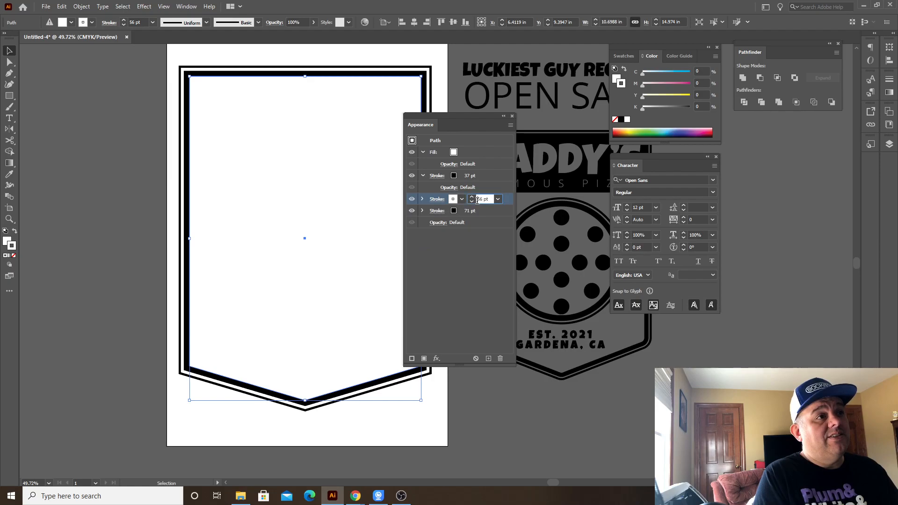
pyautogui.click(472, 201)
pyautogui.click(472, 201)
pyautogui.click(471, 202)
pyautogui.click(471, 202)
pyautogui.click(471, 201)
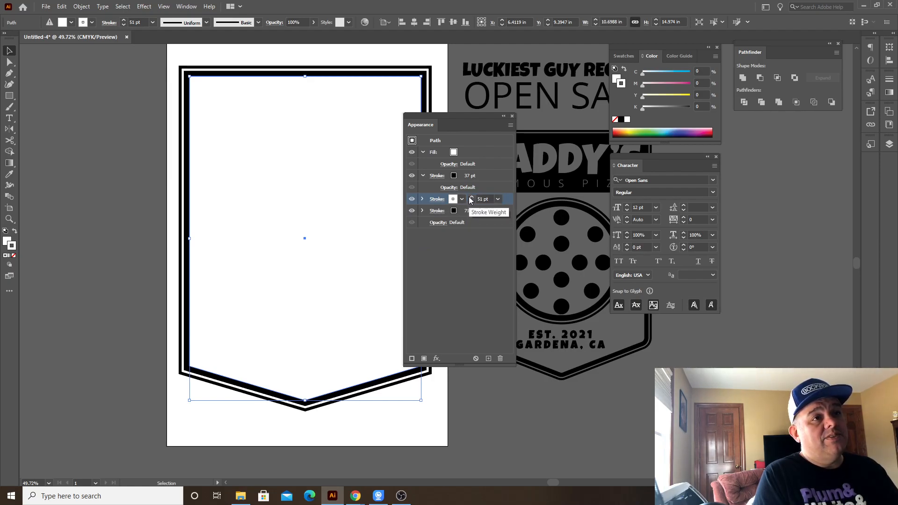
pyautogui.click(472, 197)
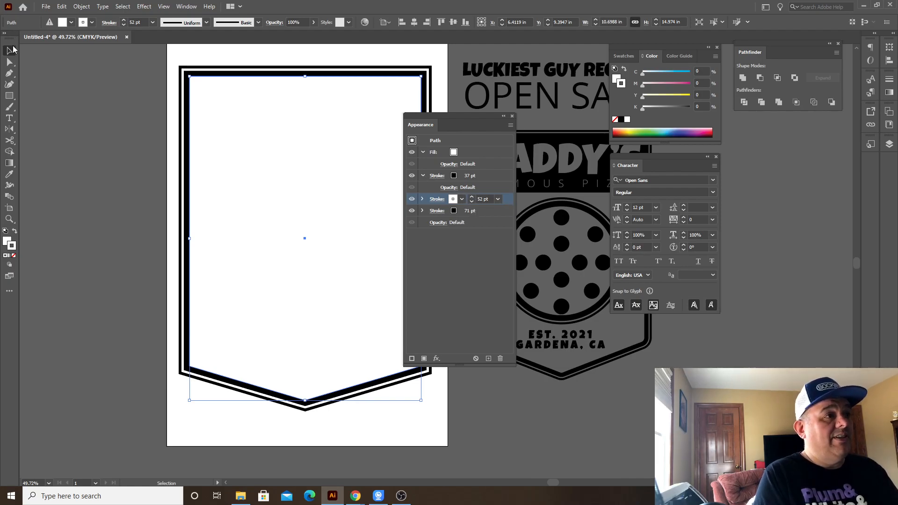
# - Examine the badge's stacked outline against the reference logo with the interface panels hidden
pyautogui.press('Tab')
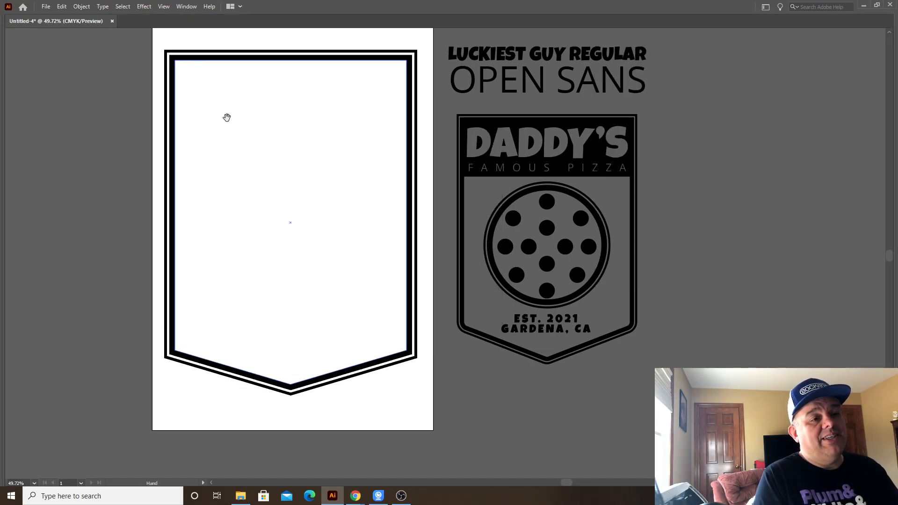
pyautogui.click(114, 63)
pyautogui.moveTo(113, 51); pyautogui.dragTo(399, 120)
pyautogui.click(105, 80)
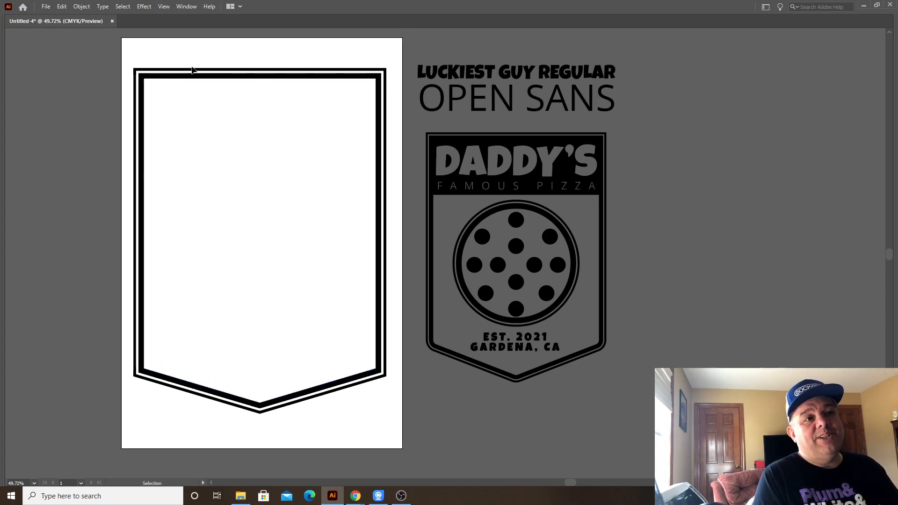
pyautogui.moveTo(122, 59); pyautogui.dragTo(399, 426)
pyautogui.click(397, 416)
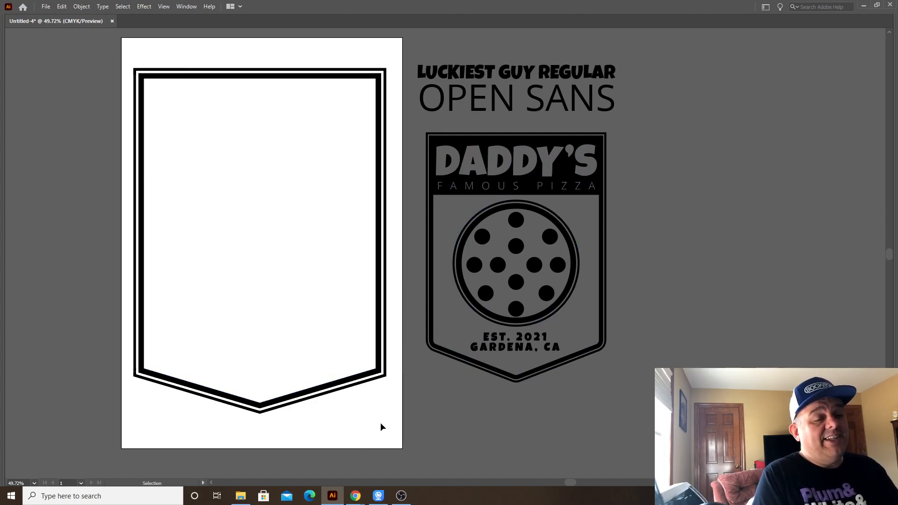
pyautogui.click(502, 380)
pyautogui.moveTo(548, 395); pyautogui.dragTo(393, 335)
pyautogui.press('Tab')
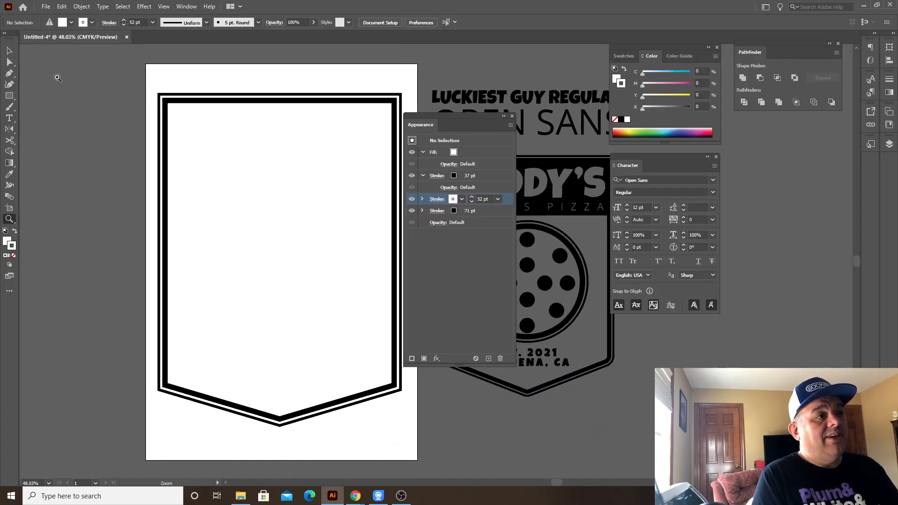
# - Select the badge's three bottom anchor points and start rounding their corners together with the live corner control
pyautogui.click(9, 66)
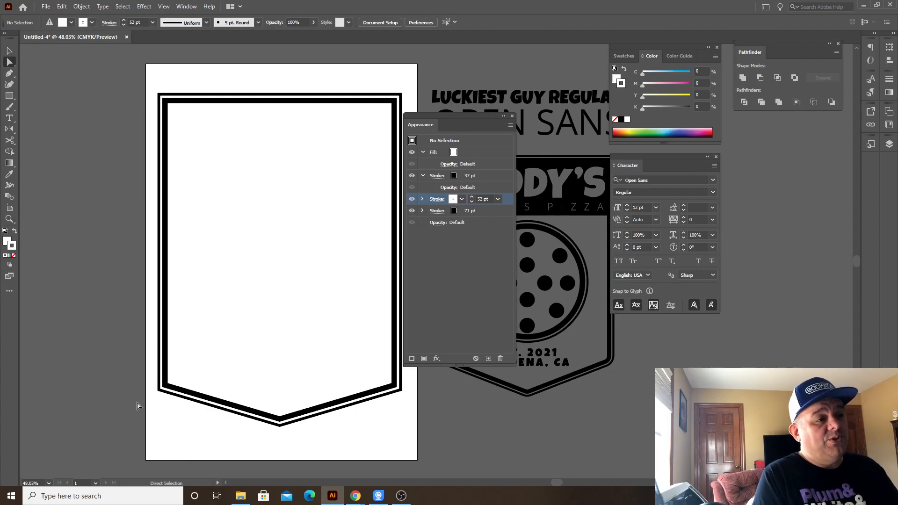
pyautogui.moveTo(139, 441); pyautogui.dragTo(396, 365)
pyautogui.moveTo(150, 446); pyautogui.dragTo(397, 375)
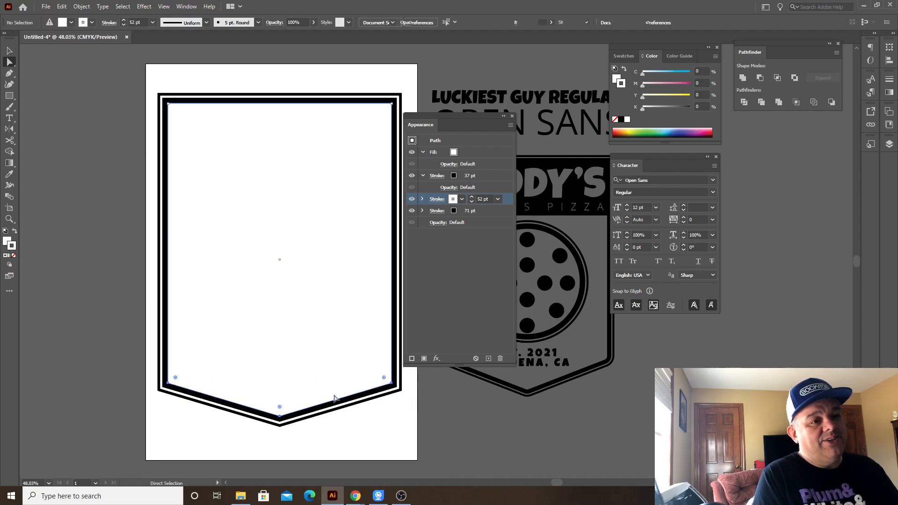
pyautogui.press('z')
pyautogui.click(232, 401)
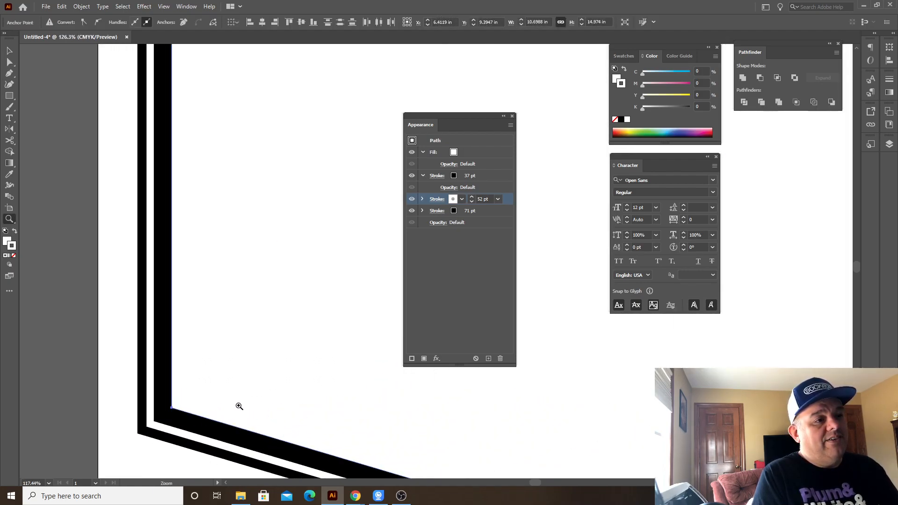
pyautogui.press('a')
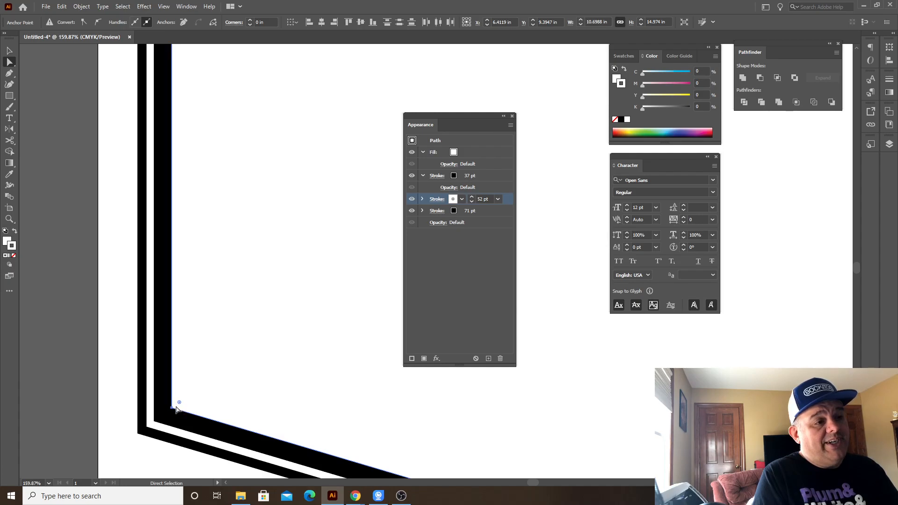
pyautogui.moveTo(181, 405); pyautogui.dragTo(155, 430)
# - Refine the rounding of the badge's lower corners until they form broad curves along all the stacked strokes
pyautogui.press('z')
pyautogui.moveTo(279, 381); pyautogui.dragTo(309, 437)
pyautogui.press('a')
pyautogui.moveTo(151, 381); pyautogui.dragTo(161, 345)
pyautogui.click(183, 441)
pyautogui.press('Tab')
pyautogui.moveTo(209, 421); pyautogui.dragTo(180, 384)
pyautogui.moveTo(53, 435); pyautogui.dragTo(47, 436)
pyautogui.moveTo(181, 401); pyautogui.dragTo(161, 413)
pyautogui.hotkey('ctrl', 'space')
pyautogui.moveTo(193, 206); pyautogui.dragTo(223, 206)
pyautogui.click(223, 206)
pyautogui.moveTo(387, 222); pyautogui.dragTo(225, 107)
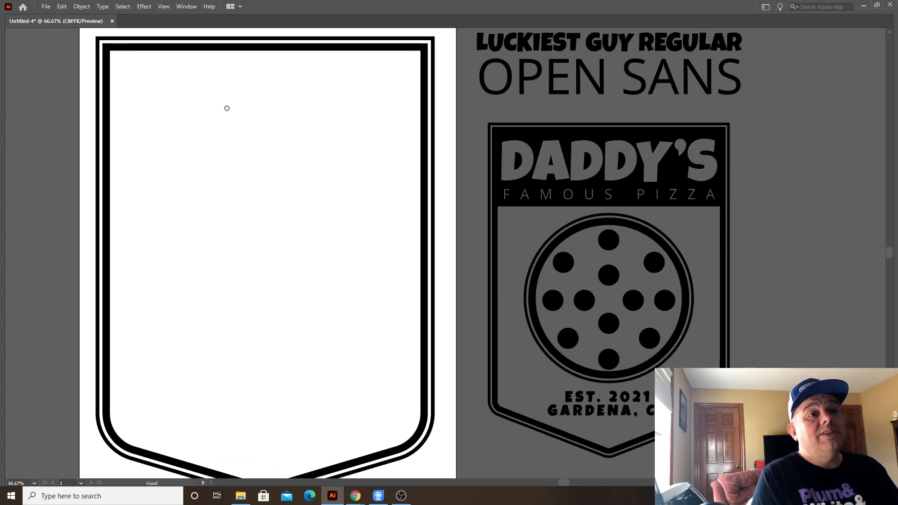
# - Bring the Luckiest Guy Regular and Open Sans sample texts to the front of the stacking order
pyautogui.hotkey('ctrl', 'space')
pyautogui.moveTo(548, 167); pyautogui.dragTo(578, 206)
pyautogui.moveTo(628, 85); pyautogui.dragTo(597, 75)
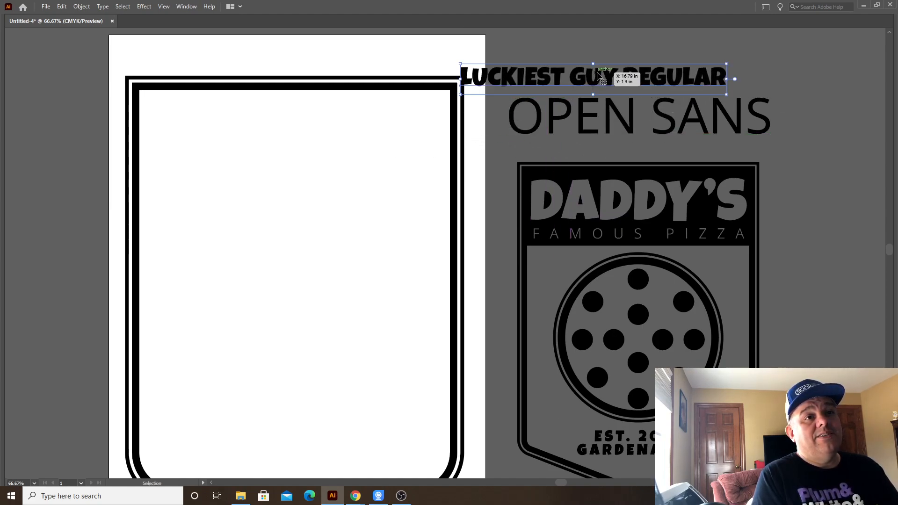
pyautogui.hotkey('ctrl', 'z')
pyautogui.moveTo(574, 43); pyautogui.dragTo(609, 134)
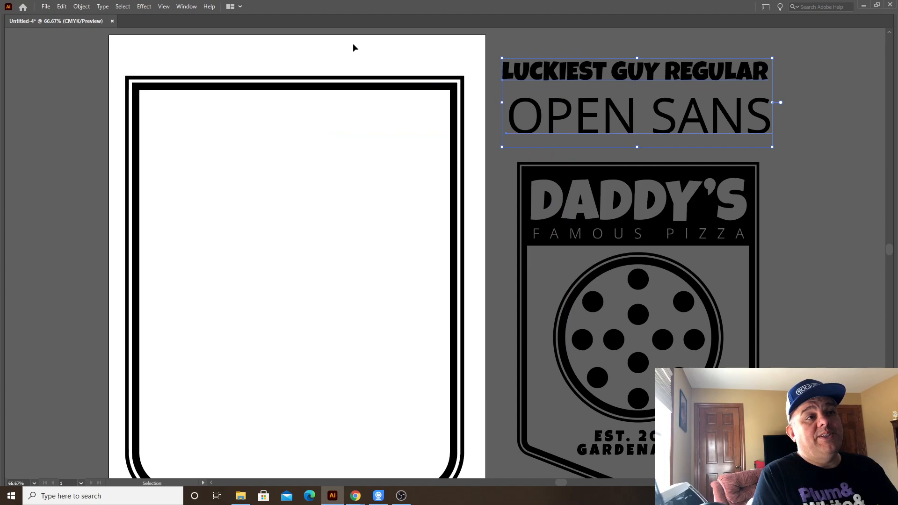
pyautogui.click(82, 7)
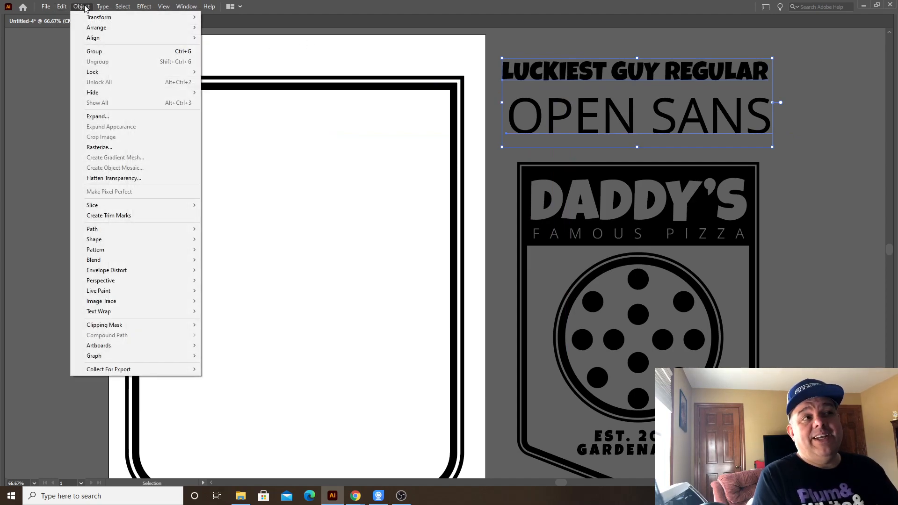
pyautogui.moveTo(96, 28)
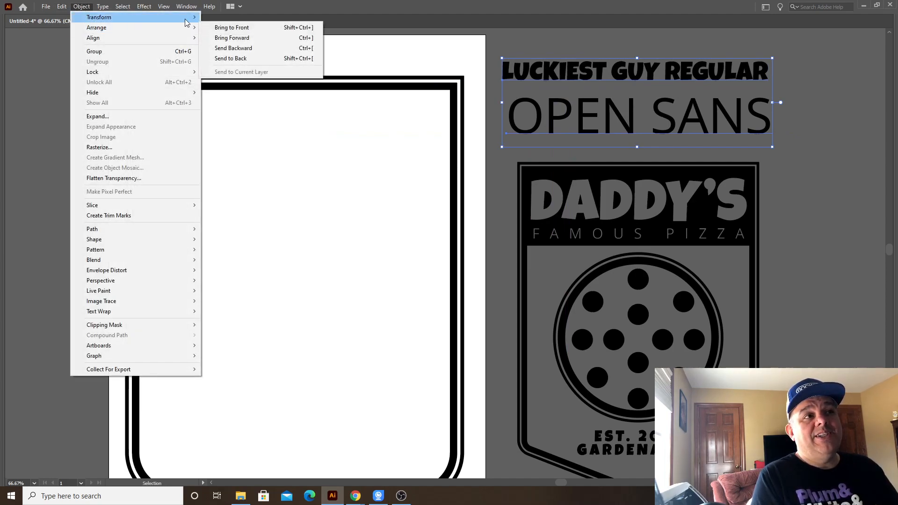
pyautogui.click(236, 28)
# - Move the Luckiest Guy Regular sample inside the top of the badge and replace its text with DADDY’S
pyautogui.click(641, 48)
pyautogui.moveTo(632, 66); pyautogui.dragTo(340, 133)
pyautogui.tripleClick(262, 126)
pyautogui.write('DADDY’S')
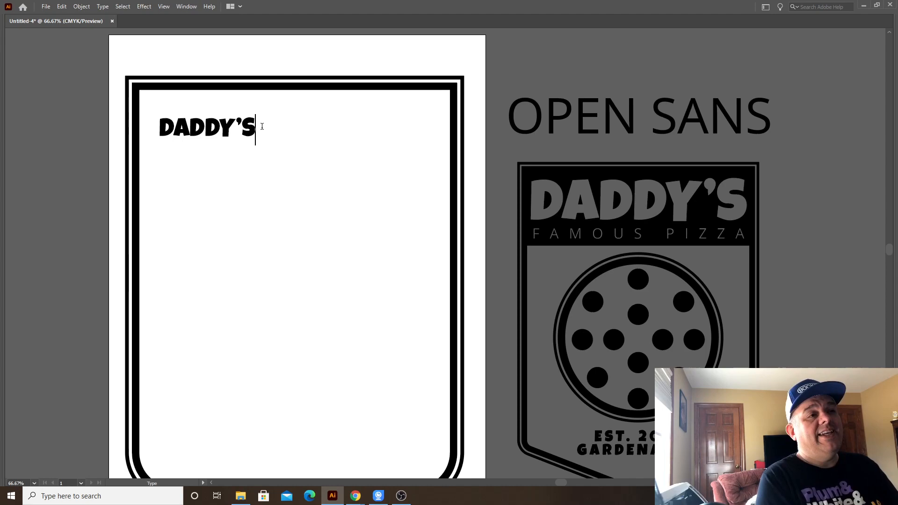
pyautogui.press('Escape')
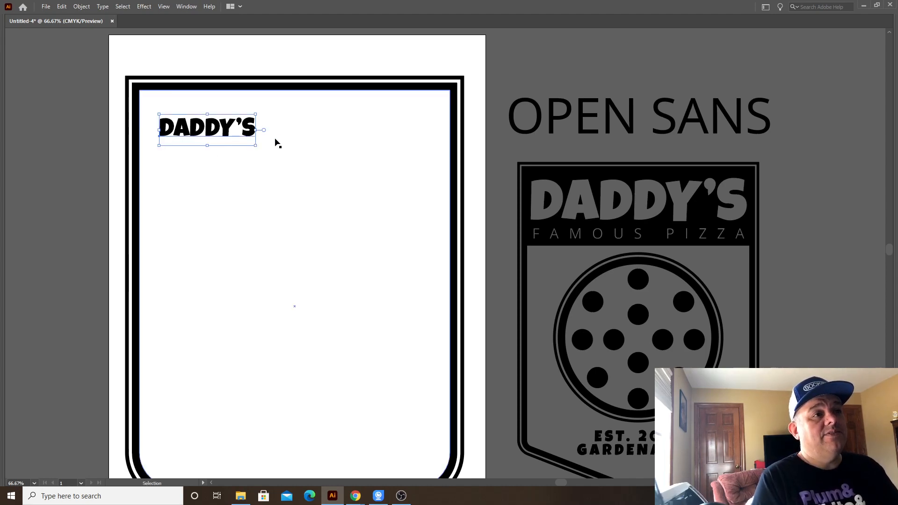
# - Enlarge the DADDY’S text proportionally to about 172 pt
pyautogui.moveTo(256, 147); pyautogui.dragTo(416, 201)
pyautogui.press('Tab')
pyautogui.press('Tab')
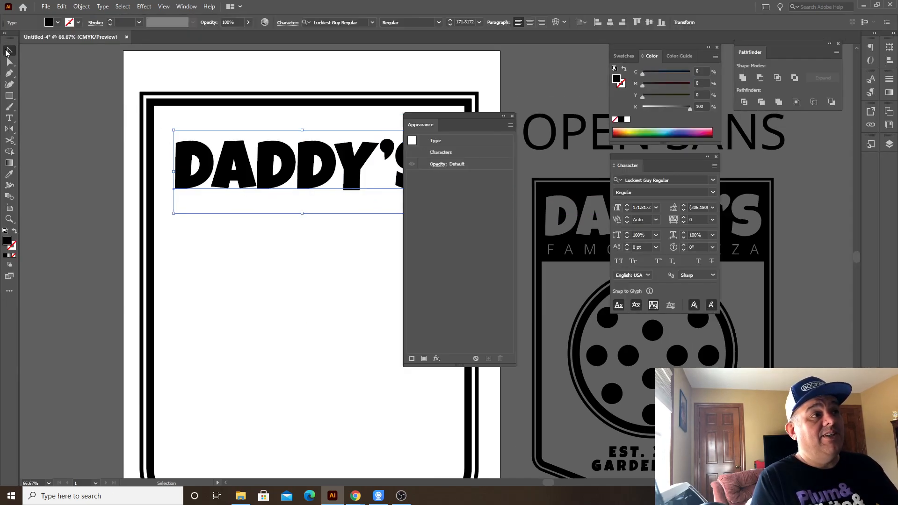
pyautogui.press('Tab')
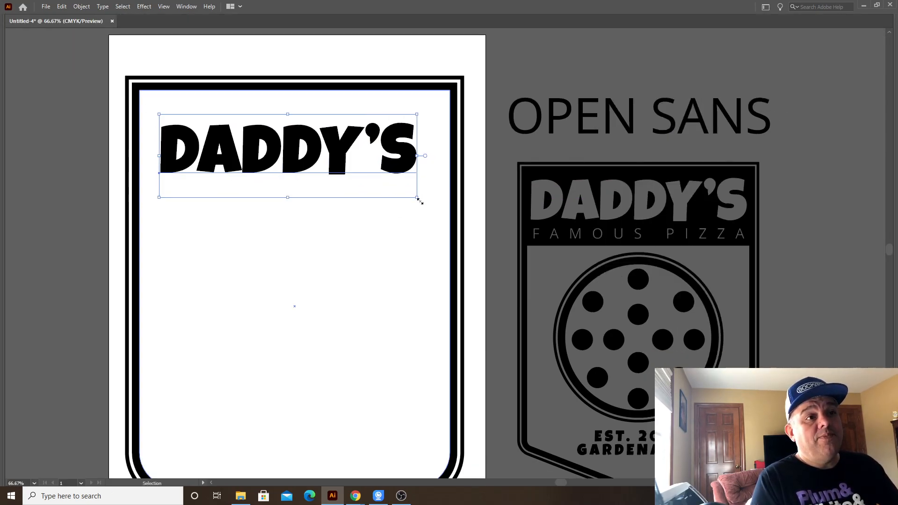
# - Position DADDY’S just below the badge's top border and enlarge it to about 195 pt, nearly filling the inner width
pyautogui.moveTo(420, 200); pyautogui.dragTo(415, 230)
pyautogui.moveTo(363, 171); pyautogui.dragTo(350, 142)
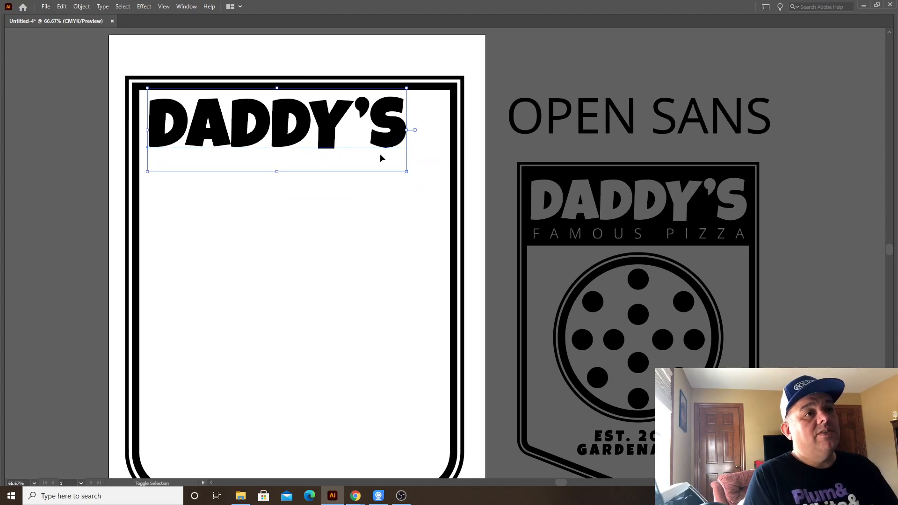
pyautogui.moveTo(406, 170); pyautogui.dragTo(439, 182)
pyautogui.click(228, 51)
pyautogui.moveTo(297, 136); pyautogui.dragTo(299, 129)
pyautogui.hotkey('ctrl', 'z')
pyautogui.click(95, 45)
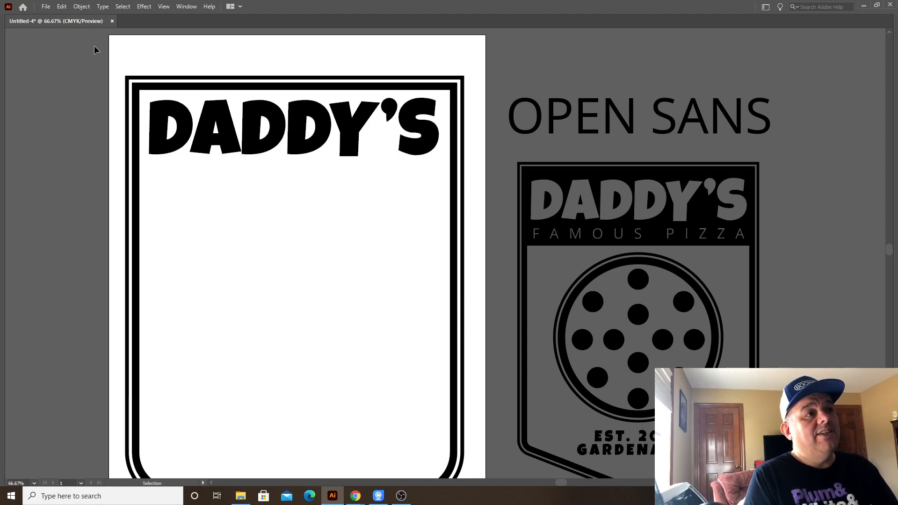
# - Move the Open Sans sample below DADDY’S, replace its text with FAMOUS PIZZA, and shift it toward the badge's inner edge
pyautogui.moveTo(588, 108); pyautogui.dragTo(237, 188)
pyautogui.doubleClick(278, 193)
pyautogui.hotkey('ctrl', 'a')
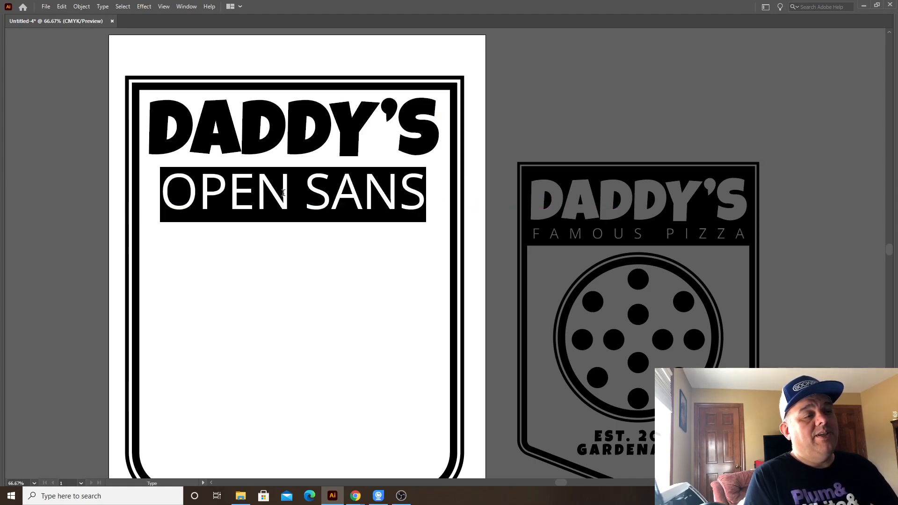
pyautogui.write('FAMOUS PIZZA')
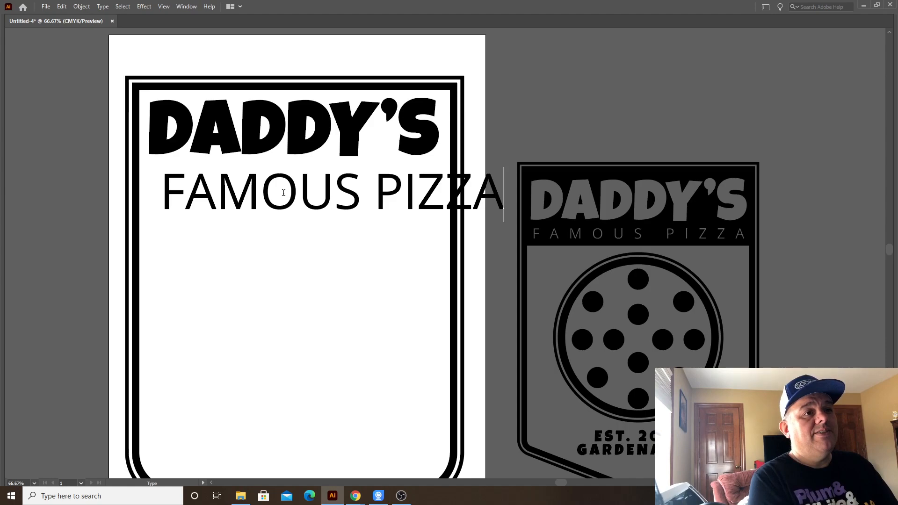
pyautogui.press('Escape')
pyautogui.moveTo(346, 198); pyautogui.dragTo(325, 198)
# - Widen the kerning between the A and the first D of DADDY’S and adjust the gap before the Y
pyautogui.press('t')
pyautogui.click(248, 143)
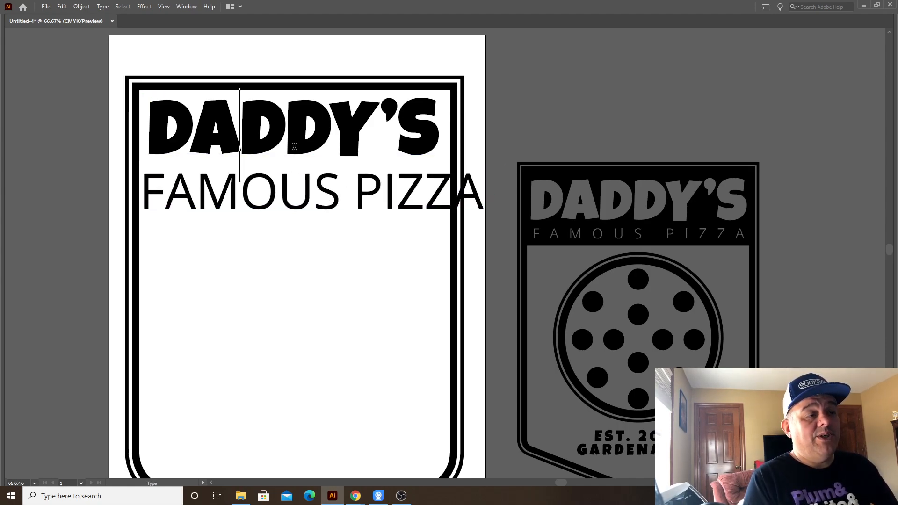
pyautogui.hotkey('alt', 'Right')
pyautogui.hotkey('alt', 'Right')
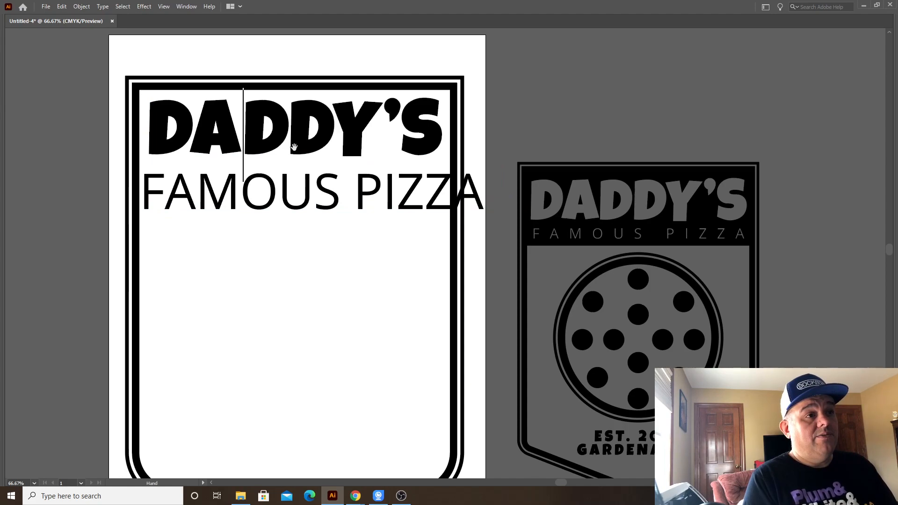
pyautogui.hotkey('alt', 'Right')
pyautogui.hotkey('alt', 'Right')
pyautogui.hotkey('alt', 'Left')
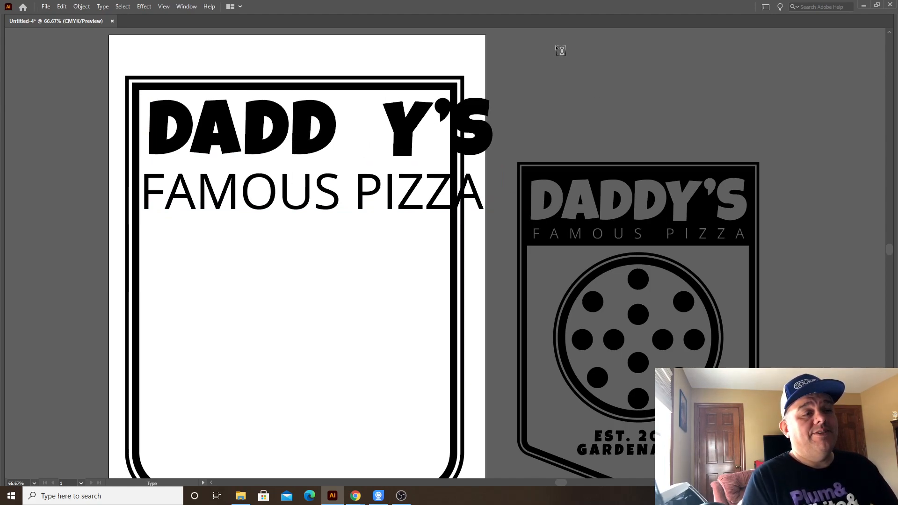
pyautogui.press('BackSpace')
pyautogui.press('BackSpace')
pyautogui.press('Escape')
pyautogui.press('Tab')
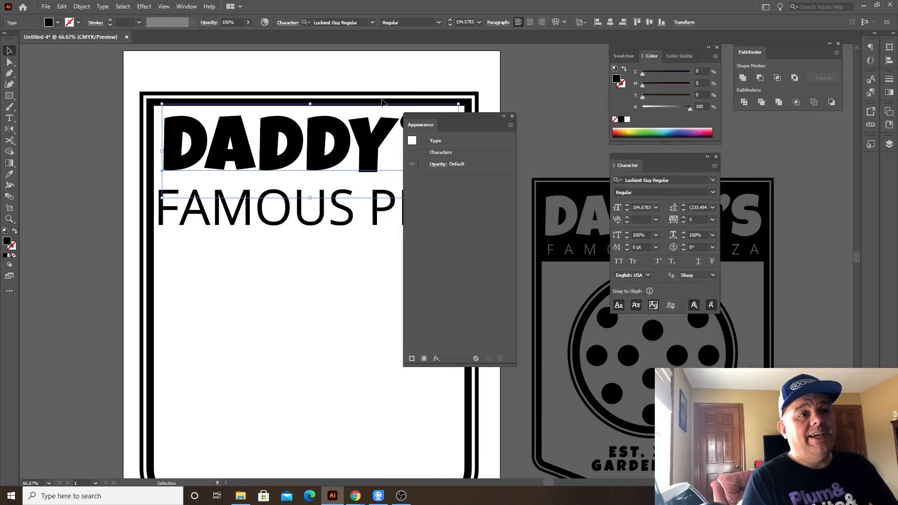
# - Move the Appearance window off the DADDY’S text and try looser and tighter kerning between the second D and the Y
pyautogui.moveTo(457, 120); pyautogui.dragTo(565, 75)
pyautogui.doubleClick(311, 156)
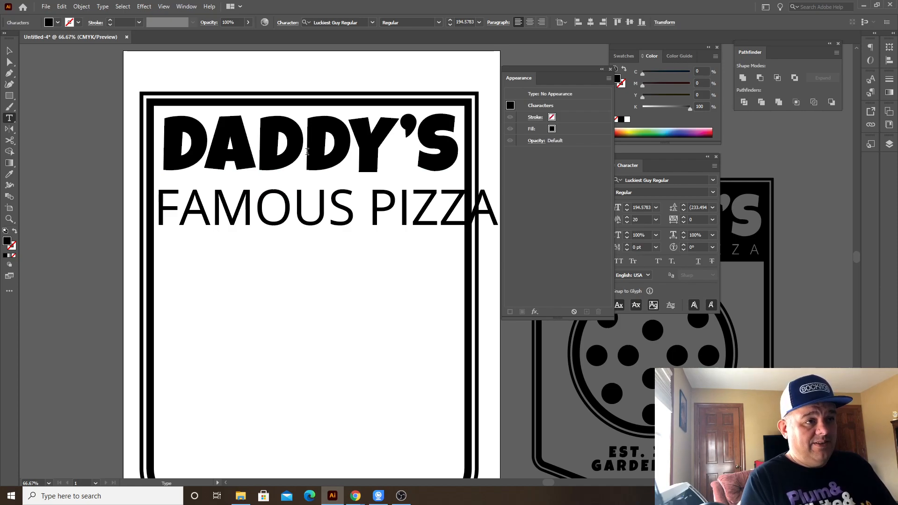
pyautogui.press('Left')
pyautogui.press('Right')
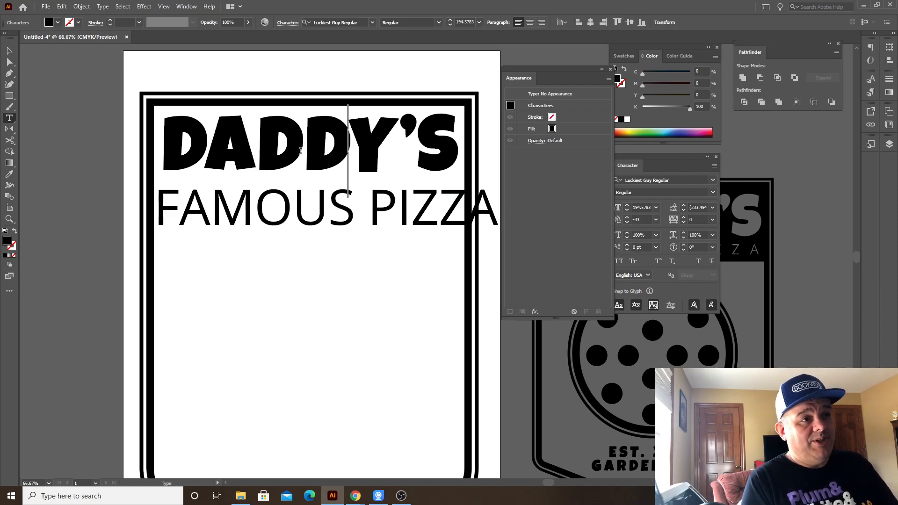
pyautogui.hotkey('alt', 'Right')
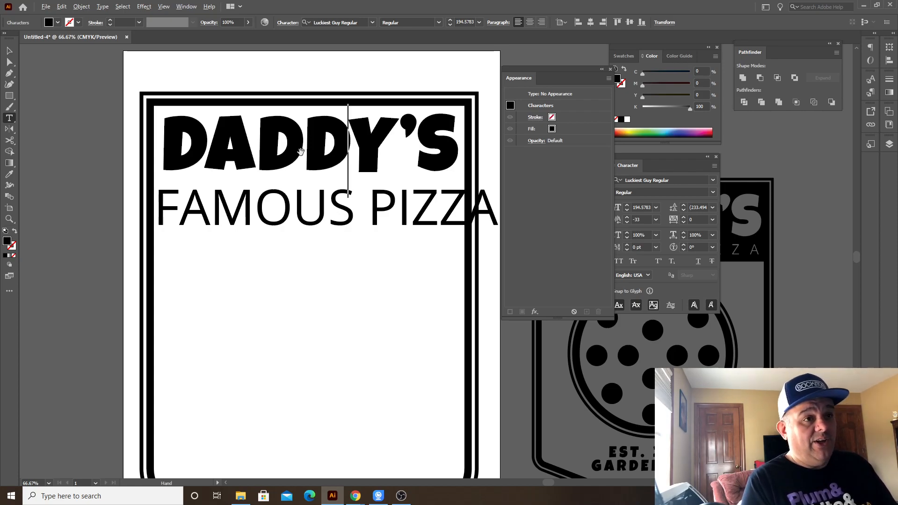
pyautogui.hotkey('alt', 'Left')
pyautogui.hotkey('alt', 'Right')
pyautogui.hotkey('alt', 'Left')
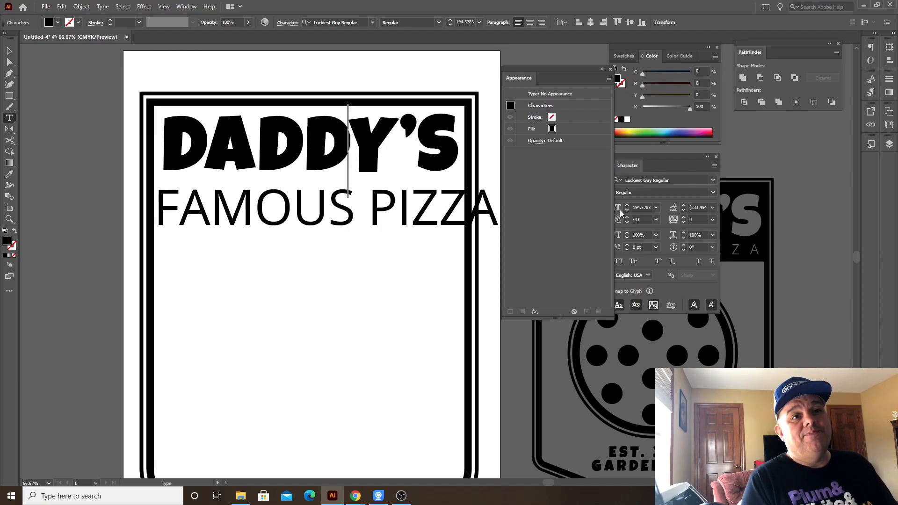
# - Place the Appearance window beneath the Pathfinder window and compare kerning adjustments between the letter pairs of DADDY’S
pyautogui.moveTo(575, 72); pyautogui.dragTo(807, 130)
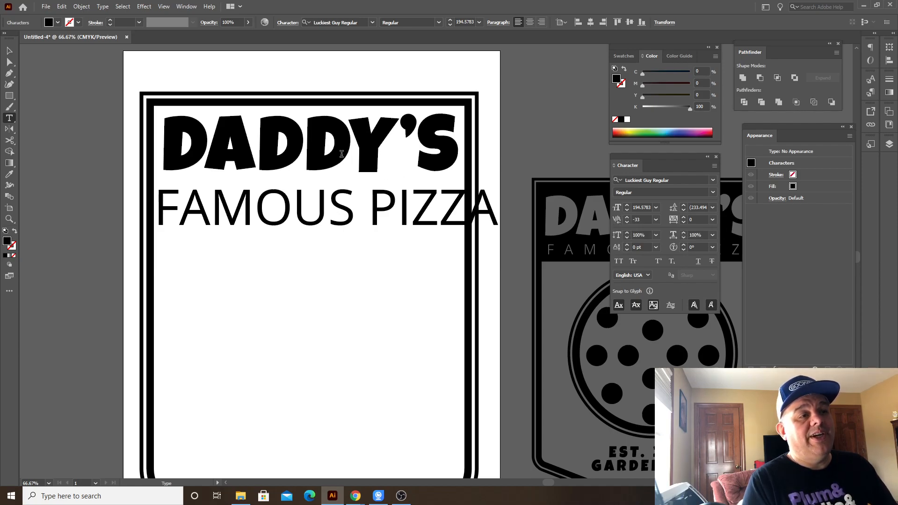
pyautogui.hotkey('alt', 'Right')
pyautogui.hotkey('alt', 'Left')
pyautogui.press('Right')
pyautogui.hotkey('alt', 'Right')
pyautogui.hotkey('alt', 'Left')
pyautogui.press('Left')
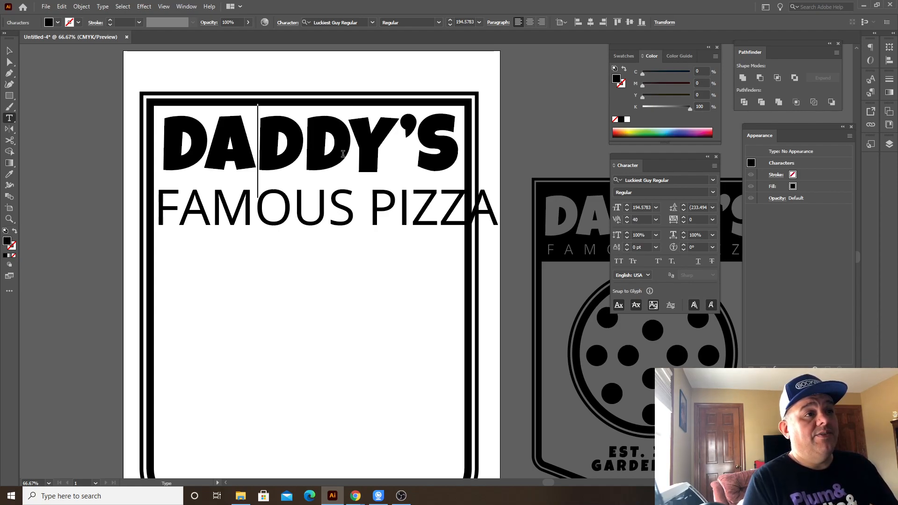
pyautogui.press('Escape')
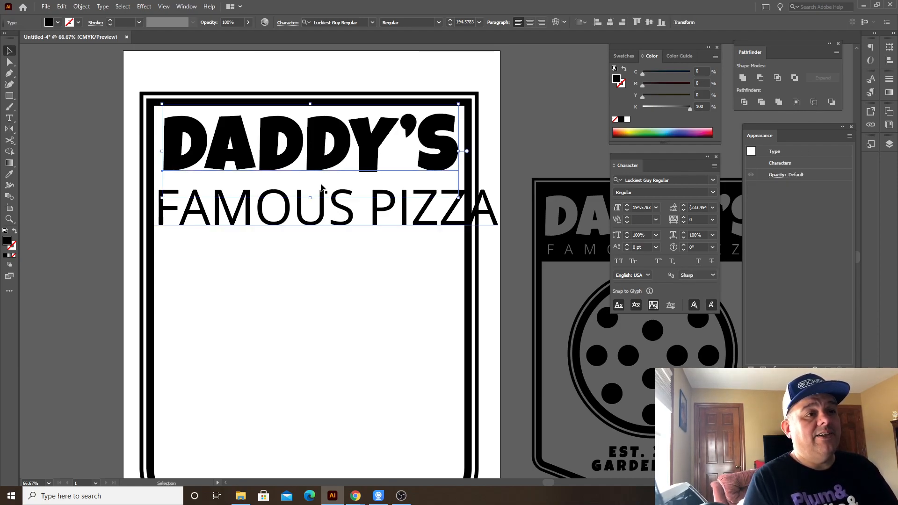
# - Scale FAMOUS PIZZA down to about 47.4 pt directly beneath DADDY’S and tighten its leading to about 50.9 pt
pyautogui.click(248, 216)
pyautogui.moveTo(498, 181); pyautogui.dragTo(276, 193)
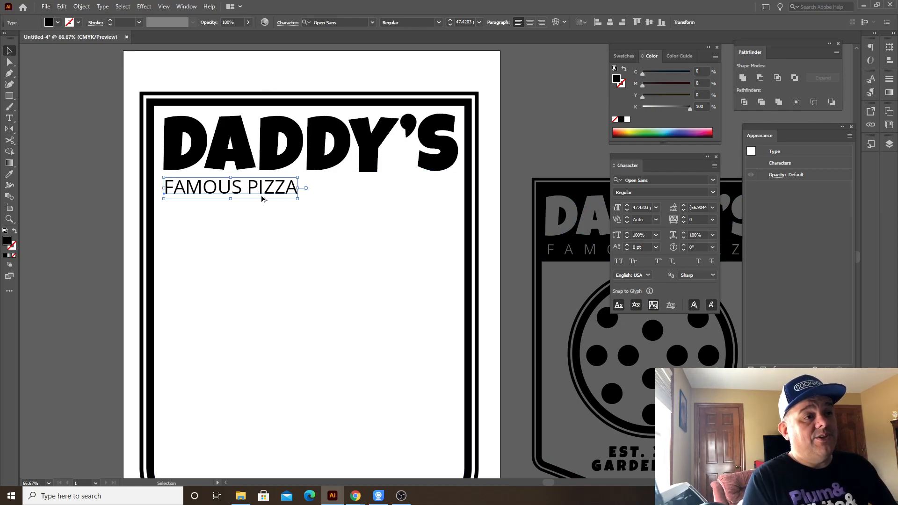
pyautogui.hotkey('alt', 'Up')
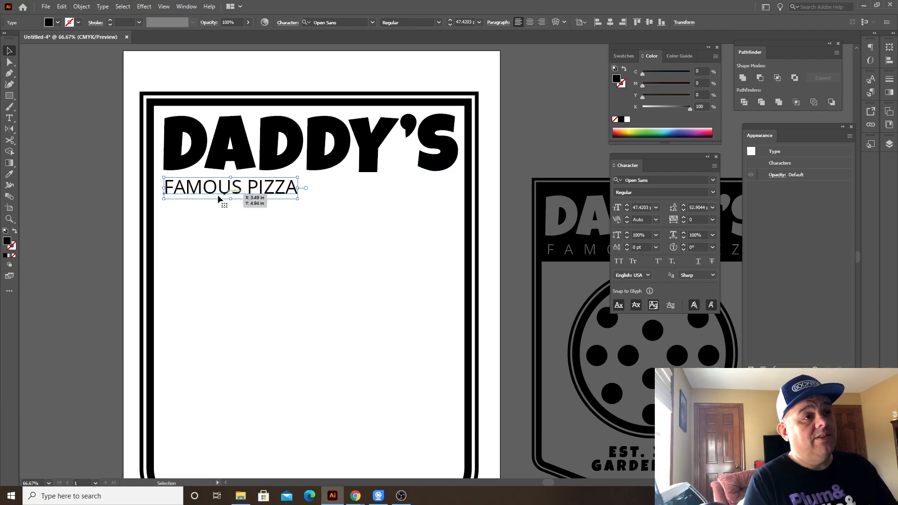
pyautogui.hotkey('alt', 'Up')
# - Widen the tracking of FAMOUS PIZZA to 740 so the line spans roughly the width of DADDY’S
pyautogui.hotkey('alt', 'Right')
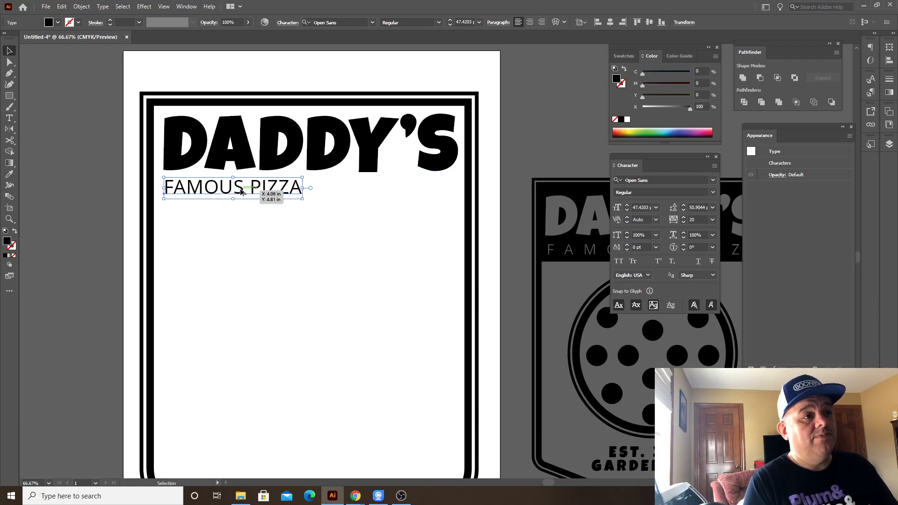
pyautogui.hotkey('alt', 'Right')
pyautogui.hotkey('alt', 'Right')
pyautogui.hotkey('alt', 'Right')
pyautogui.hotkey('alt', 'Right')
pyautogui.hotkey('alt', 'Right')
pyautogui.hotkey('alt', 'Right')
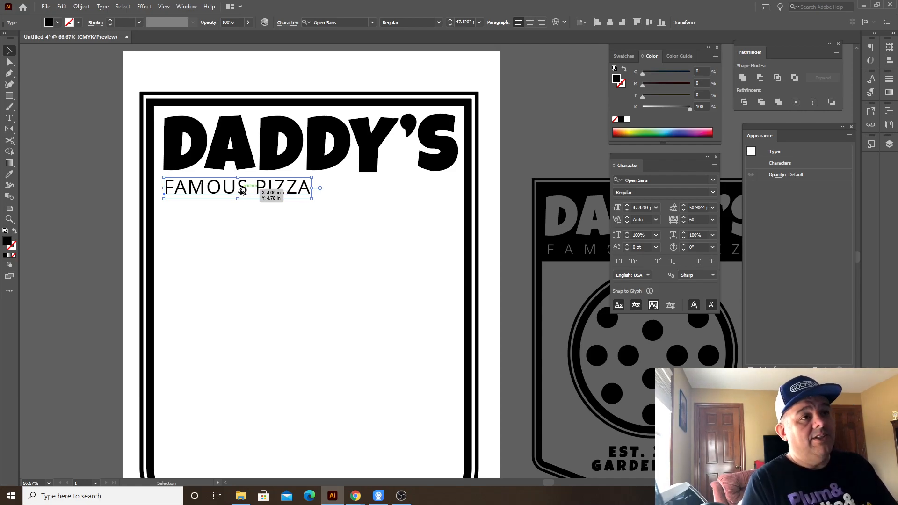
pyautogui.hotkey('alt', 'Right')
pyautogui.hotkey('alt', 'Right')
pyautogui.hotkey('alt', 'Right')
pyautogui.hotkey('alt', 'Right')
pyautogui.hotkey('alt', 'Right')
pyautogui.hotkey('alt', 'Right')
pyautogui.hotkey('alt', 'Right')
pyautogui.hotkey('alt', 'Right')
pyautogui.hotkey('alt', 'Right')
pyautogui.hotkey('alt', 'Right')
pyautogui.hotkey('alt', 'Right')
pyautogui.hotkey('alt', 'Right')
pyautogui.hotkey('alt', 'Right')
pyautogui.hotkey('alt', 'Right')
pyautogui.hotkey('alt', 'Right')
pyautogui.hotkey('alt', 'Right')
pyautogui.hotkey('alt', 'Right')
pyautogui.hotkey('alt', 'Right')
pyautogui.hotkey('alt', 'Right')
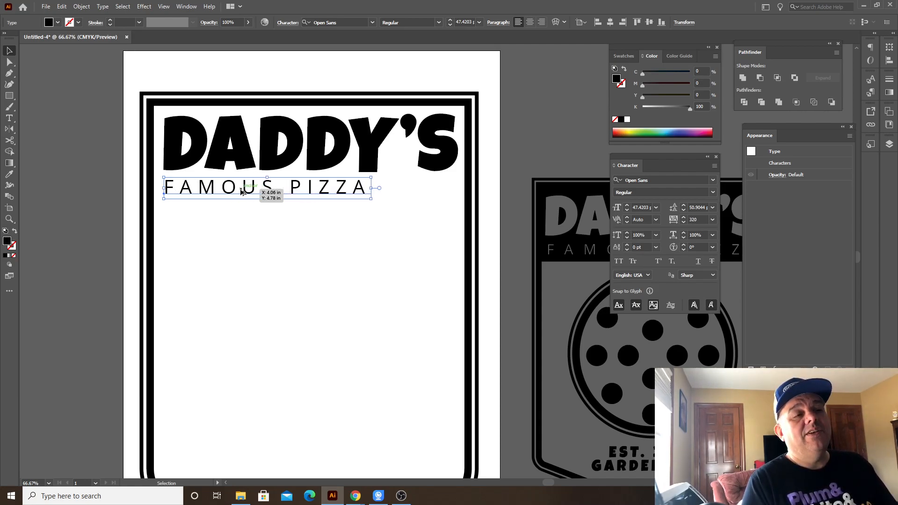
pyautogui.hotkey('alt', 'Right')
pyautogui.hotkey('alt', 'Right')
pyautogui.hotkey('alt', 'Right')
pyautogui.hotkey('alt', 'Right')
pyautogui.hotkey('alt', 'Right')
pyautogui.hotkey('alt', 'Right')
pyautogui.hotkey('alt', 'Right')
pyautogui.hotkey('alt', 'Right')
pyautogui.hotkey('alt', 'Right')
pyautogui.hotkey('alt', 'Right')
pyautogui.hotkey('alt', 'Right')
pyautogui.hotkey('alt', 'Right')
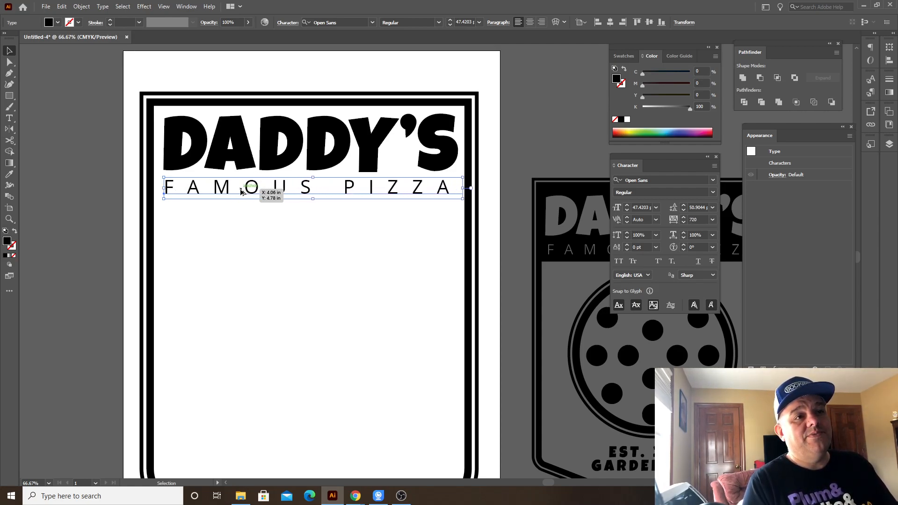
pyautogui.hotkey('alt', 'Left')
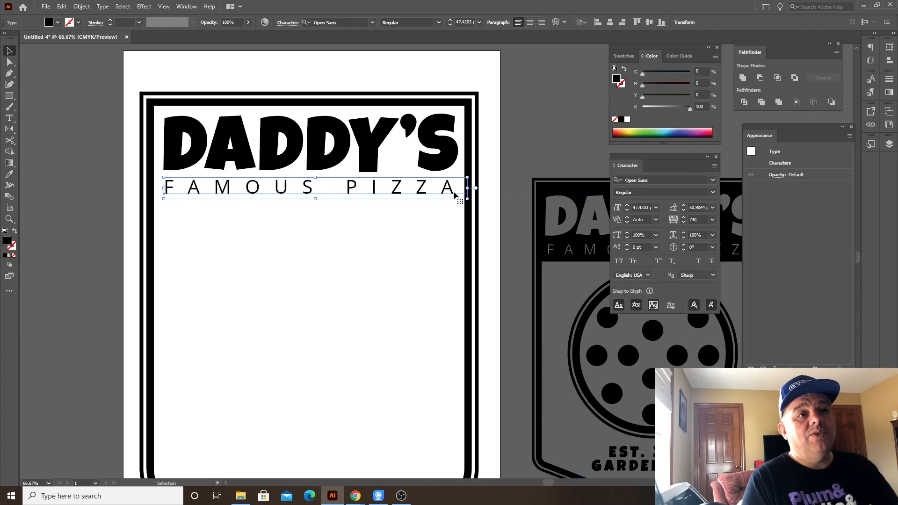
# - Set the tracking of the final A in PIZZA to 0 to remove the trailing space
pyautogui.press('t')
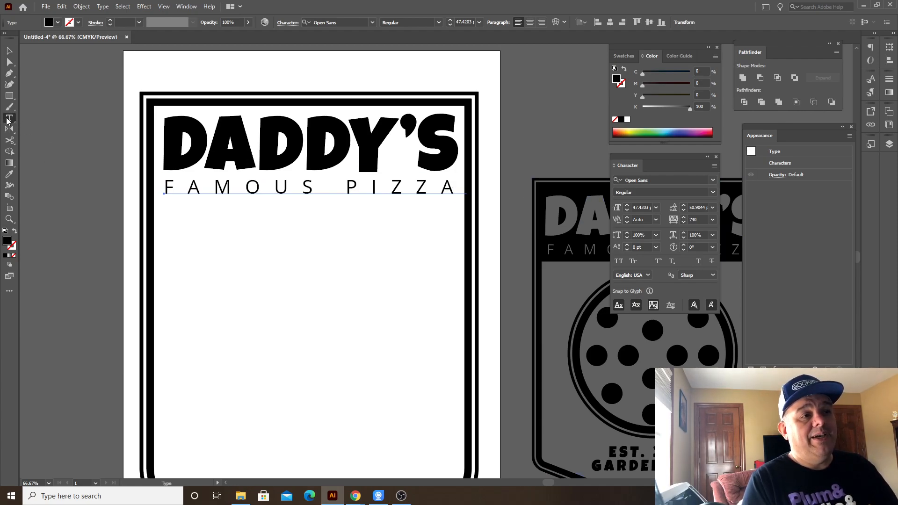
pyautogui.moveTo(441, 187); pyautogui.dragTo(467, 187)
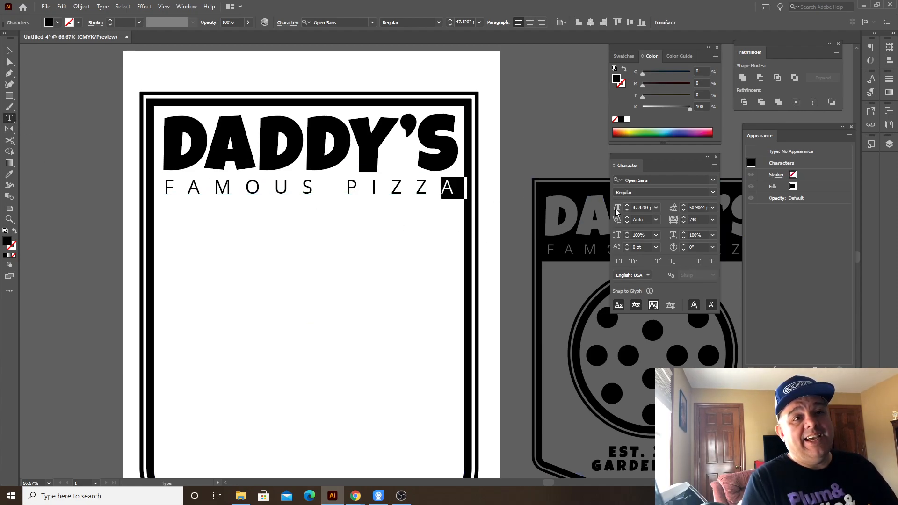
pyautogui.click(713, 220)
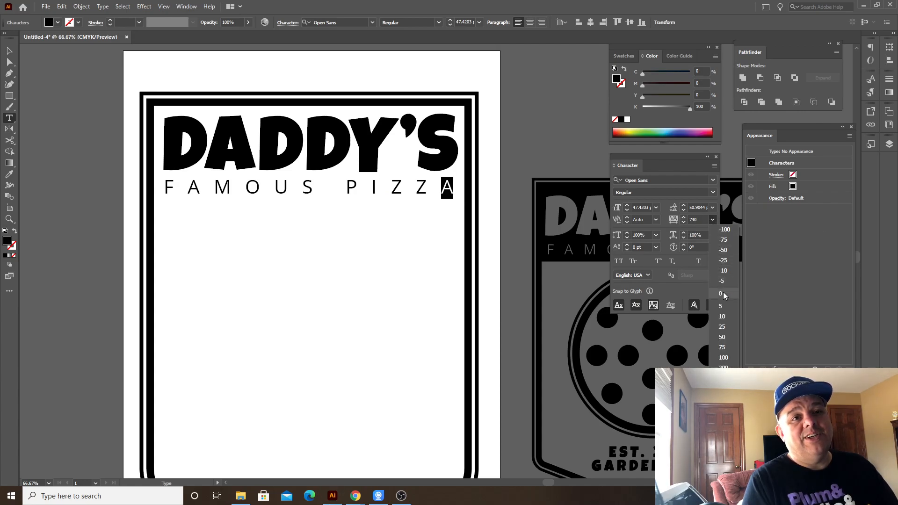
pyautogui.click(721, 294)
pyautogui.click(9, 51)
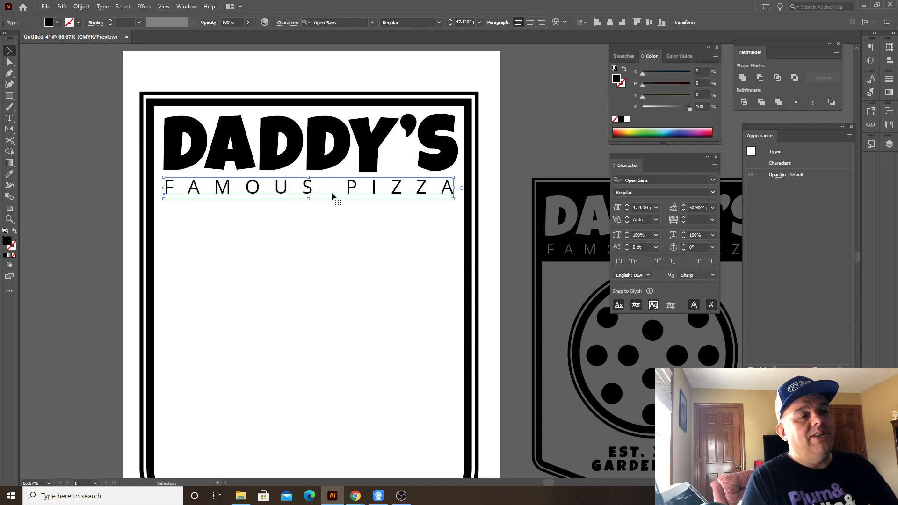
# - Select both text lines together with the inner badge frame, align their horizontal centers, and deselect them
pyautogui.click(116, 78)
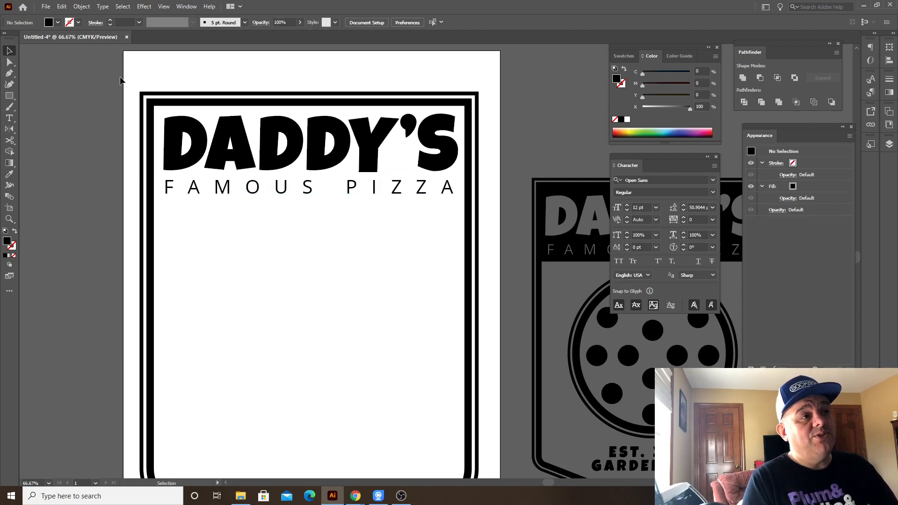
pyautogui.moveTo(143, 90); pyautogui.dragTo(506, 259)
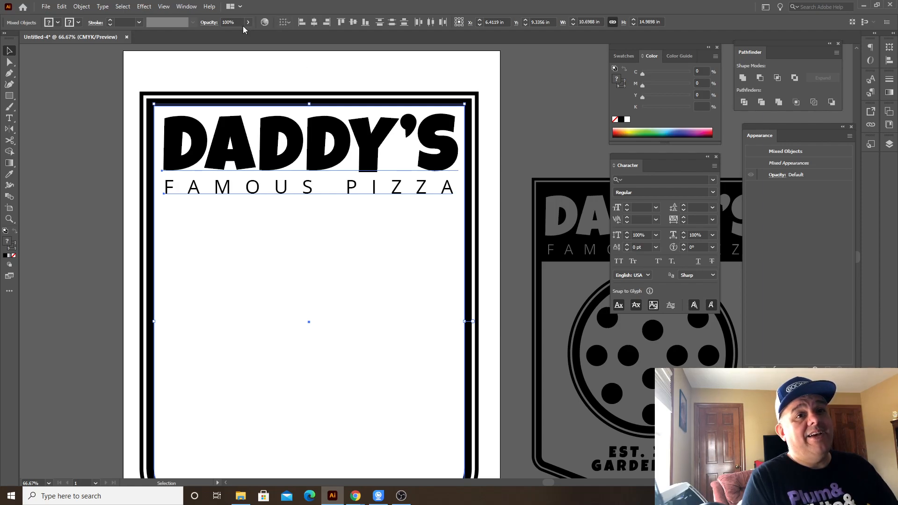
pyautogui.click(186, 6)
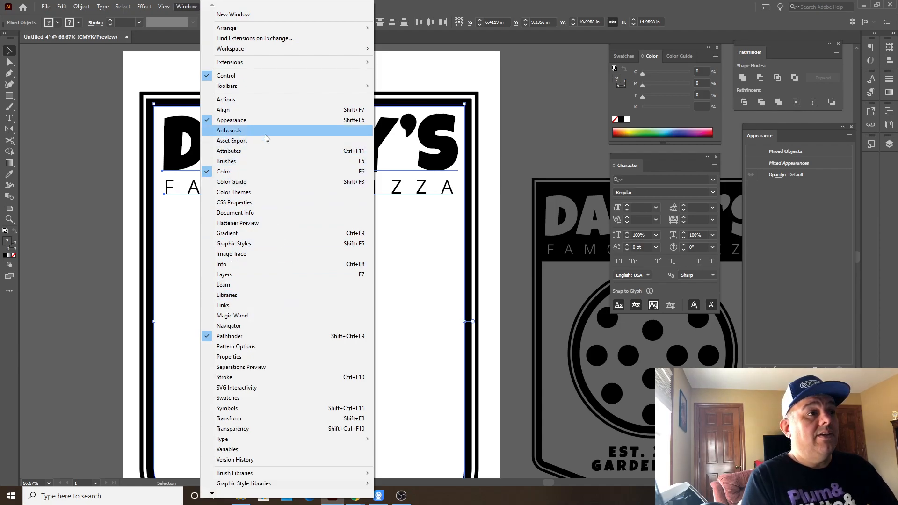
pyautogui.click(274, 109)
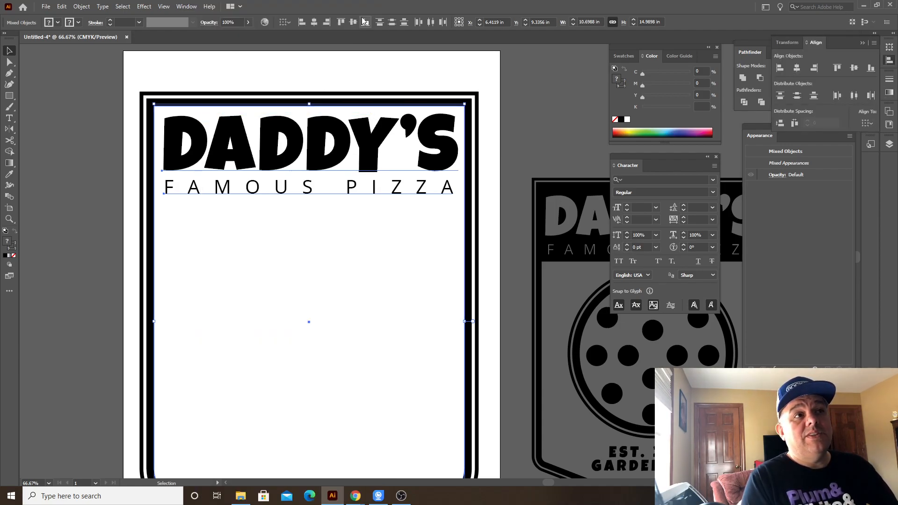
pyautogui.click(314, 22)
pyautogui.click(189, 243)
# - Show the rulers and place a vertical guide along the outer edge of the F in FAMOUS
pyautogui.press('z')
pyautogui.moveTo(251, 185); pyautogui.dragTo(274, 185)
pyautogui.hscroll(-2, 251, 185)
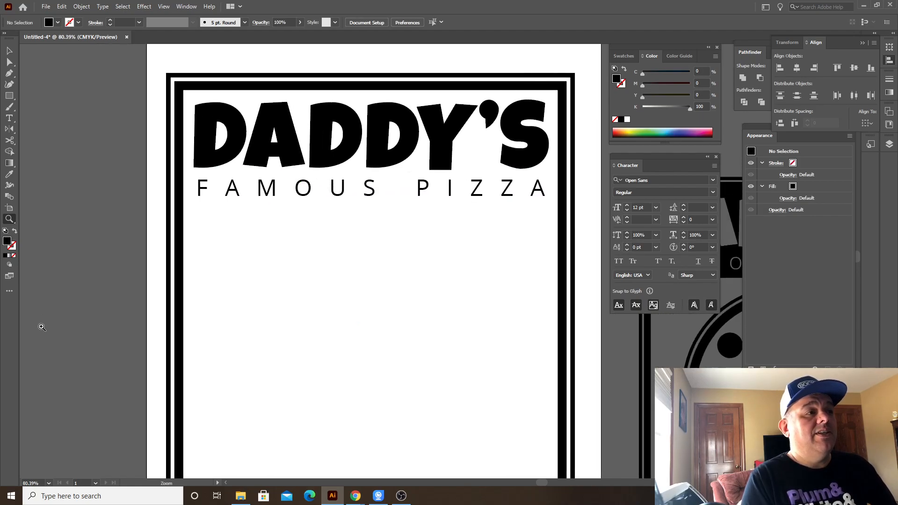
pyautogui.hotkey('ctrl', 'r')
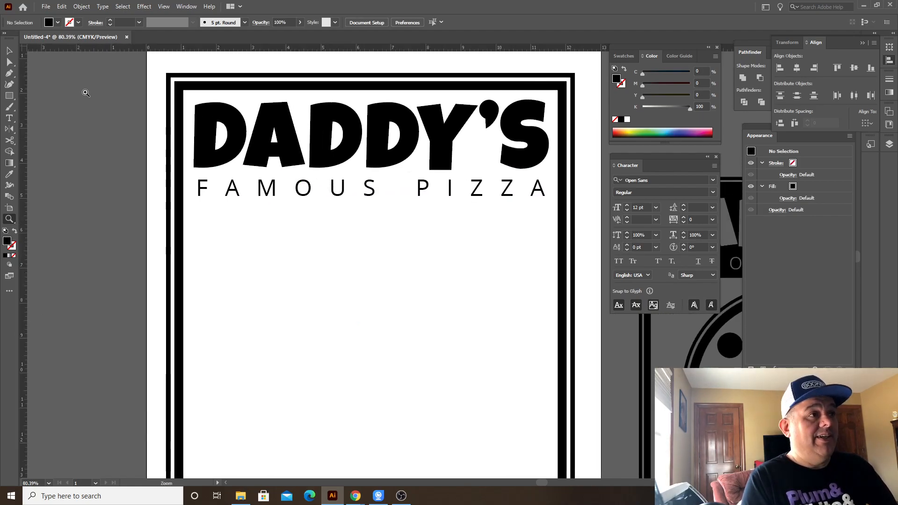
pyautogui.click(165, 6)
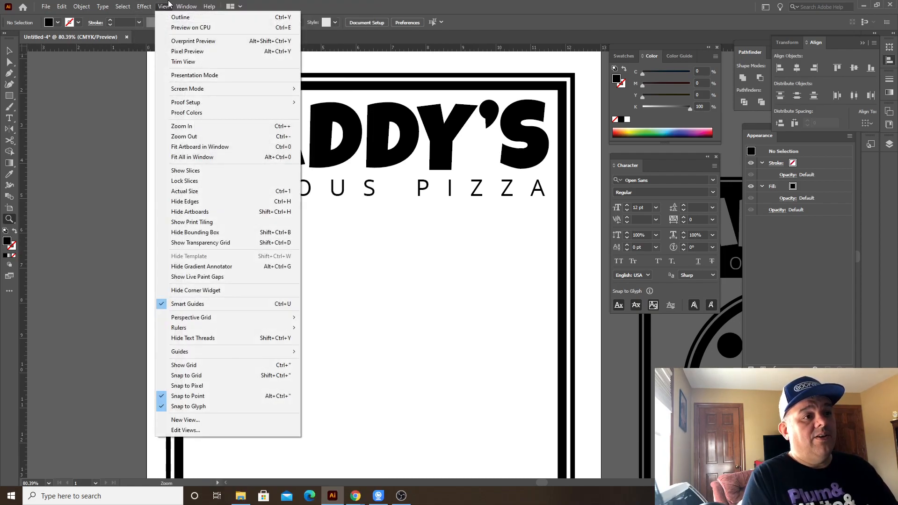
pyautogui.click(167, 6)
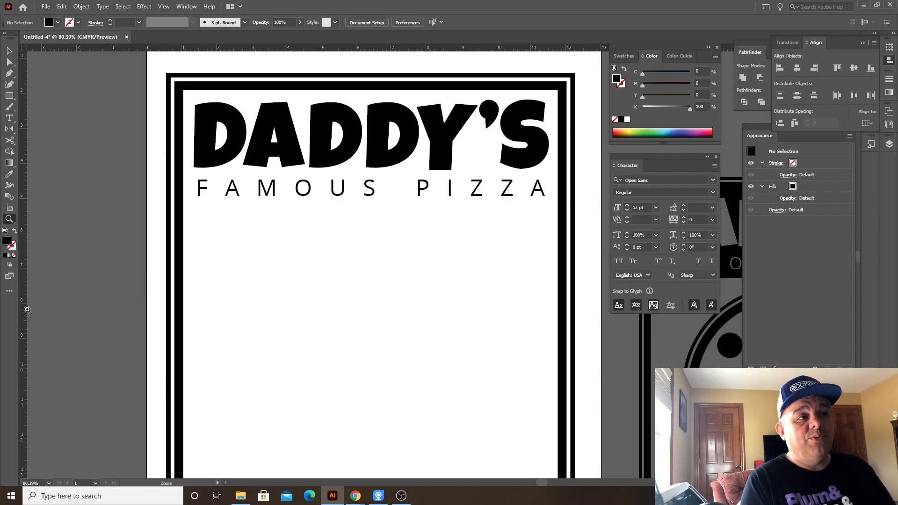
pyautogui.moveTo(25, 286); pyautogui.dragTo(200, 217)
pyautogui.hscroll(-1, 169, 230)
pyautogui.moveTo(195, 182); pyautogui.dragTo(327, 238)
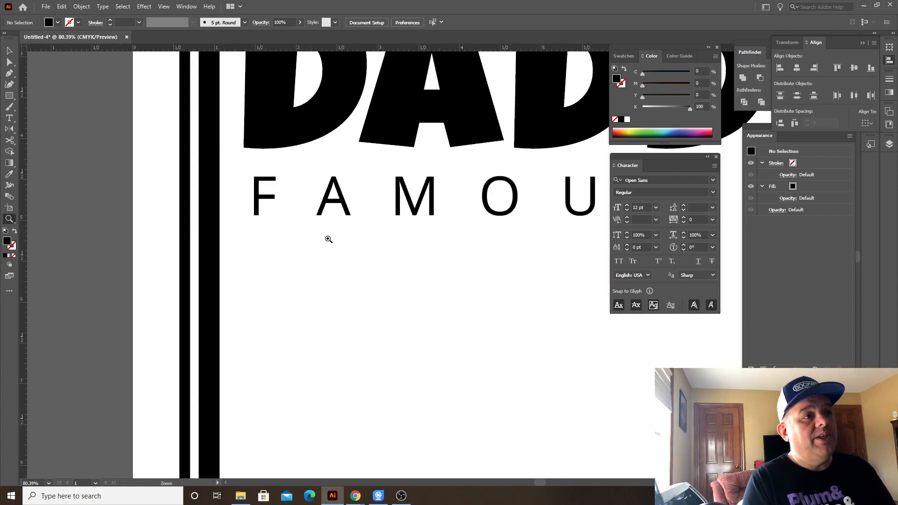
pyautogui.press('v')
pyautogui.moveTo(25, 266); pyautogui.dragTo(274, 238)
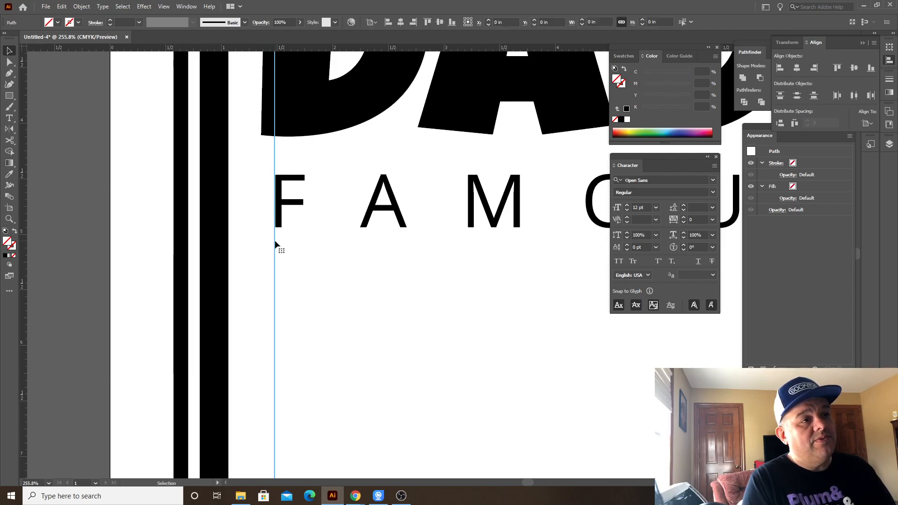
# - Place a second vertical guide at the outer edge of the last A in PIZZA
pyautogui.moveTo(450, 248); pyautogui.dragTo(87, 201)
pyautogui.moveTo(406, 269); pyautogui.dragTo(28, 274)
pyautogui.moveTo(585, 271); pyautogui.dragTo(381, 265)
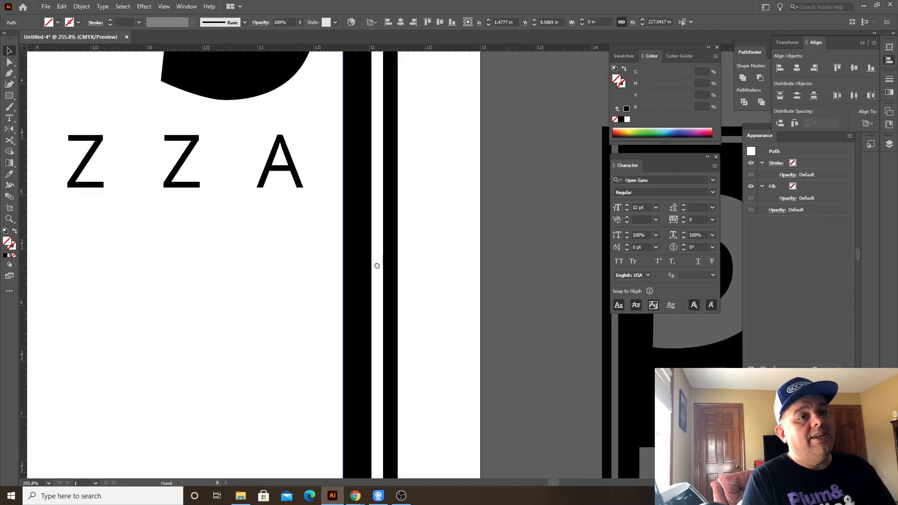
pyautogui.moveTo(26, 220); pyautogui.dragTo(296, 188)
# - Hide the panels and scale DADDY’S down slightly from its center to fit between the two vertical guides
pyautogui.moveTo(706, 468); pyautogui.dragTo(525, 263)
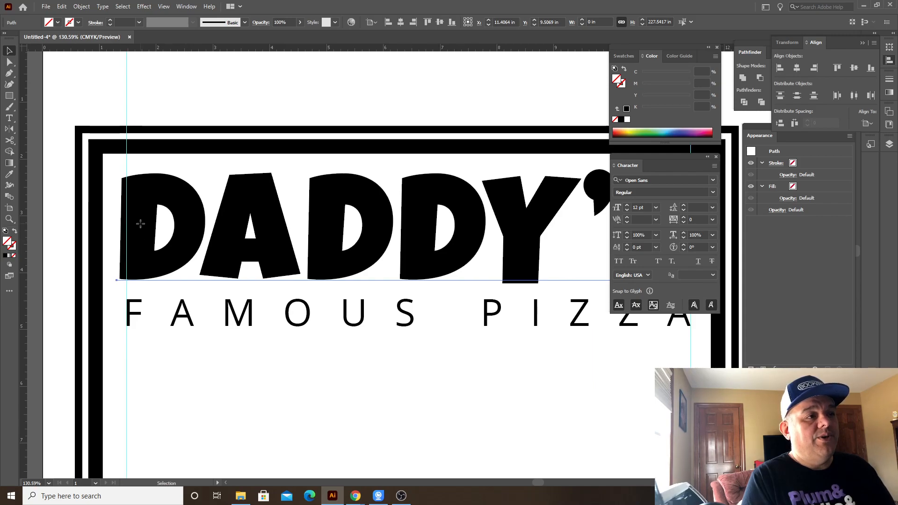
pyautogui.click(140, 225)
pyautogui.press('Tab')
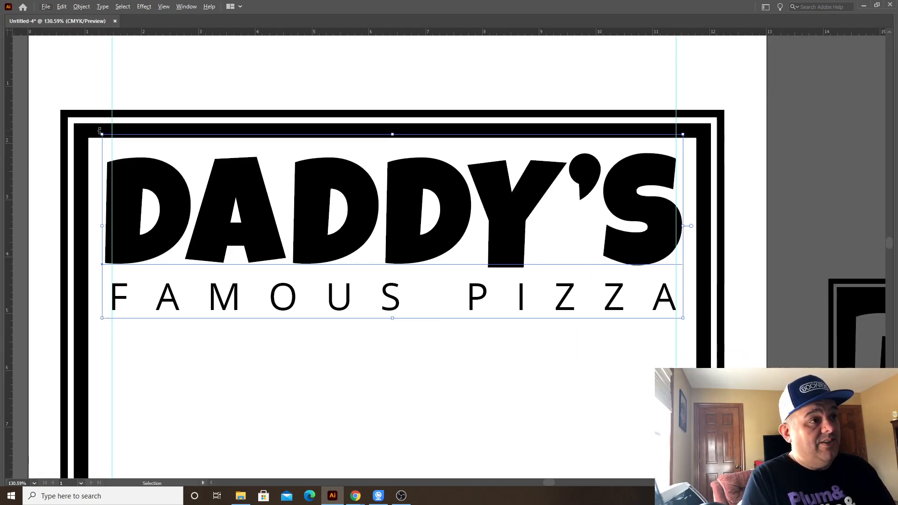
pyautogui.moveTo(103, 134)
pyautogui.mouseDown()
pyautogui.moveTo(89, 131)
pyautogui.moveTo(149, 141)
pyautogui.moveTo(107, 121)
pyautogui.mouseUp()
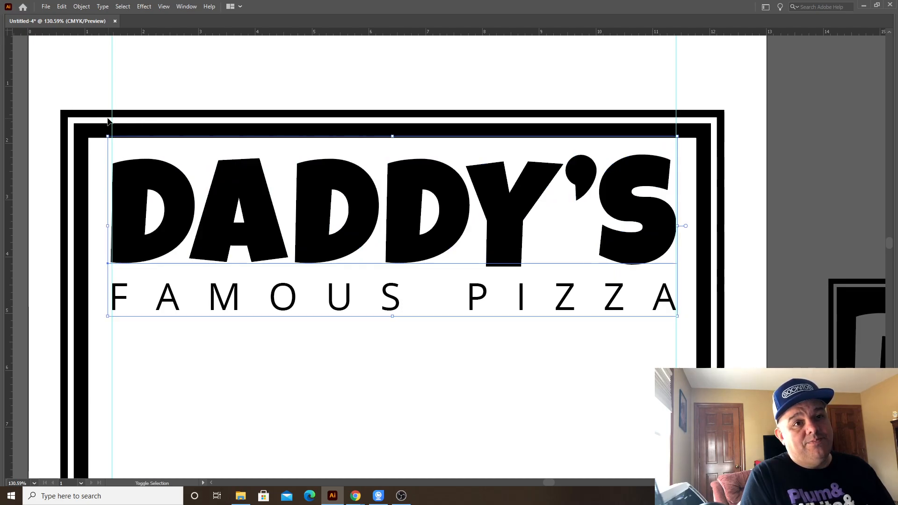
# - Restore the panels and draw a black rectangle about 10.99 × 3.65 in over both text lines, overlapping the thick inner border
pyautogui.click(183, 76)
pyautogui.hotkey('ctrl', '=')
pyautogui.moveTo(183, 76); pyautogui.dragTo(268, 126)
pyautogui.moveTo(531, 310); pyautogui.dragTo(402, 200)
pyautogui.scroll(-3, 402, 200)
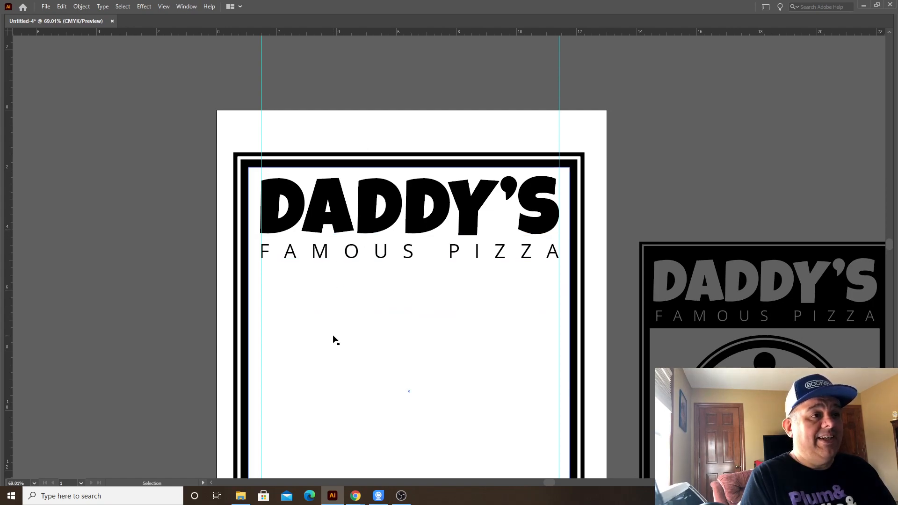
pyautogui.scroll(1, 371, 260)
pyautogui.moveTo(371, 260); pyautogui.dragTo(268, 211)
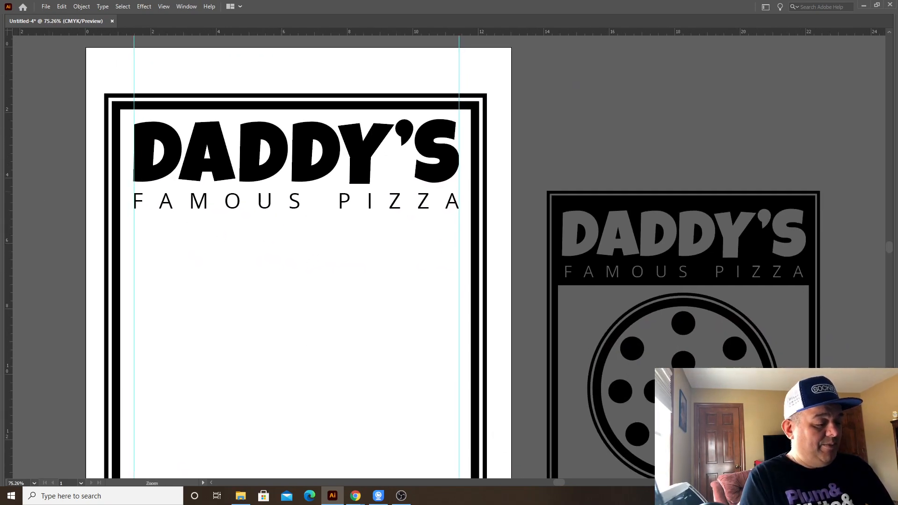
pyautogui.press('Tab')
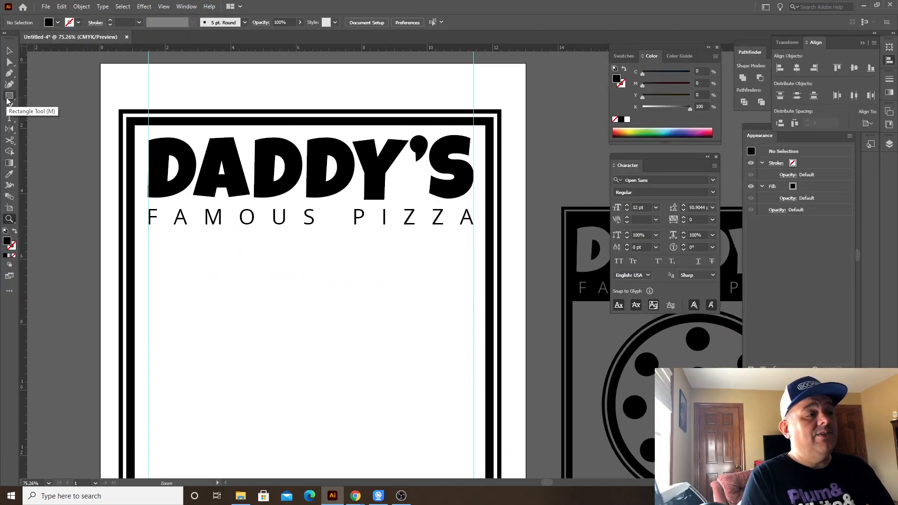
pyautogui.click(9, 96)
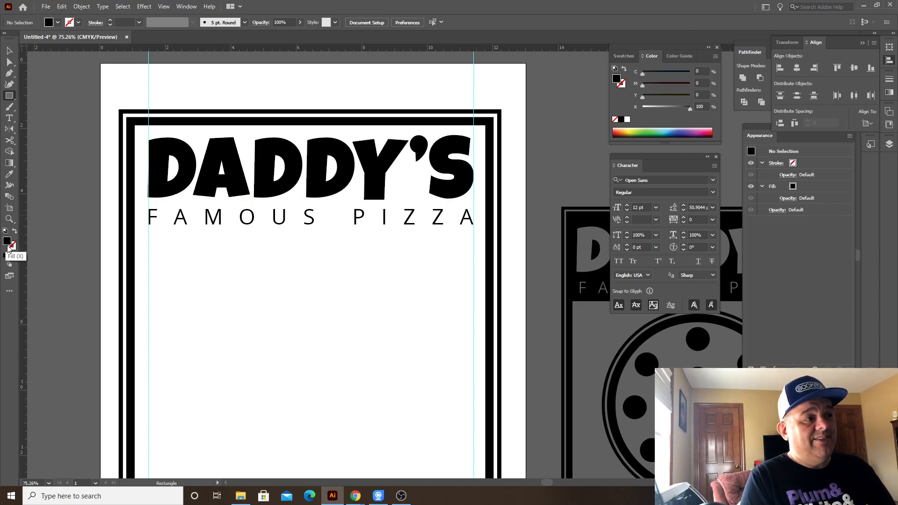
pyautogui.moveTo(129, 120); pyautogui.dragTo(489, 240)
pyautogui.press('v')
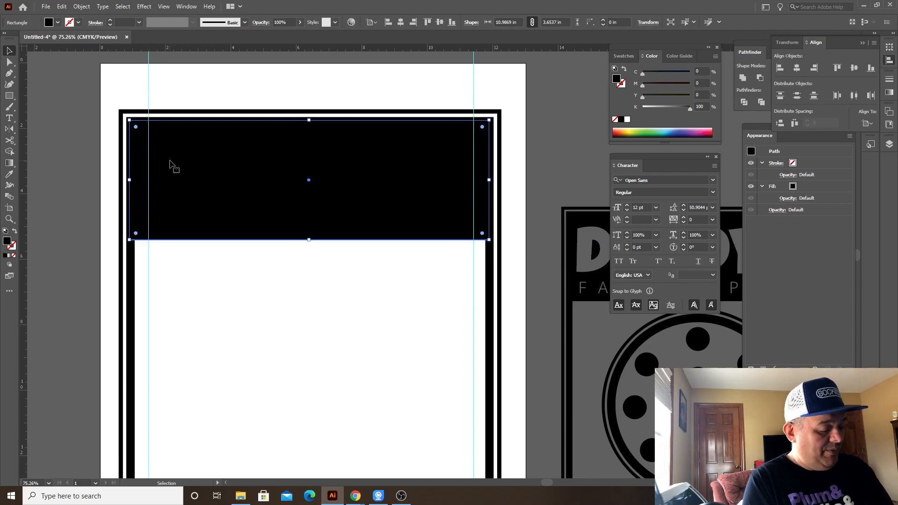
# - Send the black rectangle backward one level in the stacking order
pyautogui.press('a')
pyautogui.press('v')
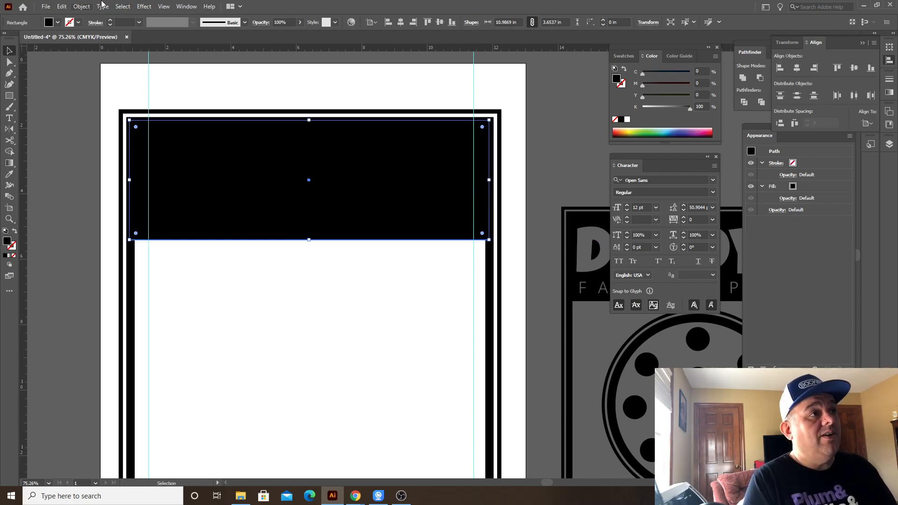
pyautogui.click(75, 5)
pyautogui.moveTo(89, 29)
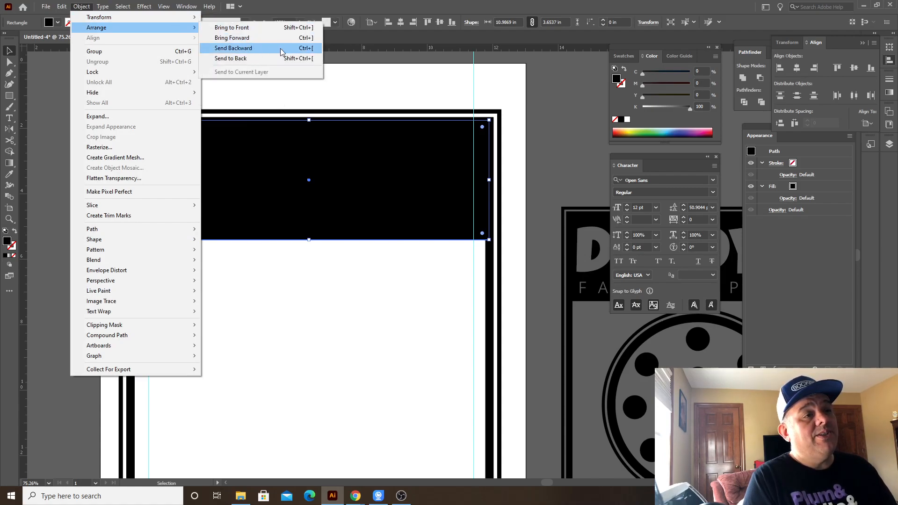
pyautogui.click(303, 49)
pyautogui.click(78, 6)
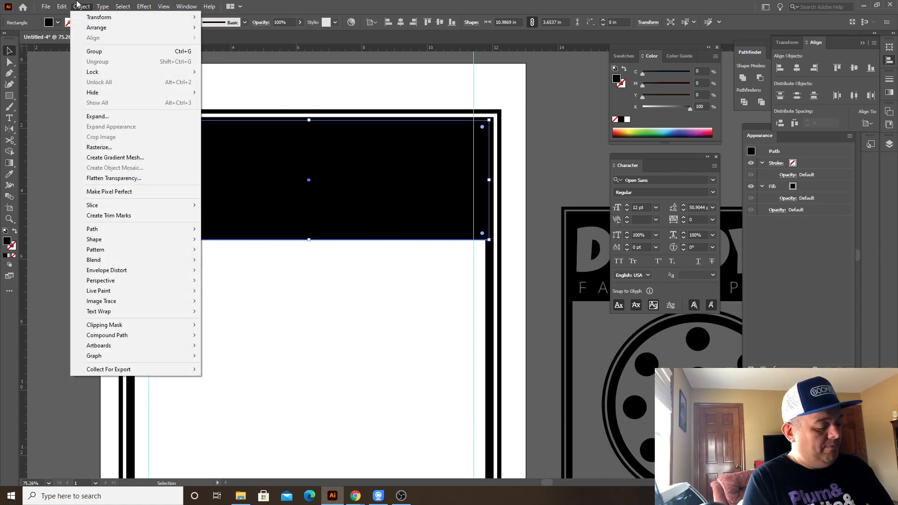
pyautogui.click(77, 4)
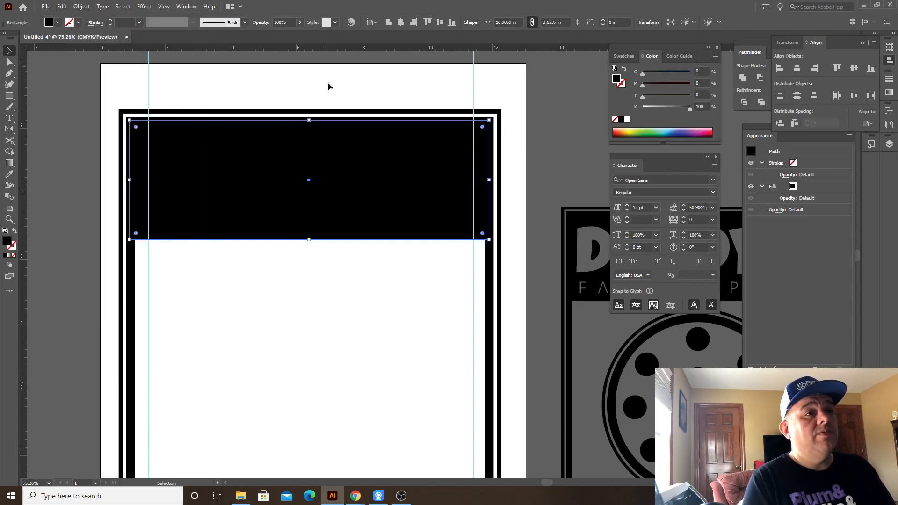
pyautogui.press('a')
pyautogui.press('v')
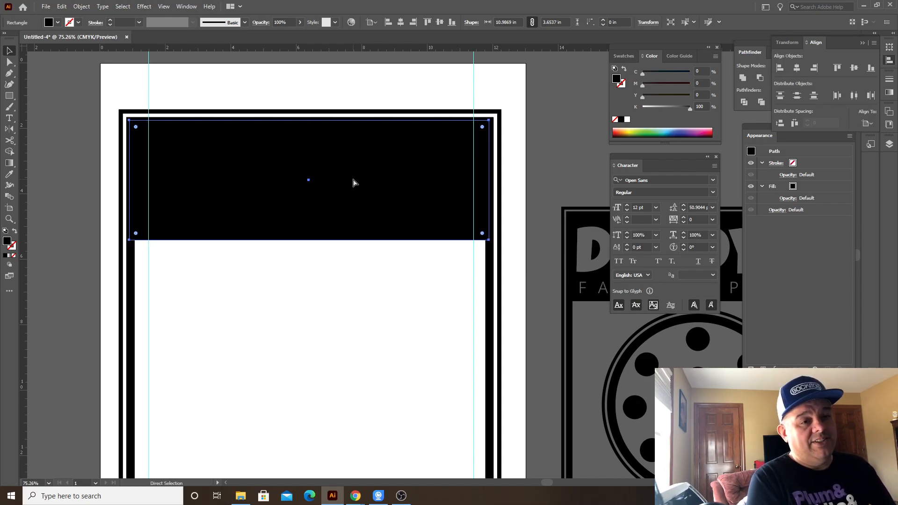
# - Move the black rectangle down clear of the header text, then color DADDY’S and FAMOUS PIZZA white
pyautogui.moveTo(448, 142); pyautogui.dragTo(439, 125)
pyautogui.hotkey('ctrl', 'z')
pyautogui.moveTo(410, 183); pyautogui.dragTo(421, 328)
pyautogui.click(420, 220)
pyautogui.keyDown('shift'); pyautogui.click(389, 173); pyautogui.keyUp('shift')
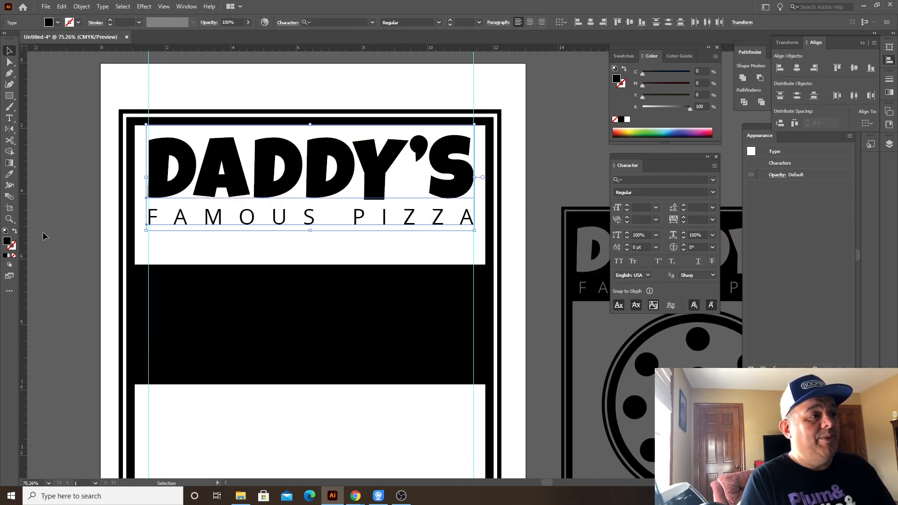
pyautogui.click(627, 120)
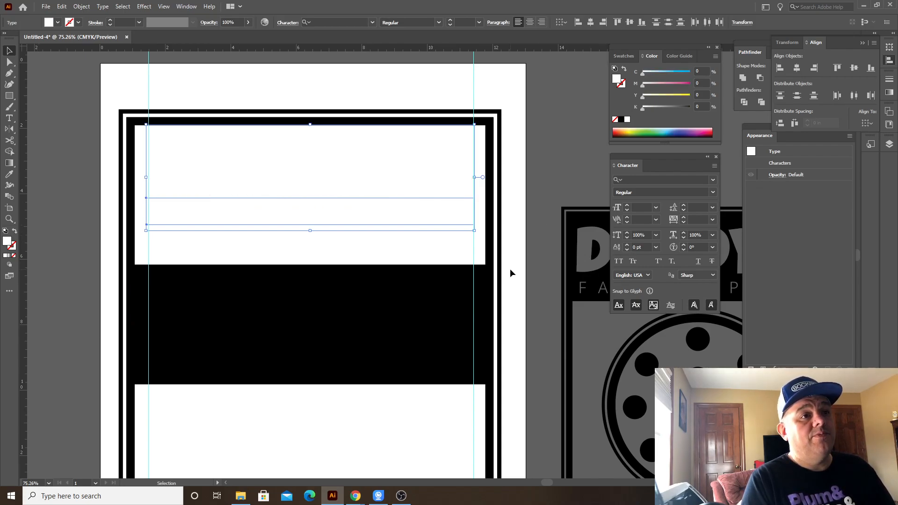
# - Move the black rectangle back up over both text lines and send it to the back of the stacking order
pyautogui.click(550, 152)
pyautogui.moveTo(355, 310); pyautogui.dragTo(360, 168)
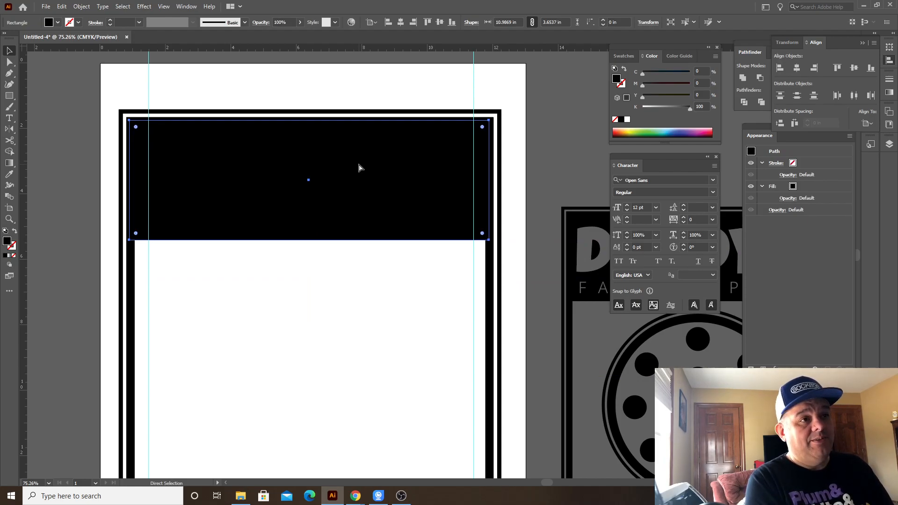
pyautogui.hotkey('ctrl', 'shift', '[')
pyautogui.press('v')
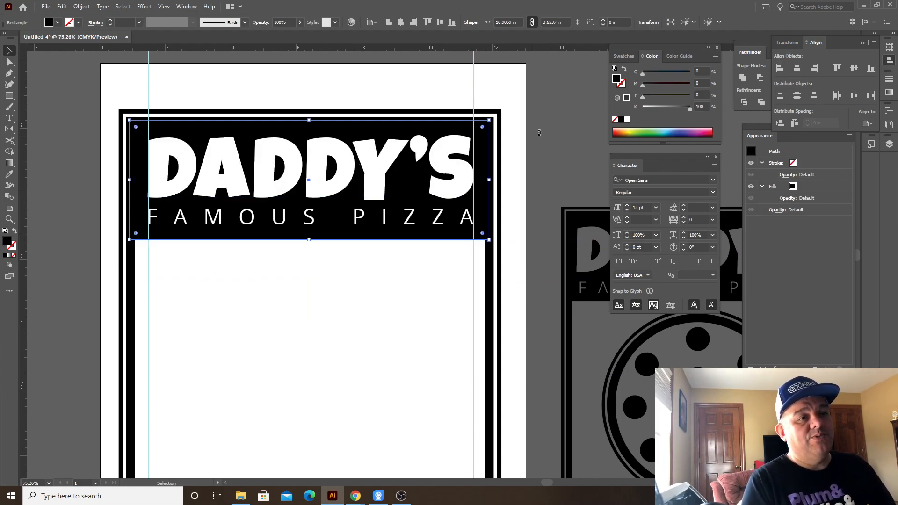
pyautogui.click(559, 141)
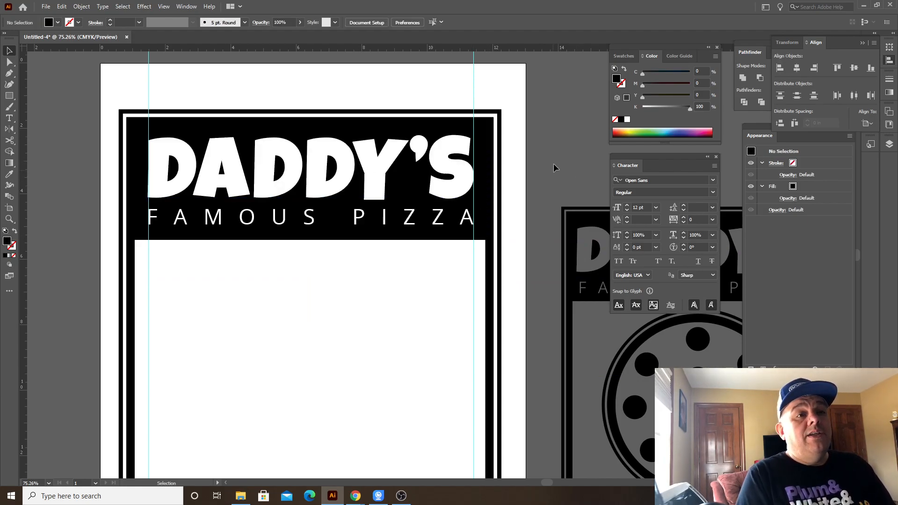
# - Draw a black circle about 7.11 in in diameter, centered horizontally in the badge's white area below the header block
pyautogui.press('Tab')
pyautogui.moveTo(553, 154); pyautogui.dragTo(474, 196)
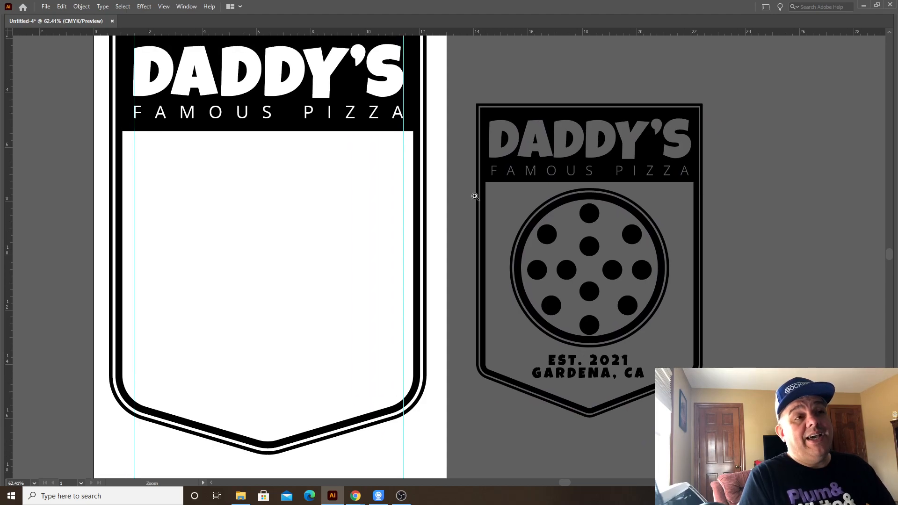
pyautogui.press('Tab')
pyautogui.press('Tab')
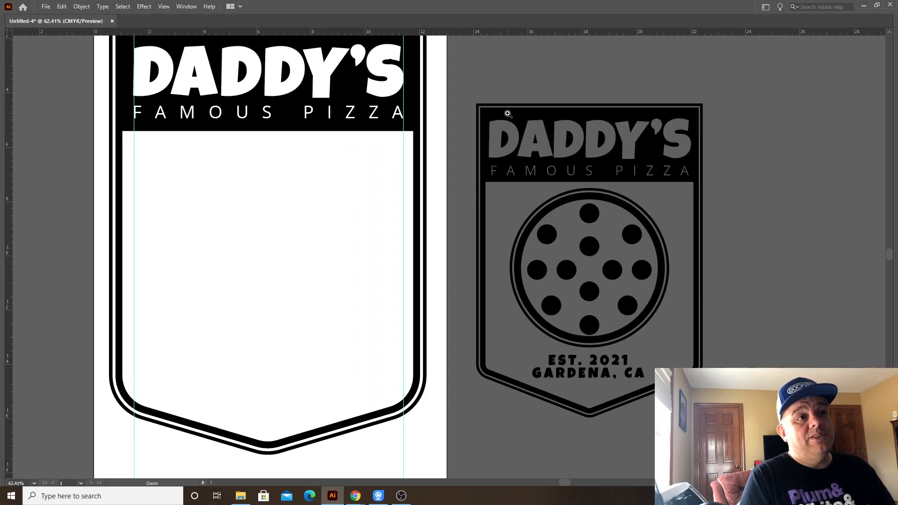
pyautogui.moveTo(508, 114); pyautogui.dragTo(568, 140)
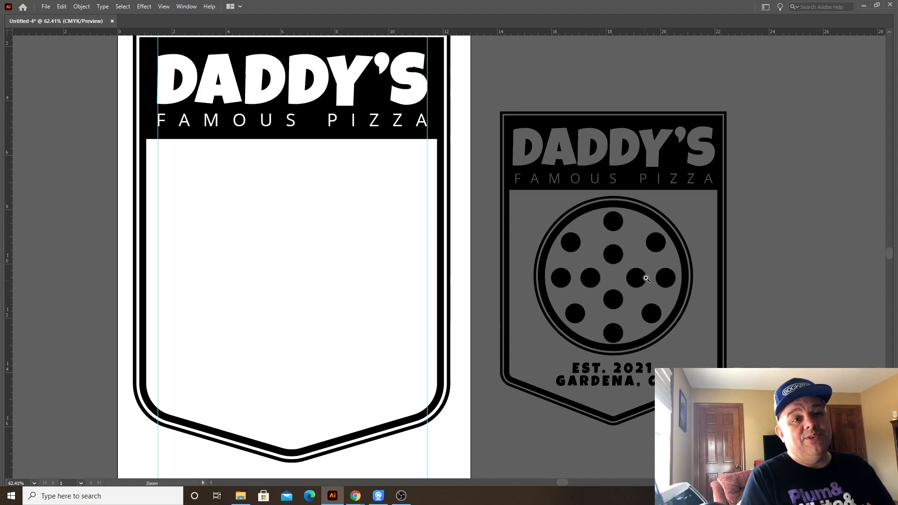
pyautogui.moveTo(580, 269)
pyautogui.mouseDown()
pyautogui.moveTo(453, 252)
pyautogui.moveTo(552, 253)
pyautogui.moveTo(580, 267)
pyautogui.mouseUp()
pyautogui.press('Tab')
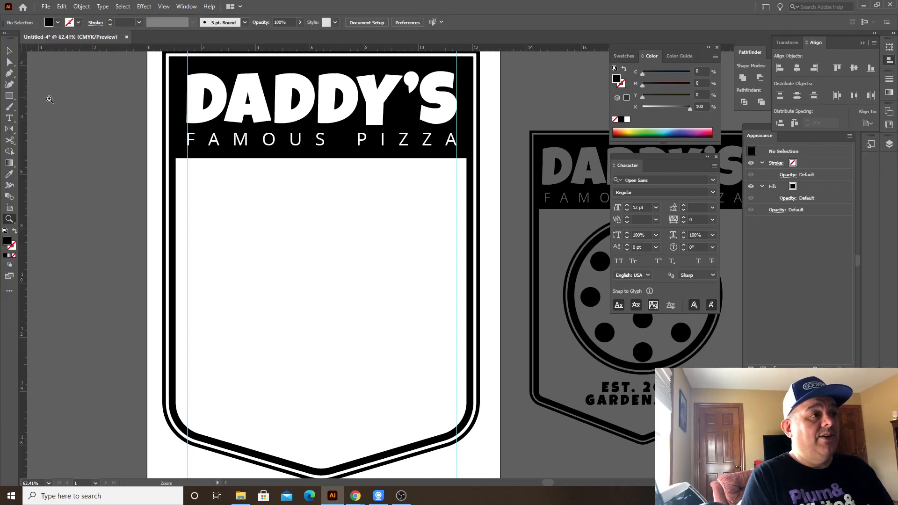
pyautogui.click(9, 95)
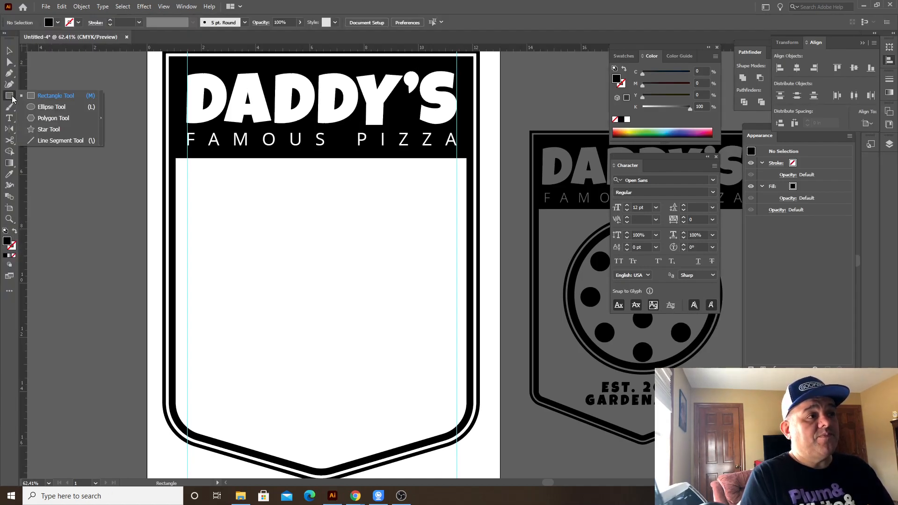
pyautogui.click(32, 108)
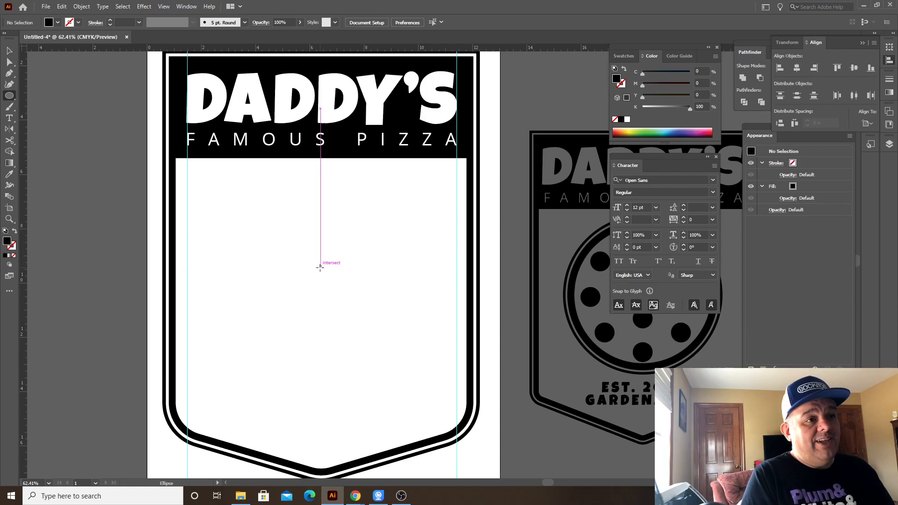
pyautogui.moveTo(319, 269)
pyautogui.mouseDown()
pyautogui.moveTo(399, 309)
pyautogui.moveTo(391, 319)
pyautogui.moveTo(417, 322)
pyautogui.mouseUp()
pyautogui.press('v')
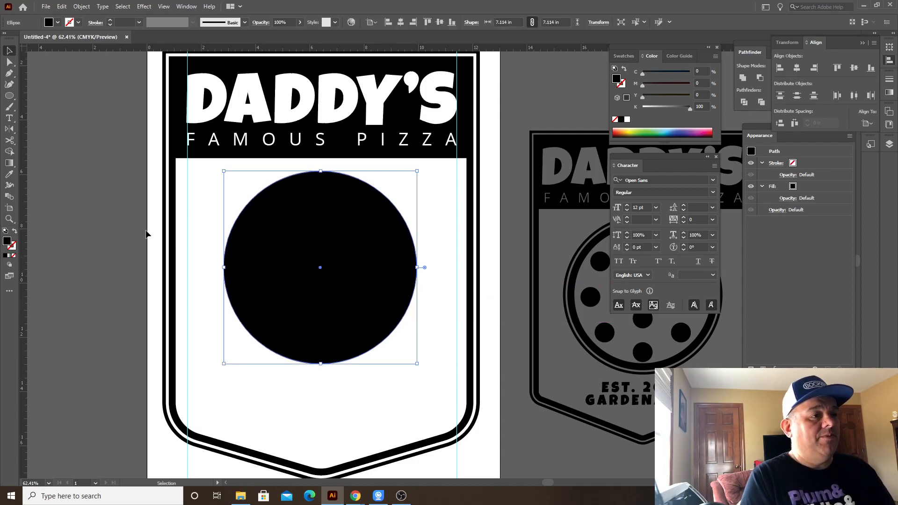
# - Move the circle straight down slightly to widen the gap beneath the header block
pyautogui.press('Tab')
pyautogui.moveTo(287, 243); pyautogui.dragTo(295, 252)
pyautogui.press('Tab')
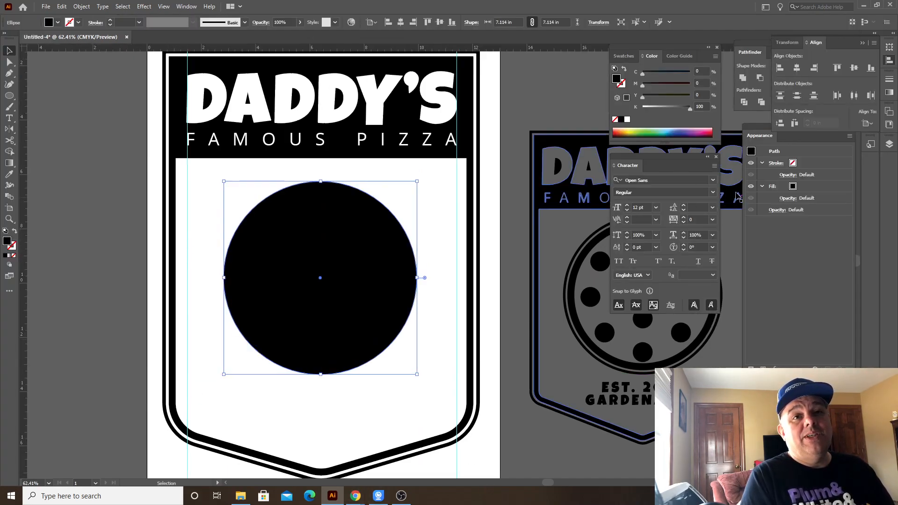
# - Bring the Appearance settings beside the badge and set the circle's fill to white
pyautogui.moveTo(771, 136); pyautogui.dragTo(517, 112)
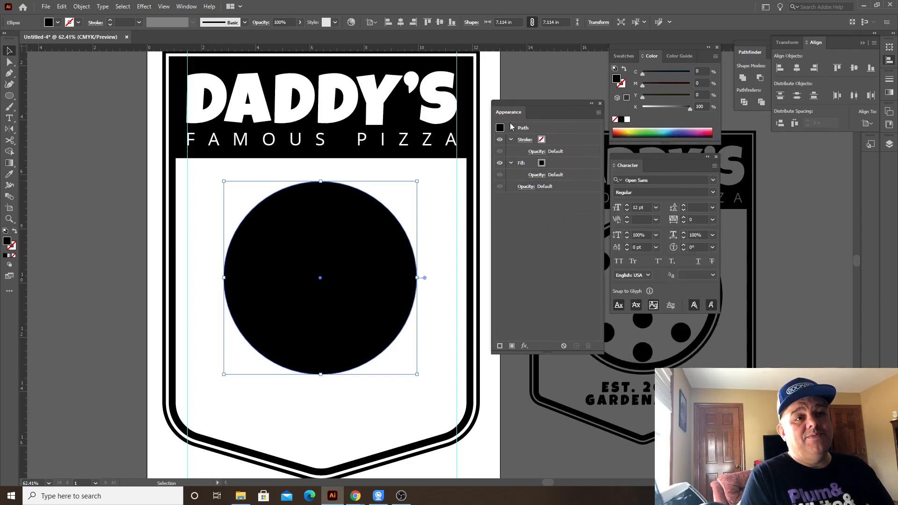
pyautogui.click(557, 167)
pyautogui.click(548, 165)
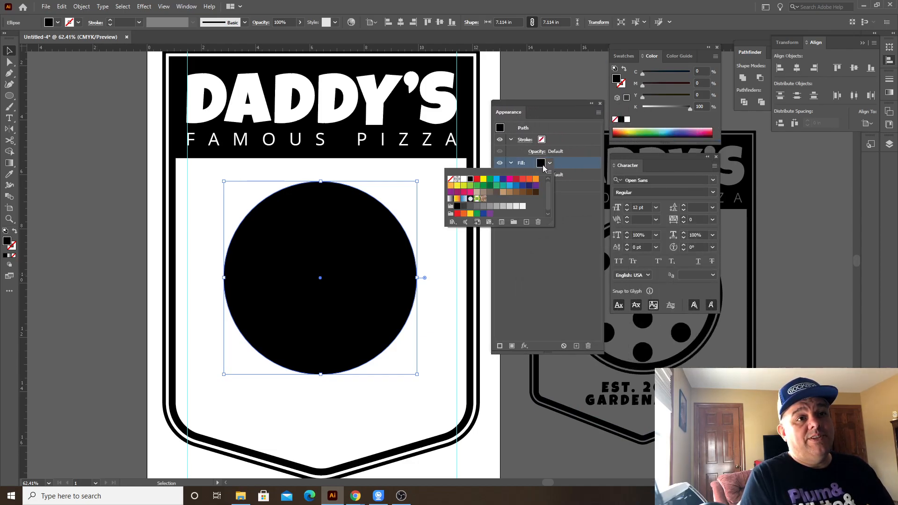
pyautogui.click(463, 179)
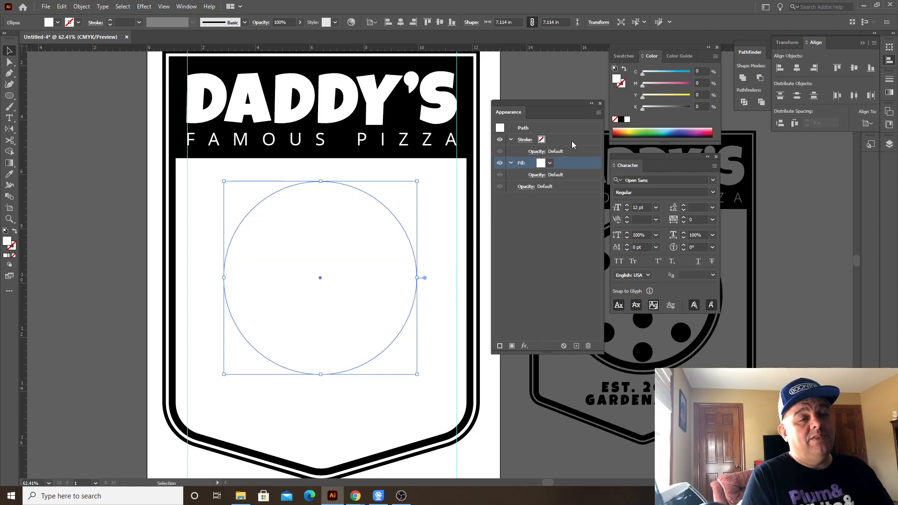
# - Place the circle's stroke beneath its fill and color the stroke black
pyautogui.moveTo(562, 167)
pyautogui.mouseDown()
pyautogui.moveTo(568, 139)
pyautogui.moveTo(562, 141)
pyautogui.mouseUp()
pyautogui.click(570, 161)
pyautogui.click(551, 163)
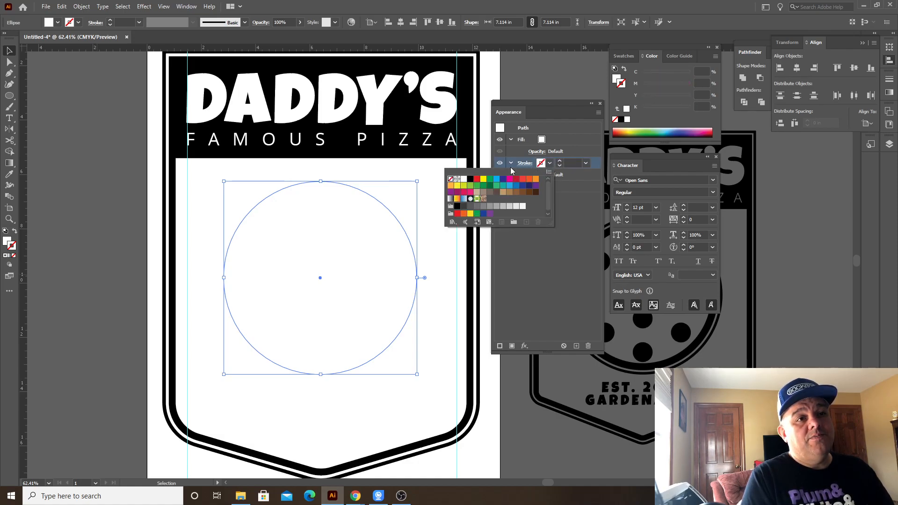
pyautogui.click(470, 180)
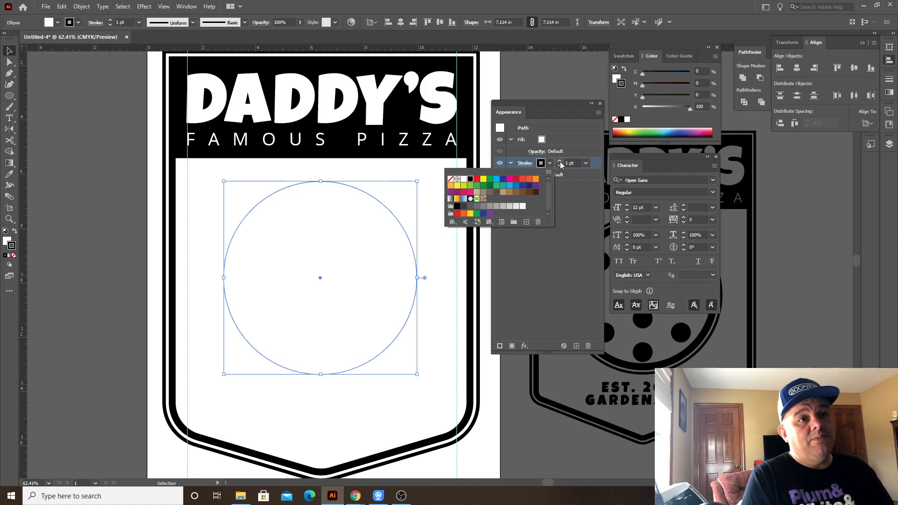
# - Increase the circle's black stroke weight to 30 pt
pyautogui.click(559, 159)
pyautogui.click(559, 161)
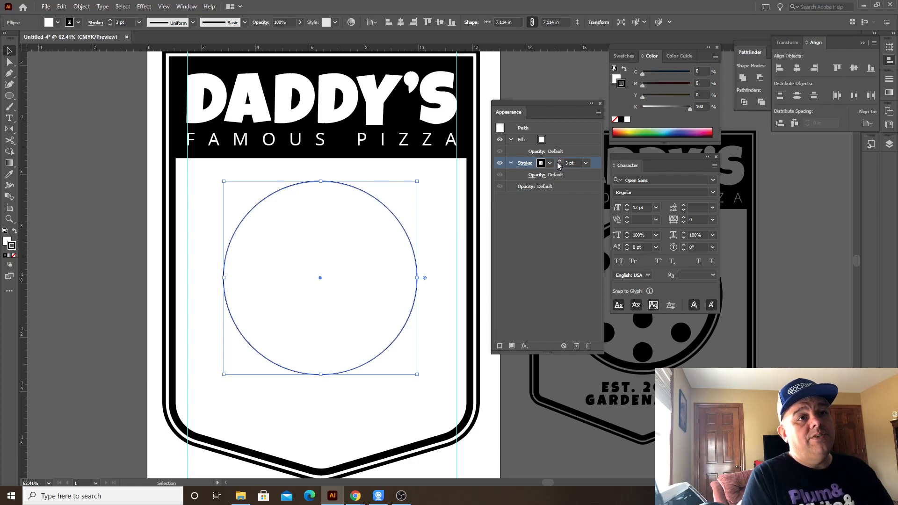
pyautogui.click(560, 161)
pyautogui.click(560, 161)
pyautogui.click(560, 161)
pyautogui.click(560, 161)
pyautogui.click(560, 161)
pyautogui.click(560, 161)
pyautogui.click(560, 161)
pyautogui.click(560, 161)
pyautogui.click(560, 160)
pyautogui.click(560, 161)
pyautogui.click(560, 161)
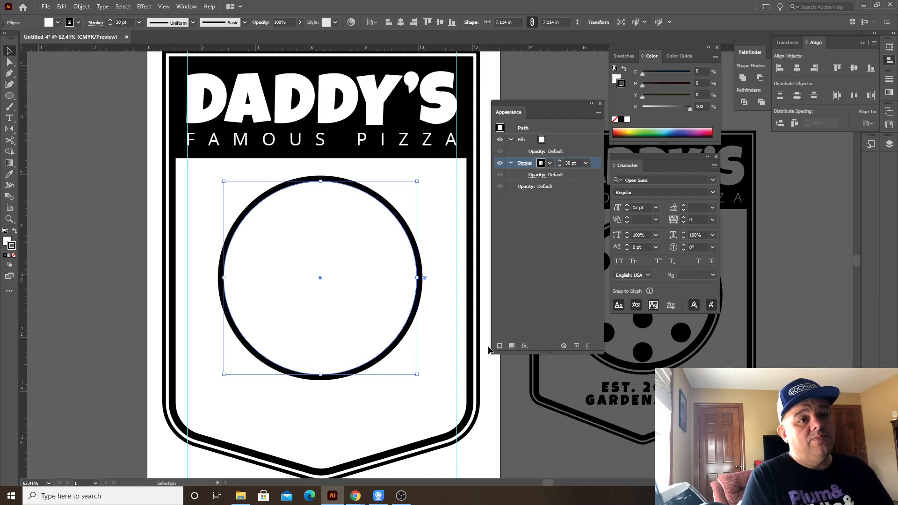
# - Add a second stroke beneath the circle's black one, color it red and set its weight to 43 pt
pyautogui.click(500, 346)
pyautogui.click(541, 186)
pyautogui.click(549, 186)
pyautogui.click(477, 203)
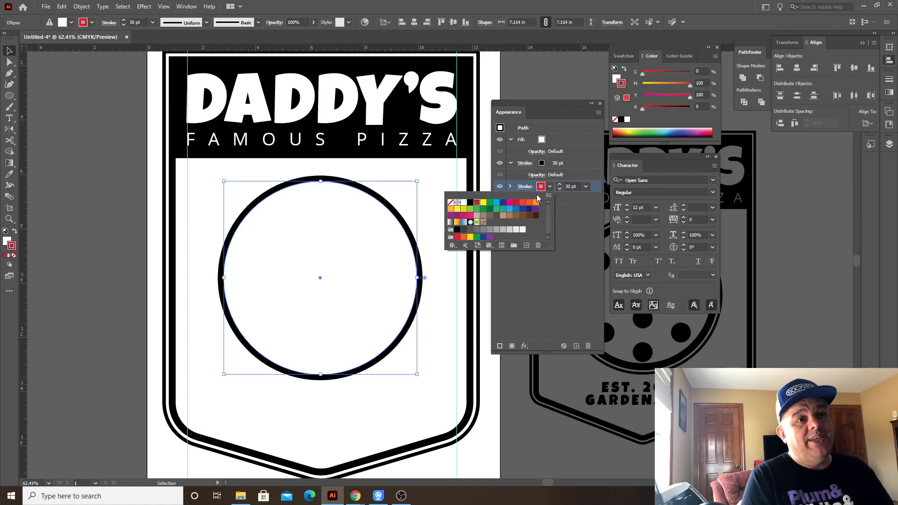
pyautogui.click(560, 185)
pyautogui.click(560, 185)
pyautogui.click(560, 185)
pyautogui.click(560, 184)
pyautogui.click(560, 185)
pyautogui.click(560, 186)
pyautogui.click(560, 185)
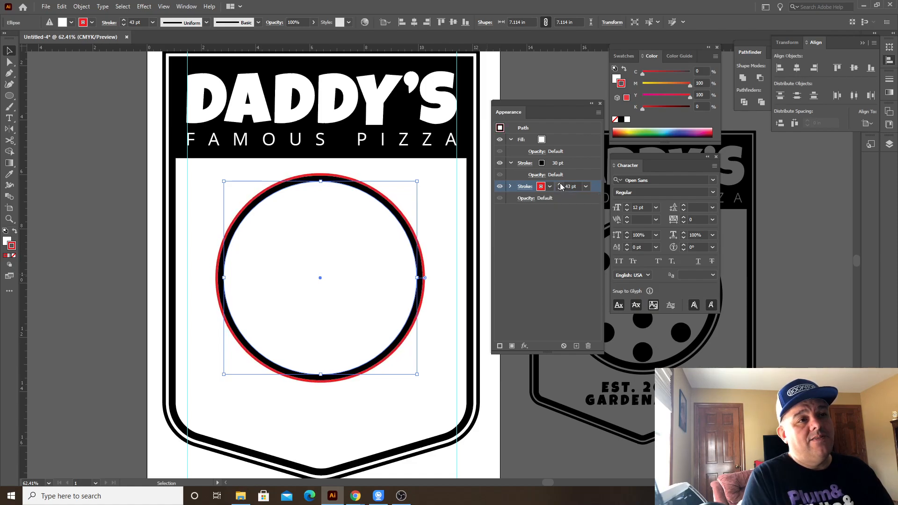
# - Add a third stroke at the bottom of the circle's appearance, color it black and turn the middle stroke white
pyautogui.click(500, 345)
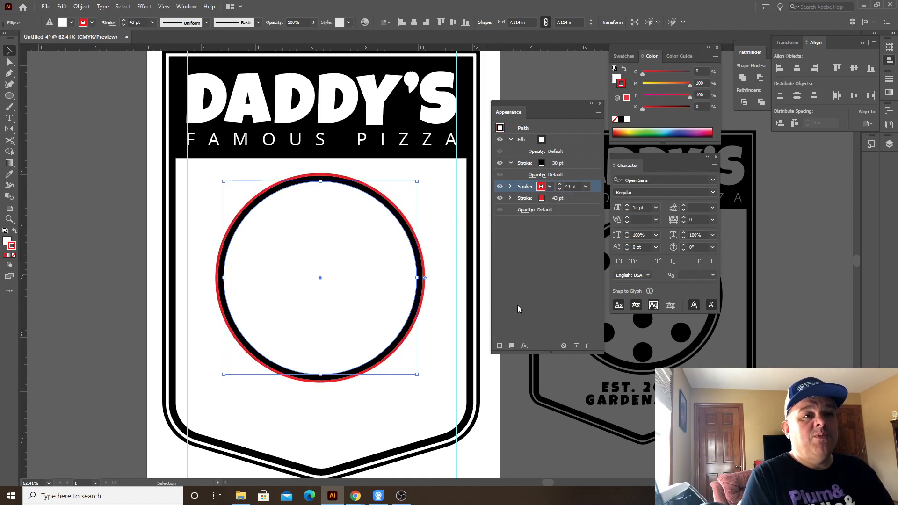
pyautogui.click(542, 199)
pyautogui.click(541, 199)
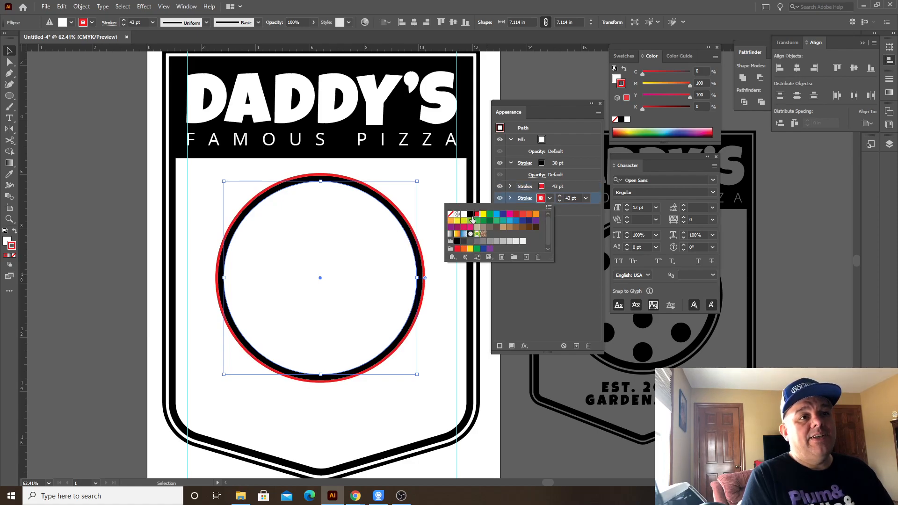
pyautogui.click(543, 187)
pyautogui.click(543, 187)
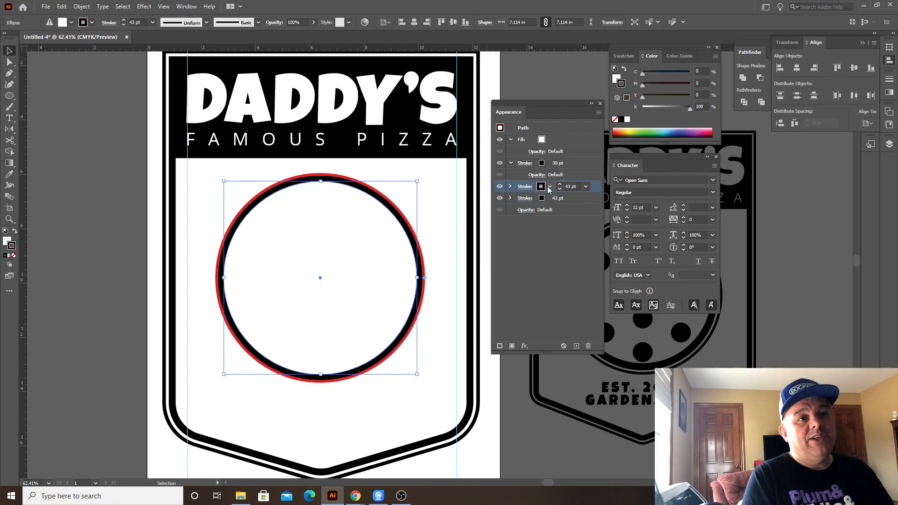
pyautogui.click(549, 187)
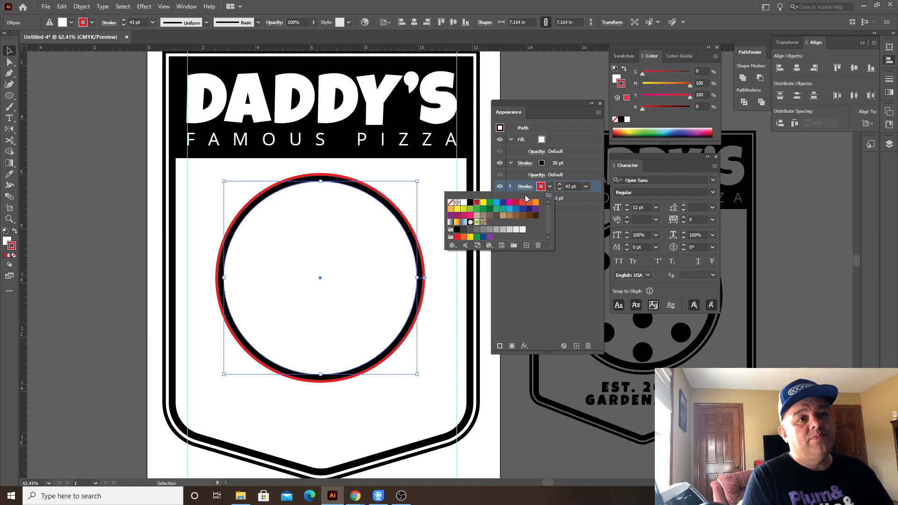
pyautogui.click(470, 202)
pyautogui.click(464, 202)
pyautogui.click(548, 200)
# - Increase the circle's bottom black stroke to 63 pt and deselect the circle
pyautogui.click(560, 197)
pyautogui.click(560, 197)
pyautogui.click(560, 198)
pyautogui.click(560, 197)
pyautogui.click(560, 197)
pyautogui.click(560, 197)
pyautogui.click(560, 197)
pyautogui.click(560, 197)
pyautogui.click(560, 198)
pyautogui.click(559, 197)
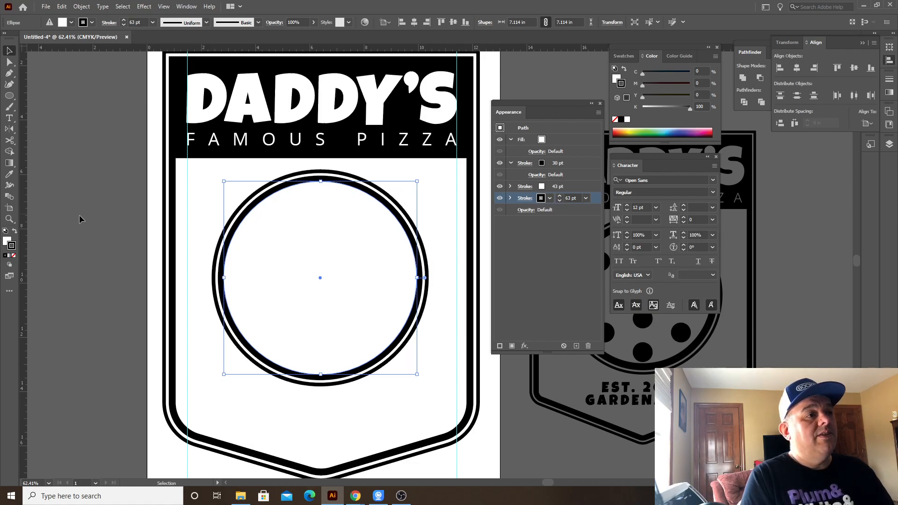
pyautogui.click(107, 129)
# - Examine the badge border's stroke weights to compare them with the circle's rings
pyautogui.press('Tab')
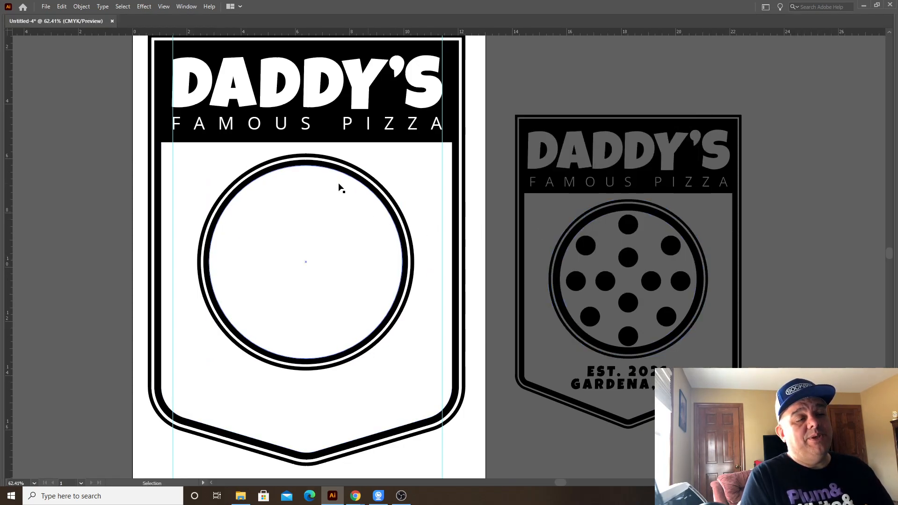
pyautogui.scroll(4, 347, 194)
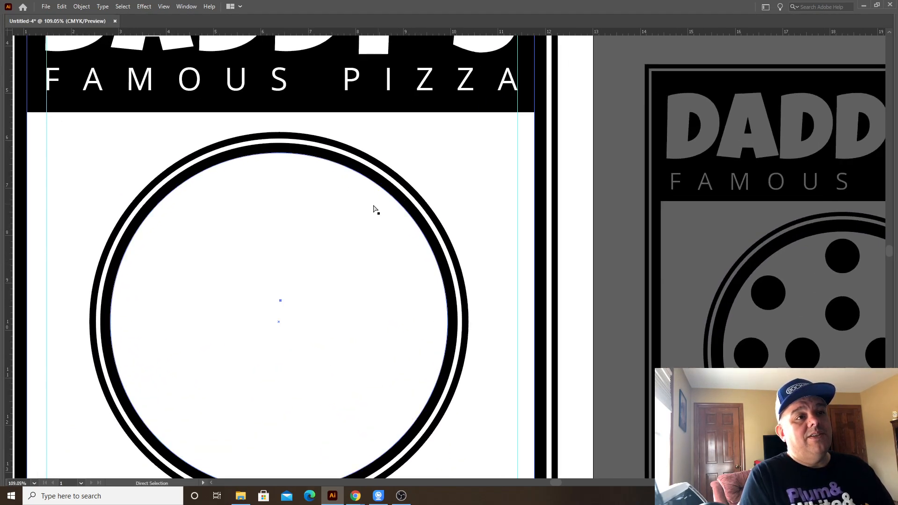
pyautogui.press('Tab')
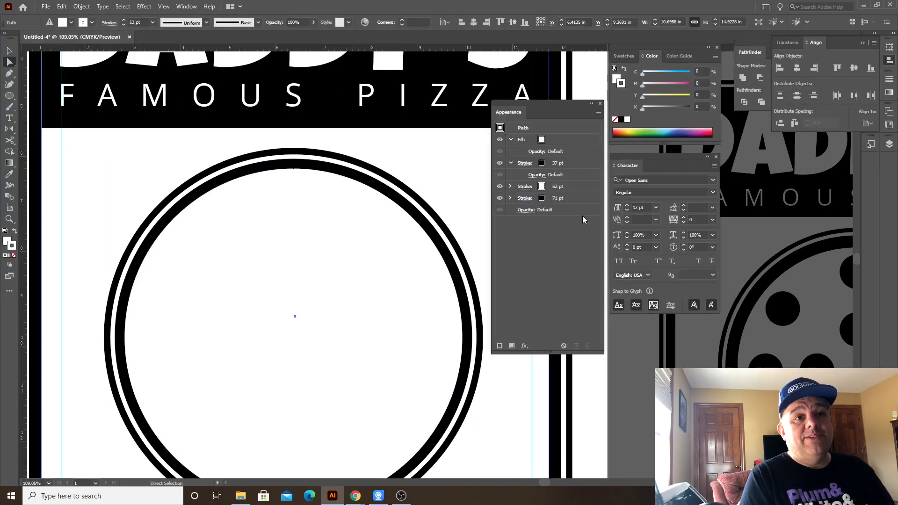
pyautogui.scroll(-3, 268, 310)
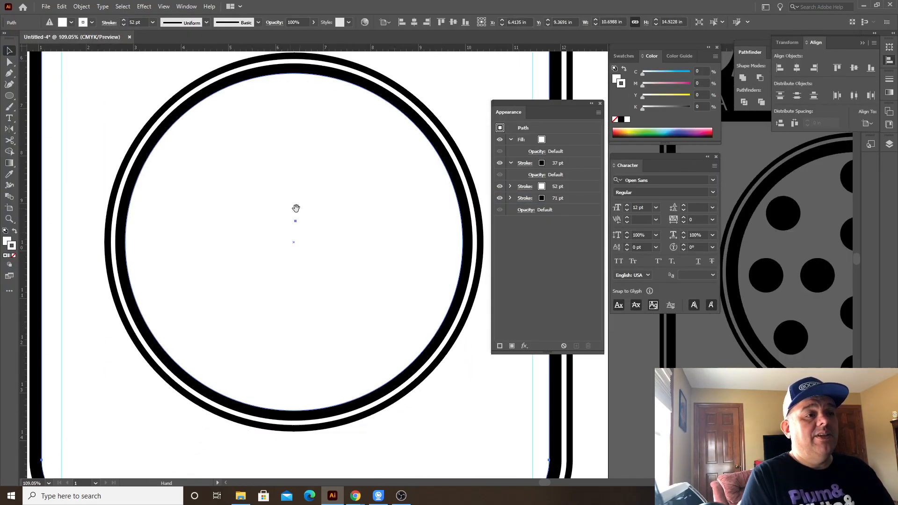
pyautogui.hotkey('ctrl', '0')
pyautogui.click(133, 231)
# - Select the pizza circle and reduce its middle white stroke to 40 pt
pyautogui.press('z')
pyautogui.click(334, 229)
pyautogui.press('v')
pyautogui.click(307, 257)
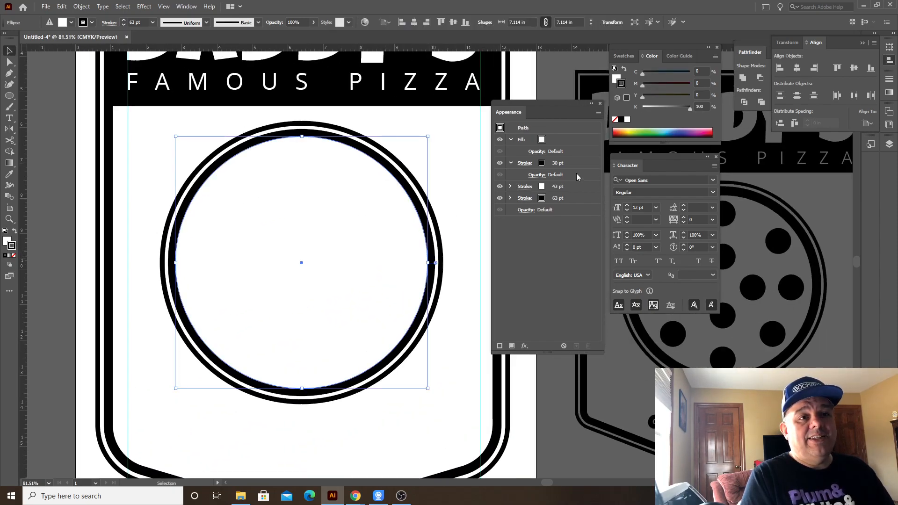
pyautogui.click(556, 200)
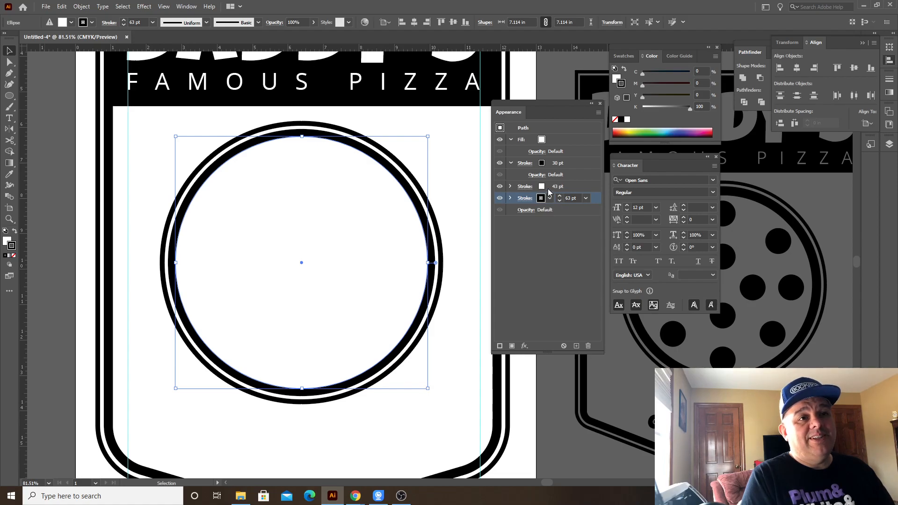
pyautogui.click(552, 190)
pyautogui.click(559, 189)
pyautogui.click(559, 189)
pyautogui.click(559, 189)
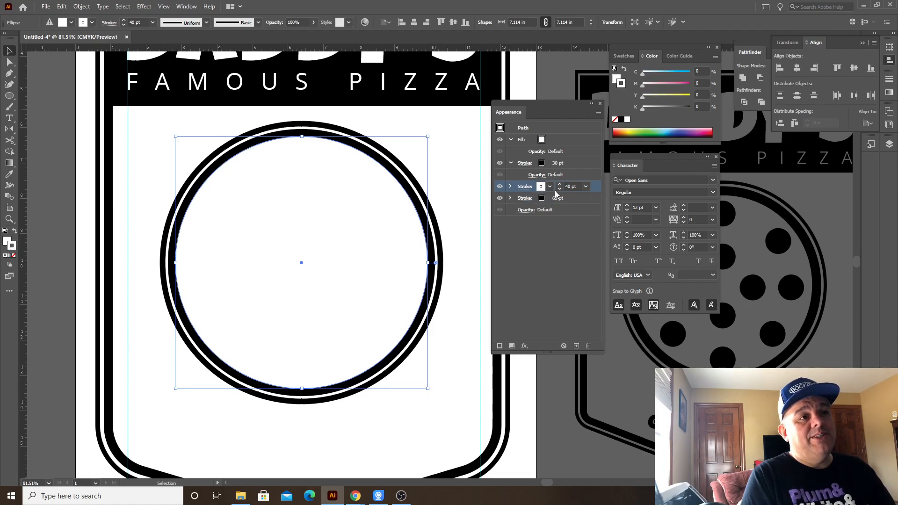
# - Reduce the pizza circle's bottom black stroke to 55 pt and deselect the circle
pyautogui.click(555, 201)
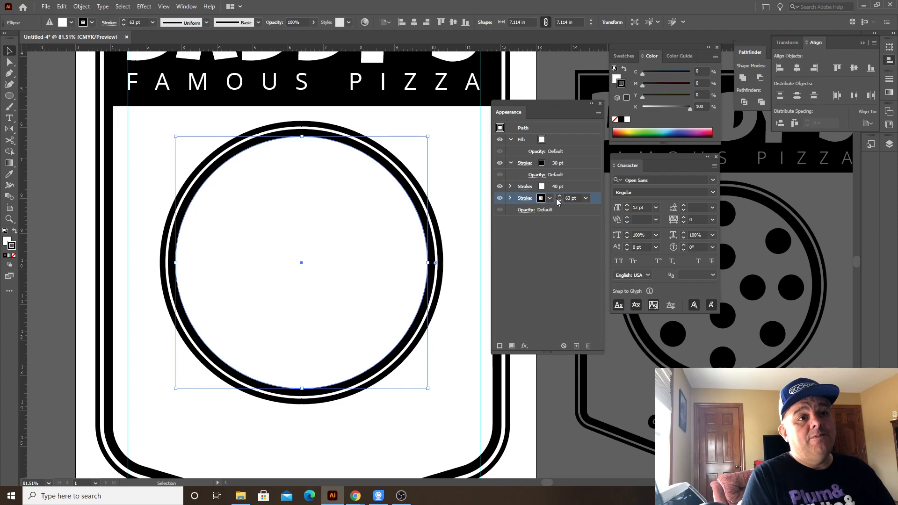
pyautogui.click(559, 197)
pyautogui.click(559, 196)
pyautogui.click(559, 196)
pyautogui.click(560, 200)
pyautogui.click(559, 200)
pyautogui.click(559, 201)
pyautogui.click(559, 200)
pyautogui.press('Tab')
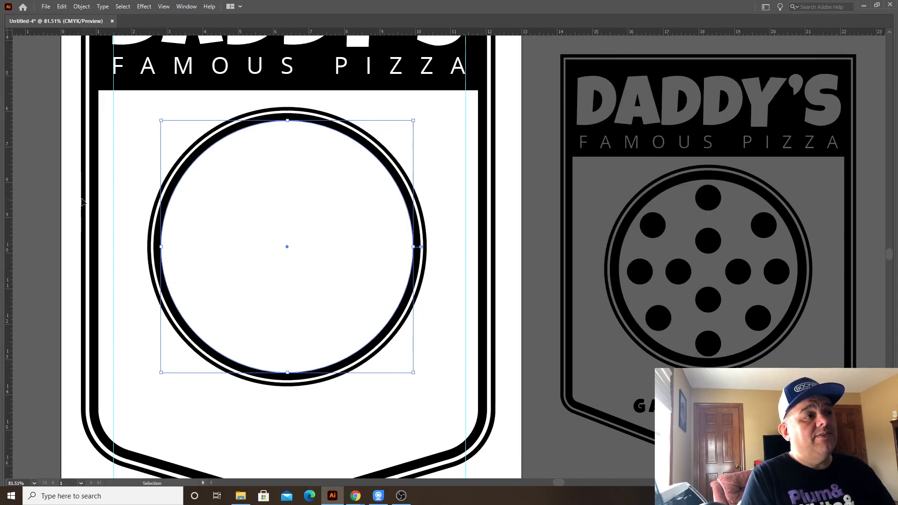
pyautogui.click(61, 200)
pyautogui.press('Tab')
pyautogui.moveTo(286, 209); pyautogui.dragTo(265, 208)
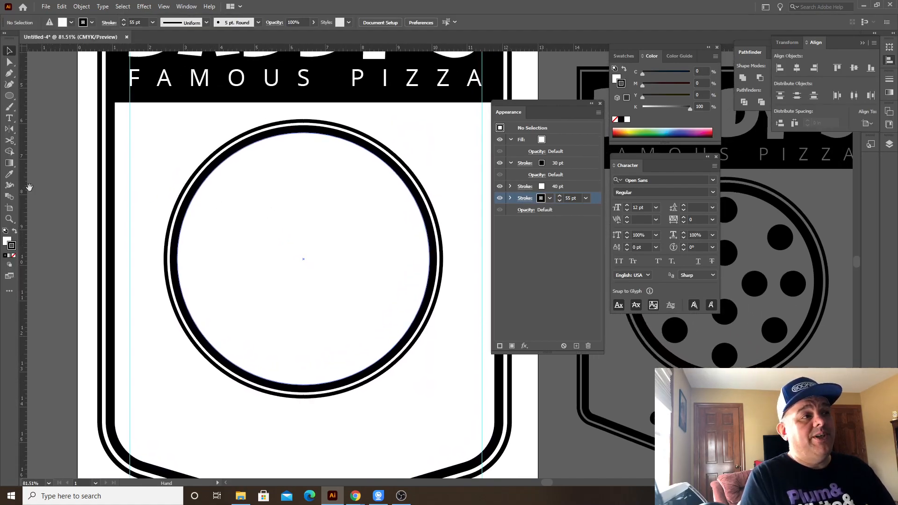
# - Draw a black-filled circle without a stroke, about 1.19 in wide, in the upper part of the pizza circle
pyautogui.click(10, 97)
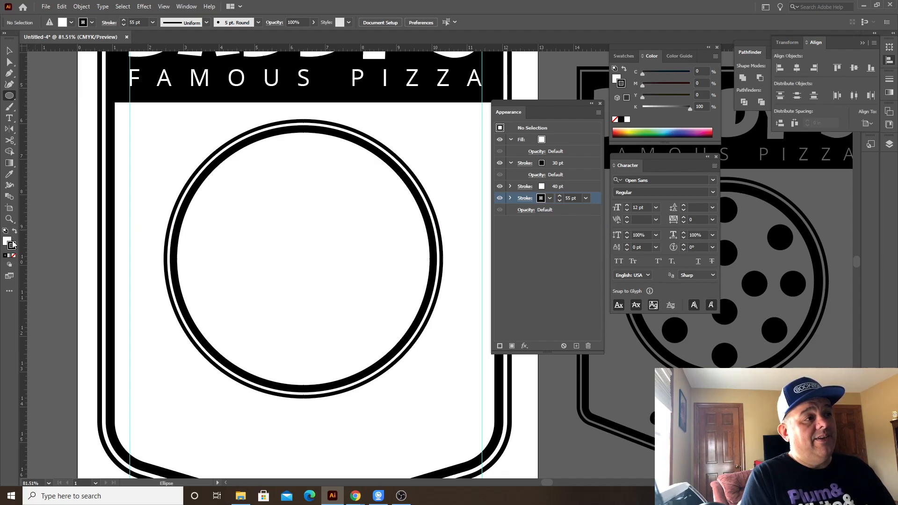
pyautogui.click(14, 256)
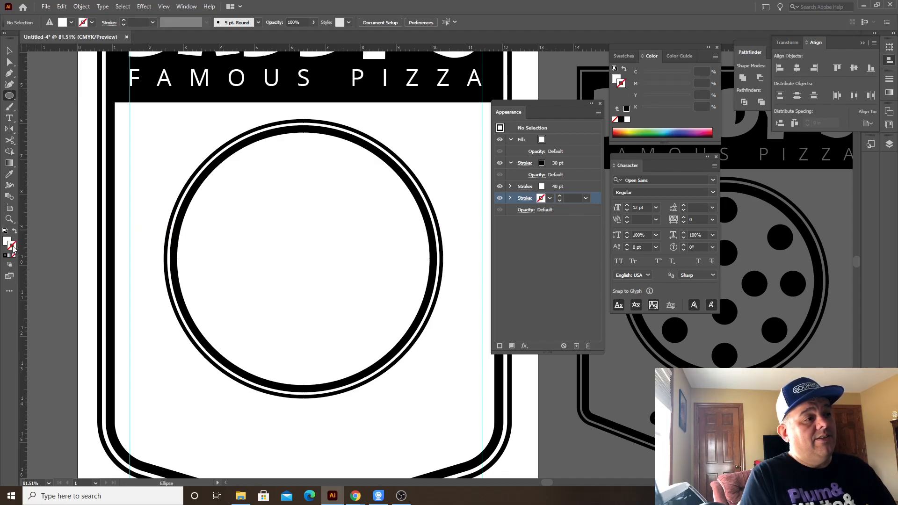
pyautogui.click(6, 241)
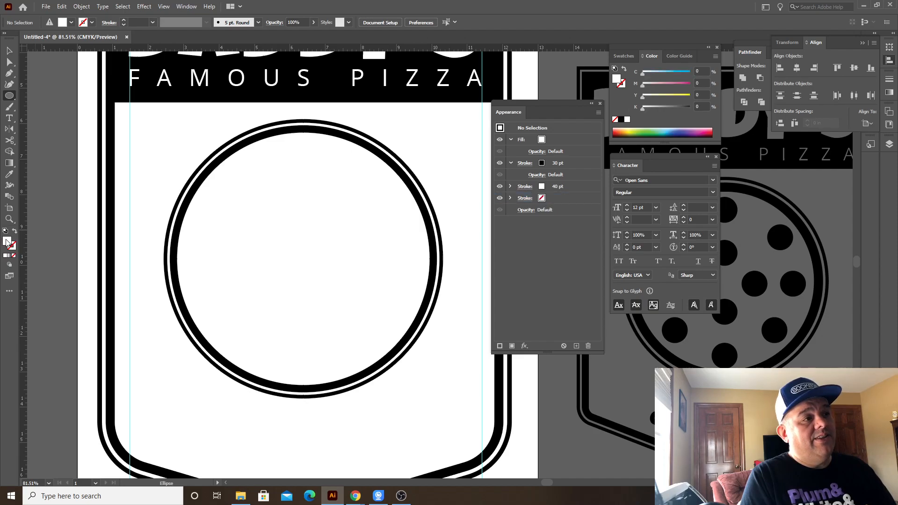
pyautogui.click(622, 120)
pyautogui.moveTo(297, 170); pyautogui.dragTo(337, 196)
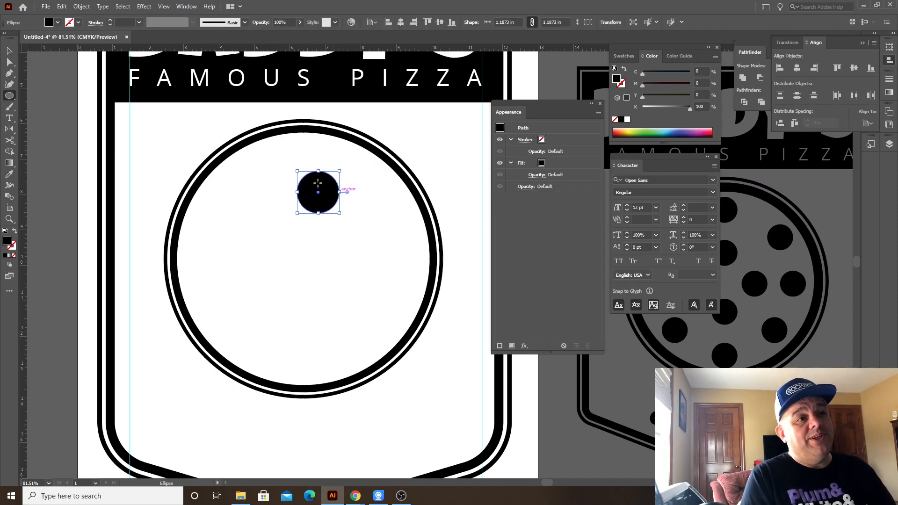
# - Center the black dot near the top of the pizza circle and scale it down to about 1 in wide
pyautogui.press('v')
pyautogui.press('Tab')
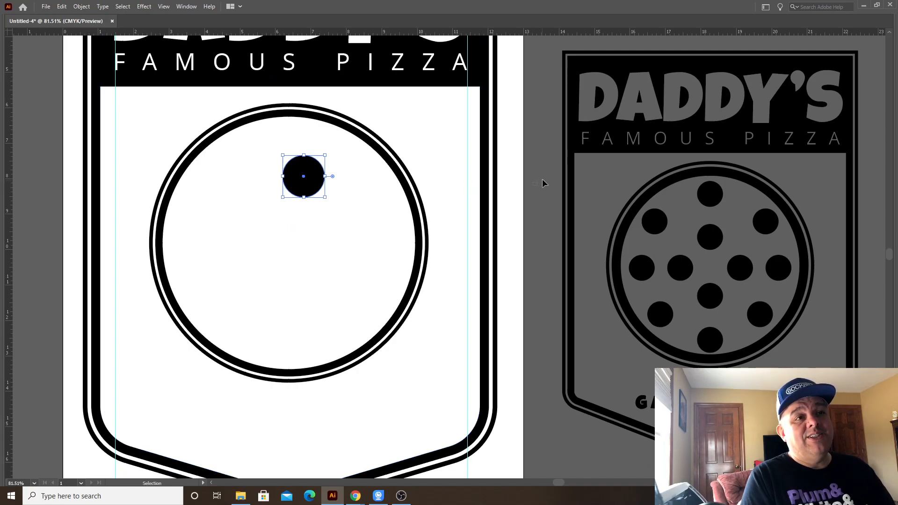
pyautogui.moveTo(313, 173); pyautogui.dragTo(298, 145)
pyautogui.click(552, 167)
pyautogui.click(295, 145)
pyautogui.moveTo(310, 122); pyautogui.dragTo(307, 126)
pyautogui.click(531, 161)
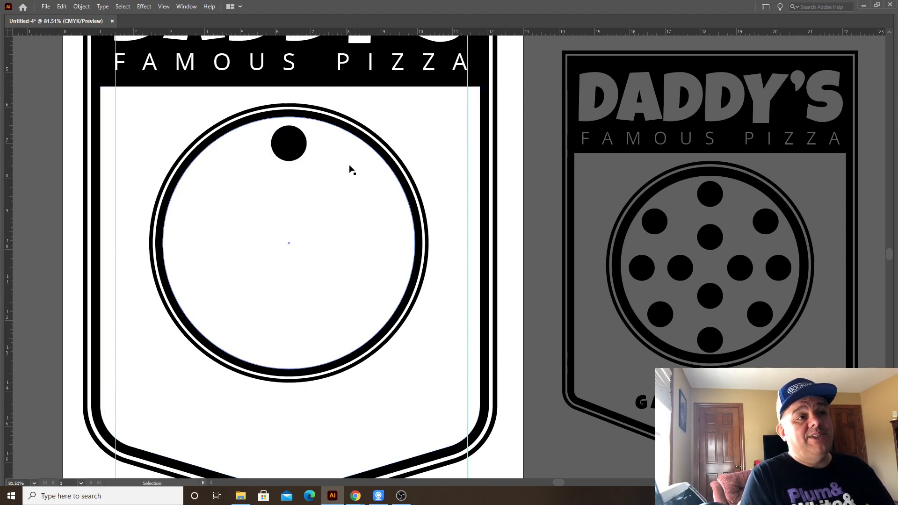
pyautogui.moveTo(295, 153); pyautogui.dragTo(329, 192)
pyautogui.hotkey('ctrl', 'z')
pyautogui.hotkey('ctrl', 'z')
# - Duplicate the top dot twice, placing one copy at the pizza's upper left and one at its far left
pyautogui.press('Tab')
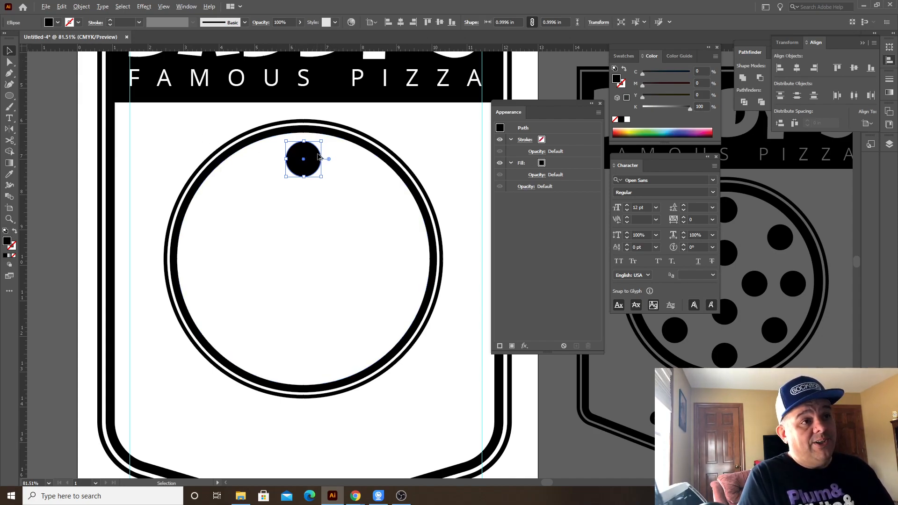
pyautogui.moveTo(316, 156); pyautogui.dragTo(208, 265)
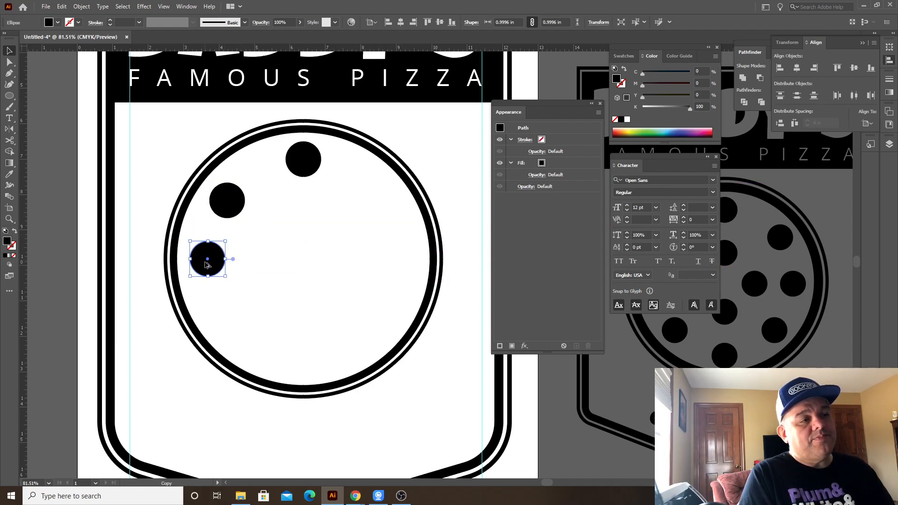
pyautogui.moveTo(237, 208)
pyautogui.mouseDown()
pyautogui.moveTo(252, 196)
pyautogui.moveTo(245, 200)
pyautogui.mouseUp()
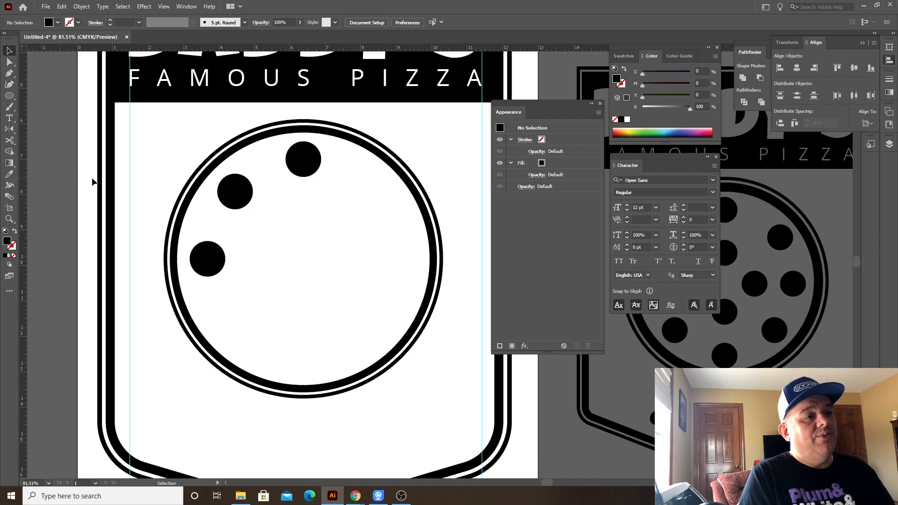
# - Duplicate the three dots and rotate the copies a quarter turn clockwise along the pizza's upper-right edge
pyautogui.press('Tab')
pyautogui.click(220, 177)
pyautogui.keyDown('shift'); pyautogui.click(193, 243); pyautogui.keyUp('shift')
pyautogui.keyDown('shift'); pyautogui.click(287, 151); pyautogui.keyUp('shift')
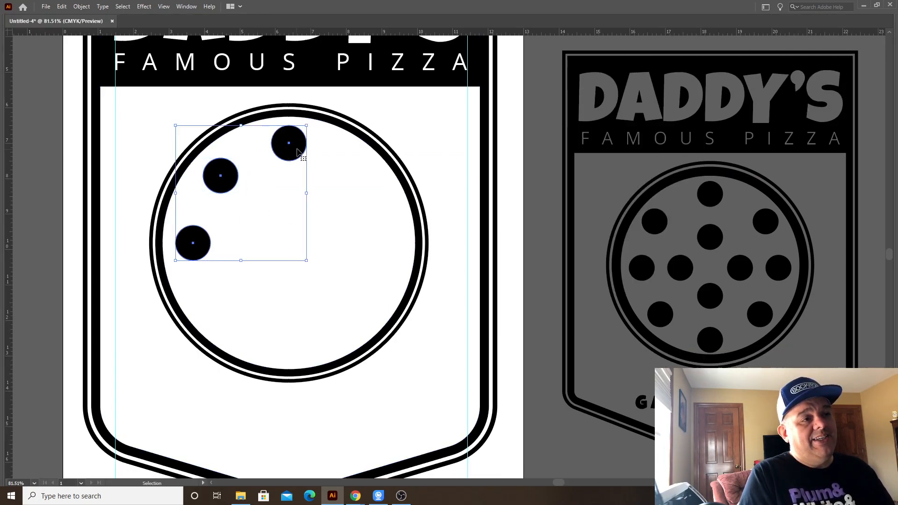
pyautogui.keyDown('alt'); pyautogui.moveTo(299, 148); pyautogui.dragTo(364, 178); pyautogui.keyUp('alt')
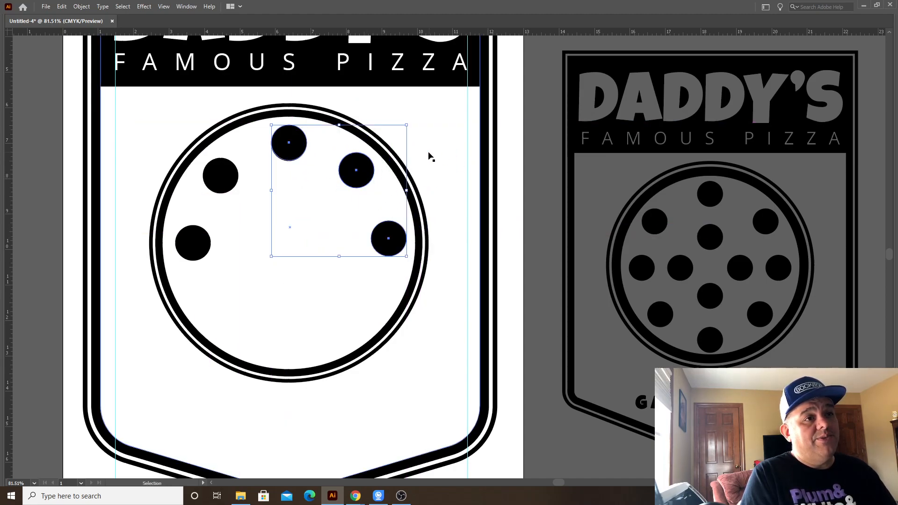
pyautogui.click(513, 150)
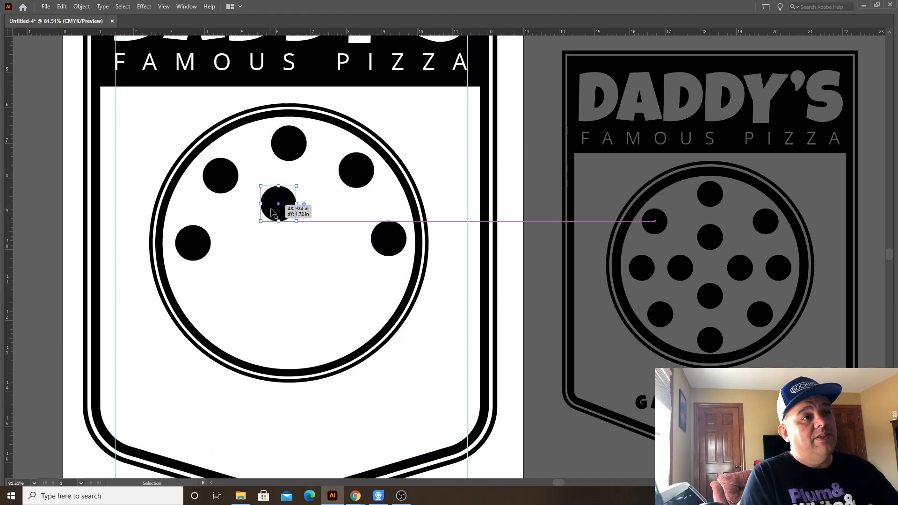
# - Copy the upper three dots into the pizza's lower half, spacing them along the edge with the middle one at the bottom
pyautogui.click(235, 172)
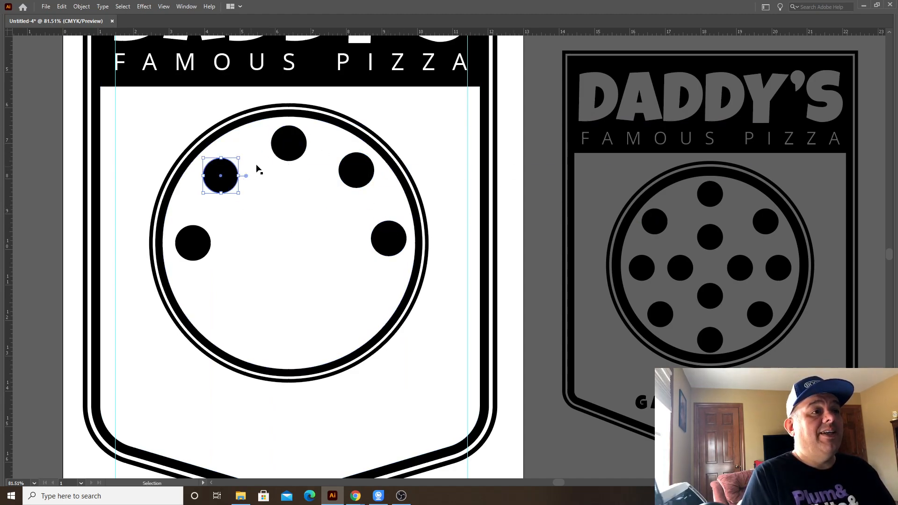
pyautogui.keyDown('shift'); pyautogui.click(293, 155); pyautogui.keyUp('shift')
pyautogui.keyDown('shift'); pyautogui.click(366, 176); pyautogui.keyUp('shift')
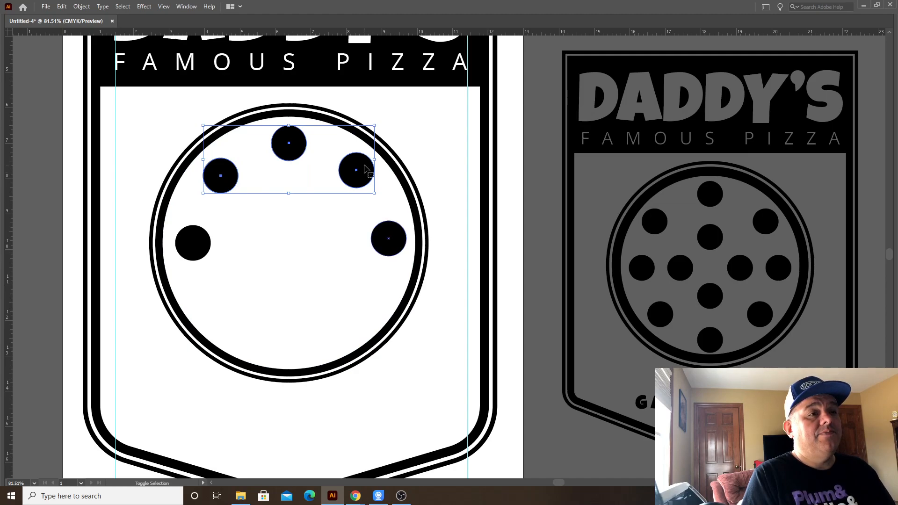
pyautogui.moveTo(362, 183); pyautogui.dragTo(363, 304)
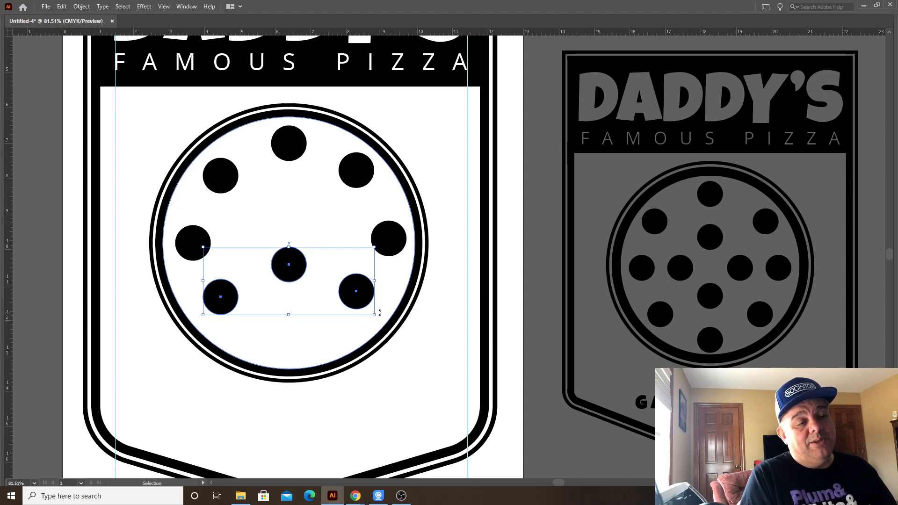
pyautogui.moveTo(380, 311); pyautogui.dragTo(290, 344)
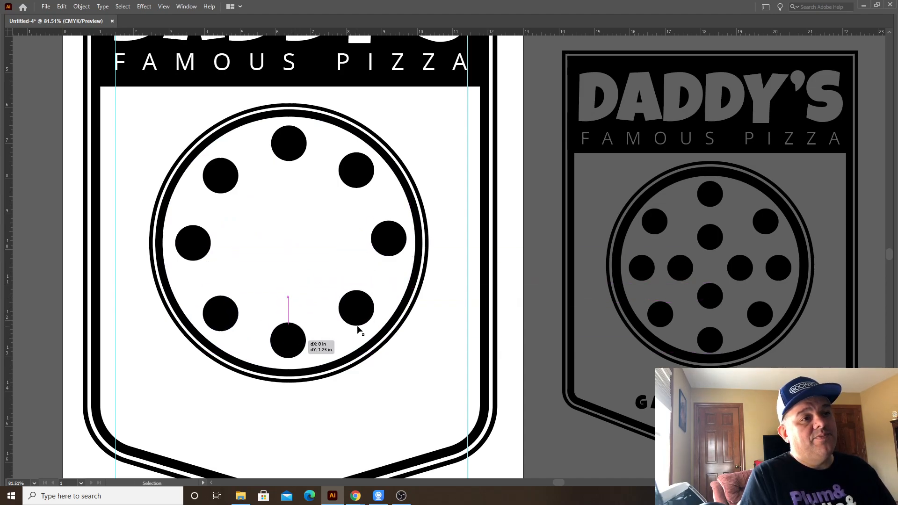
pyautogui.keyDown('shift'); pyautogui.click(358, 308); pyautogui.keyUp('shift')
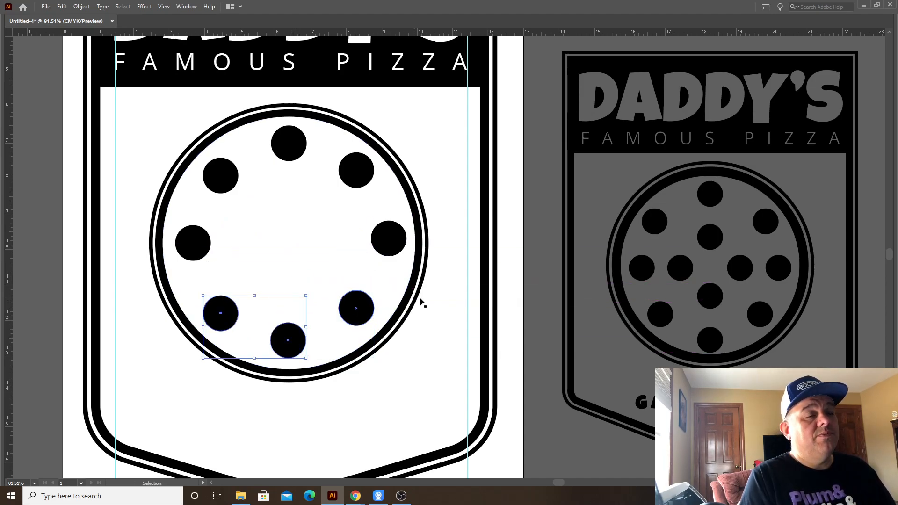
pyautogui.click(540, 304)
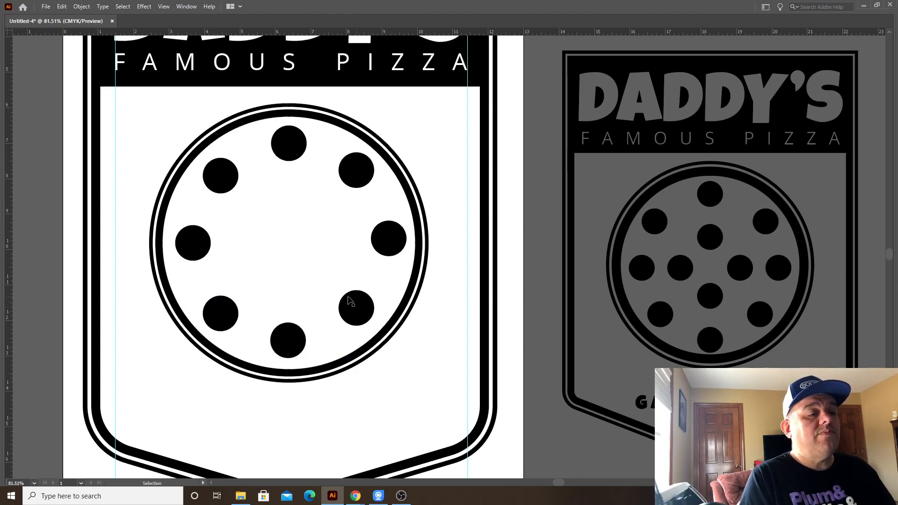
pyautogui.click(348, 318)
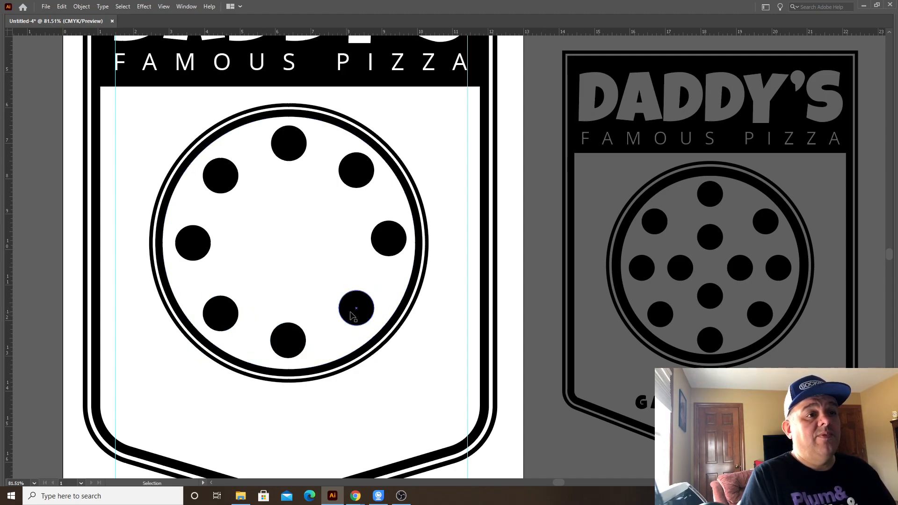
pyautogui.moveTo(354, 315); pyautogui.dragTo(357, 329)
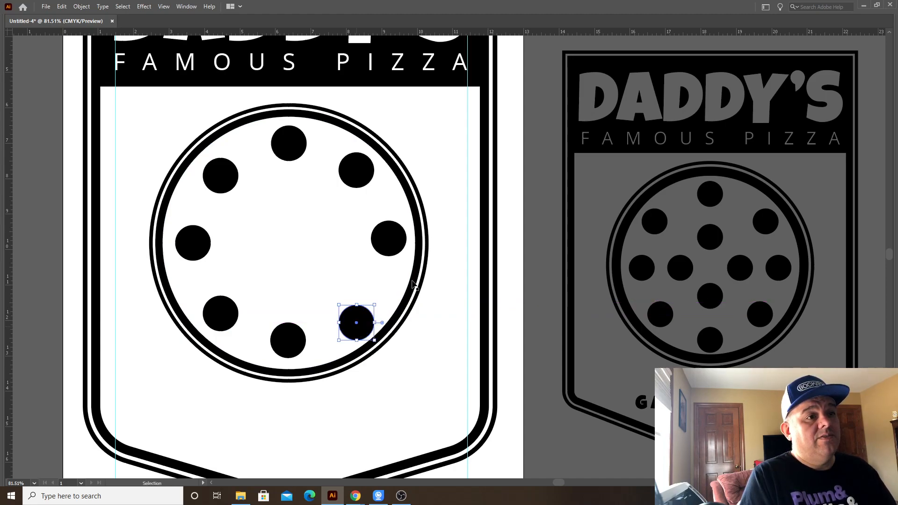
pyautogui.hotkey('ctrl', 'z')
# - Move the pizza's lower-left dot slightly up and align it level with the lower-right dot
pyautogui.moveTo(215, 310); pyautogui.dragTo(219, 307)
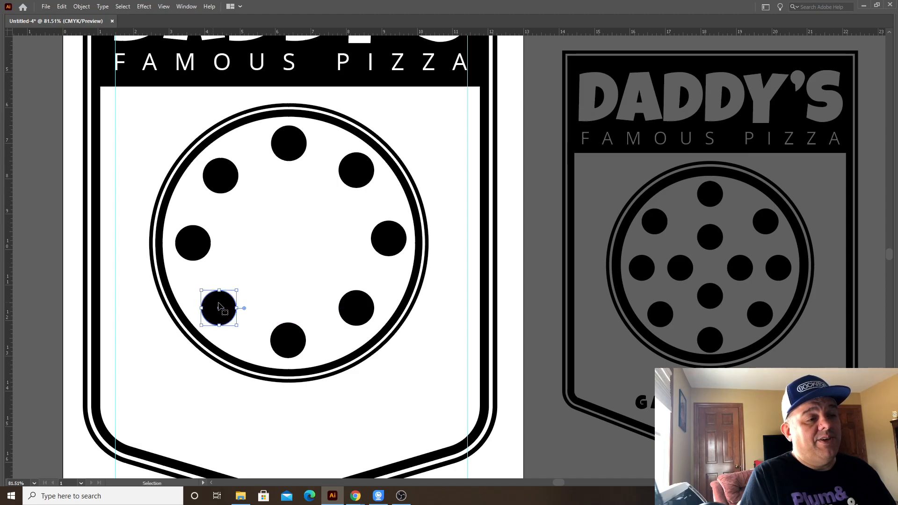
pyautogui.keyDown('shift'); pyautogui.click(353, 312); pyautogui.keyUp('shift')
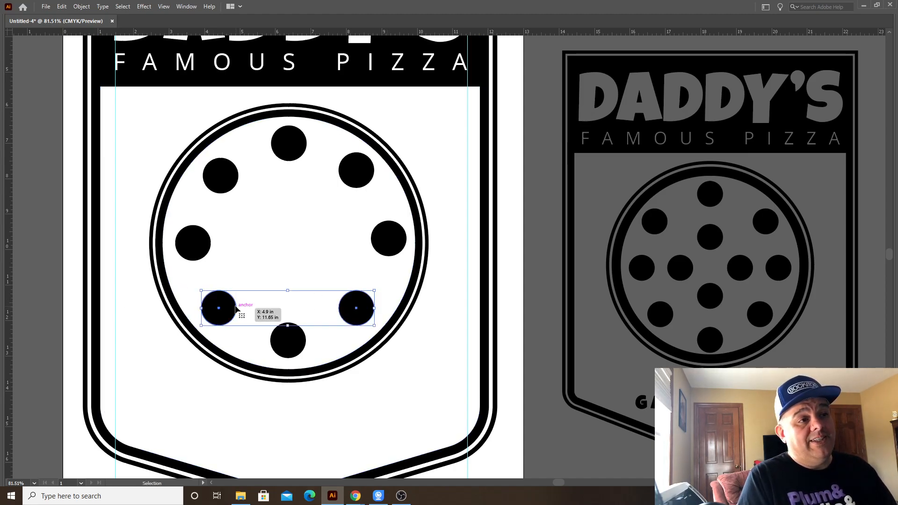
pyautogui.press('Tab')
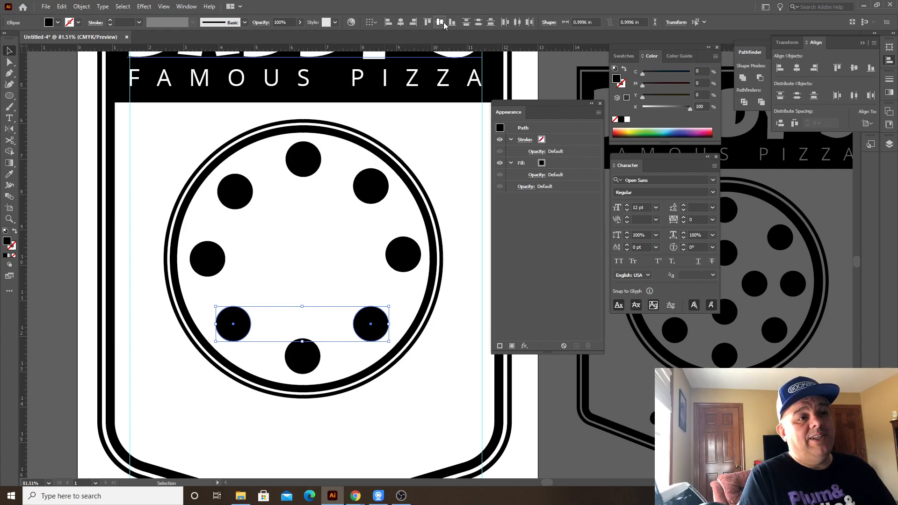
# - Align the upper-left and upper-right dots by their vertical centers and shift the pair slightly down
pyautogui.click(205, 253)
pyautogui.click(371, 187)
pyautogui.keyDown('shift'); pyautogui.click(224, 197); pyautogui.keyUp('shift')
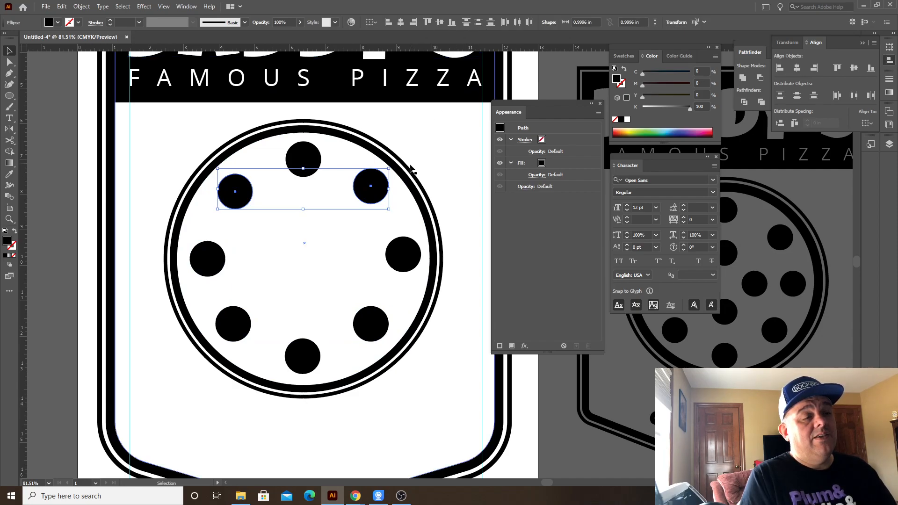
pyautogui.press('Tab')
pyautogui.click(514, 157)
pyautogui.press('Tab')
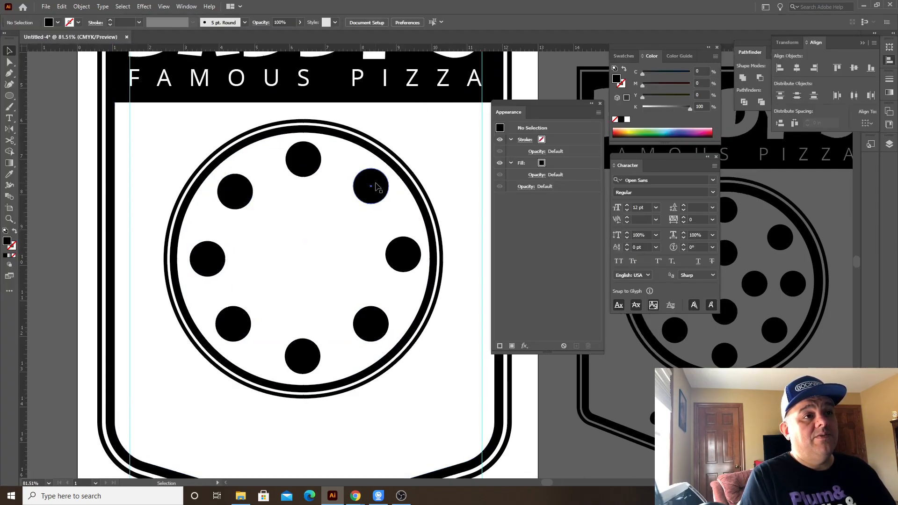
pyautogui.click(372, 185)
pyautogui.keyDown('shift'); pyautogui.click(244, 194); pyautogui.keyUp('shift')
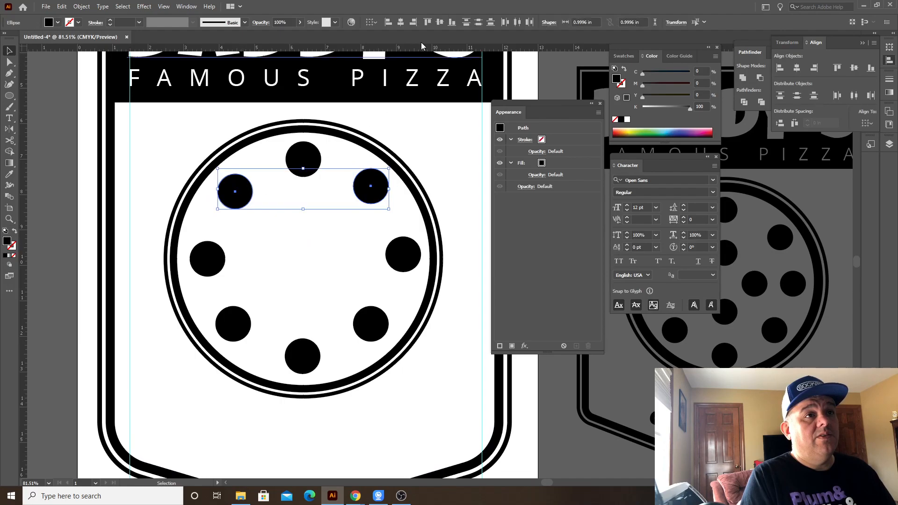
pyautogui.click(440, 24)
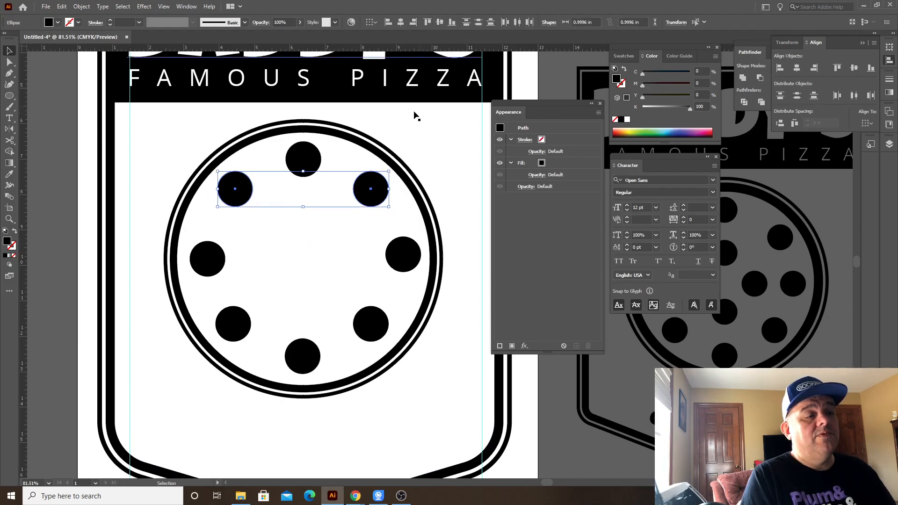
pyautogui.moveTo(372, 184); pyautogui.dragTo(370, 190)
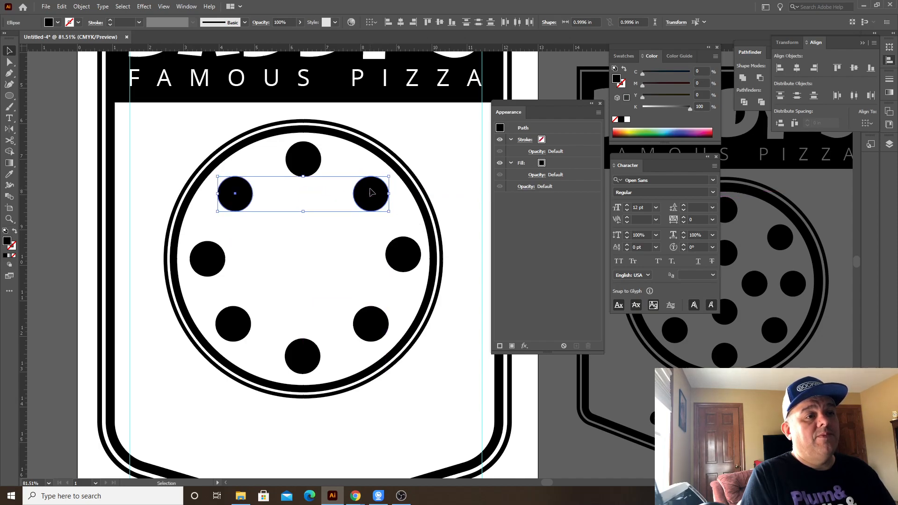
pyautogui.press('Tab')
pyautogui.click(579, 439)
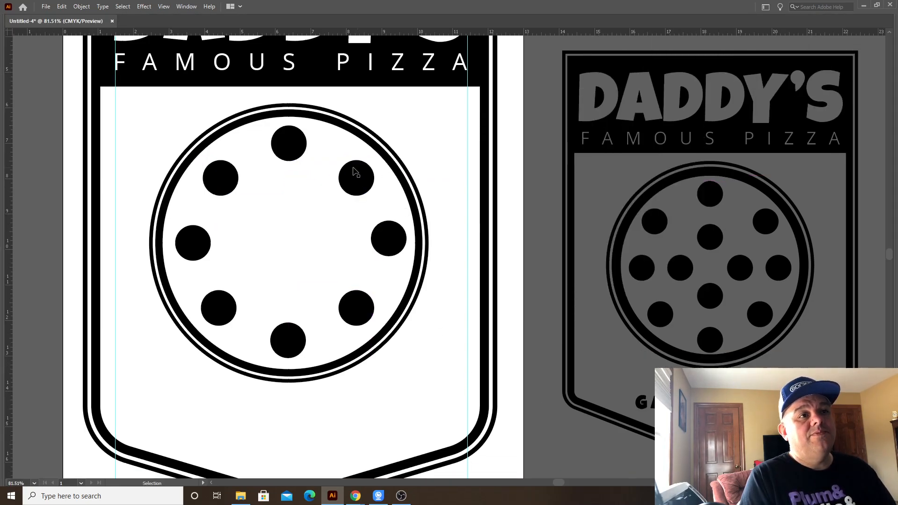
# - Copy the pizza's top dot down into two inner dots and distribute the four-dot vertical column evenly
pyautogui.moveTo(295, 154); pyautogui.dragTo(304, 286)
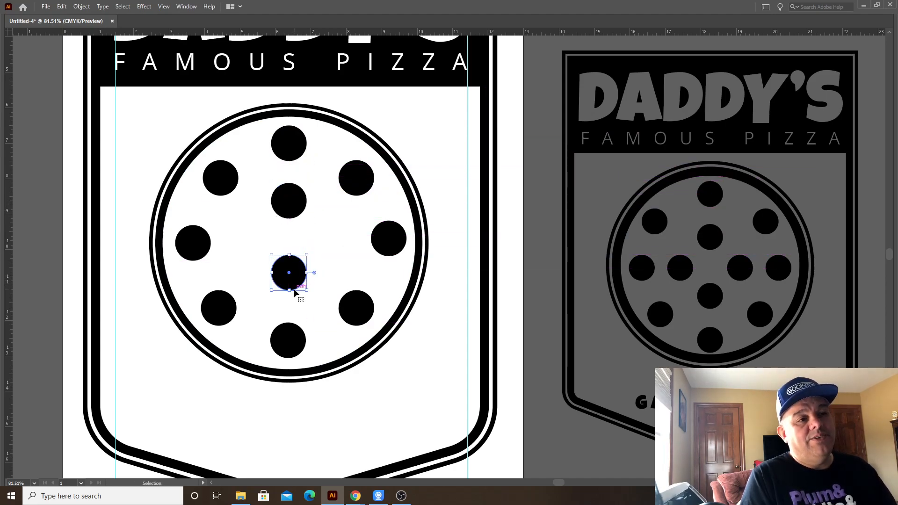
pyautogui.press('Tab')
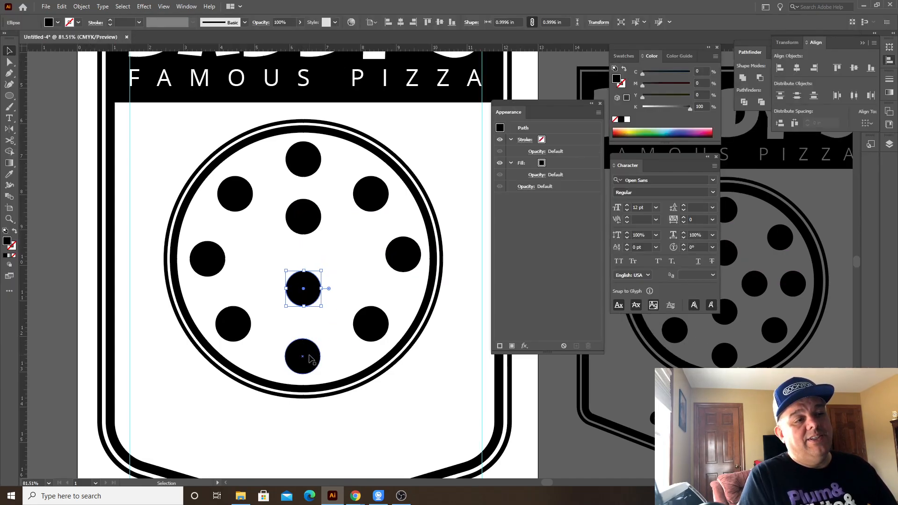
pyautogui.click(311, 362)
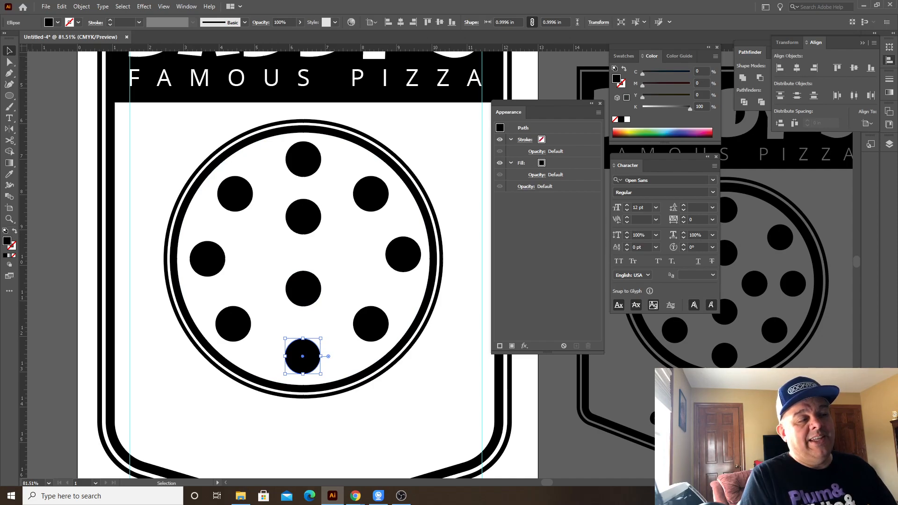
pyautogui.keyDown('shift'); pyautogui.click(304, 289); pyautogui.keyUp('shift')
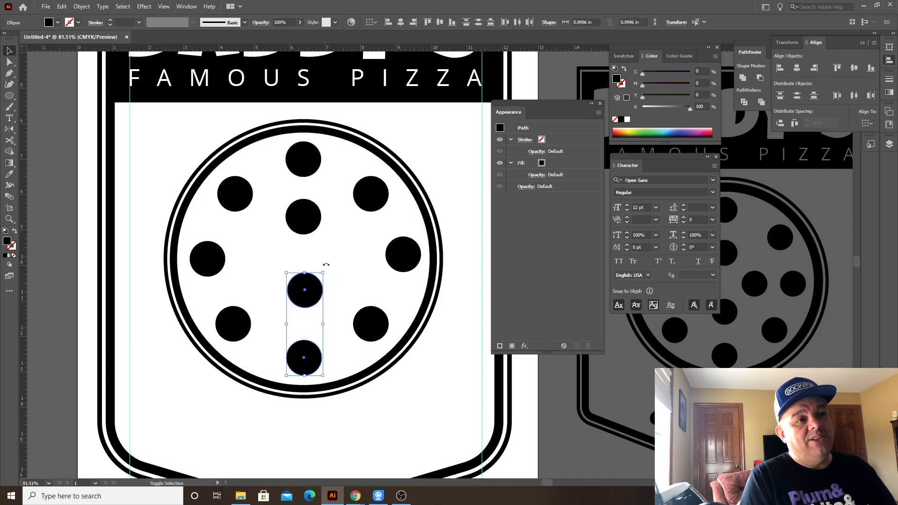
pyautogui.keyDown('shift'); pyautogui.click(313, 224); pyautogui.keyUp('shift')
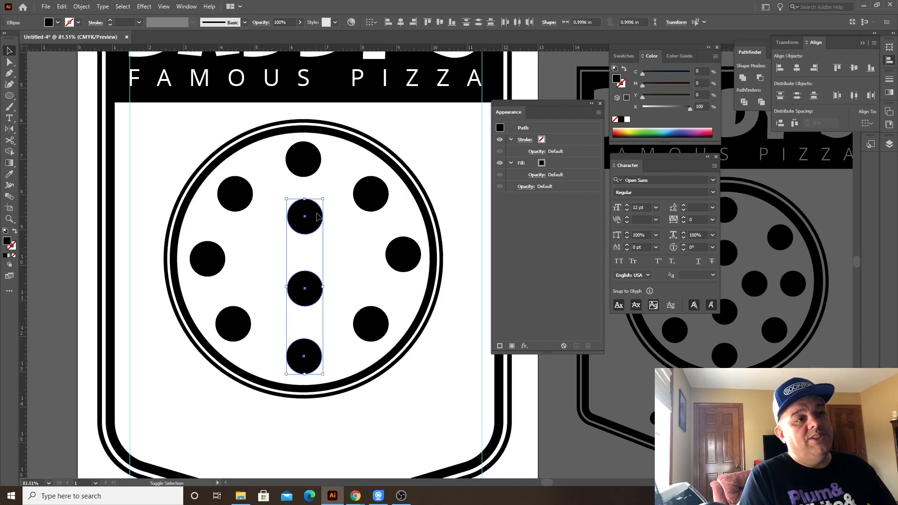
pyautogui.keyDown('shift'); pyautogui.click(313, 171); pyautogui.keyUp('shift')
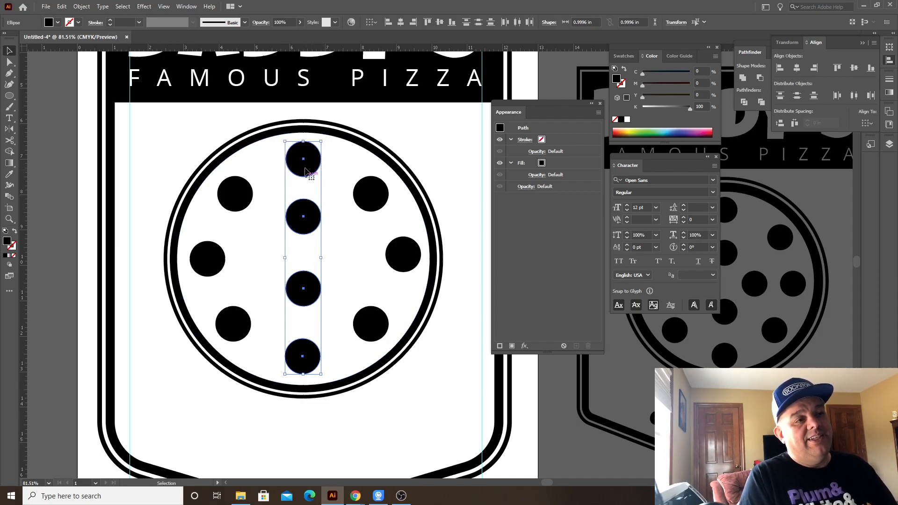
pyautogui.click(477, 24)
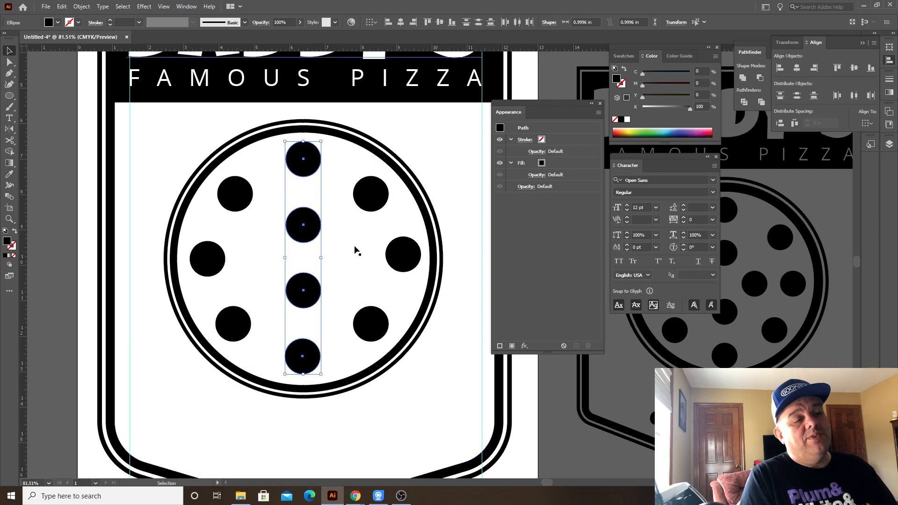
pyautogui.click(70, 301)
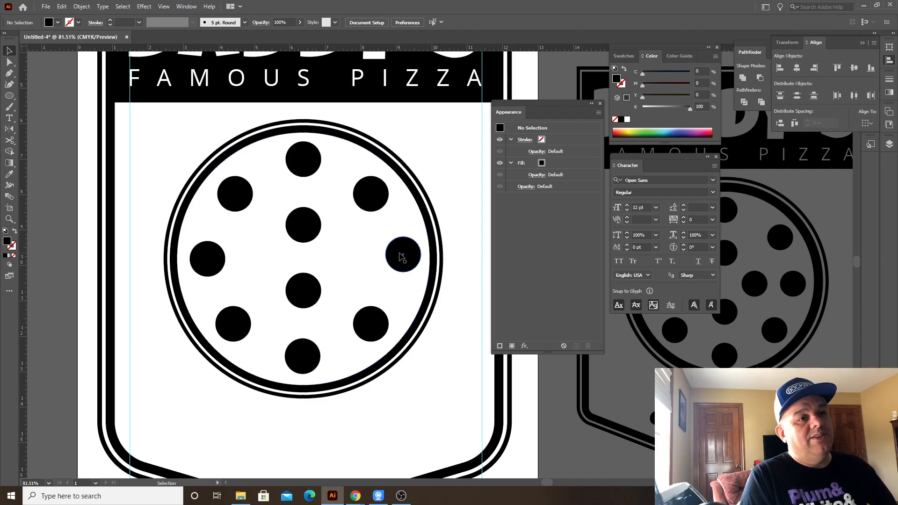
# - Copy the pizza's far-right dot inward, and place another copy opposite it, just inside the far-left dot
pyautogui.moveTo(396, 259); pyautogui.dragTo(343, 260)
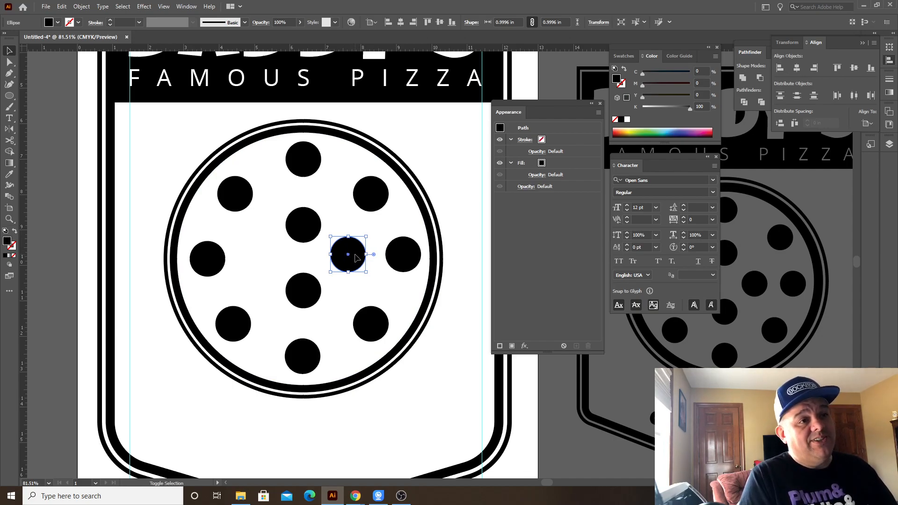
pyautogui.moveTo(342, 255); pyautogui.dragTo(223, 279)
pyautogui.click(93, 231)
pyautogui.press('Tab')
pyautogui.moveTo(272, 266); pyautogui.dragTo(238, 267)
pyautogui.moveTo(299, 259); pyautogui.dragTo(343, 268)
pyautogui.moveTo(479, 288); pyautogui.dragTo(455, 283)
pyautogui.moveTo(421, 244); pyautogui.dragTo(492, 264)
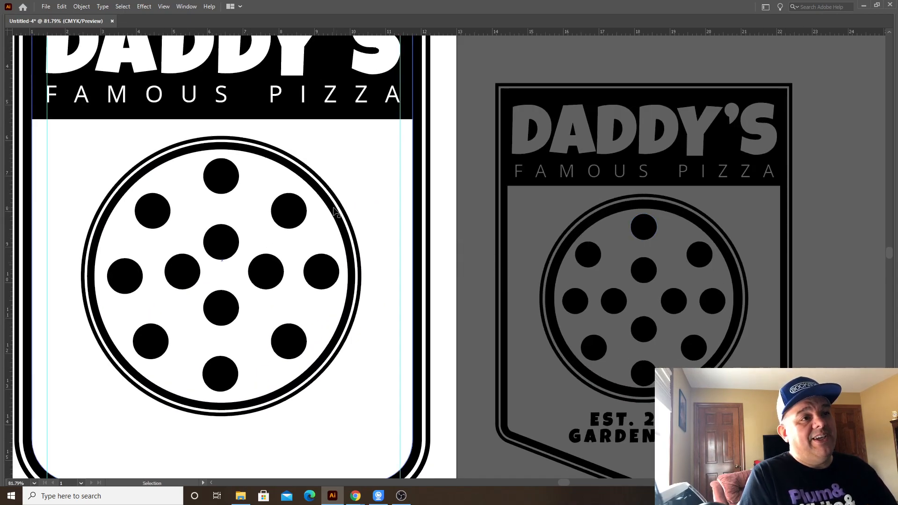
# - Set the pizza circle's uppermost black stroke to 40 pt
pyautogui.press('Tab')
pyautogui.click(338, 226)
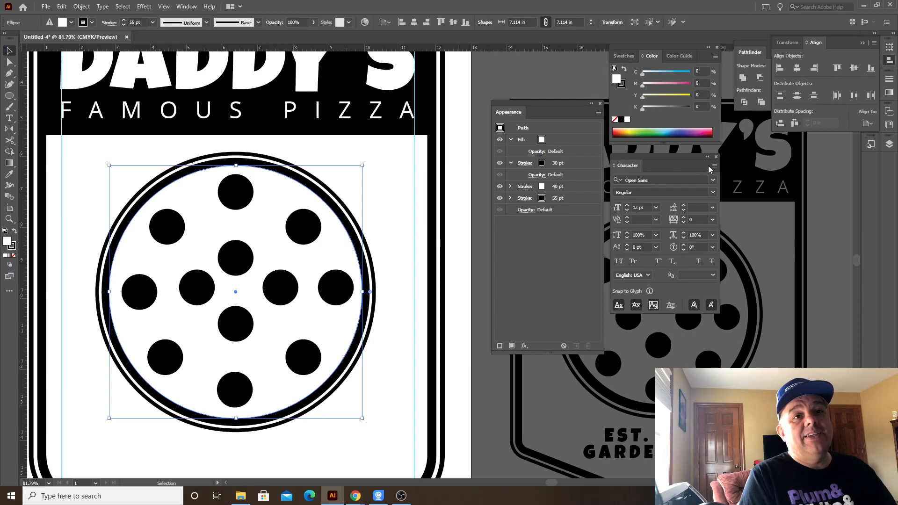
pyautogui.click(555, 163)
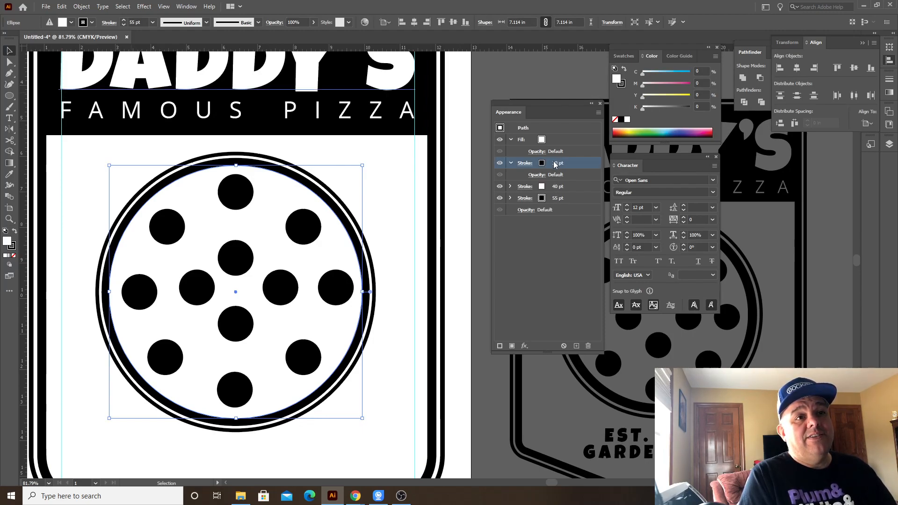
pyautogui.click(558, 163)
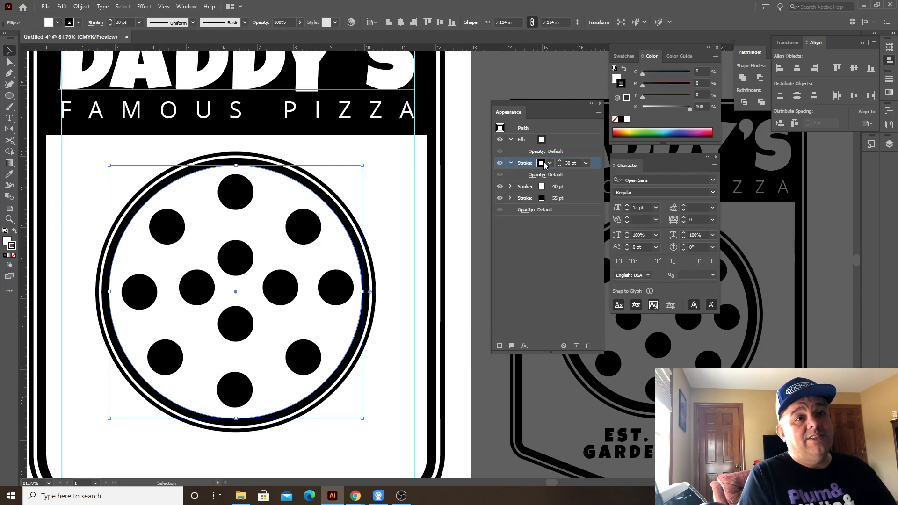
pyautogui.click(560, 161)
pyautogui.click(560, 160)
pyautogui.click(560, 160)
pyautogui.click(560, 160)
pyautogui.click(560, 161)
pyautogui.click(560, 160)
pyautogui.click(560, 161)
pyautogui.click(560, 160)
# - Set the pizza circle's white middle stroke to 47 pt
pyautogui.click(557, 187)
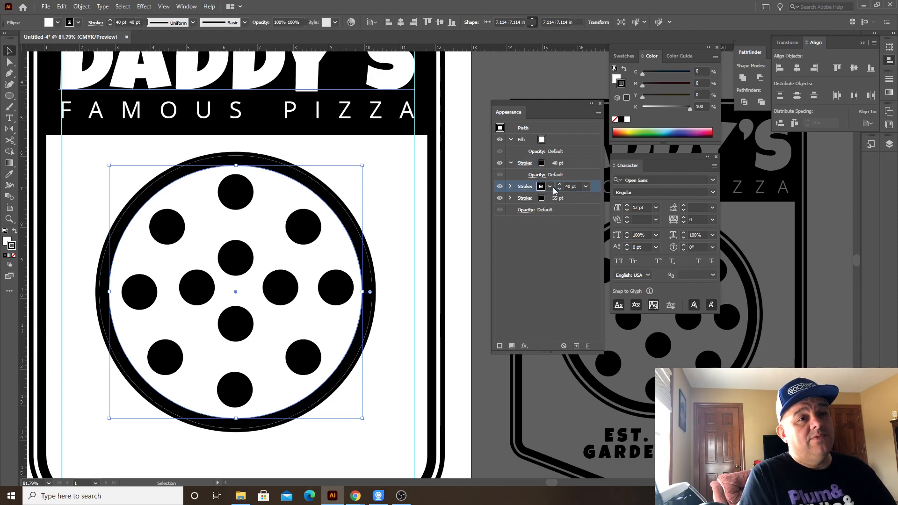
pyautogui.click(560, 184)
pyautogui.click(560, 184)
pyautogui.click(560, 184)
pyautogui.click(560, 184)
pyautogui.click(560, 184)
pyautogui.click(560, 184)
pyautogui.click(560, 184)
# - Set the pizza circle's outermost black stroke to 62 pt and hide the selection edges
pyautogui.click(555, 199)
pyautogui.click(560, 196)
pyautogui.click(560, 197)
pyautogui.click(560, 197)
pyautogui.click(560, 197)
pyautogui.click(560, 196)
pyautogui.click(560, 197)
pyautogui.click(560, 197)
pyautogui.hotkey('ctrl', 'h')
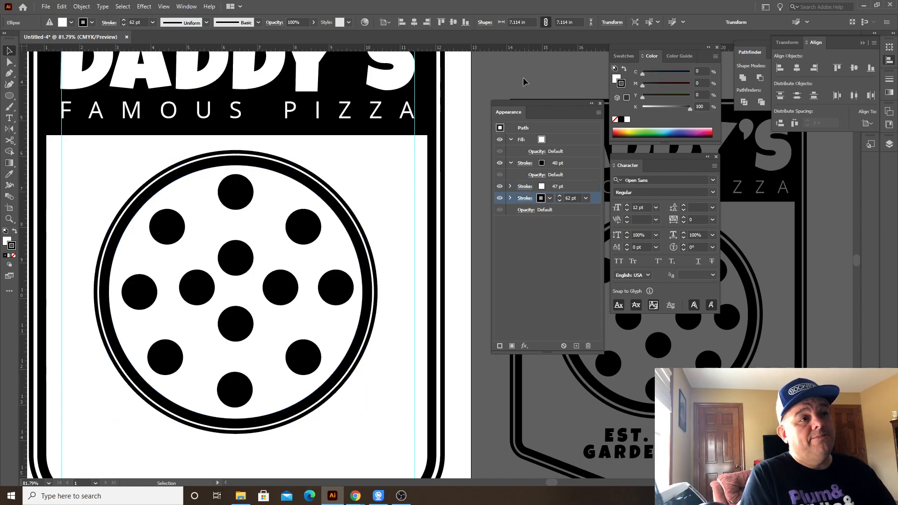
# - Compare the whole badge and its pizza circle with the reference artwork beside the artboard
pyautogui.press('Tab')
pyautogui.moveTo(489, 146); pyautogui.dragTo(421, 134)
pyautogui.moveTo(455, 171)
pyautogui.mouseDown()
pyautogui.moveTo(458, 206)
pyautogui.moveTo(441, 176)
pyautogui.mouseUp()
pyautogui.moveTo(277, 229)
pyautogui.mouseDown()
pyautogui.moveTo(254, 226)
pyautogui.moveTo(282, 226)
pyautogui.mouseUp()
pyautogui.moveTo(285, 279); pyautogui.dragTo(285, 285)
pyautogui.click(466, 271)
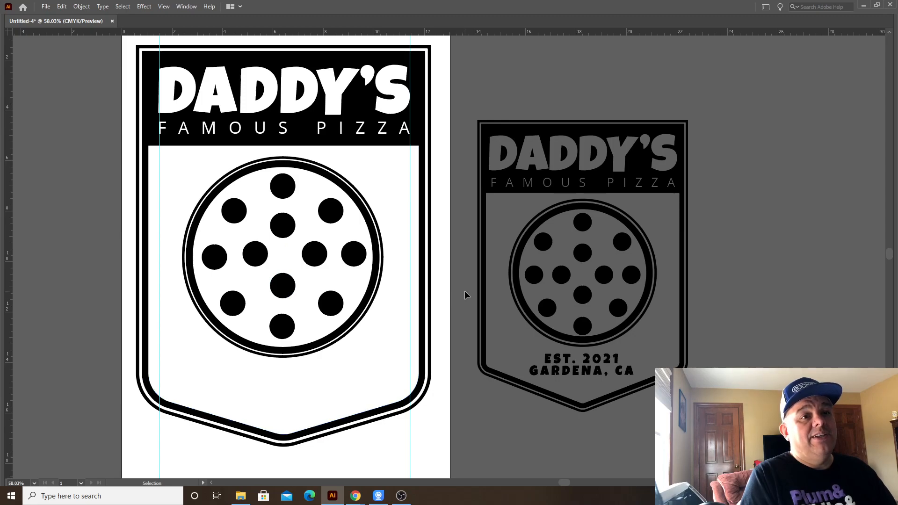
pyautogui.moveTo(532, 288); pyautogui.dragTo(500, 246)
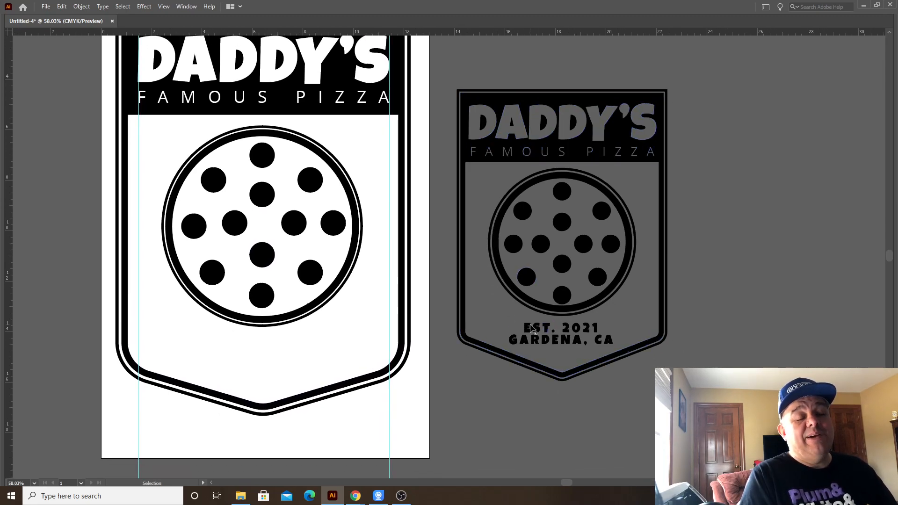
pyautogui.moveTo(470, 295); pyautogui.dragTo(478, 309)
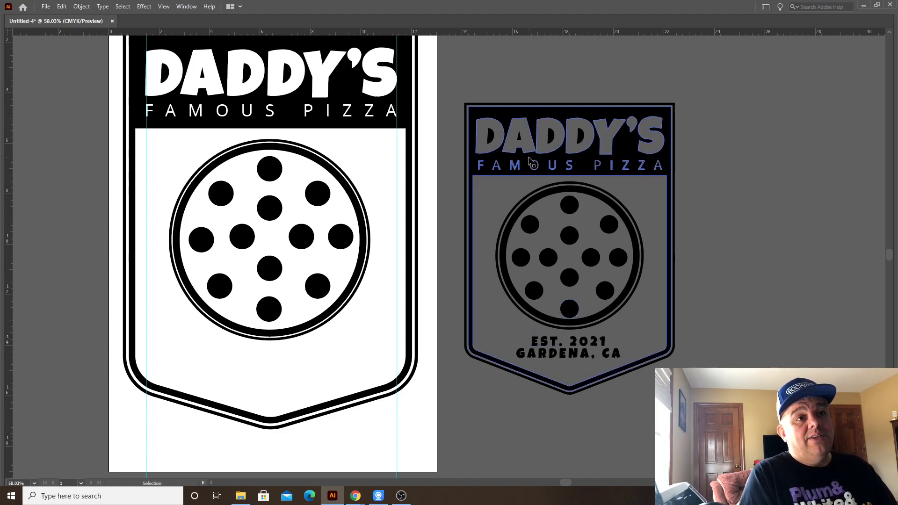
# - Replace DADDY with Tony in the white headline, keeping the apostrophe and S
pyautogui.press('t')
pyautogui.moveTo(343, 85); pyautogui.dragTo(145, 86)
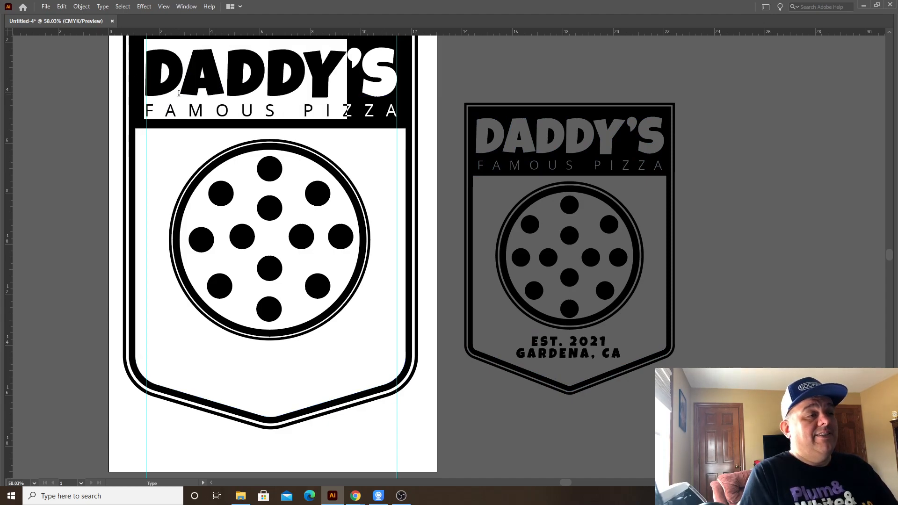
pyautogui.write('Tony')
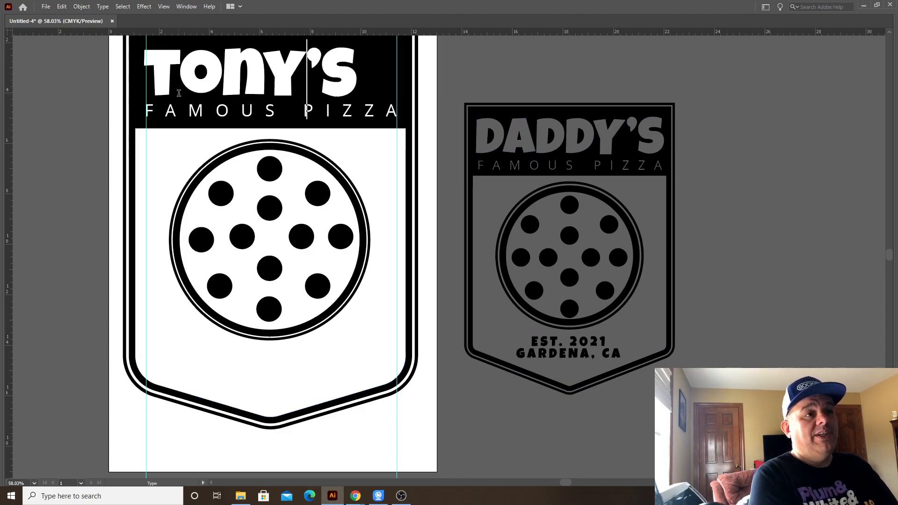
pyautogui.press('Escape')
# - Enlarge the TONY'S headline proportionally to span the two vertical guides and shift it slightly down
pyautogui.scroll(2, 375, 92)
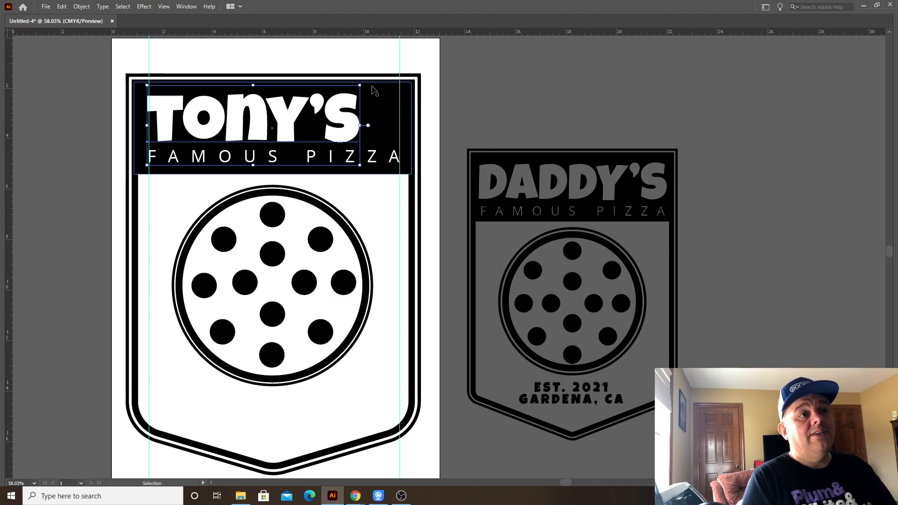
pyautogui.moveTo(363, 85); pyautogui.dragTo(414, 72)
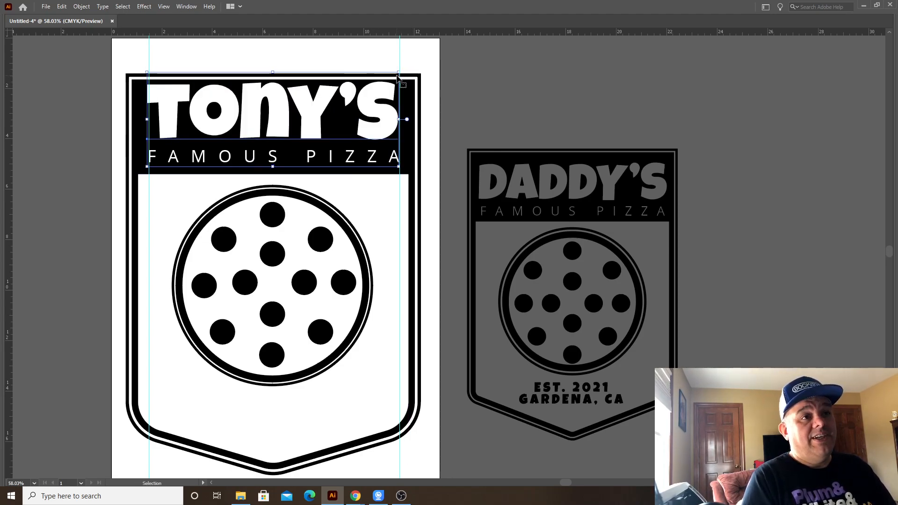
pyautogui.click(431, 63)
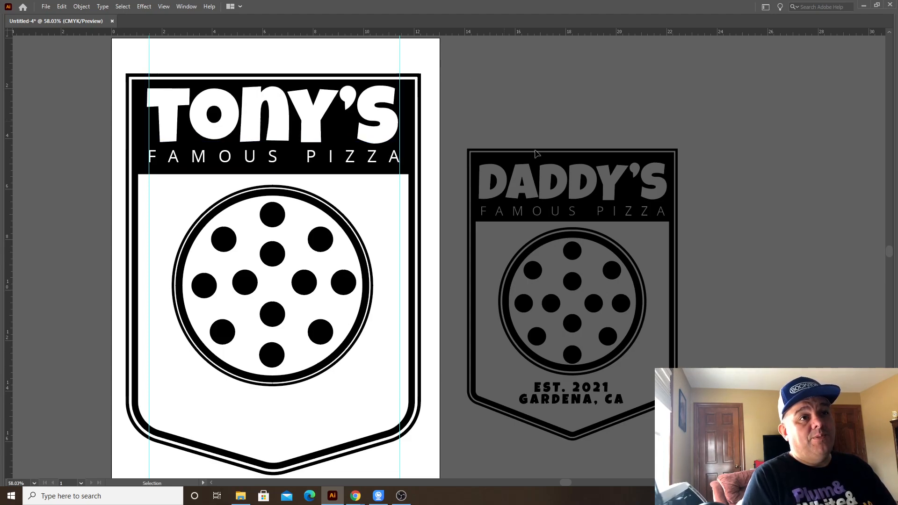
# - Try to copy the TONY'S headline into the empty space below the pizza circle
pyautogui.moveTo(574, 361); pyautogui.dragTo(495, 318)
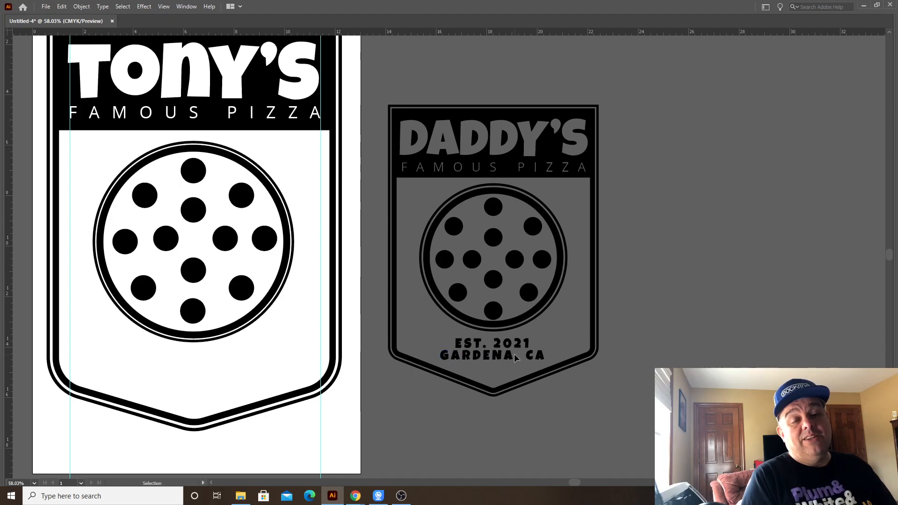
pyautogui.moveTo(393, 356); pyautogui.dragTo(514, 369)
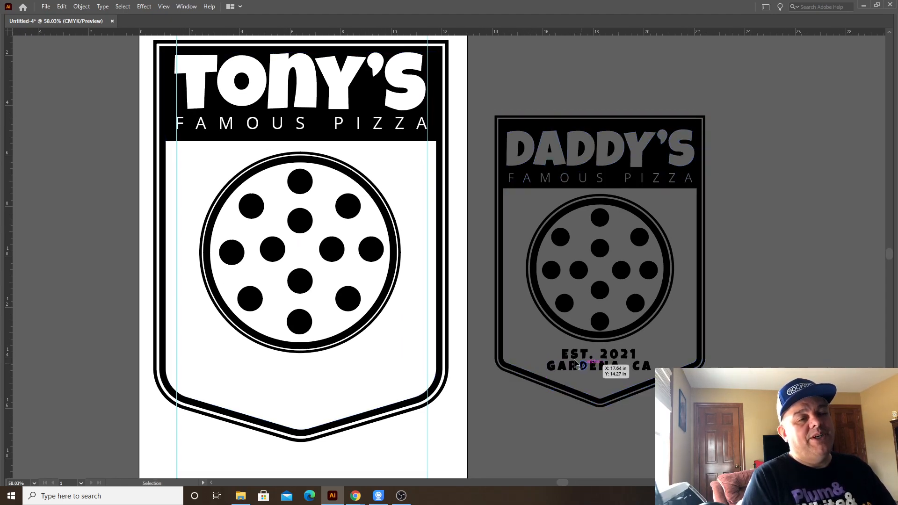
pyautogui.moveTo(567, 369); pyautogui.dragTo(522, 352)
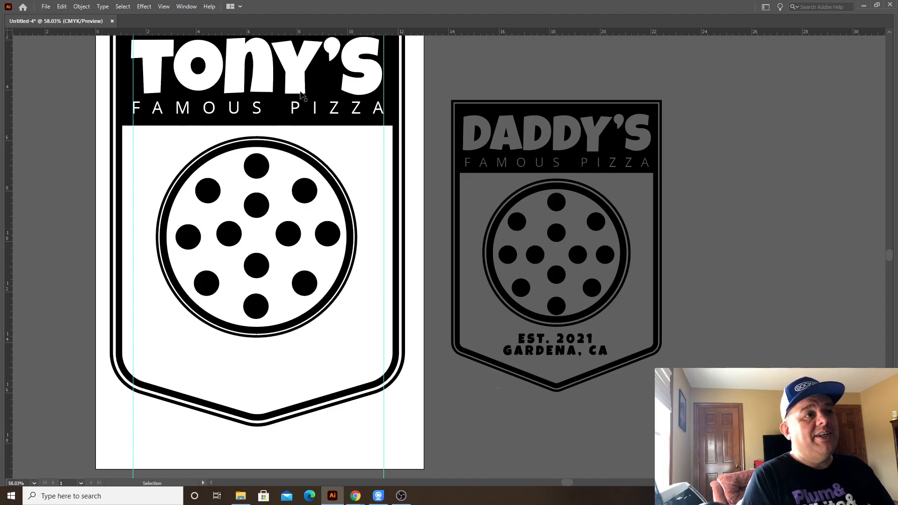
pyautogui.moveTo(335, 159); pyautogui.dragTo(324, 421)
pyautogui.press('Tab')
pyautogui.hotkey('ctrl', 'z')
pyautogui.press('Tab')
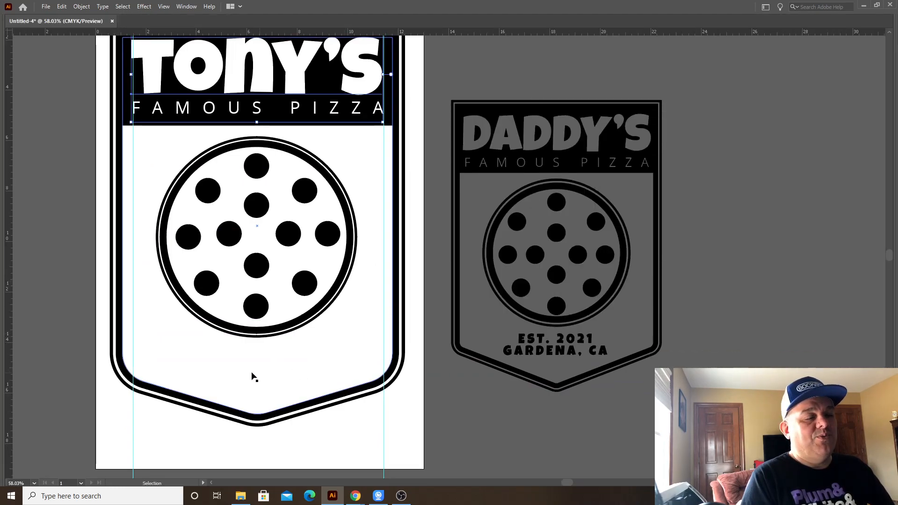
pyautogui.press('Tab')
pyautogui.click(10, 118)
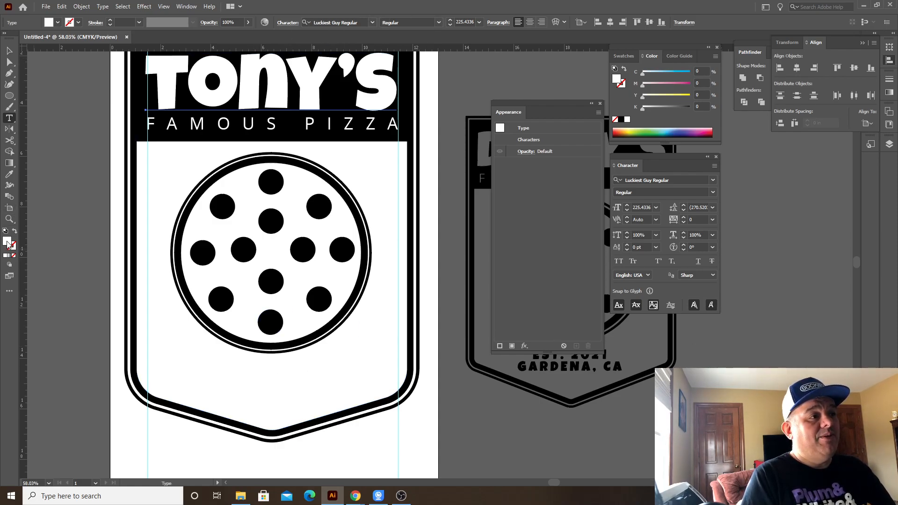
pyautogui.click(622, 120)
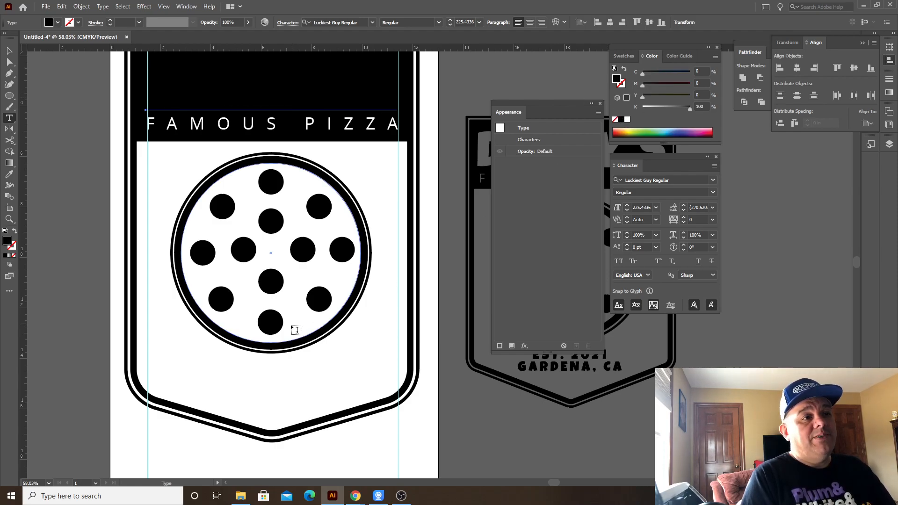
pyautogui.hotkey('ctrl', 'z')
# - With nothing selected, set the fill for new text to black and the font to Luckiest Guy Regular
pyautogui.click(10, 50)
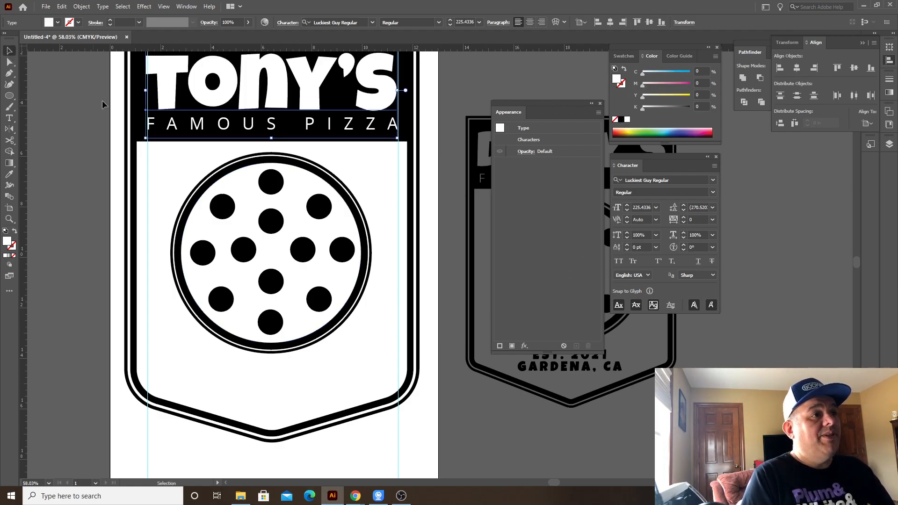
pyautogui.click(91, 187)
pyautogui.press('t')
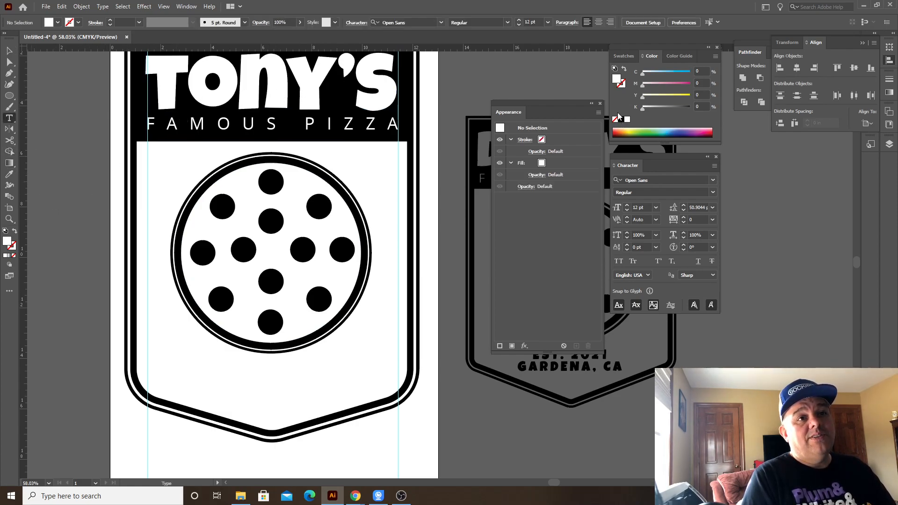
pyautogui.click(621, 119)
pyautogui.click(394, 23)
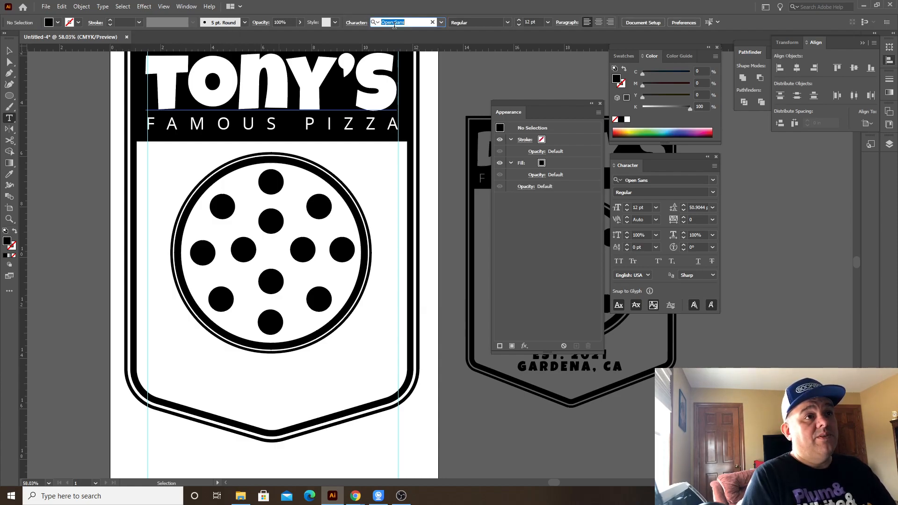
pyautogui.write('luck')
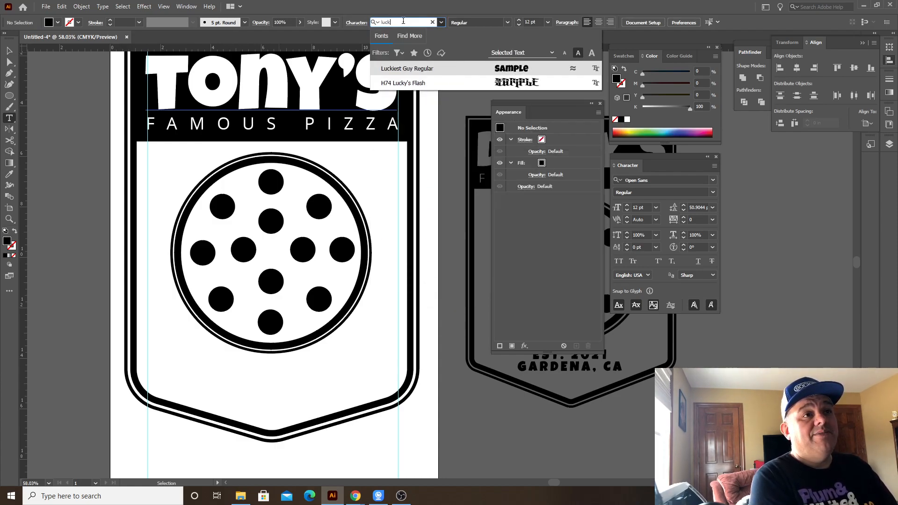
pyautogui.press('Return')
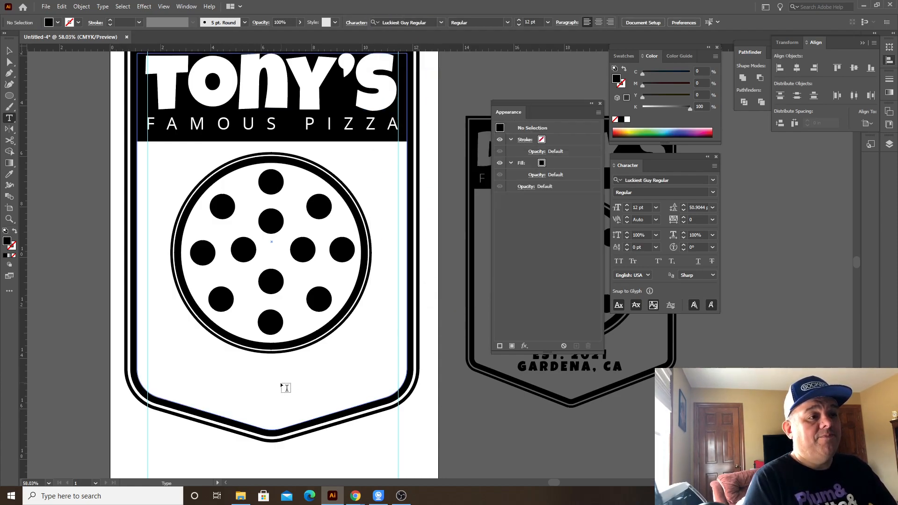
pyautogui.press('v')
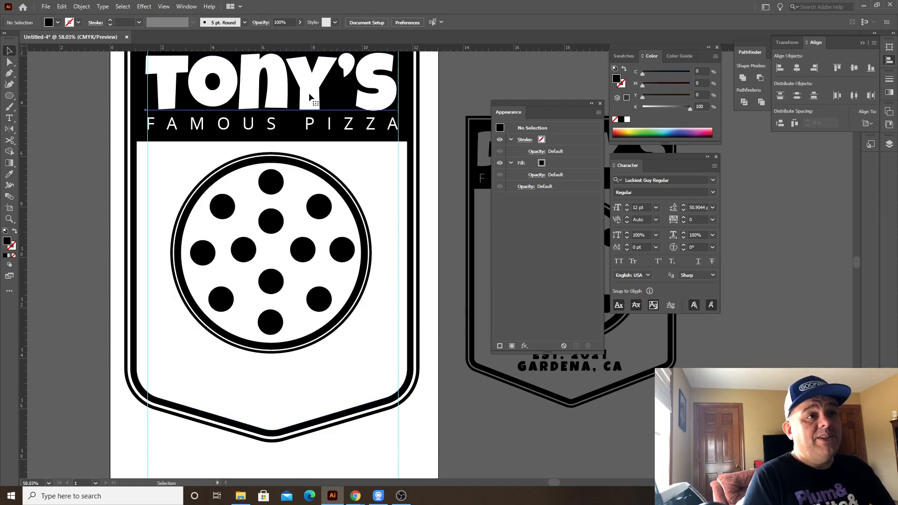
# - Center-align the paragraphs of the TONY'S headline and the FAMOUS PIZZA line, keeping both between the vertical guides
pyautogui.click(310, 93)
pyautogui.keyDown('shift'); pyautogui.click(322, 119); pyautogui.keyUp('shift')
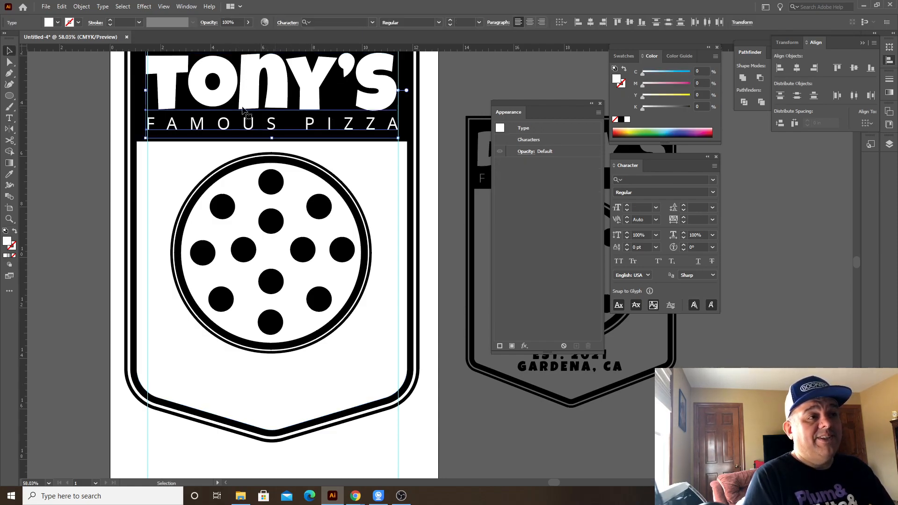
pyautogui.click(529, 22)
pyautogui.press('Tab')
pyautogui.moveTo(180, 71); pyautogui.dragTo(303, 74)
pyautogui.click(475, 54)
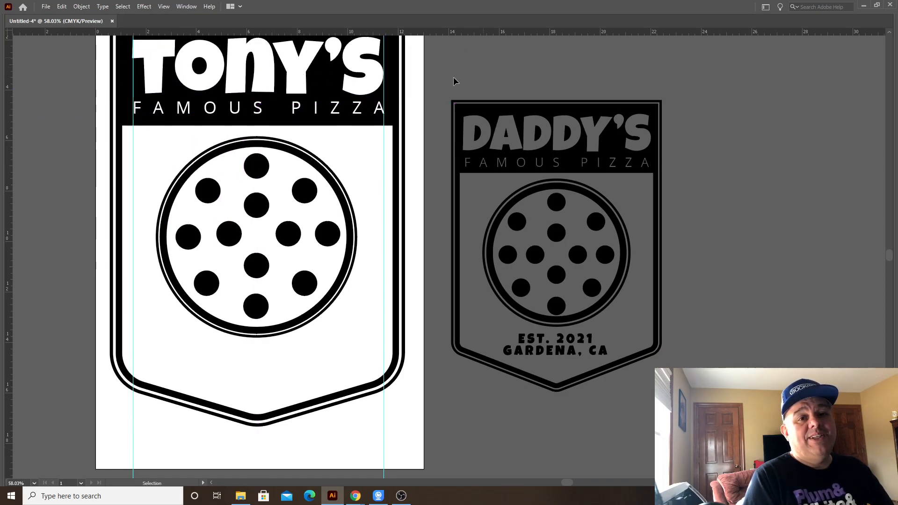
# - Add black Luckiest Guy Regular text below the pizza circle reading EST. 2021 on one line and GARDENA, CA on the next
pyautogui.scroll(3, 459, 77)
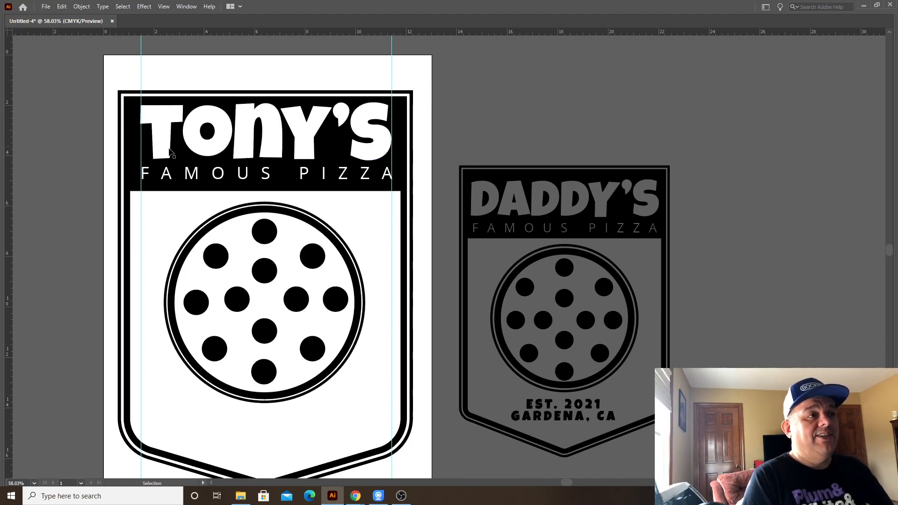
pyautogui.moveTo(272, 151); pyautogui.dragTo(278, 136)
pyautogui.scroll(-3, 323, 234)
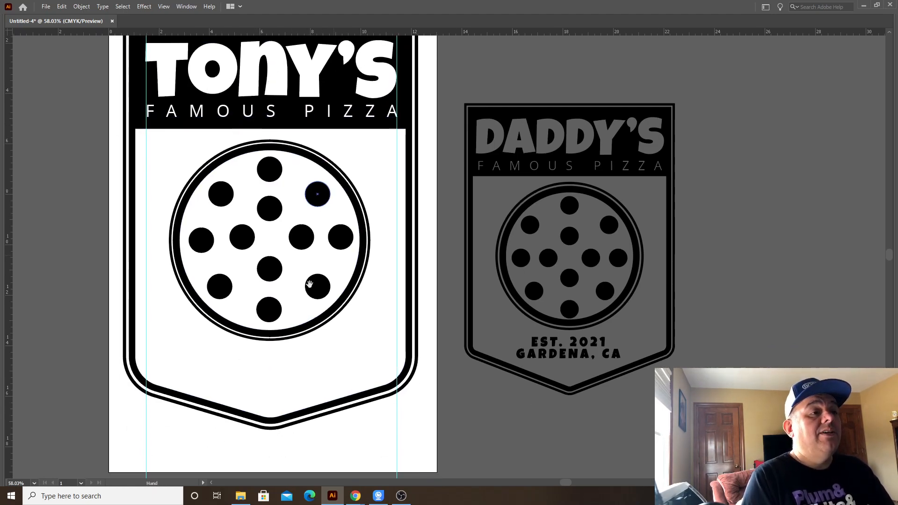
pyautogui.press('Tab')
pyautogui.click(9, 119)
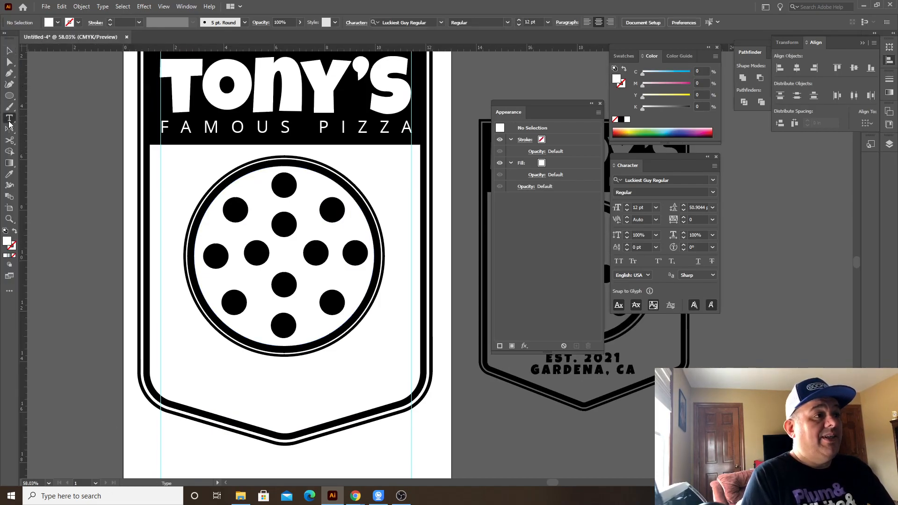
pyautogui.click(622, 120)
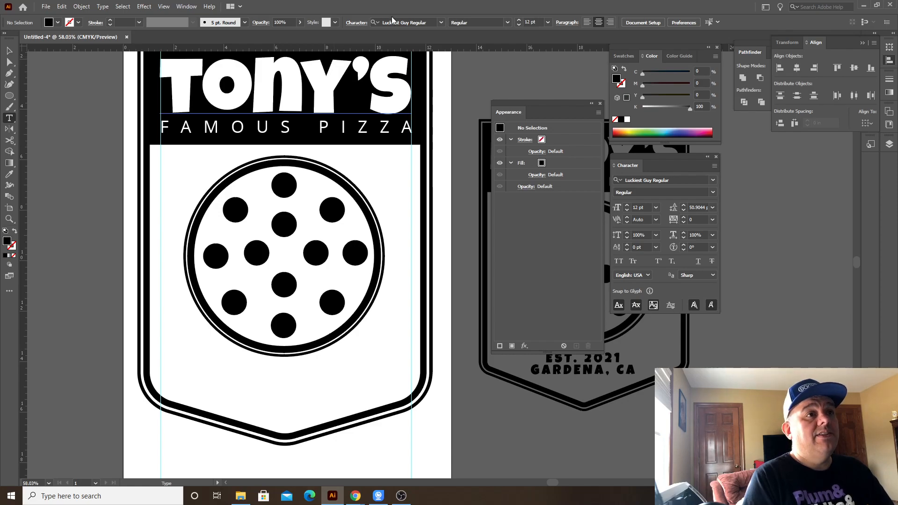
pyautogui.click(252, 401)
pyautogui.write('E')
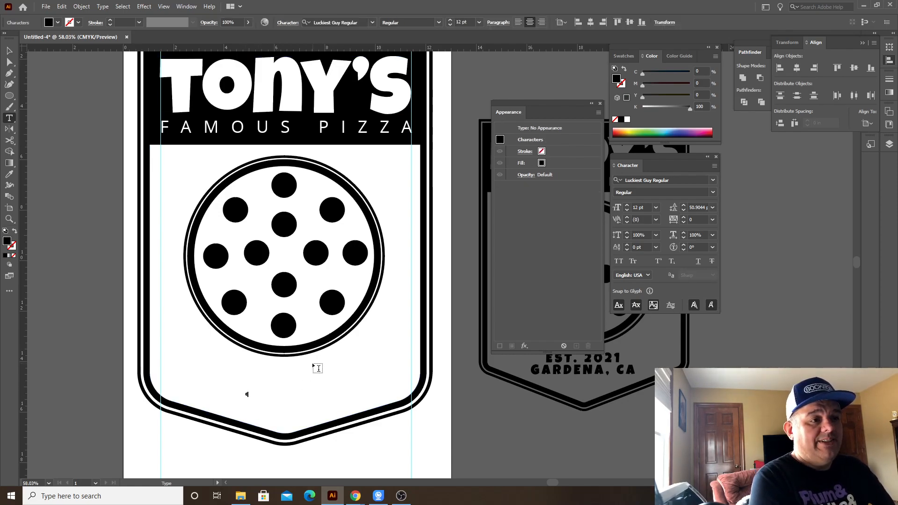
pyautogui.write('ST.')
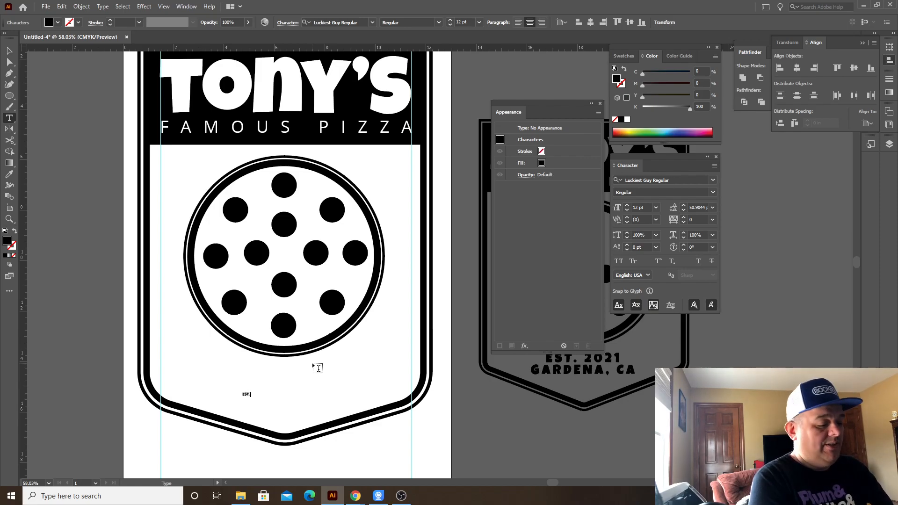
pyautogui.write(' 2021')
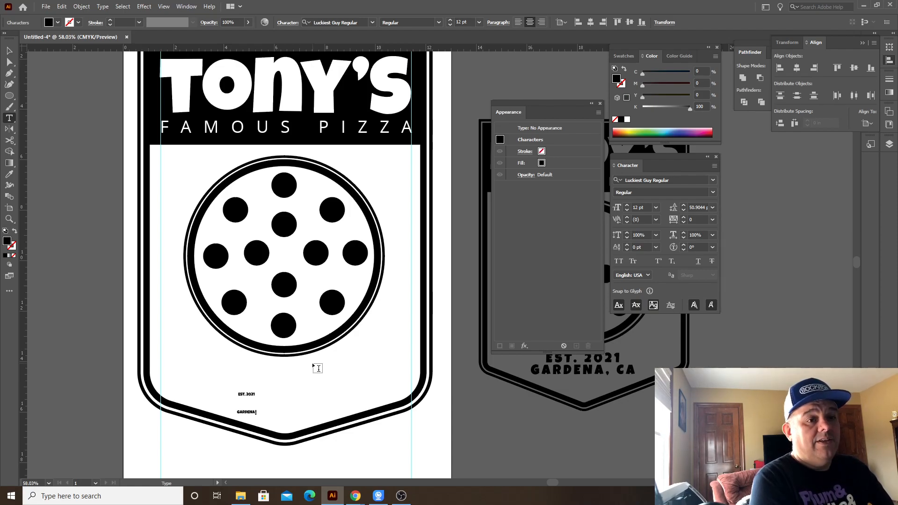
pyautogui.press('Escape')
# - Enlarge the EST. 2021 GARDENA, CA text to about 55 pt and place it under the pizza circle with leading set to Auto
pyautogui.moveTo(259, 392); pyautogui.dragTo(383, 315)
pyautogui.moveTo(320, 325); pyautogui.dragTo(313, 360)
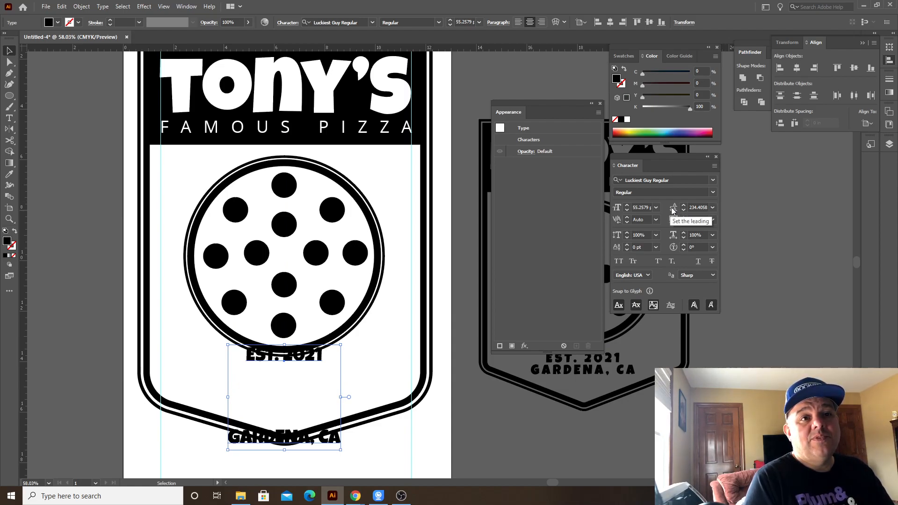
pyautogui.click(713, 208)
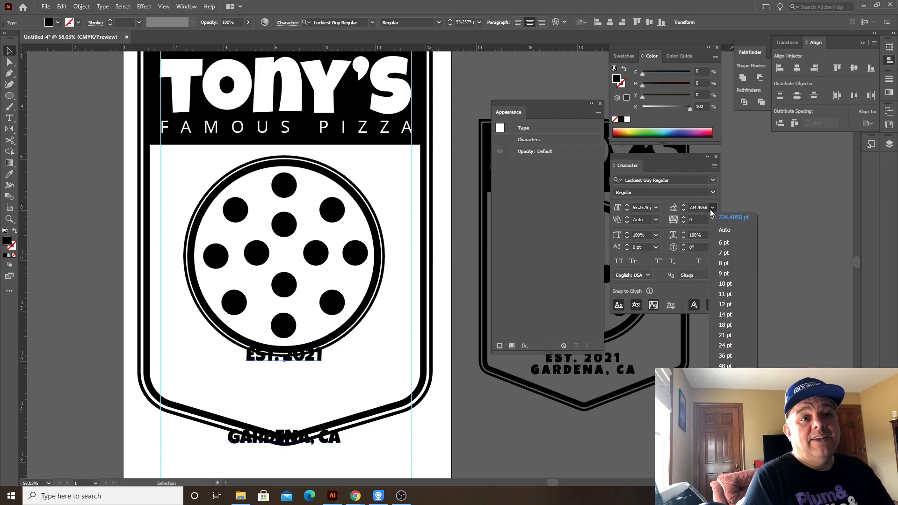
pyautogui.click(725, 230)
pyautogui.moveTo(314, 393); pyautogui.dragTo(314, 407)
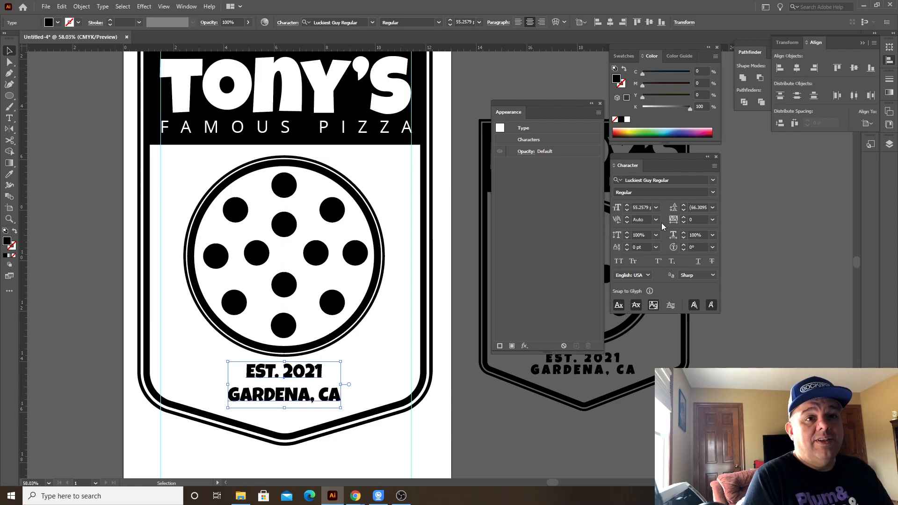
pyautogui.click(683, 210)
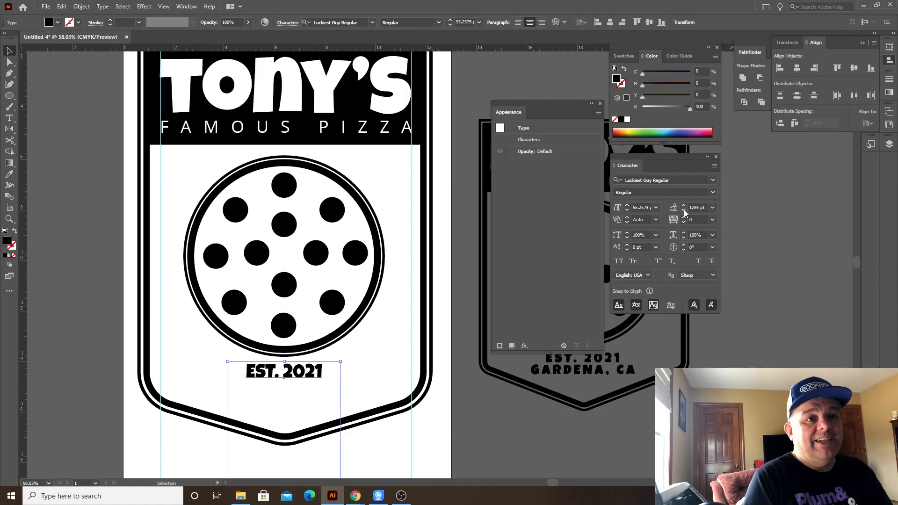
pyautogui.click(713, 208)
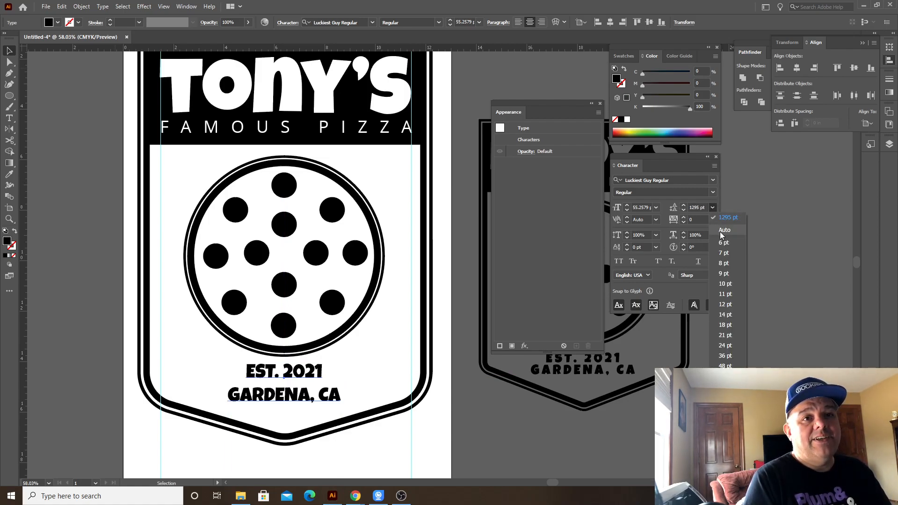
pyautogui.click(721, 231)
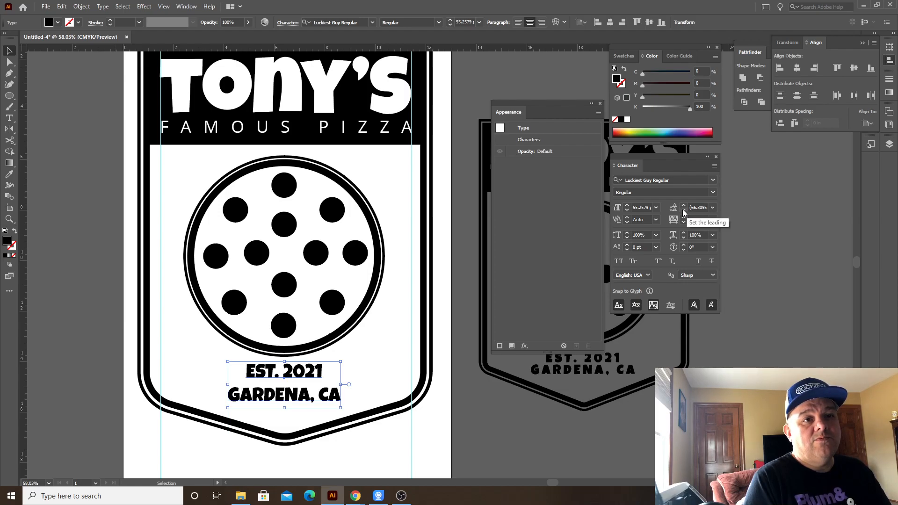
pyautogui.click(682, 209)
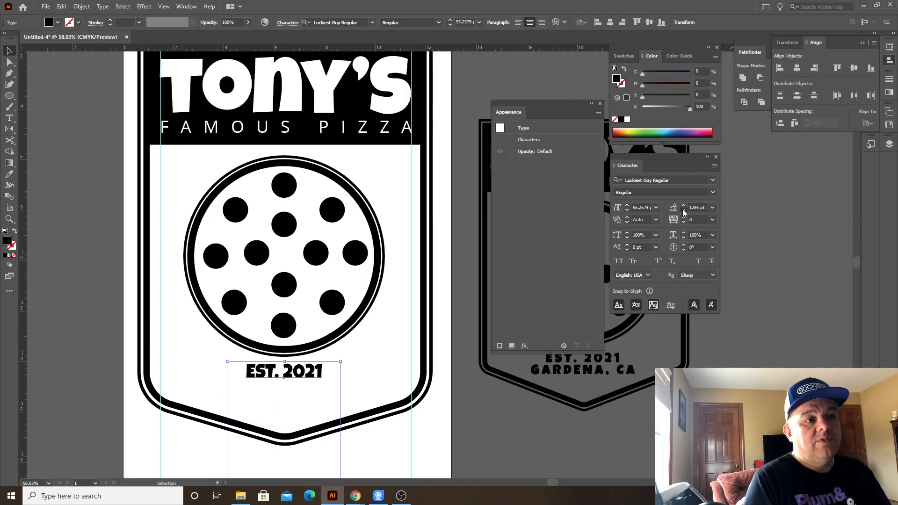
pyautogui.click(713, 208)
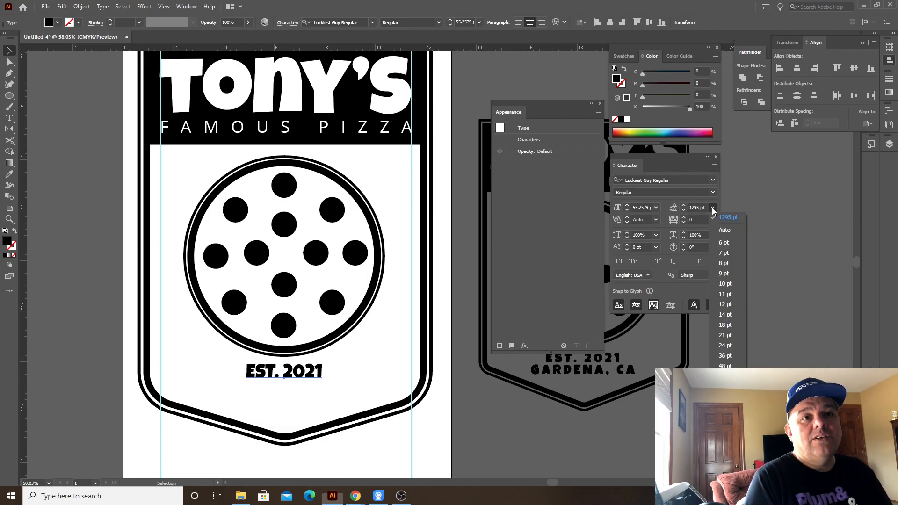
pyautogui.click(723, 231)
# - Tighten the leading between the EST. 2021 and GARDENA, CA lines to about 50.3 pt
pyautogui.hotkey('alt', 'Up')
pyautogui.hotkey('alt', 'Up')
pyautogui.hotkey('alt', 'Up')
pyautogui.hotkey('alt', 'Up')
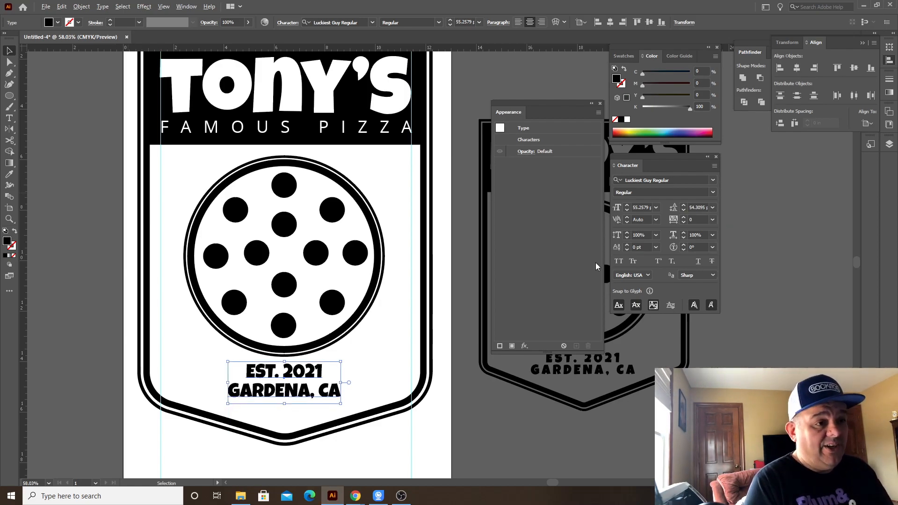
pyautogui.hotkey('alt', 'Up')
pyautogui.hotkey('alt', 'Up')
pyautogui.hotkey('alt', 'Up')
pyautogui.hotkey('alt', 'Down')
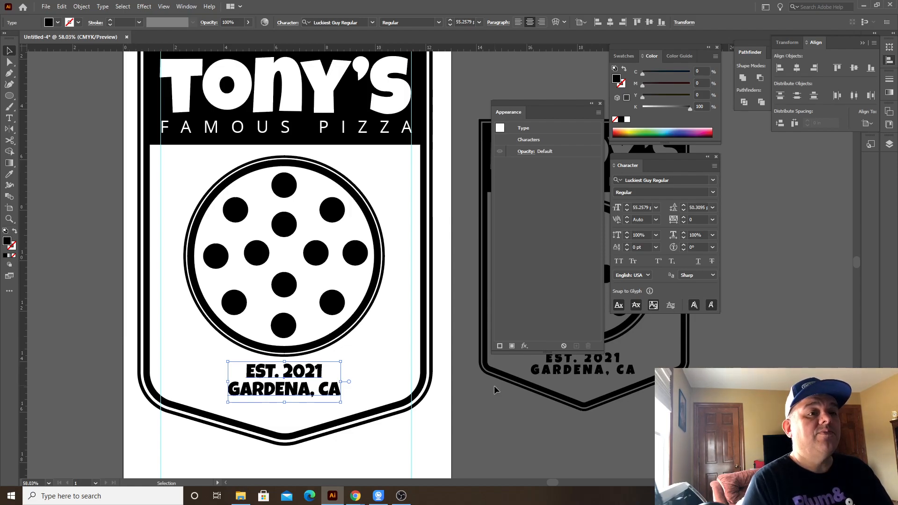
pyautogui.click(493, 419)
# - Widen the tracking of the EST. 2021 GARDENA, CA text to 220
pyautogui.click(291, 377)
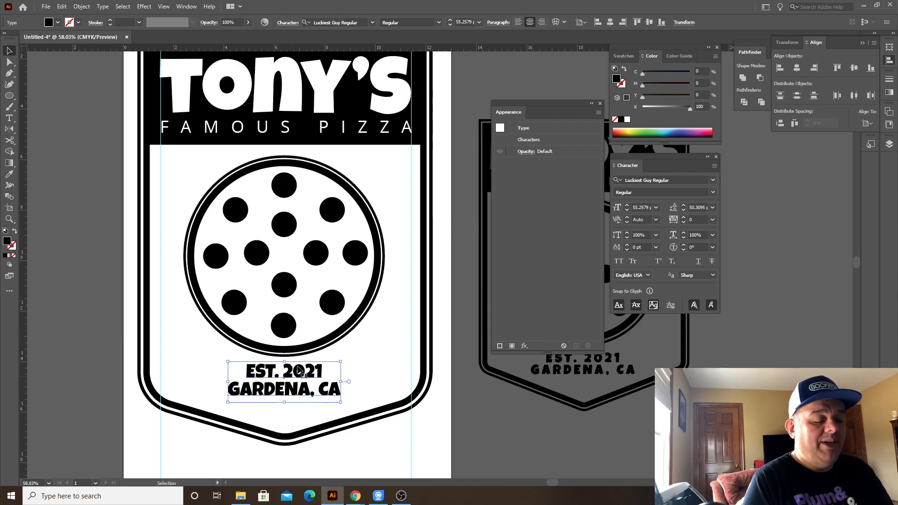
pyautogui.hotkey('alt', 'Right')
pyautogui.hotkey('alt', 'Right')
pyautogui.hotkey('alt', 'Right')
pyautogui.hotkey('alt', 'Right')
pyautogui.hotkey('alt', 'Right')
pyautogui.hotkey('alt', 'Right')
pyautogui.hotkey('alt', 'Right')
pyautogui.hotkey('alt', 'Right')
pyautogui.hotkey('alt', 'Right')
pyautogui.hotkey('alt', 'Right')
pyautogui.hotkey('alt', 'Right')
pyautogui.hotkey('alt', 'Right')
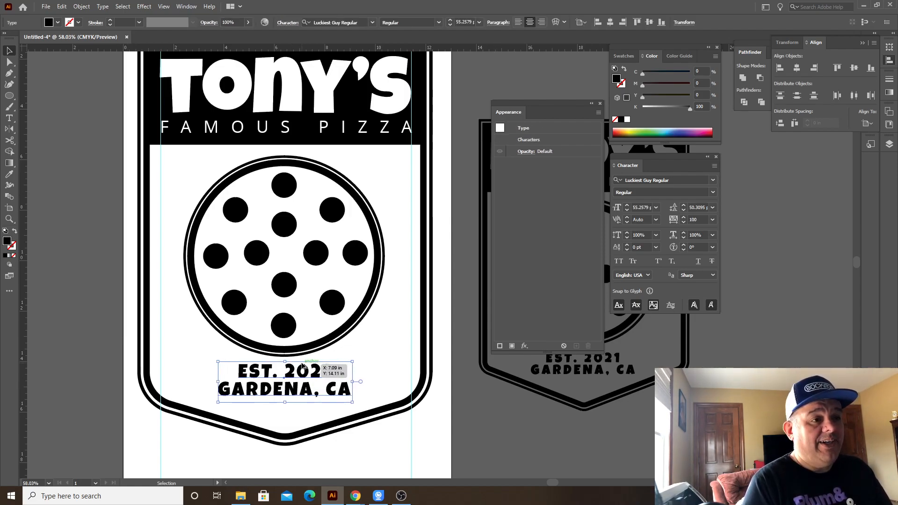
pyautogui.hotkey('alt', 'Right')
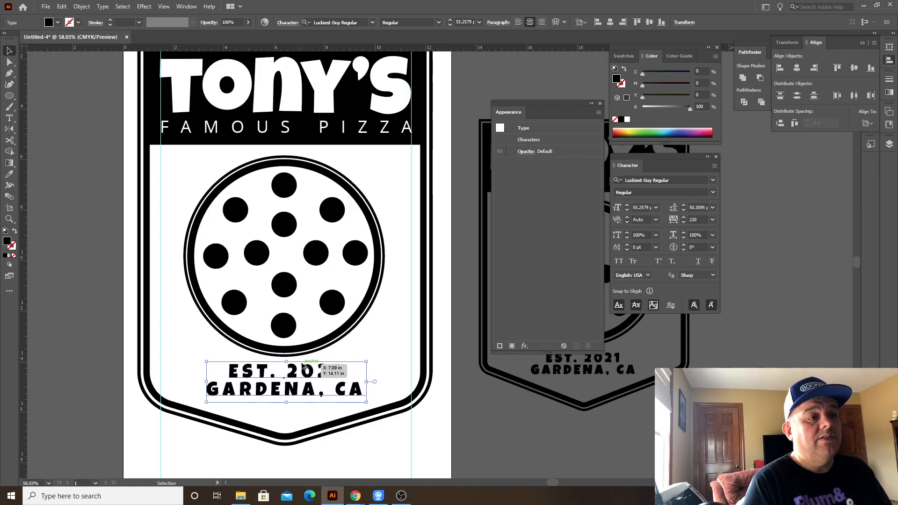
pyautogui.click(510, 423)
# - Scale the EST. 2021 GARDENA, CA text down slightly and proportionally about its center
pyautogui.press('Tab')
pyautogui.click(330, 374)
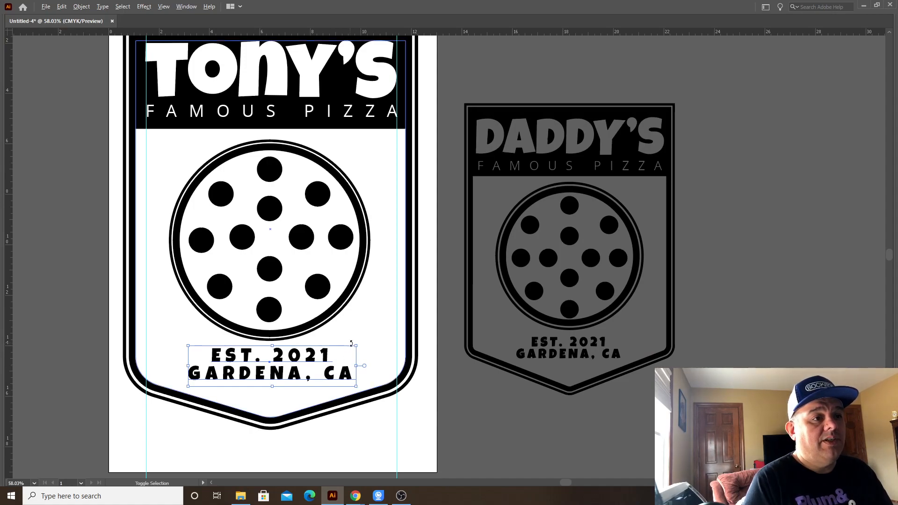
pyautogui.moveTo(355, 347); pyautogui.dragTo(349, 348)
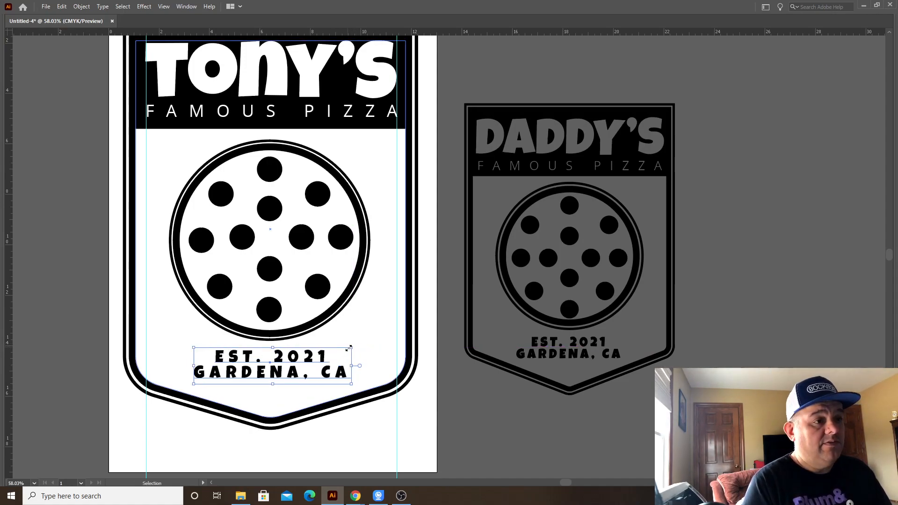
pyautogui.click(505, 415)
pyautogui.moveTo(496, 372); pyautogui.dragTo(493, 397)
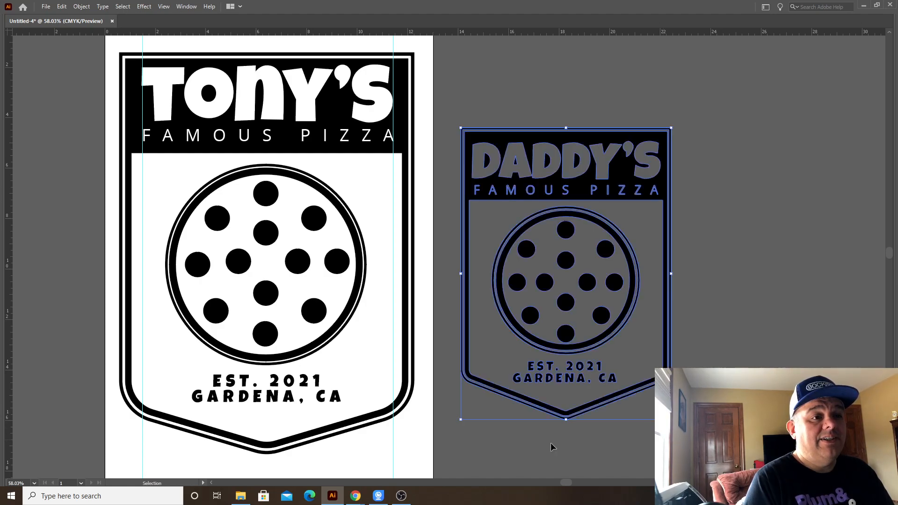
pyautogui.press('a')
pyautogui.click(321, 425)
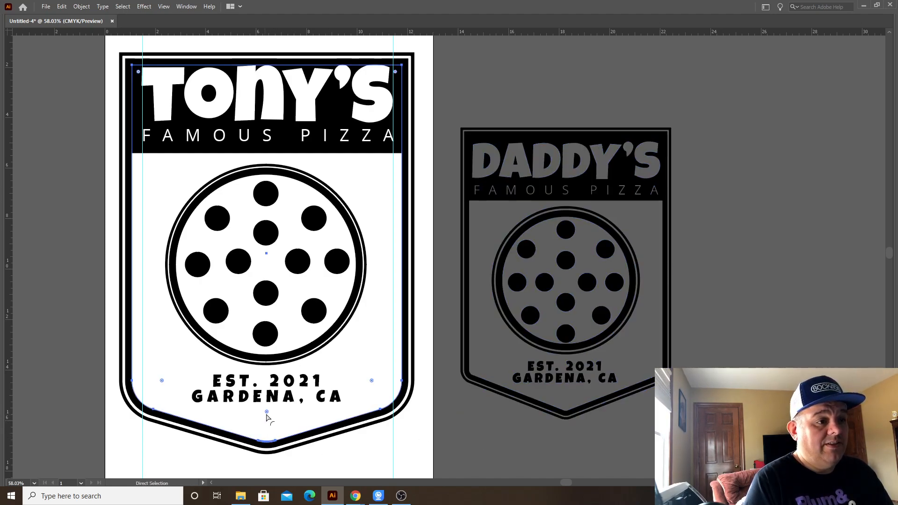
pyautogui.moveTo(267, 414); pyautogui.dragTo(265, 447)
pyautogui.hotkey('ctrl', 'z')
pyautogui.click(178, 463)
pyautogui.moveTo(106, 366); pyautogui.dragTo(166, 437)
pyautogui.moveTo(454, 367); pyautogui.dragTo(371, 449)
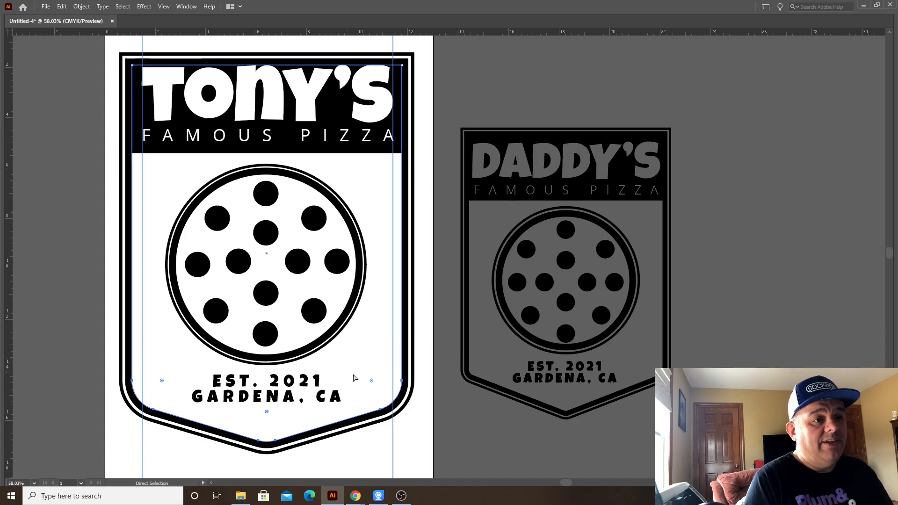
pyautogui.click(425, 391)
# - Remove the rounding from the shield outlines' lower side corners and bottom point so that they become sharp
pyautogui.press('Tab')
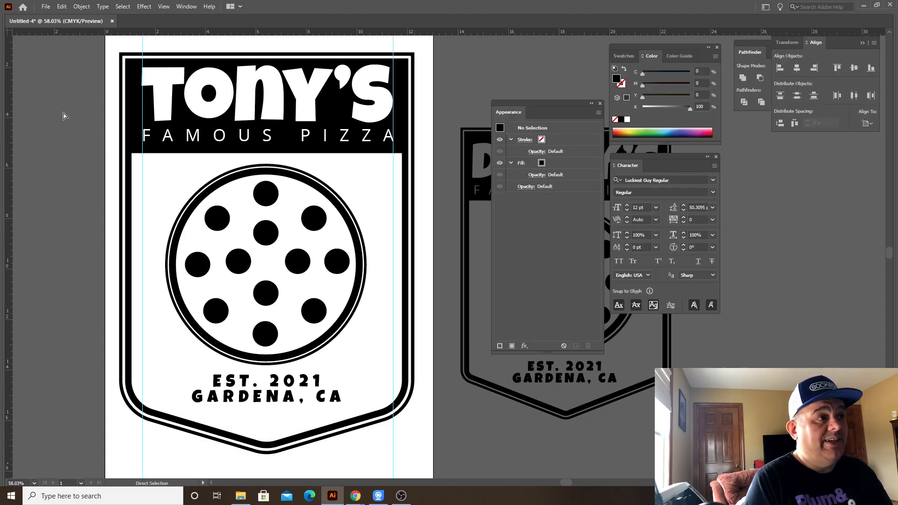
pyautogui.press('p')
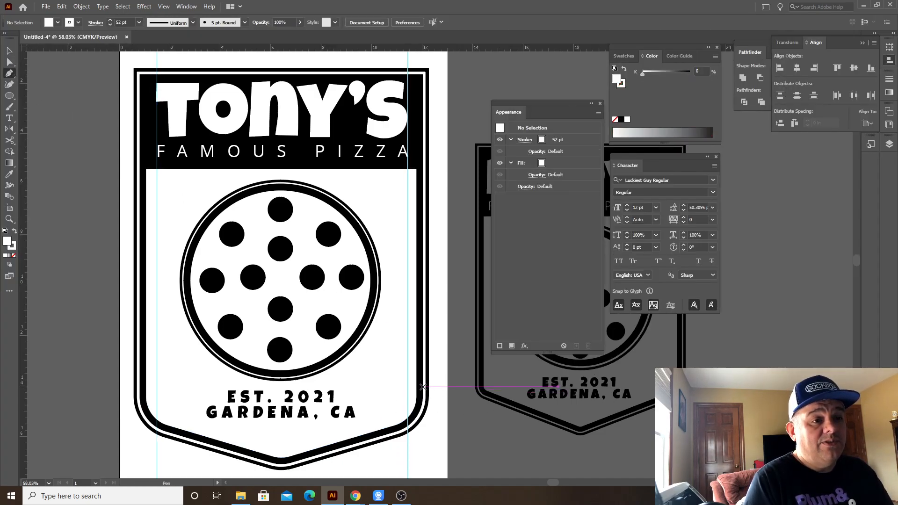
pyautogui.press('a')
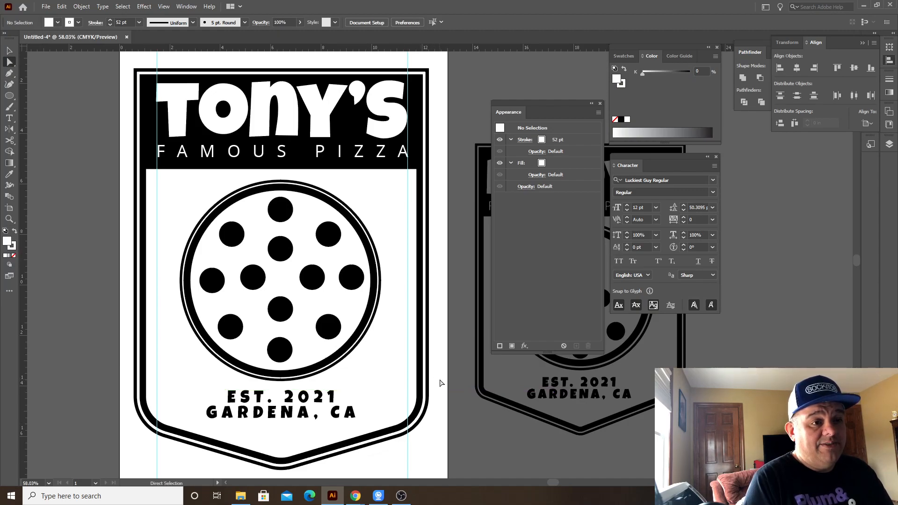
pyautogui.click(383, 443)
pyautogui.moveTo(354, 432); pyautogui.dragTo(365, 401)
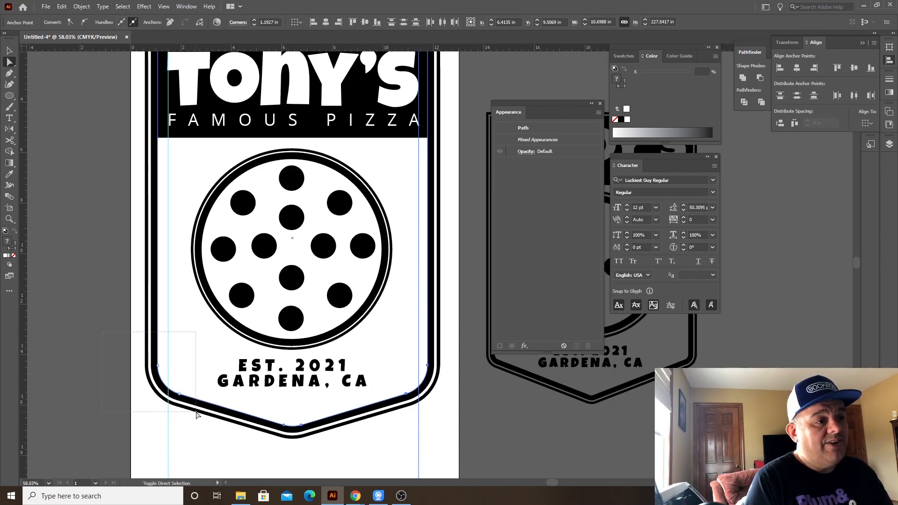
pyautogui.moveTo(187, 365)
pyautogui.mouseDown()
pyautogui.moveTo(202, 331)
pyautogui.moveTo(191, 466)
pyautogui.moveTo(209, 444)
pyautogui.moveTo(209, 451)
pyautogui.moveTo(184, 450)
pyautogui.mouseUp()
pyautogui.press('v')
pyautogui.click(450, 454)
# - Delete the DADDY'S reference badge beside the artboard
pyautogui.moveTo(511, 436); pyautogui.dragTo(469, 465)
pyautogui.press('Tab')
pyautogui.moveTo(431, 89); pyautogui.dragTo(649, 397)
pyautogui.moveTo(661, 440); pyautogui.dragTo(661, 440)
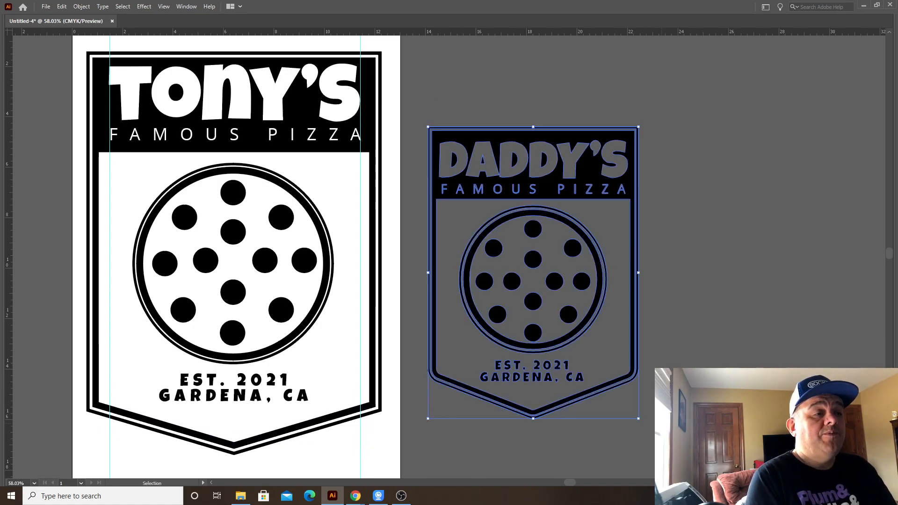
pyautogui.press('Delete')
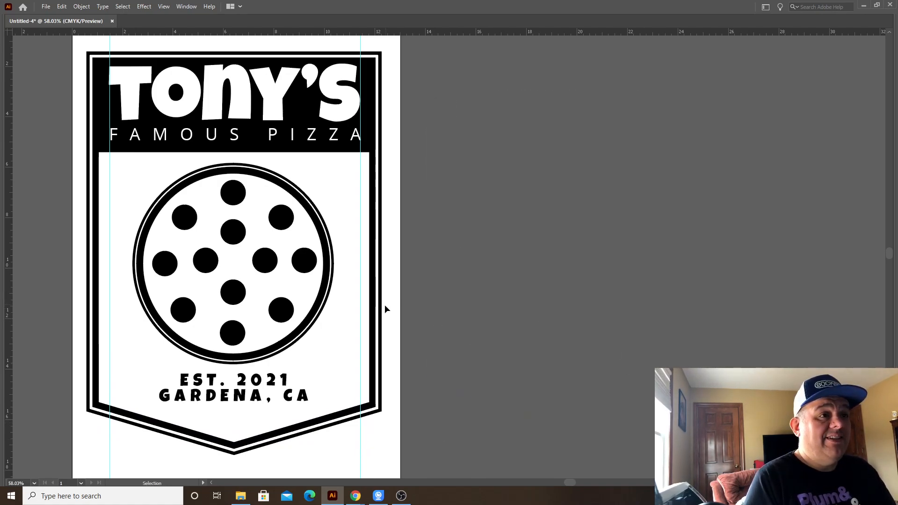
# - Try replacing TONY in the headline with DADDY, then change the whole headline to PAPA'S
pyautogui.press('z')
pyautogui.moveTo(618, 366); pyautogui.dragTo(579, 331)
pyautogui.moveTo(309, 125); pyautogui.dragTo(369, 139)
pyautogui.press('t')
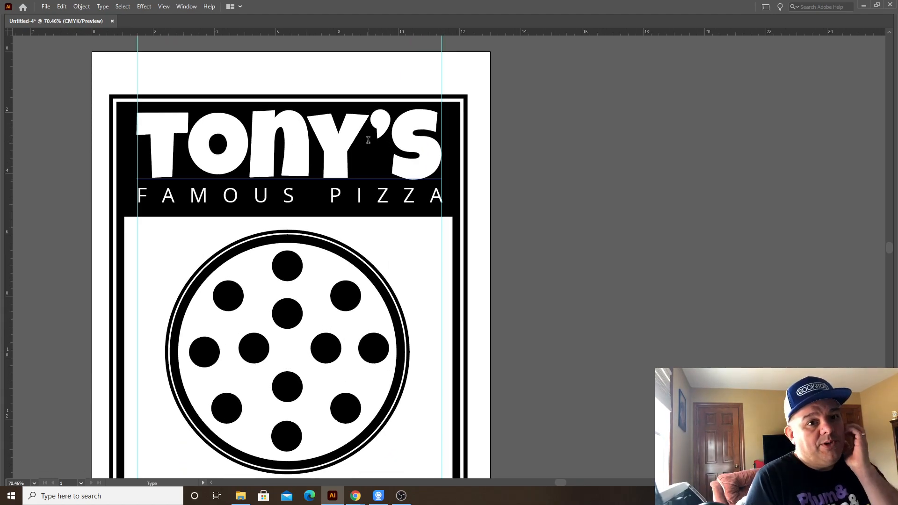
pyautogui.moveTo(369, 139); pyautogui.dragTo(157, 137)
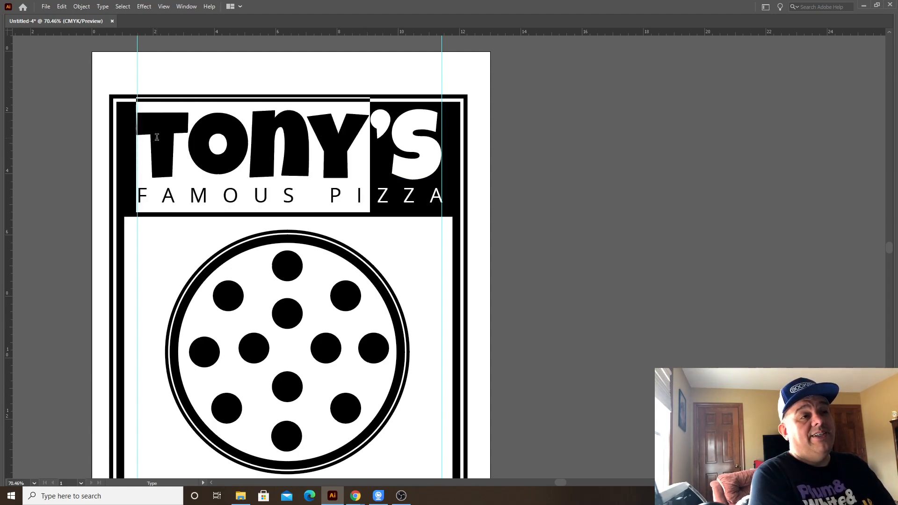
pyautogui.write('DADDY')
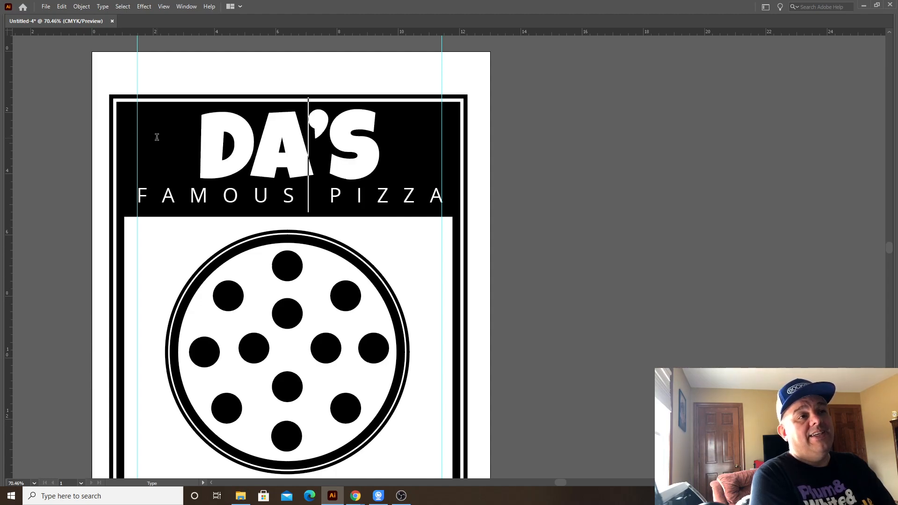
pyautogui.doubleClick(157, 137)
pyautogui.write("PAPA'S")
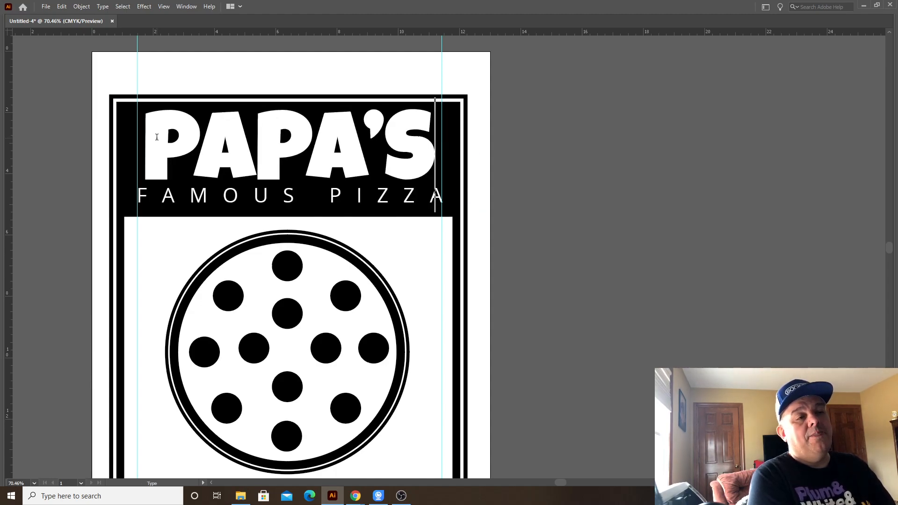
pyautogui.press('Escape')
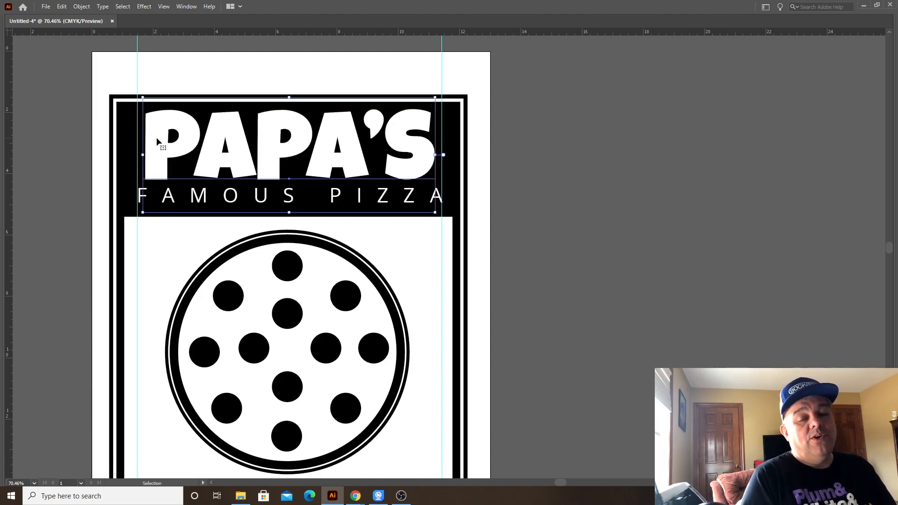
# - Undo the headline text changes back to TONY'S
pyautogui.hotkey('ctrl', 'z')
pyautogui.hotkey('ctrl', 'z')
pyautogui.hotkey('ctrl', 'z')
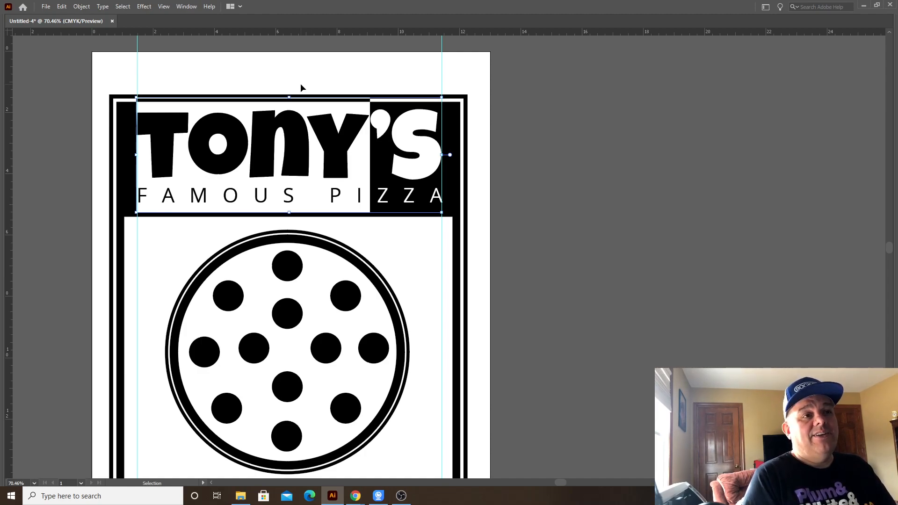
pyautogui.hotkey('ctrl', 'z')
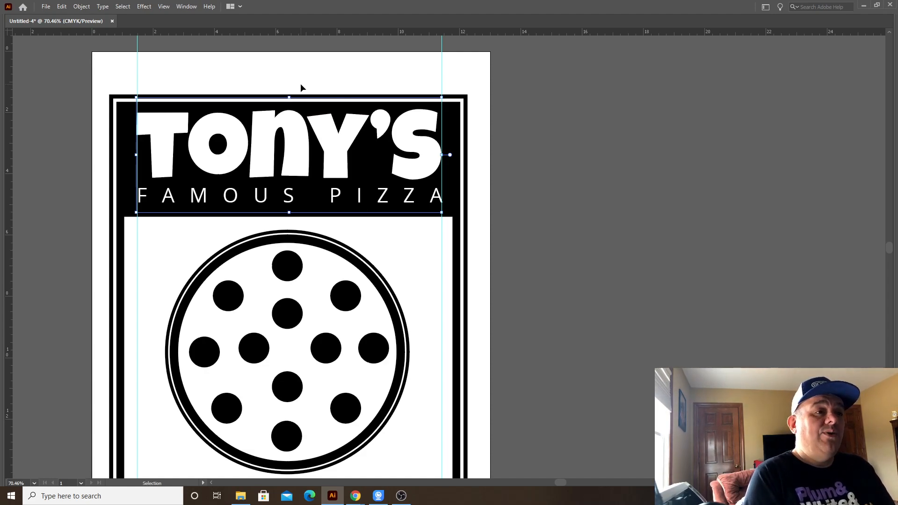
# - Replace the TONY'S headline text with ANTHONY'S
pyautogui.hotkey('ctrl', 'a')
pyautogui.write("ANTHON'S")
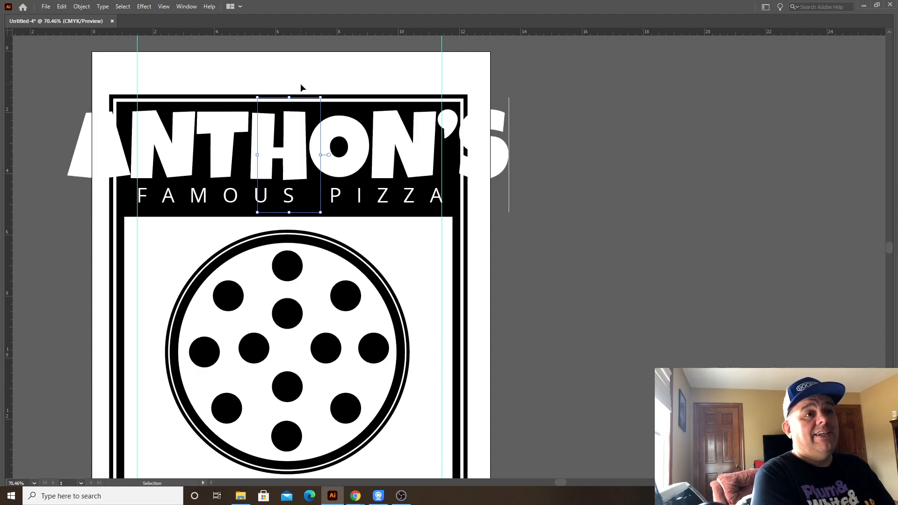
pyautogui.press('BackSpace')
pyautogui.write('Y')
pyautogui.press('BackSpace')
pyautogui.press('BackSpace')
pyautogui.write("Y'")
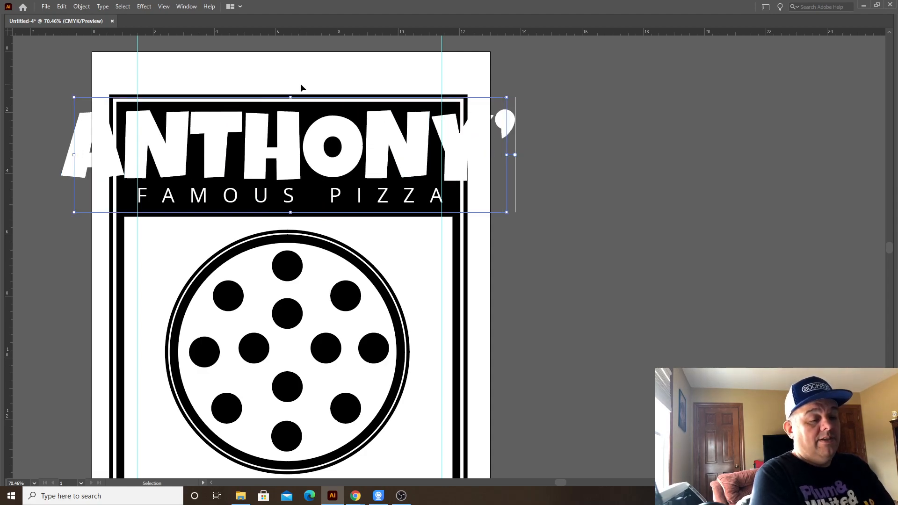
pyautogui.write('S')
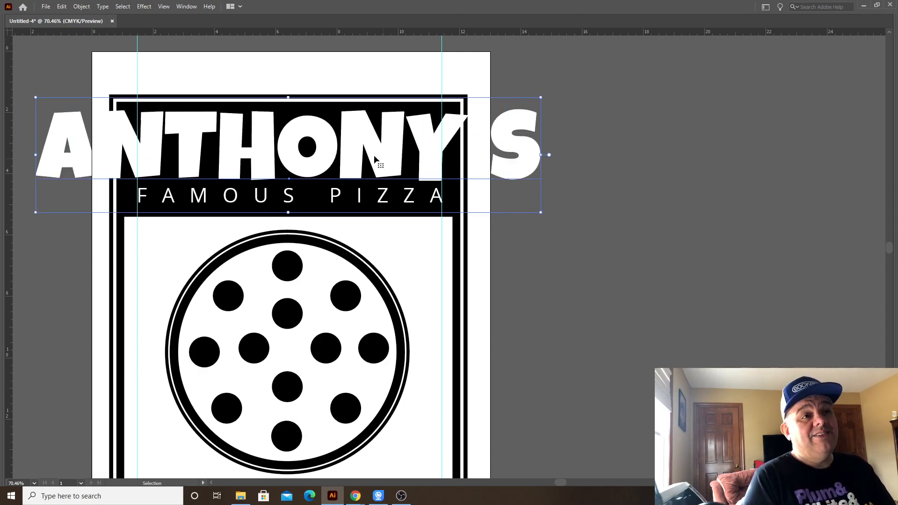
# - Scale the ANTHONY'S headline down proportionally to fit between the vertical guides and place it just above FAMOUS PIZZA
pyautogui.moveTo(541, 99); pyautogui.dragTo(441, 107)
pyautogui.click(586, 122)
pyautogui.moveTo(409, 151); pyautogui.dragTo(410, 164)
pyautogui.click(402, 126)
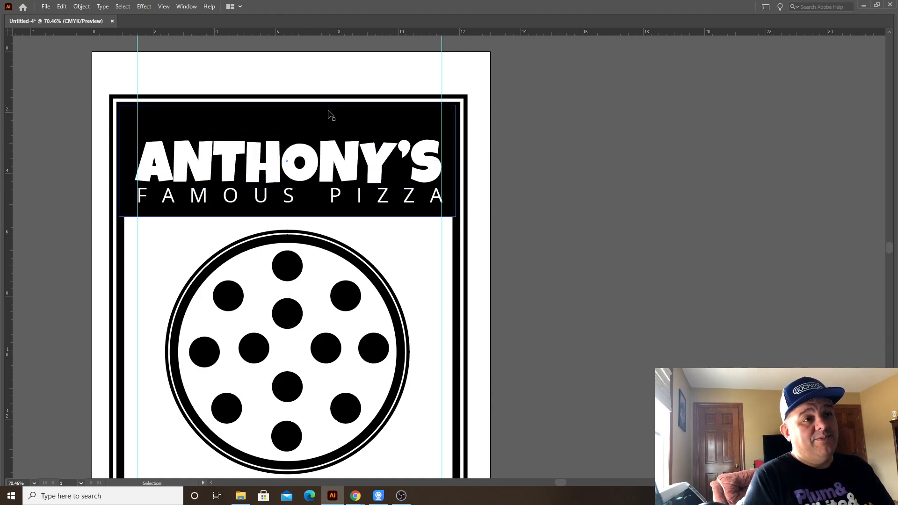
# - Select only the top anchor points of the shield outlines and black header, and lower them closer to the ANTHONY'S headline
pyautogui.click(104, 98)
pyautogui.press('Tab')
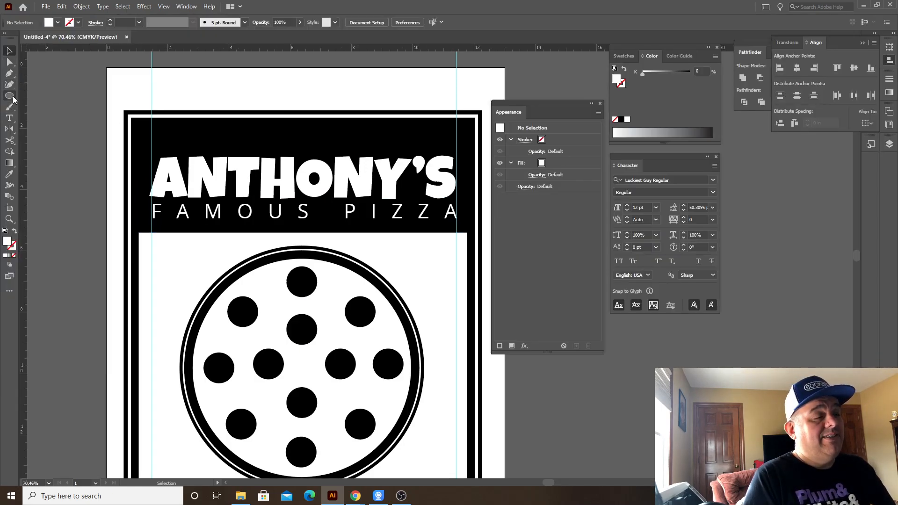
pyautogui.click(11, 62)
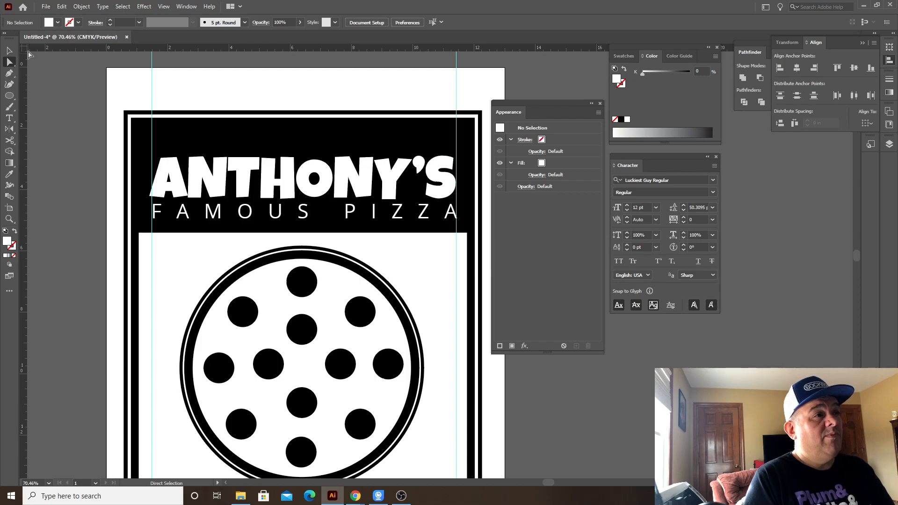
pyautogui.press('Tab')
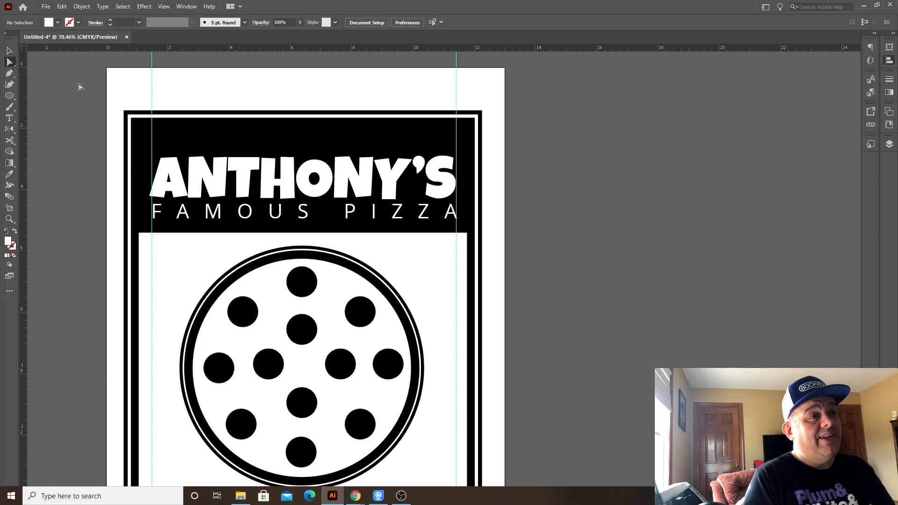
pyautogui.moveTo(95, 82); pyautogui.dragTo(505, 116)
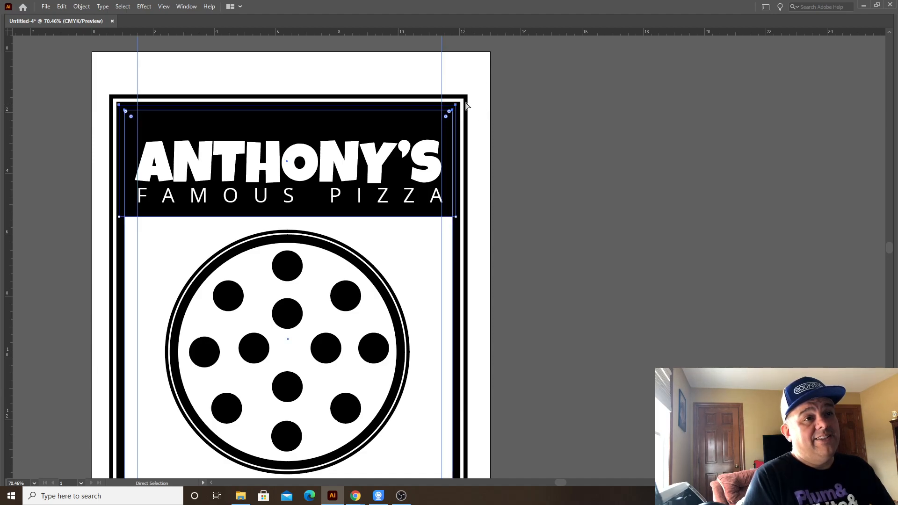
pyautogui.moveTo(454, 106); pyautogui.dragTo(451, 135)
pyautogui.click(510, 146)
pyautogui.moveTo(543, 196); pyautogui.dragTo(544, 219)
pyautogui.moveTo(544, 219); pyautogui.dragTo(481, 183)
pyautogui.moveTo(585, 203); pyautogui.dragTo(498, 210)
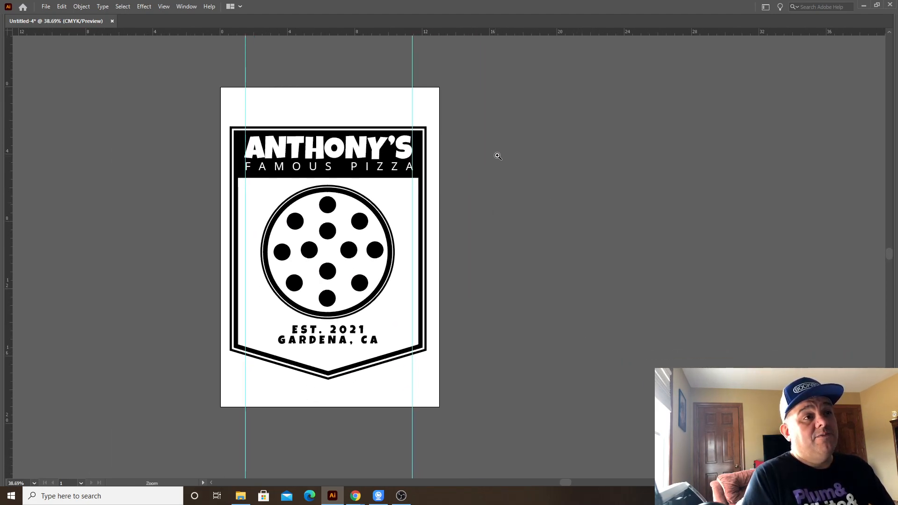
# - Undo the shield shortening and the ANTHONY'S headline edits, back to the TONY'S badge with the DADDY'S reference beside it
pyautogui.hotkey('ctrl', 'z')
pyautogui.hotkey('ctrl', 'z')
pyautogui.hotkey('ctrl', 'z')
pyautogui.hotkey('ctrl', 'z')
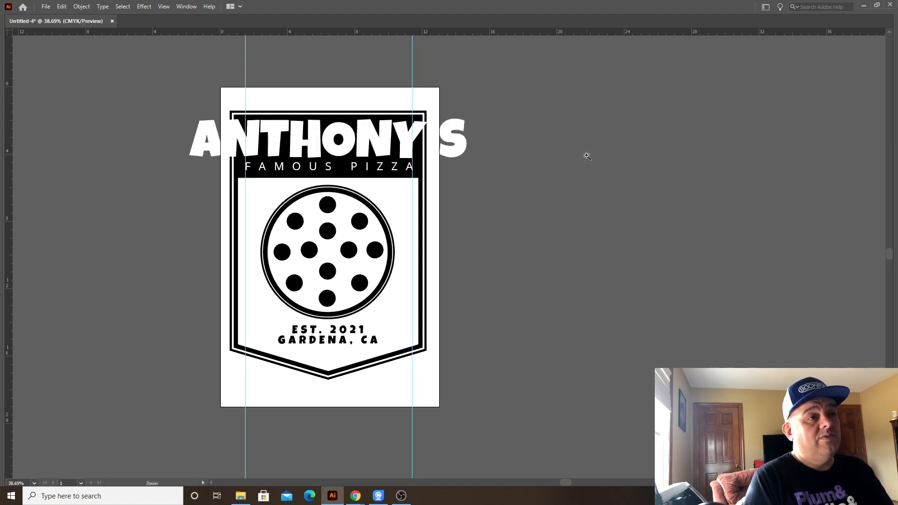
pyautogui.hotkey('ctrl', 'z')
pyautogui.hotkey('ctrl', 'z')
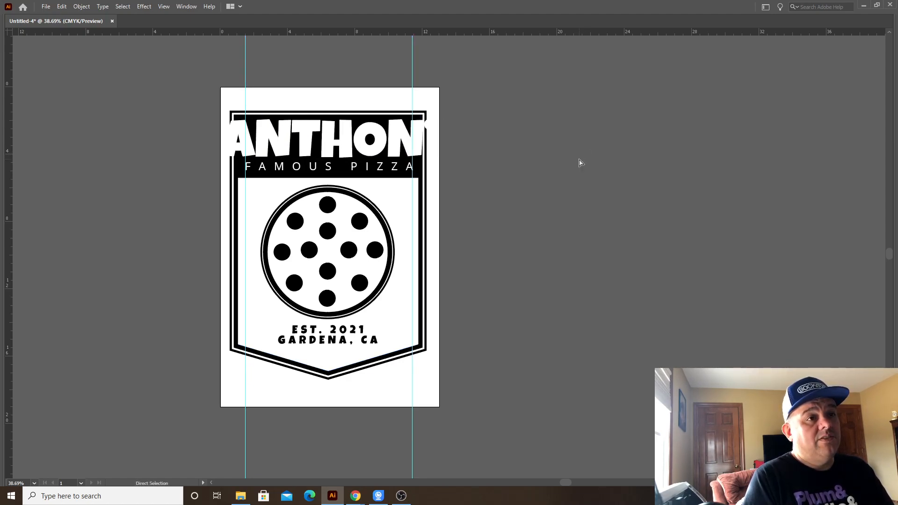
pyautogui.hotkey('ctrl', 'z')
pyautogui.hotkey('ctrl', 'z')
pyautogui.hotkey('ctrl', 'z')
pyautogui.hotkey('ctrl', 'z')
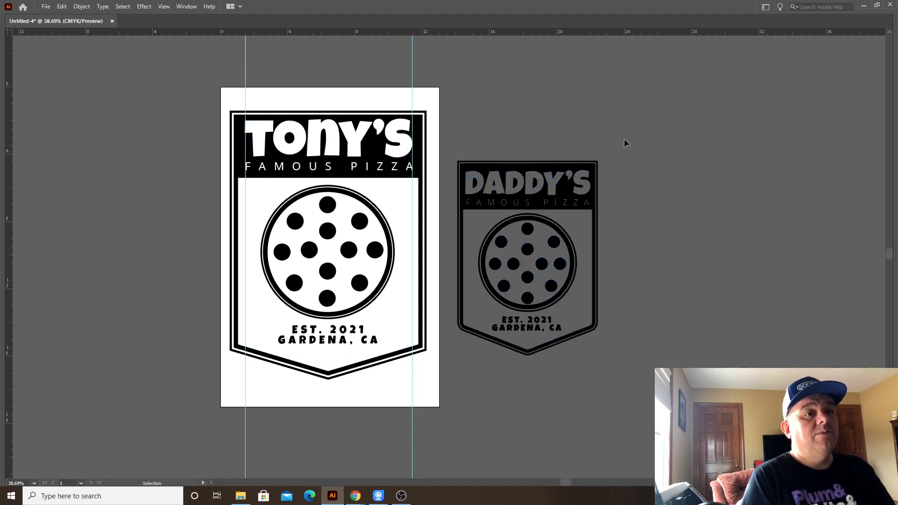
# - Delete the DADDY'S reference badge beside the artboard again
pyautogui.click(461, 348)
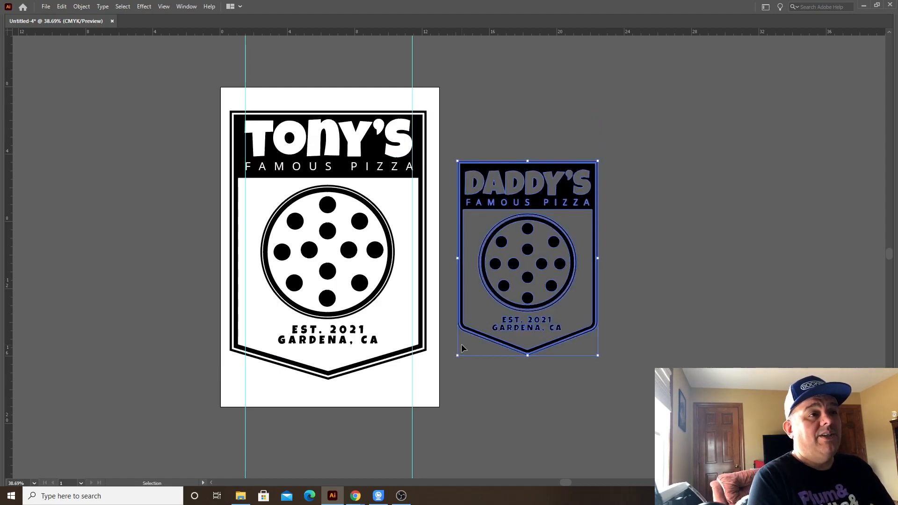
pyautogui.press('Delete')
pyautogui.scroll(3, 371, 96)
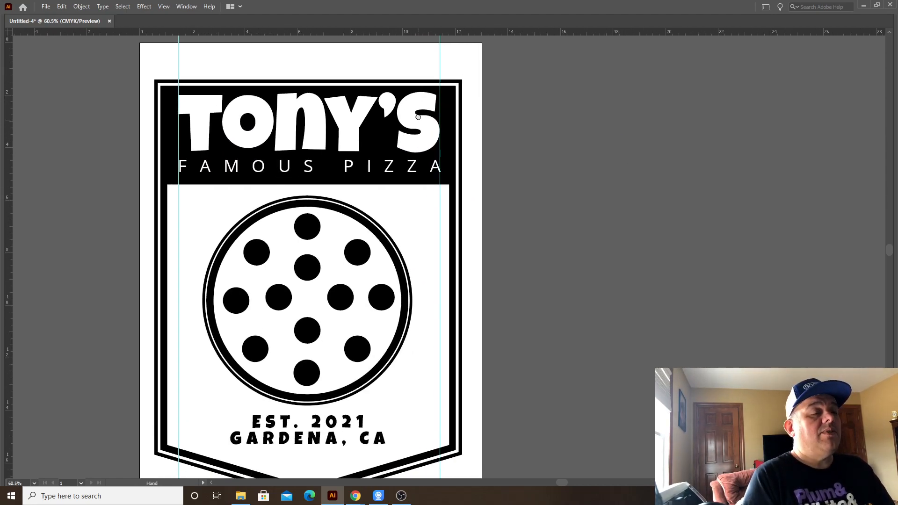
pyautogui.scroll(-3, 473, 131)
pyautogui.scroll(2, 469, 144)
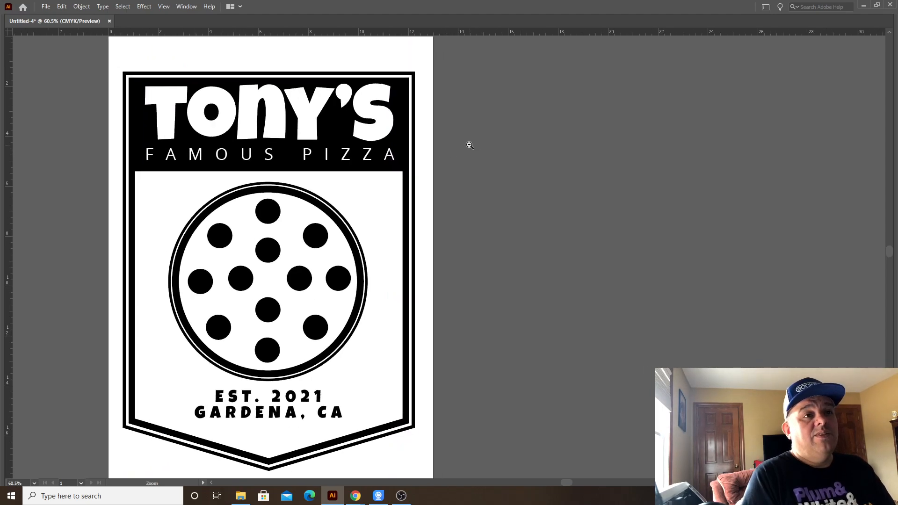
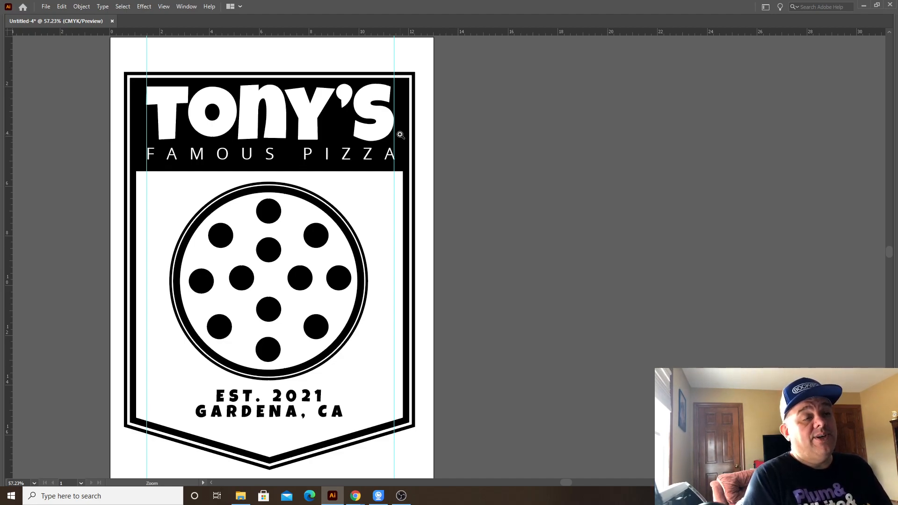
# - Move the complete TONY'S badge horizontally off the artboard onto the empty canvas to its right, and deselect it
pyautogui.moveTo(280, 139); pyautogui.dragTo(234, 107)
pyautogui.press('v')
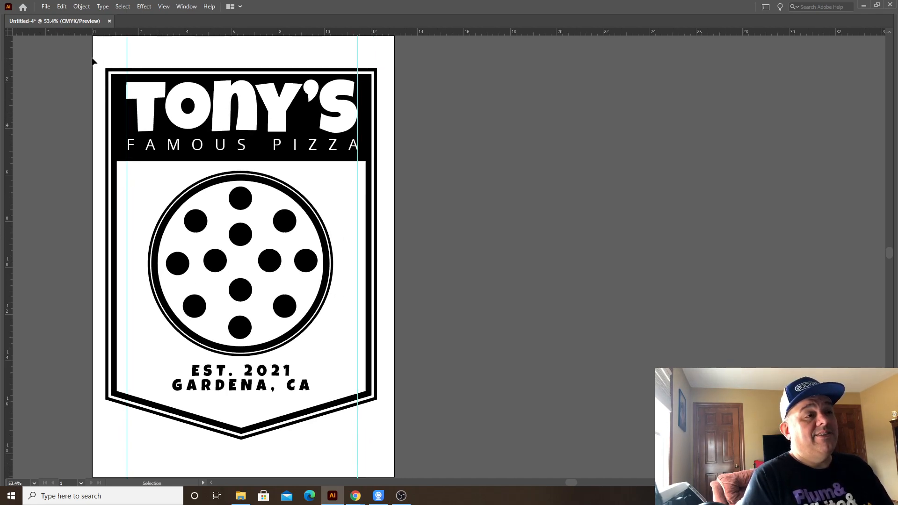
pyautogui.press('h')
pyautogui.moveTo(87, 57); pyautogui.dragTo(408, 450)
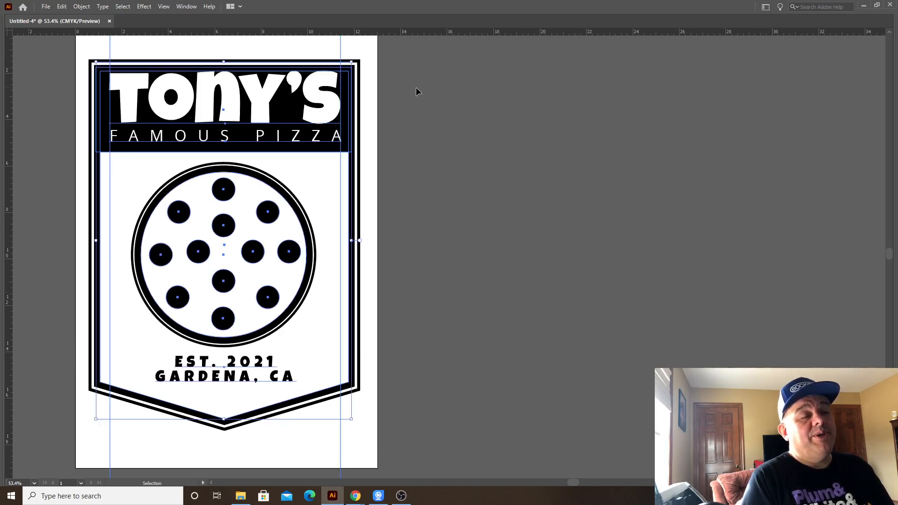
pyautogui.scroll(1, 467, 90)
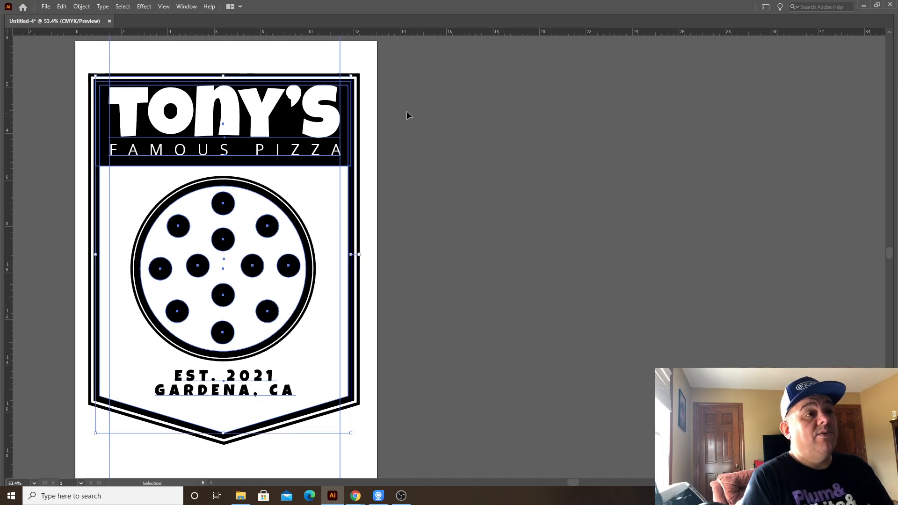
pyautogui.moveTo(160, 123); pyautogui.dragTo(490, 127)
pyautogui.press('space')
pyautogui.moveTo(612, 213); pyautogui.dragTo(483, 197)
pyautogui.hotkey('ctrl', 'shift', 'a')
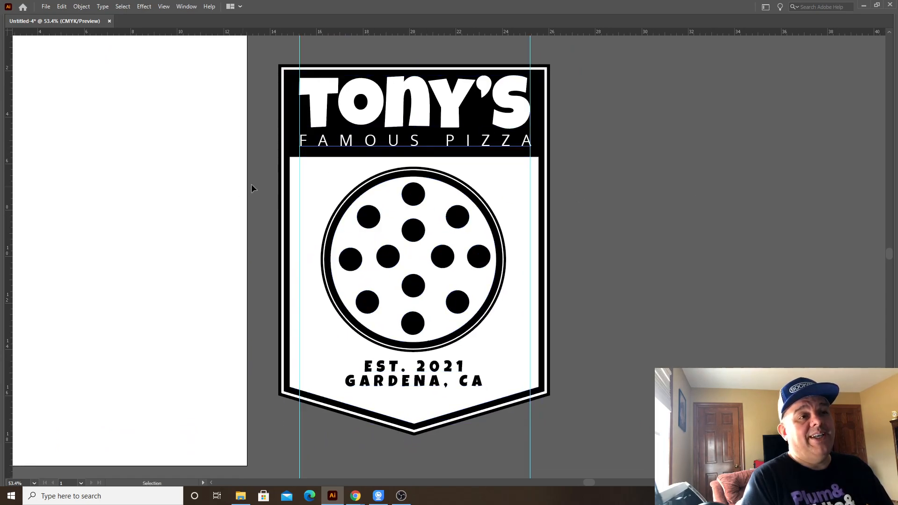
# - Clear all guides from the document
pyautogui.press('space')
pyautogui.moveTo(485, 195); pyautogui.dragTo(382, 198)
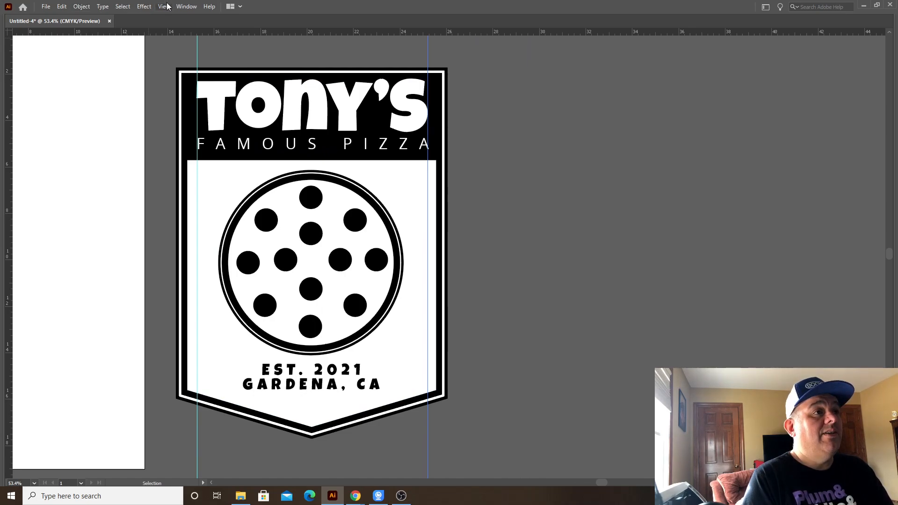
pyautogui.click(151, 8)
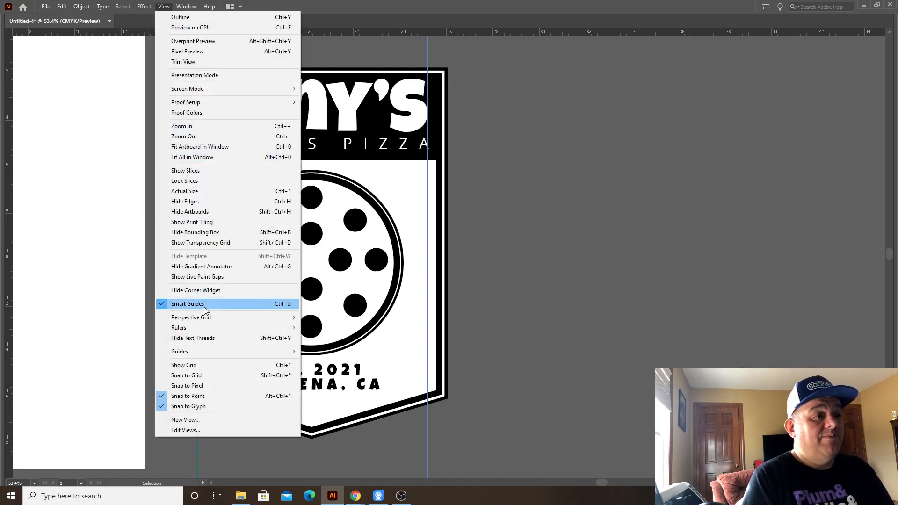
pyautogui.moveTo(225, 325)
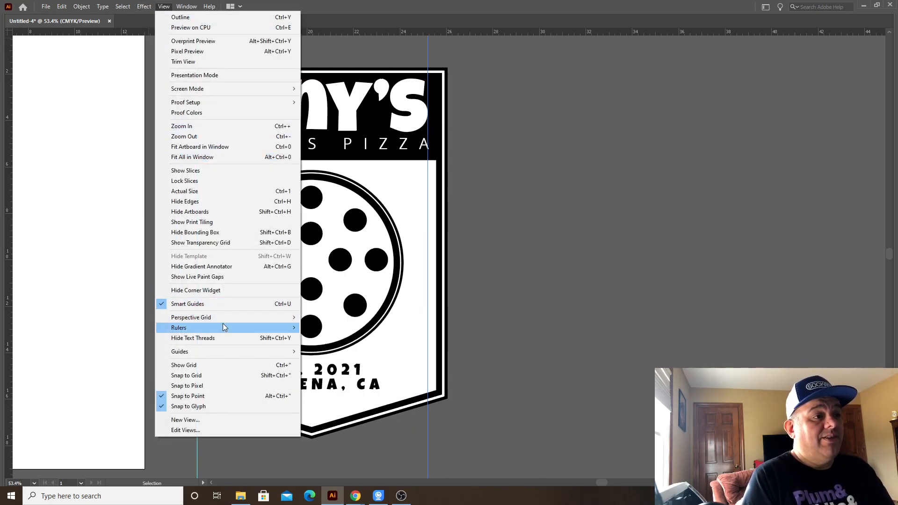
pyautogui.moveTo(232, 352)
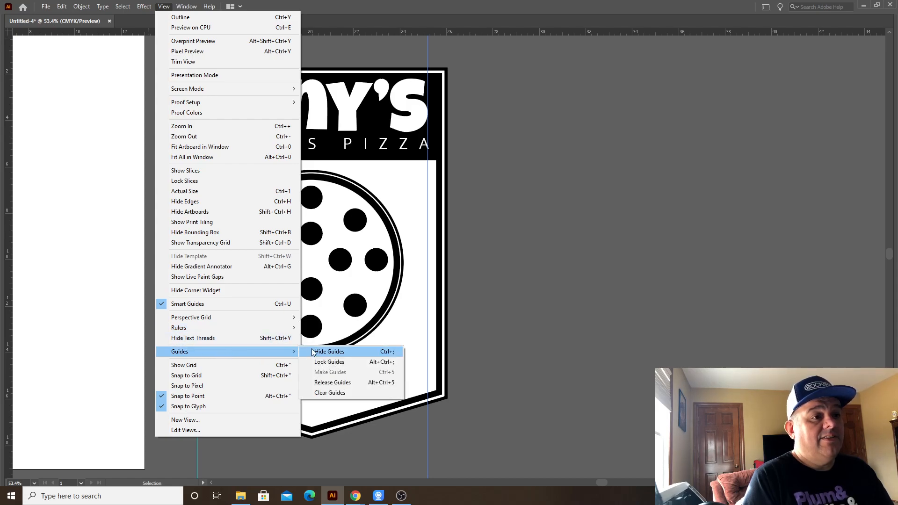
pyautogui.click(330, 395)
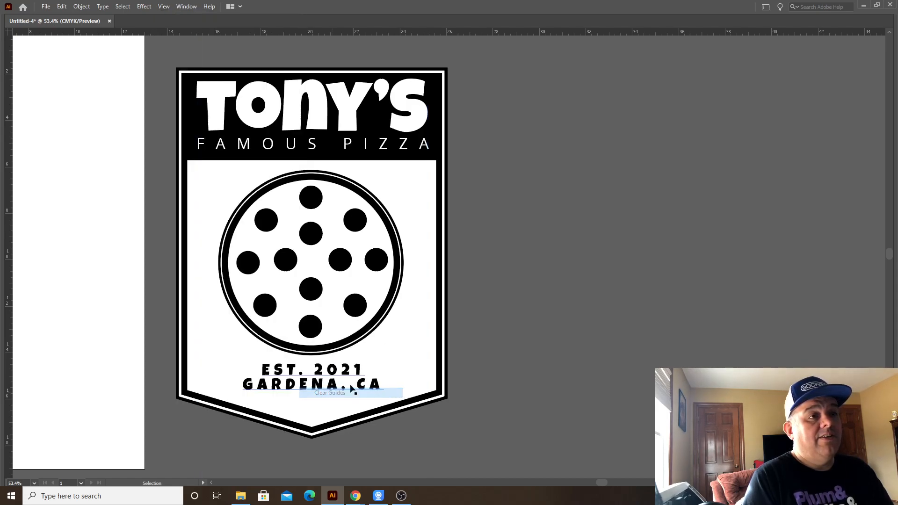
# - Select the complete TONY'S badge and convert all of its text to outlines
pyautogui.press('Tab')
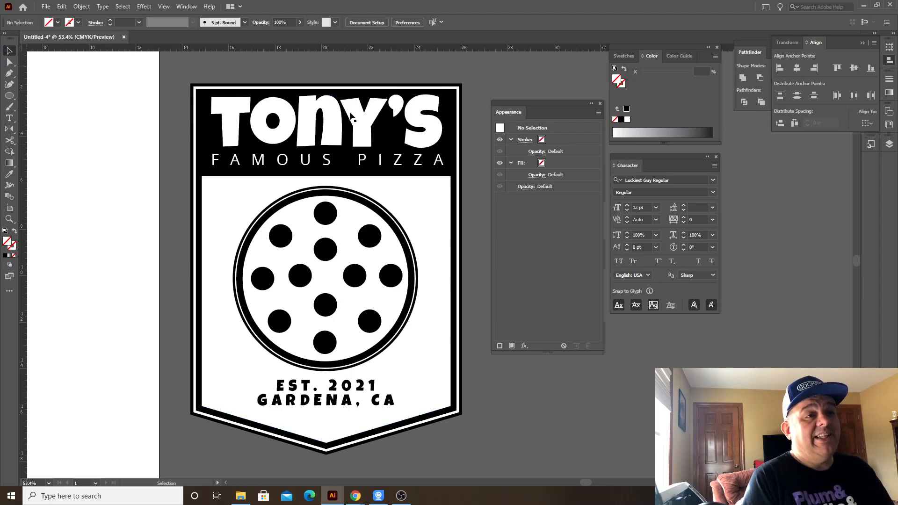
pyautogui.moveTo(184, 82); pyautogui.dragTo(498, 464)
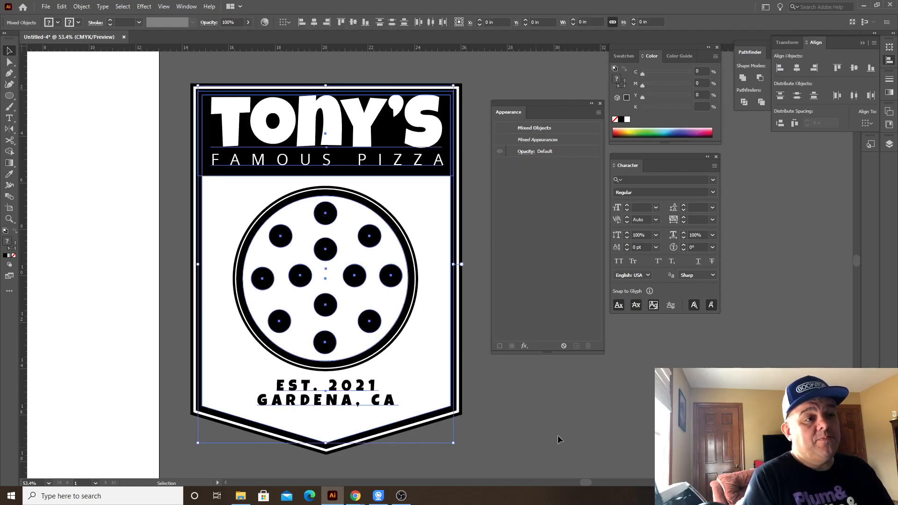
pyautogui.click(62, 6)
pyautogui.moveTo(84, 5)
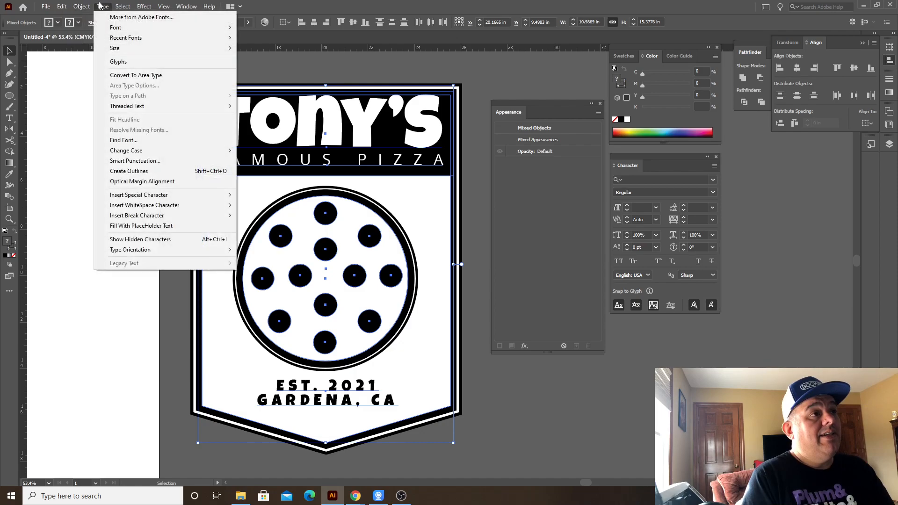
pyautogui.moveTo(177, 153)
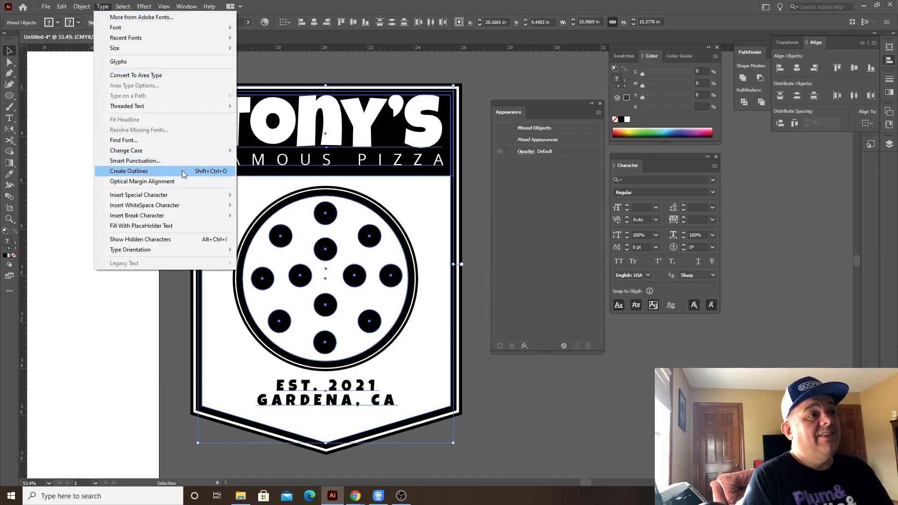
pyautogui.click(181, 170)
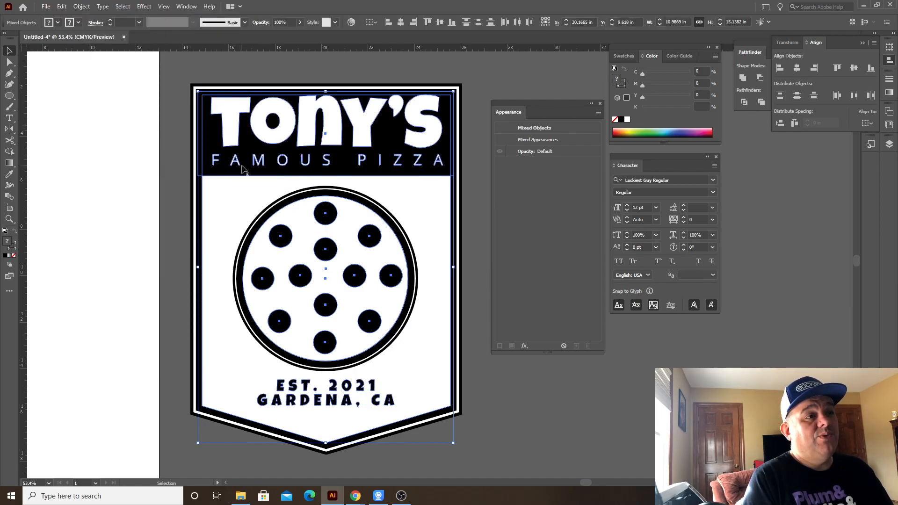
pyautogui.scroll(8, 218, 161)
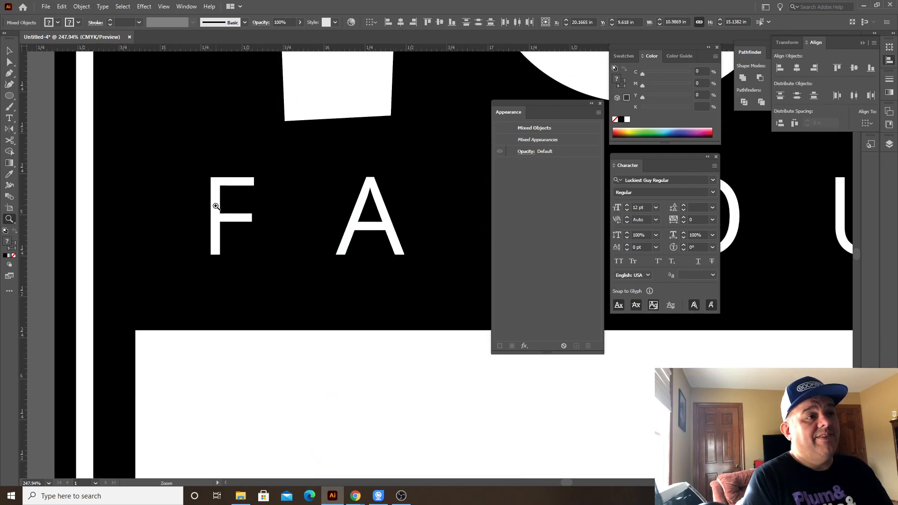
pyautogui.scroll(-8, 266, 267)
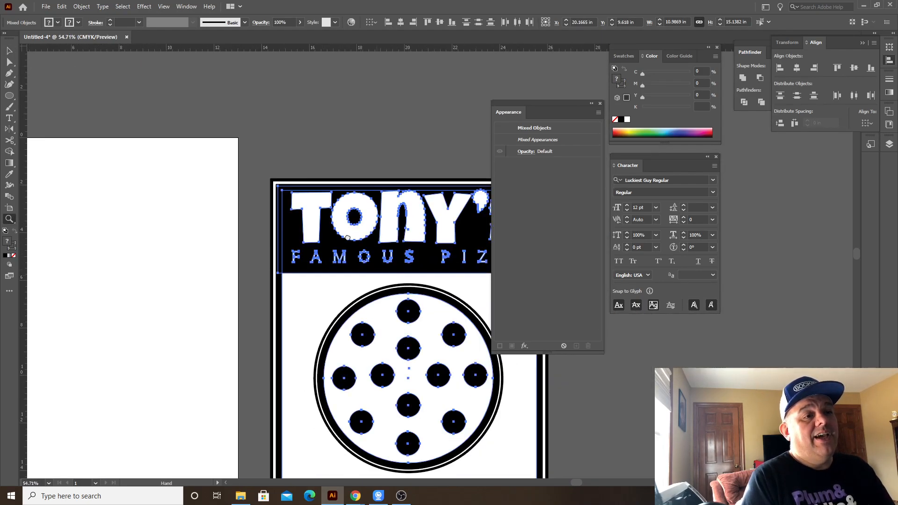
# - Expand the appearance of the selected badge artwork
pyautogui.click(85, 7)
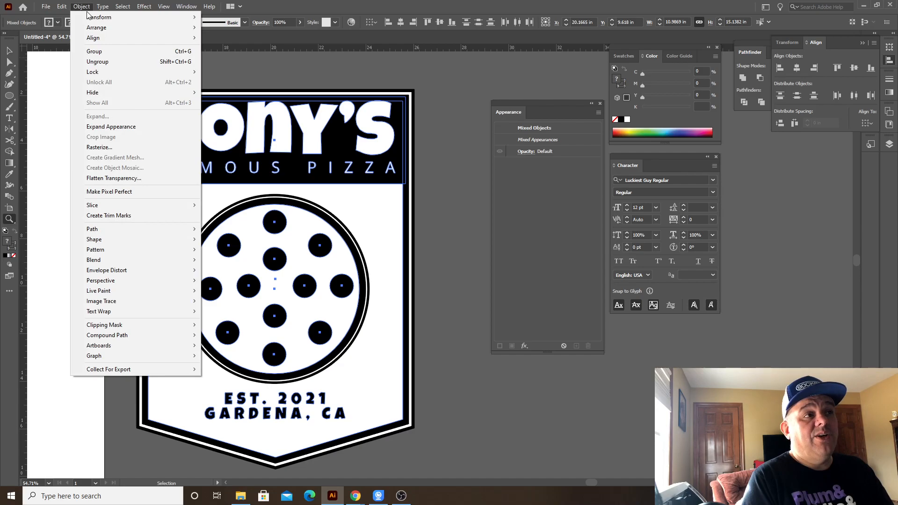
pyautogui.click(134, 127)
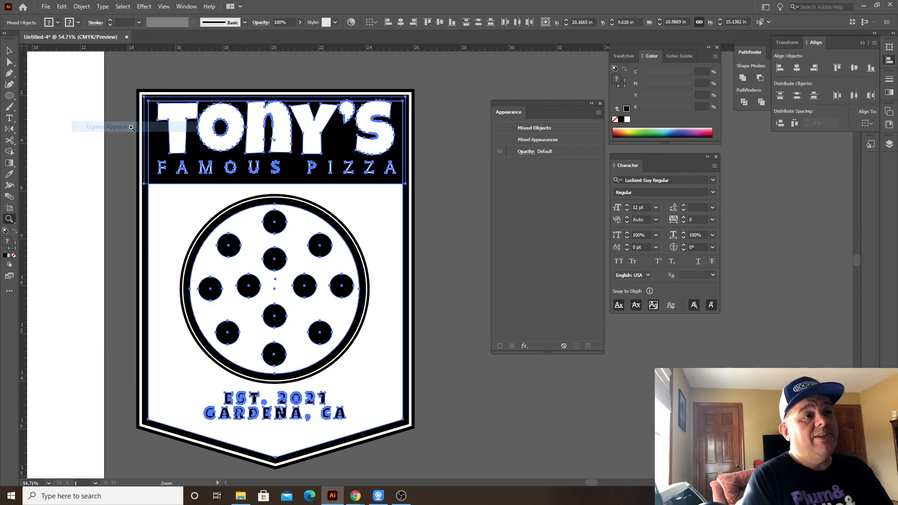
pyautogui.moveTo(136, 94); pyautogui.dragTo(188, 117)
pyautogui.moveTo(231, 165); pyautogui.dragTo(235, 139)
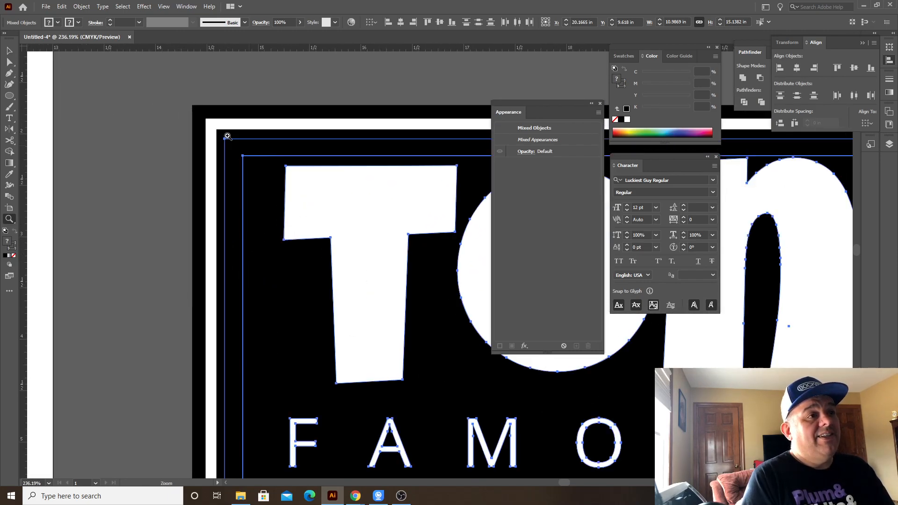
pyautogui.press('v')
pyautogui.press('z')
pyautogui.moveTo(319, 231); pyautogui.dragTo(316, 189)
pyautogui.moveTo(314, 200); pyautogui.dragTo(157, 125)
pyautogui.moveTo(220, 140); pyautogui.dragTo(190, 65)
# - Expand the selected badge artwork with both the Fill and Stroke options enabled
pyautogui.click(80, 6)
pyautogui.moveTo(56, 4)
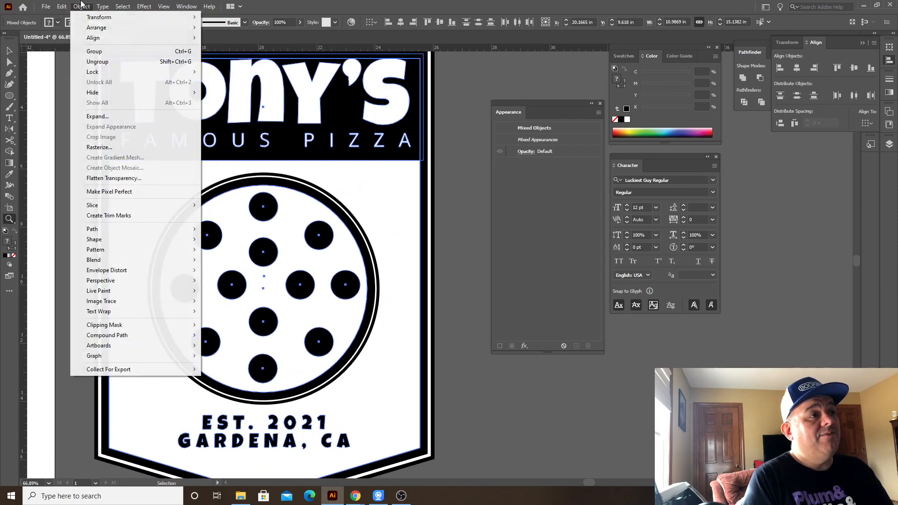
pyautogui.click(127, 117)
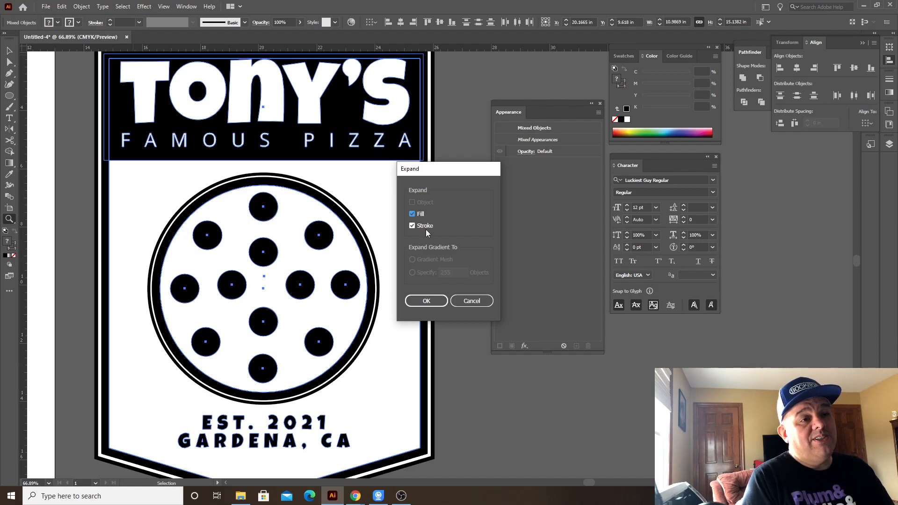
pyautogui.click(433, 302)
pyautogui.moveTo(414, 108); pyautogui.dragTo(336, 193)
pyautogui.moveTo(266, 217); pyautogui.dragTo(373, 169)
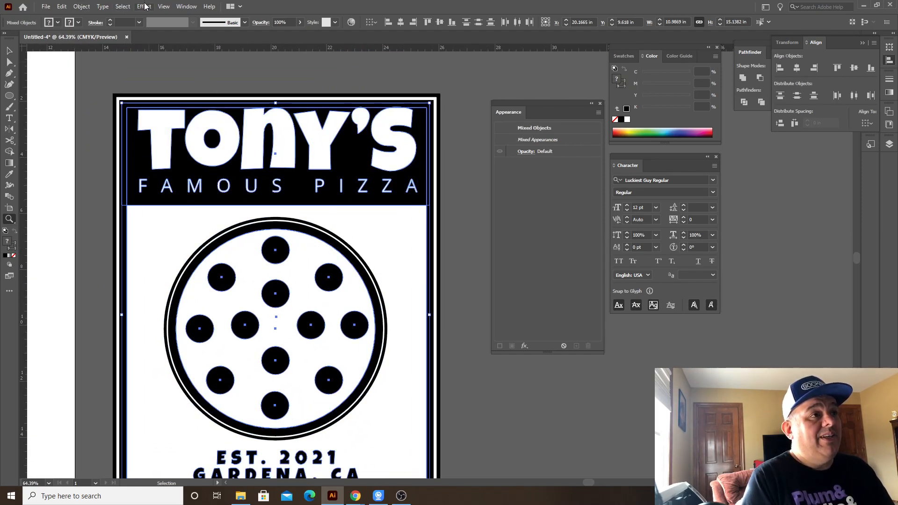
# - Switch to outline view and examine the paths around the TONY'S lettering, headline box and pizza circle for unexpanded strokes
pyautogui.click(165, 7)
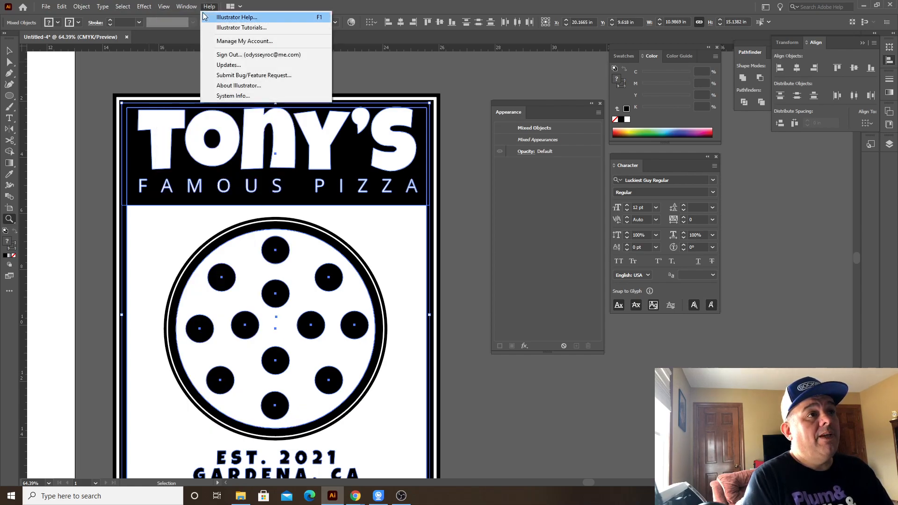
pyautogui.click(180, 17)
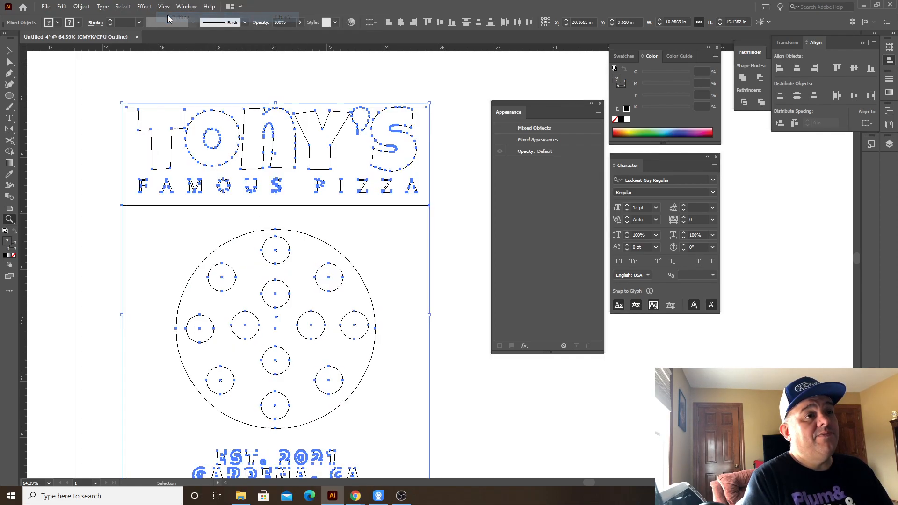
pyautogui.moveTo(154, 95); pyautogui.dragTo(335, 72)
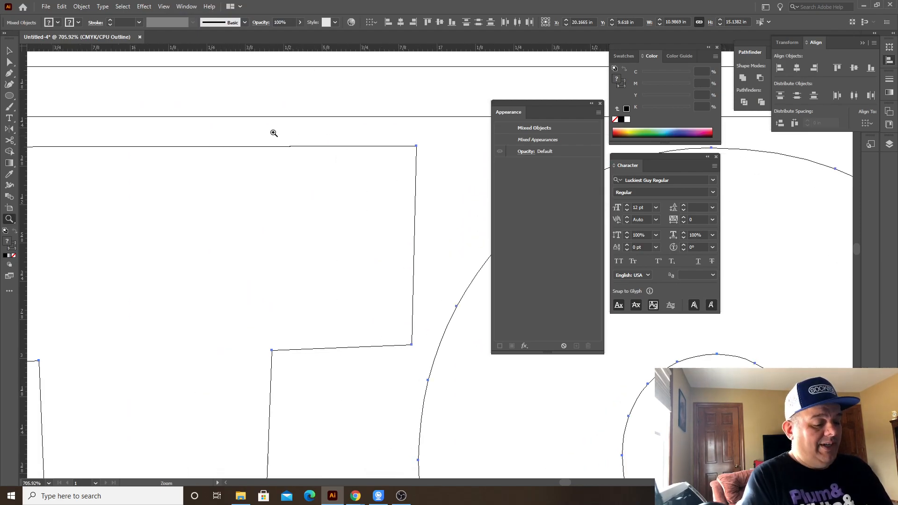
pyautogui.hotkey('ctrl', '0')
pyautogui.moveTo(413, 143); pyautogui.dragTo(220, 179)
pyautogui.moveTo(358, 156); pyautogui.dragTo(215, 141)
pyautogui.click(309, 130)
pyautogui.moveTo(405, 210); pyautogui.dragTo(194, 104)
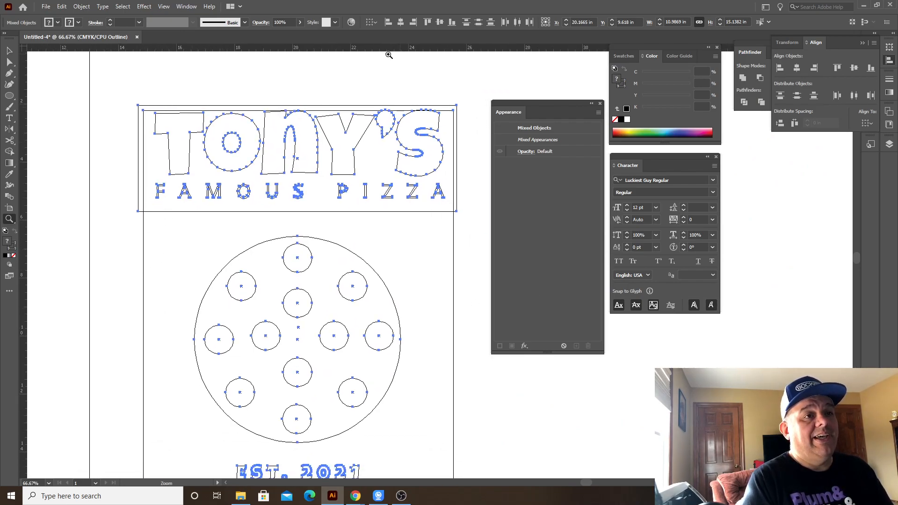
# - Expand the badge artwork a second time to convert its strokes to shapes, and return from outline view to GPU preview
pyautogui.click(80, 7)
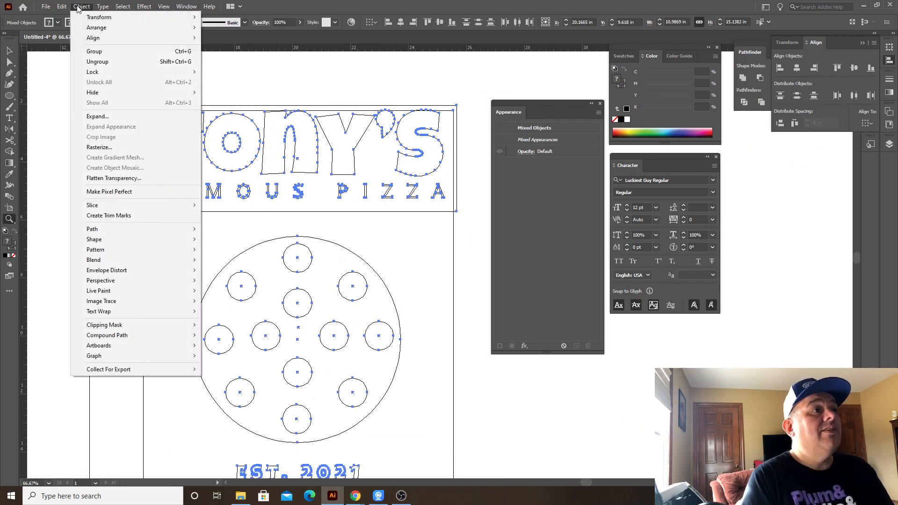
pyautogui.click(124, 119)
pyautogui.press('Return')
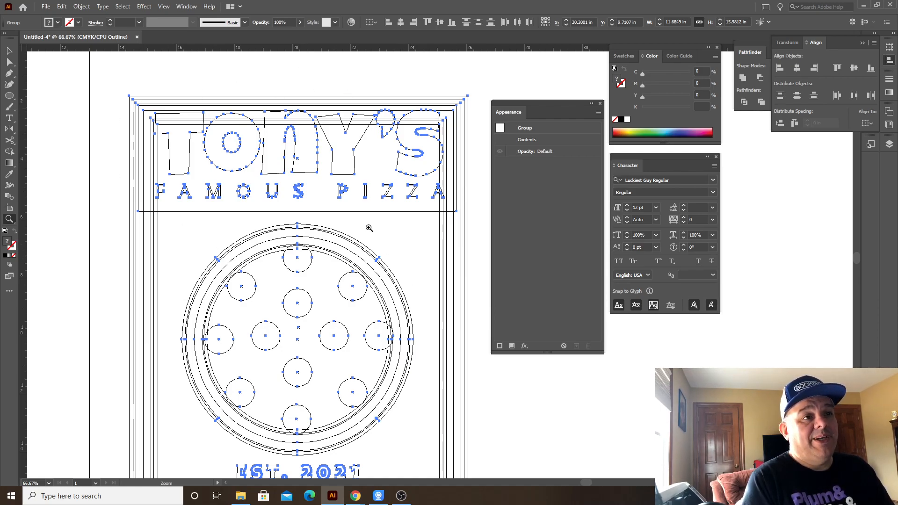
pyautogui.click(165, 7)
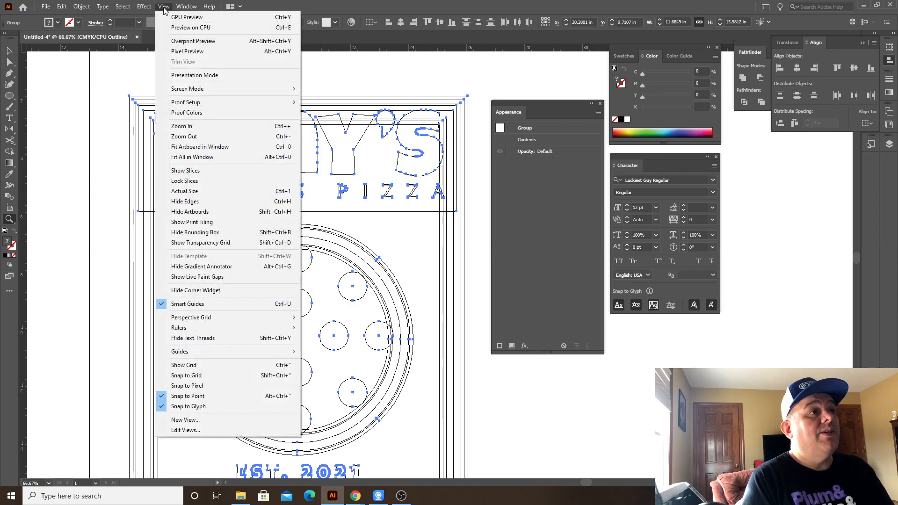
pyautogui.click(173, 19)
pyautogui.moveTo(427, 282); pyautogui.dragTo(388, 147)
pyautogui.moveTo(216, 226); pyautogui.dragTo(252, 240)
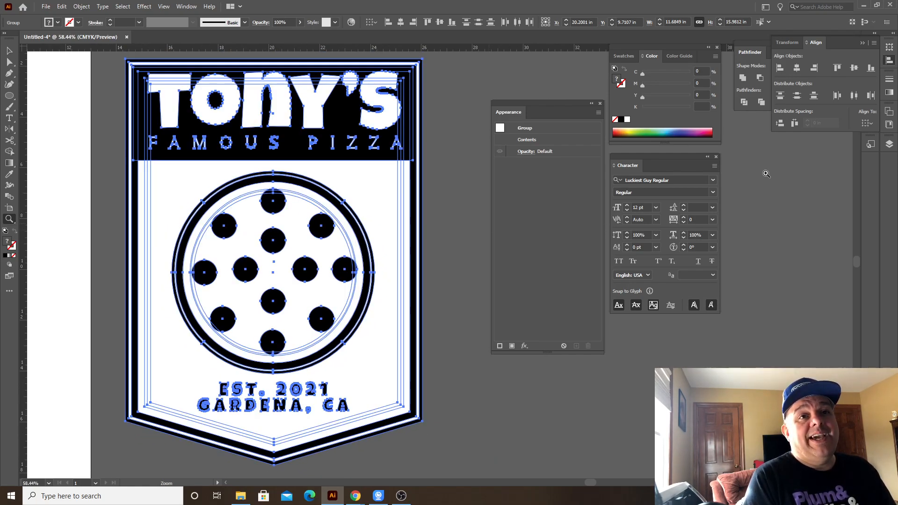
# - Apply the Pathfinder Merge operation to the expanded badge and deselect it
pyautogui.moveTo(755, 55); pyautogui.dragTo(507, 58)
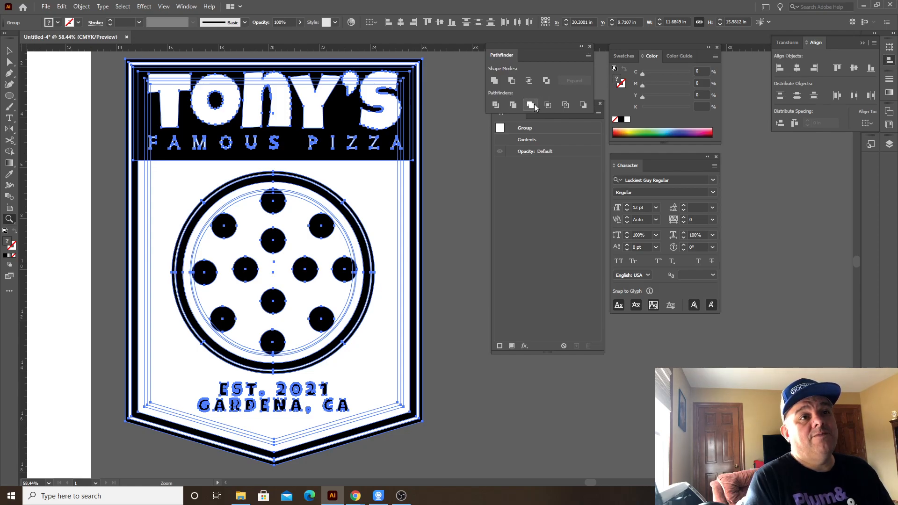
pyautogui.click(535, 106)
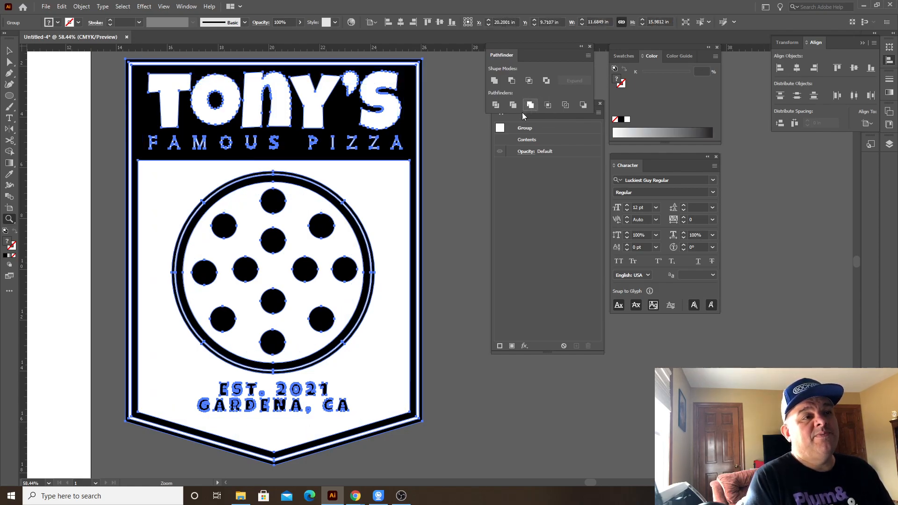
pyautogui.click(454, 139)
pyautogui.press('Tab')
pyautogui.moveTo(598, 170); pyautogui.dragTo(622, 159)
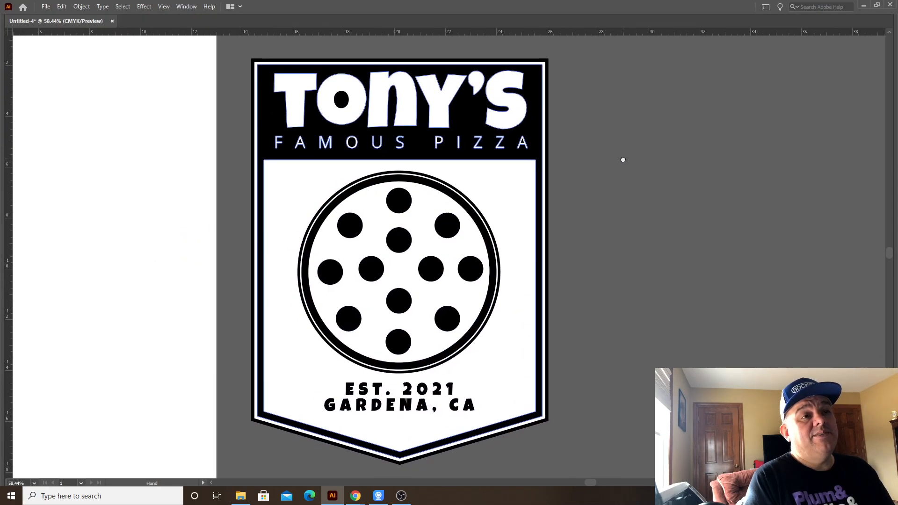
# - Try pulling the white shield panel out of the merged badge with Direct Selection, and undo the move
pyautogui.press('a')
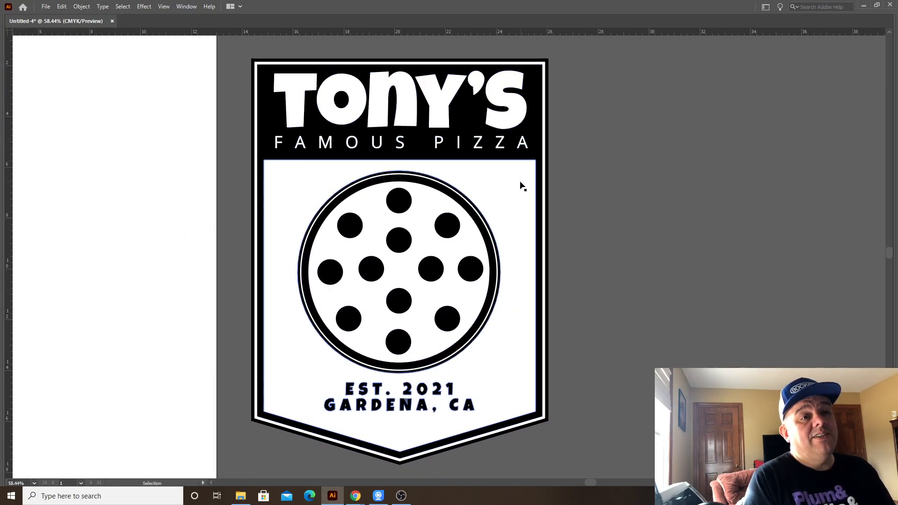
pyautogui.moveTo(531, 185); pyautogui.dragTo(737, 160)
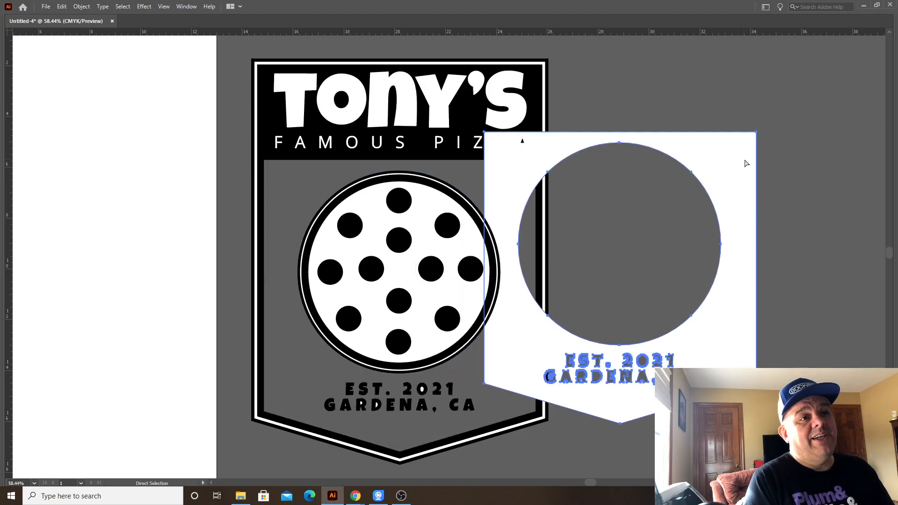
pyautogui.hotkey('ctrl', 'z')
# - Select the white shield panel and everything with the same fill color, and delete all of these white shapes from the badge
pyautogui.press('Tab')
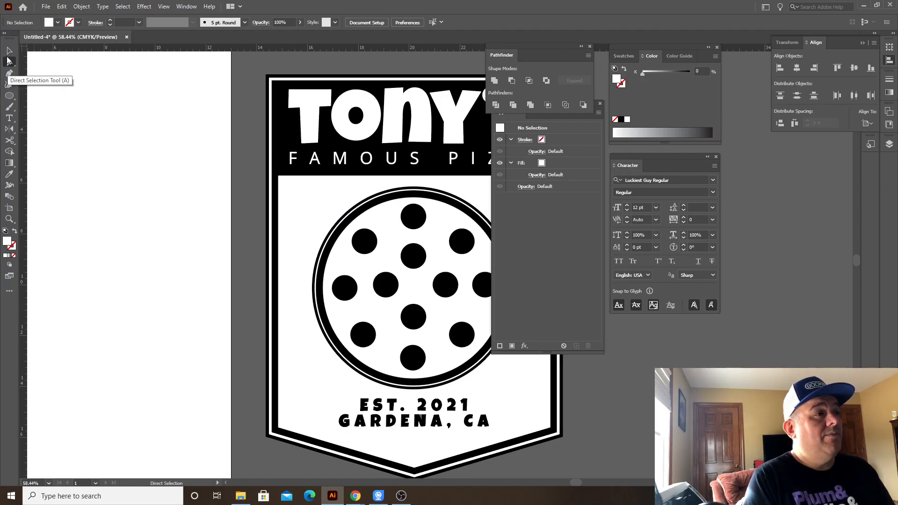
pyautogui.press('Tab')
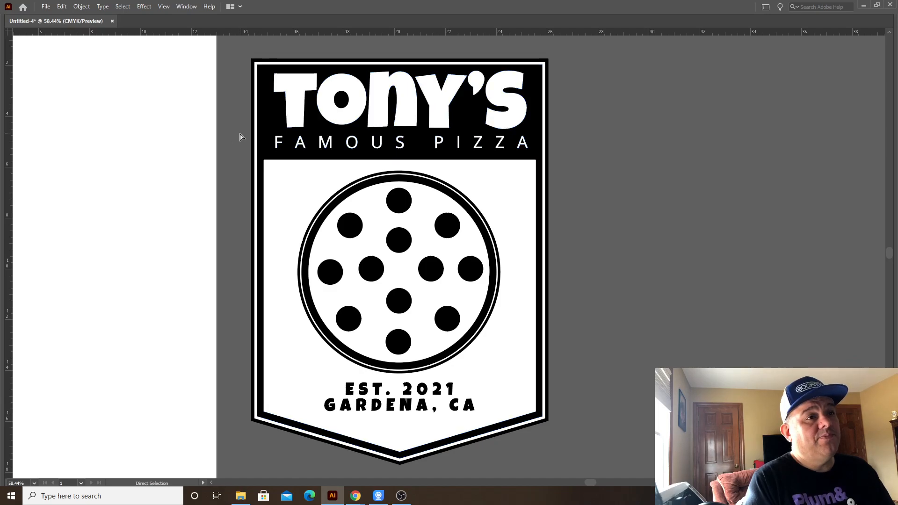
pyautogui.press('Tab')
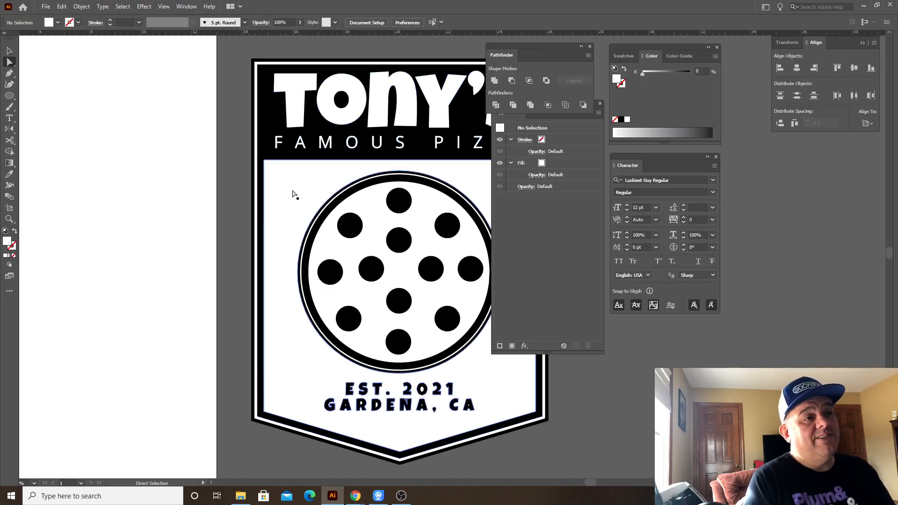
pyautogui.click(295, 200)
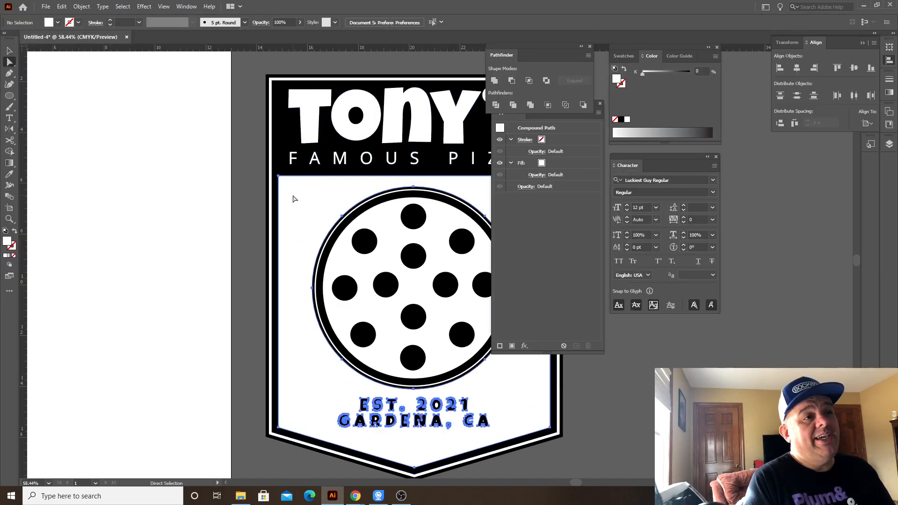
pyautogui.click(123, 7)
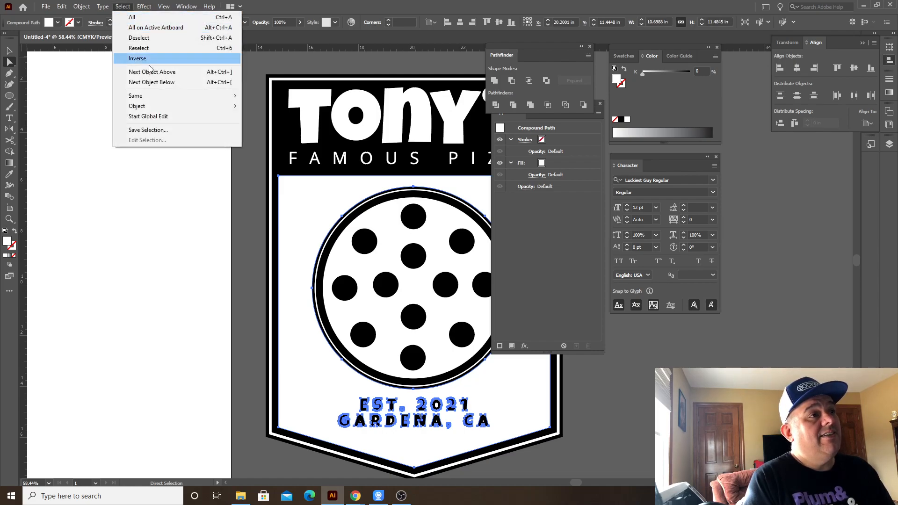
pyautogui.moveTo(184, 95)
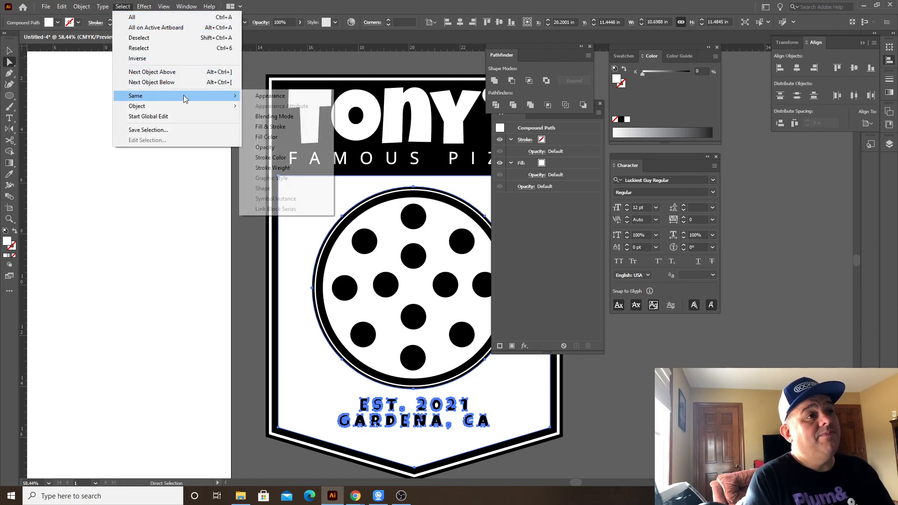
pyautogui.click(292, 137)
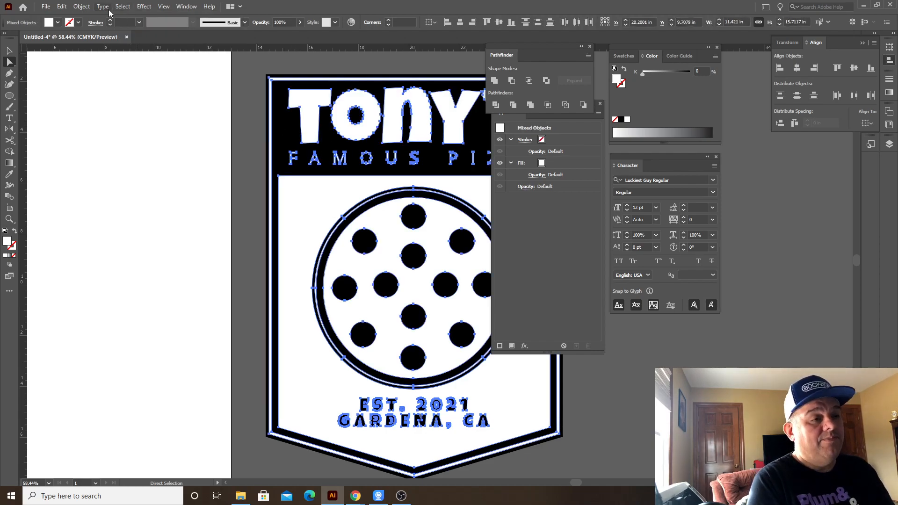
pyautogui.press('Delete')
# - Set the active fill to None with nothing selected
pyautogui.moveTo(270, 71); pyautogui.dragTo(182, 56)
pyautogui.moveTo(229, 130); pyautogui.dragTo(226, 149)
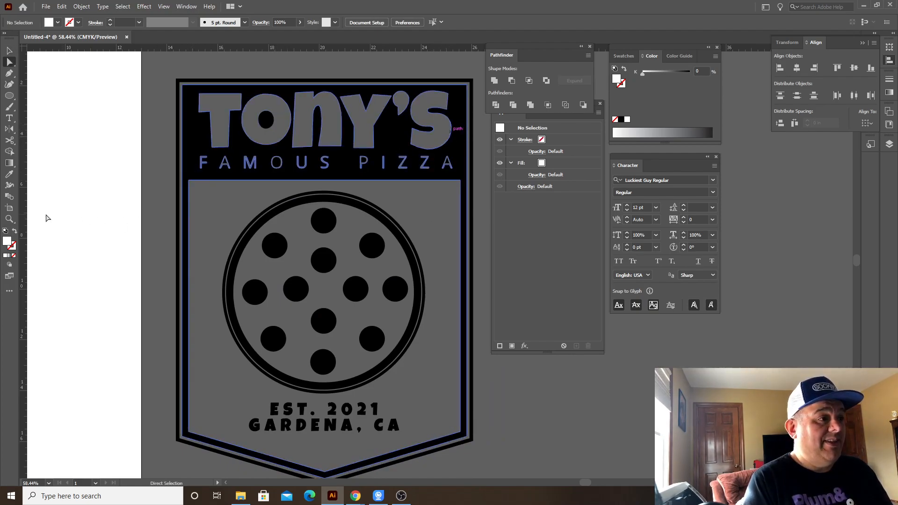
pyautogui.click(14, 256)
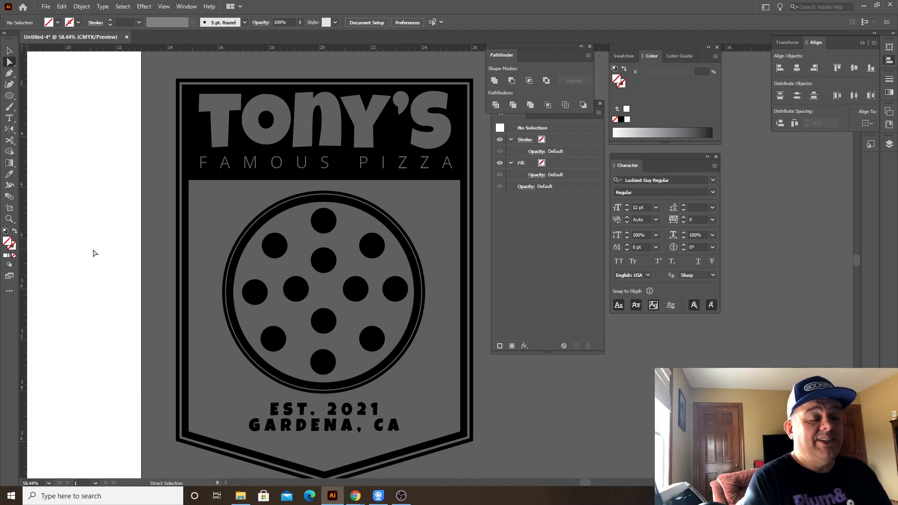
# - Draw a rectangle with no fill and no stroke, about 2.87 by 2.98 in, on the empty canvas beside the badge
pyautogui.moveTo(268, 216); pyautogui.dragTo(181, 219)
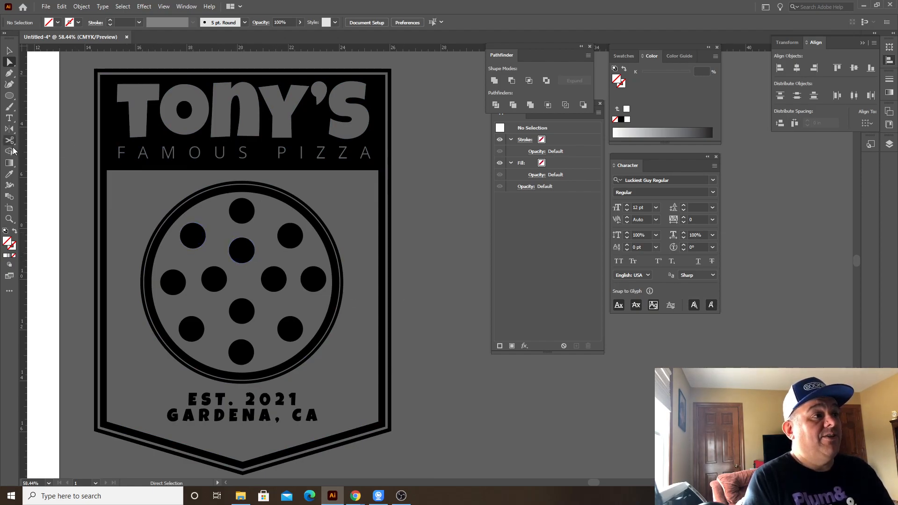
pyautogui.click(10, 95)
pyautogui.click(26, 96)
pyautogui.moveTo(415, 215); pyautogui.dragTo(482, 290)
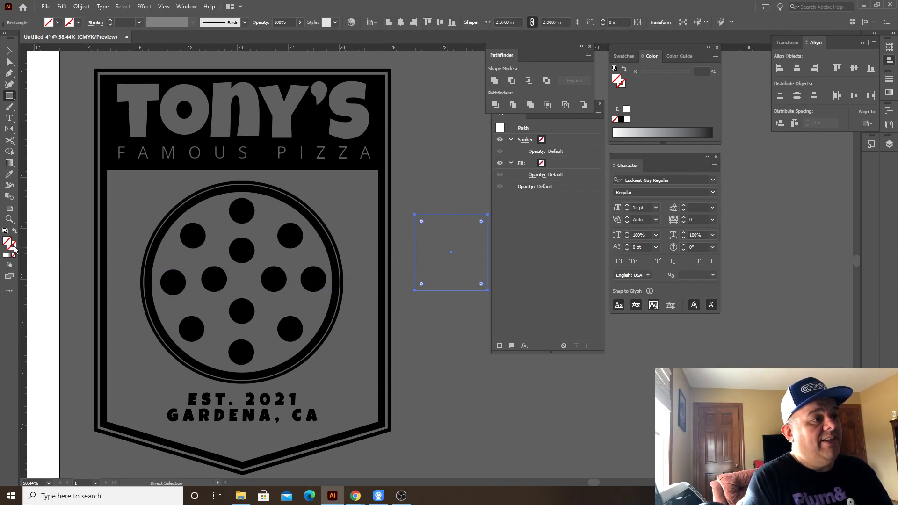
# - Select every object sharing the empty rectangle's fill color and delete them all to clear invisible shapes
pyautogui.click(123, 7)
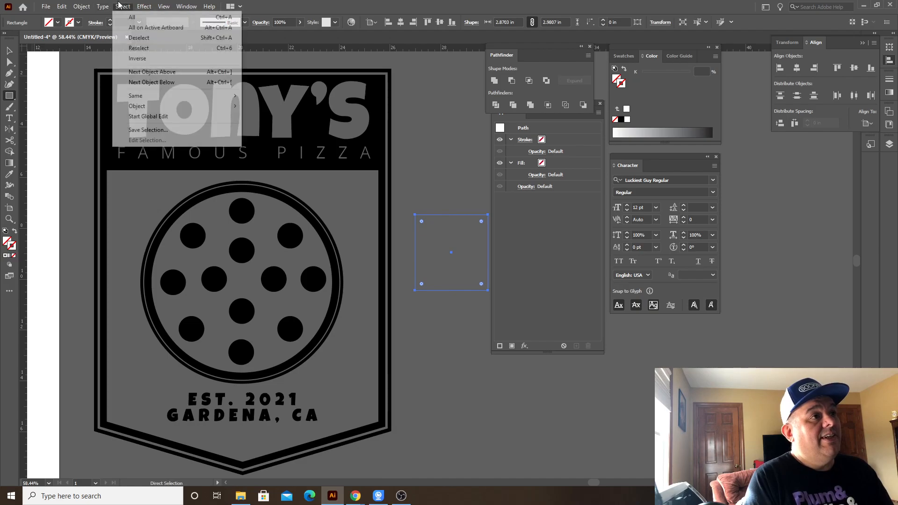
pyautogui.moveTo(182, 102)
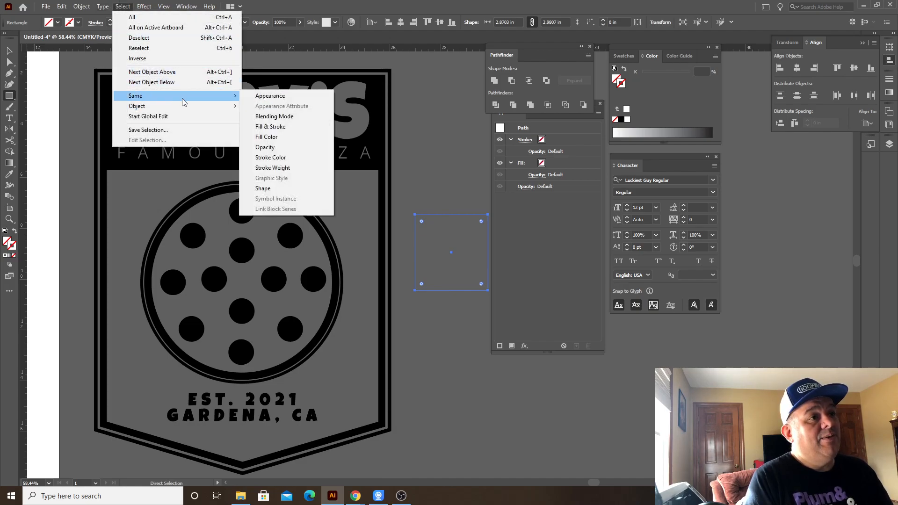
pyautogui.click(281, 136)
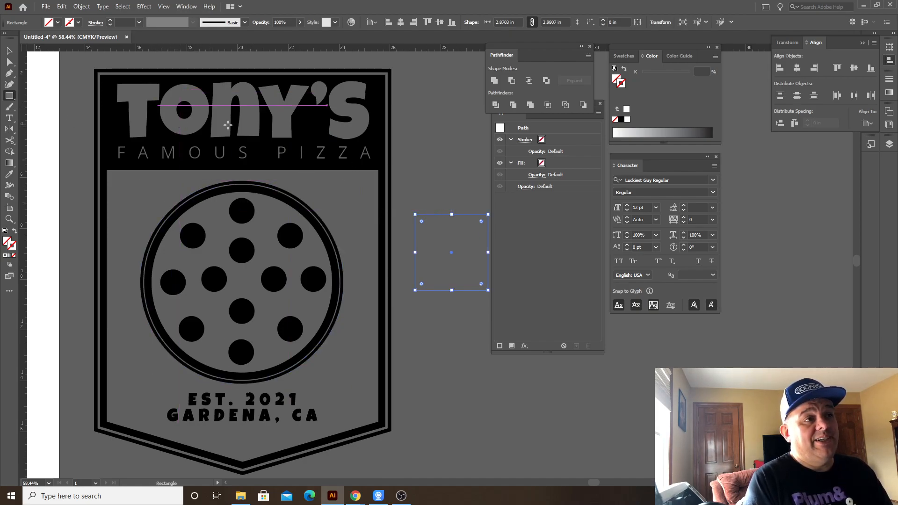
pyautogui.press('Delete')
# - Move the whole TONY'S badge onto the white artboard and deselect it
pyautogui.press('Tab')
pyautogui.moveTo(279, 278); pyautogui.dragTo(454, 280)
pyautogui.moveTo(477, 253); pyautogui.dragTo(464, 242)
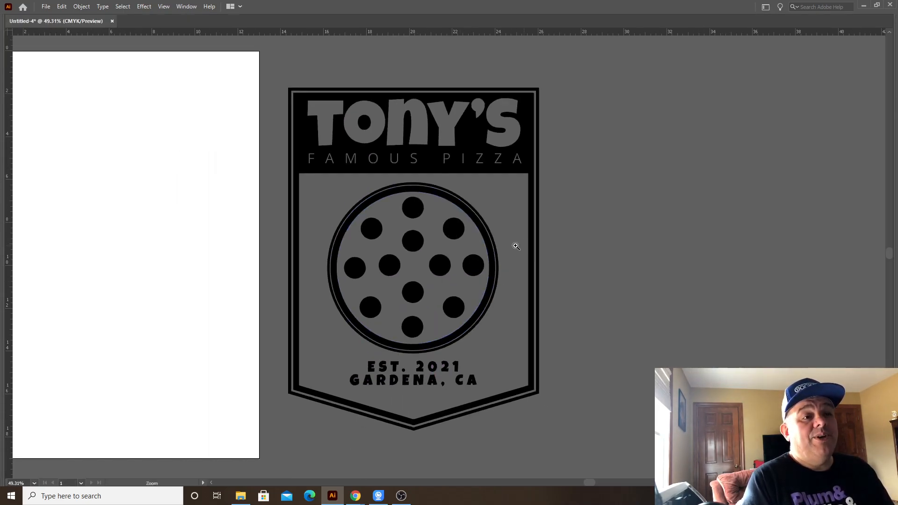
pyautogui.moveTo(520, 246); pyautogui.dragTo(369, 126)
pyautogui.moveTo(635, 428); pyautogui.dragTo(635, 428)
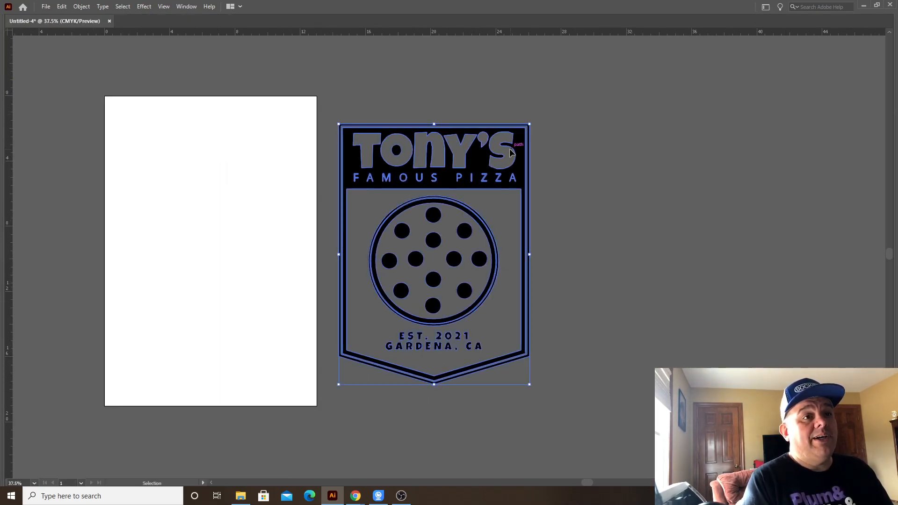
pyautogui.click(334, 94)
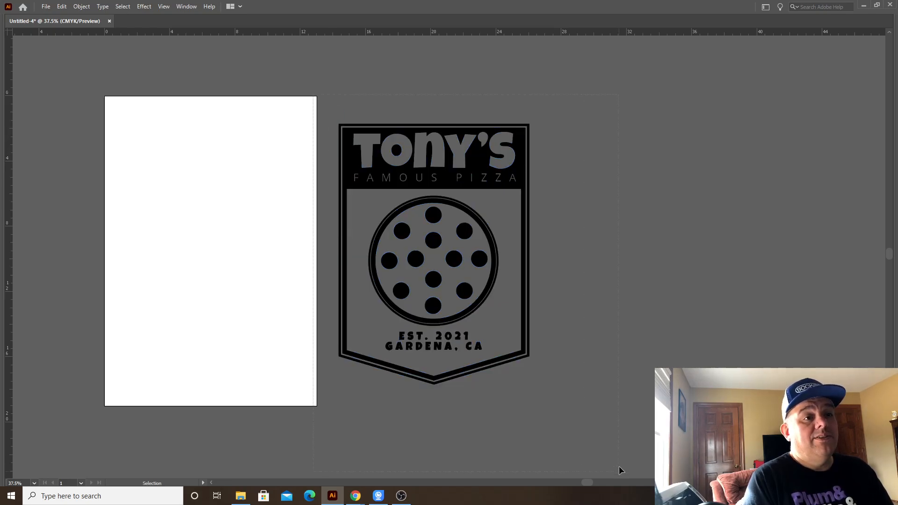
pyautogui.moveTo(450, 173); pyautogui.dragTo(232, 167)
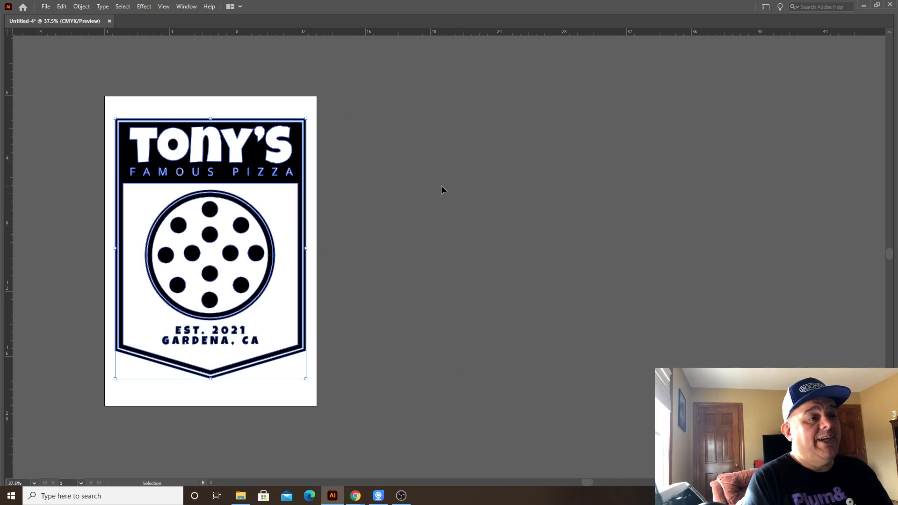
pyautogui.click(442, 186)
pyautogui.moveTo(402, 230); pyautogui.dragTo(429, 208)
pyautogui.moveTo(172, 136); pyautogui.dragTo(191, 140)
pyautogui.click(44, 5)
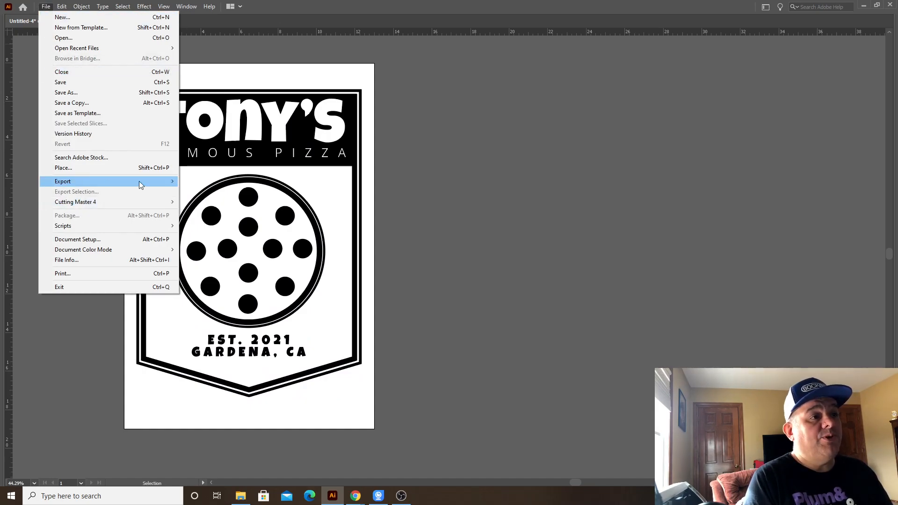
pyautogui.moveTo(169, 182)
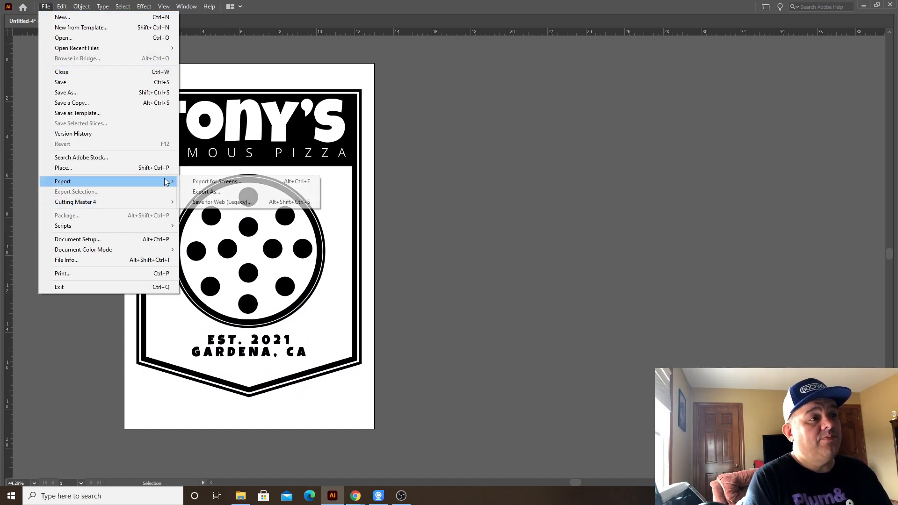
pyautogui.click(225, 191)
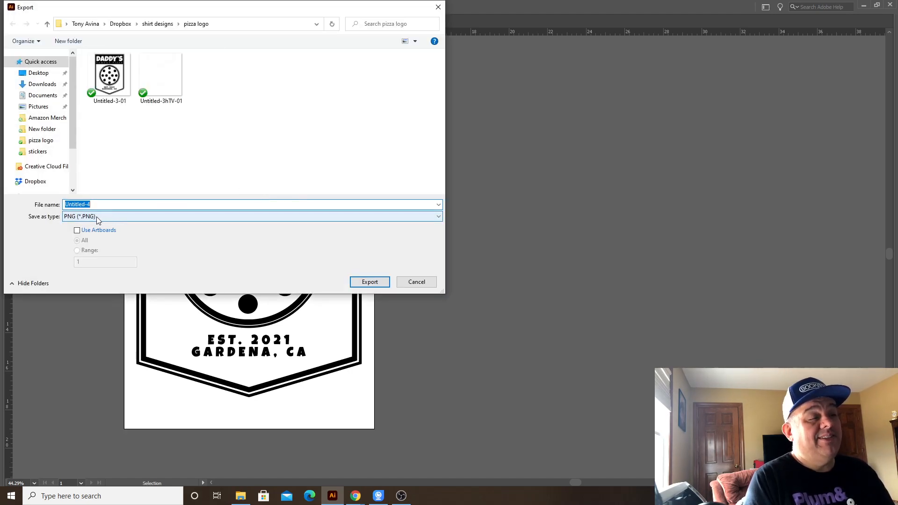
pyautogui.click(101, 205)
pyautogui.doubleClick(102, 205)
pyautogui.write('S')
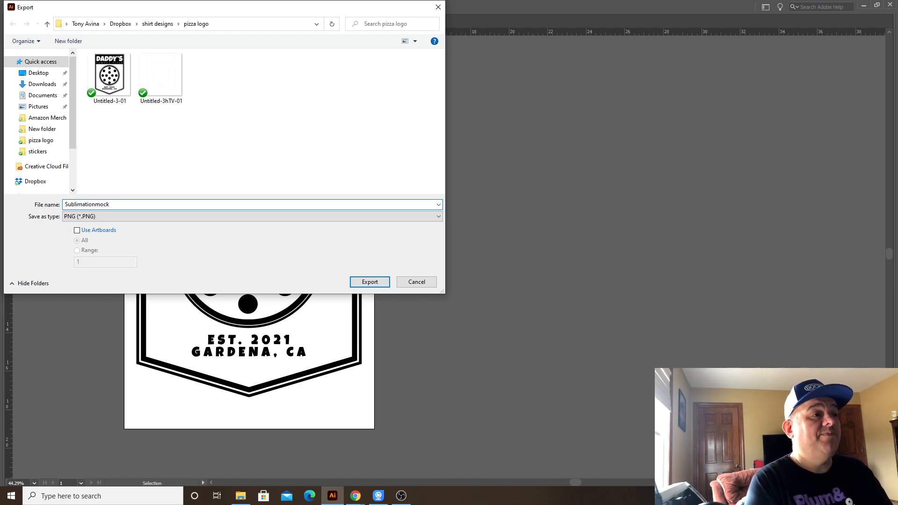
pyautogui.write('ublimationmock')
pyautogui.press('Return')
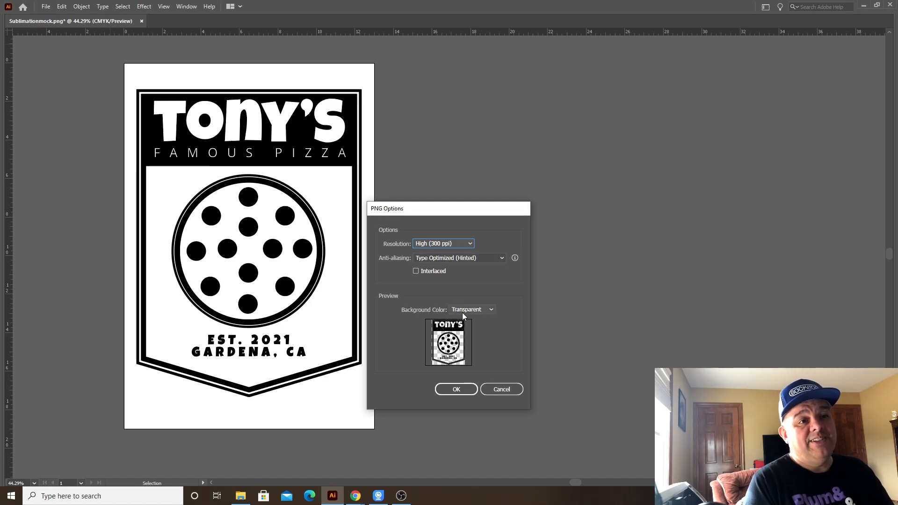
pyautogui.click(501, 389)
pyautogui.click(46, 7)
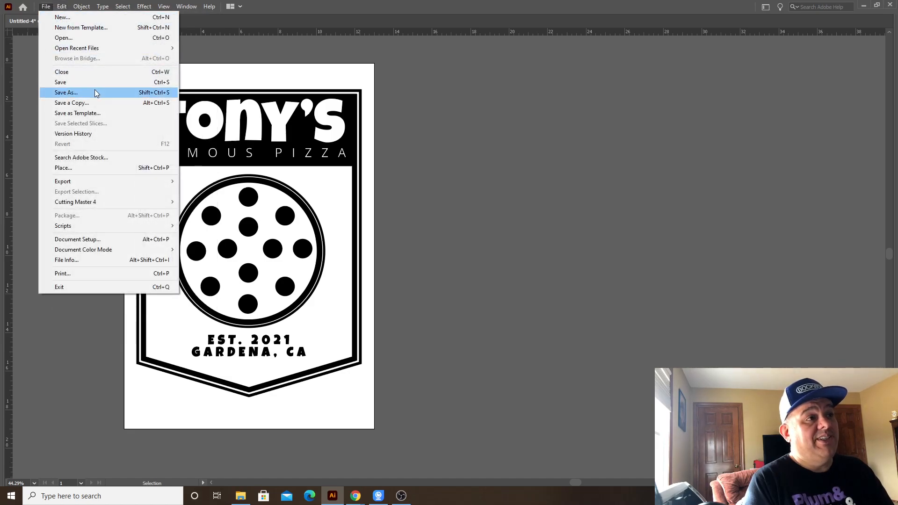
pyautogui.click(94, 92)
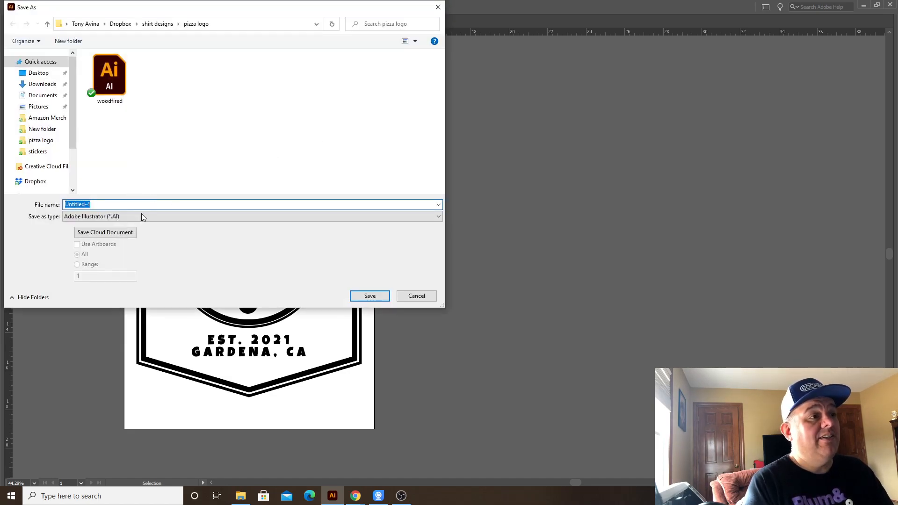
pyautogui.press('Escape')
# - Set up a PNG export of the badge named sublimationmock into the pizza logo folder, using all artboards
pyautogui.click(46, 6)
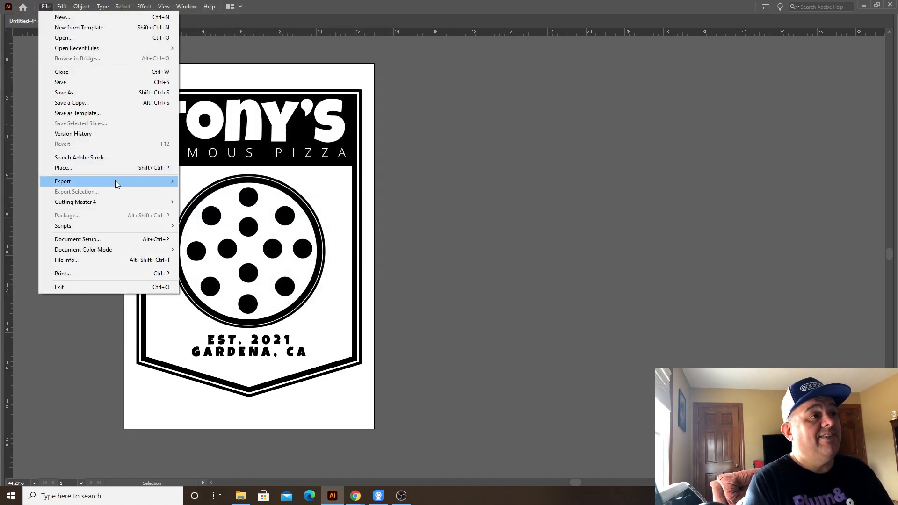
pyautogui.click(210, 191)
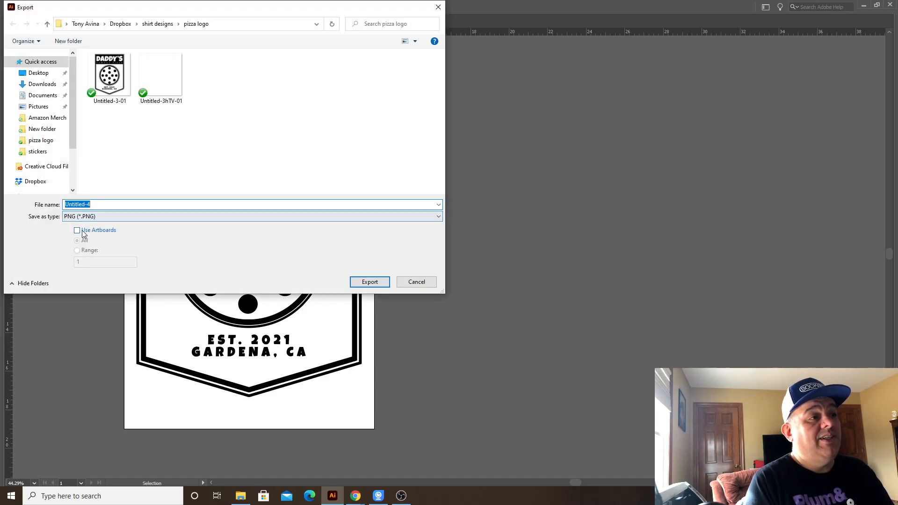
pyautogui.click(77, 236)
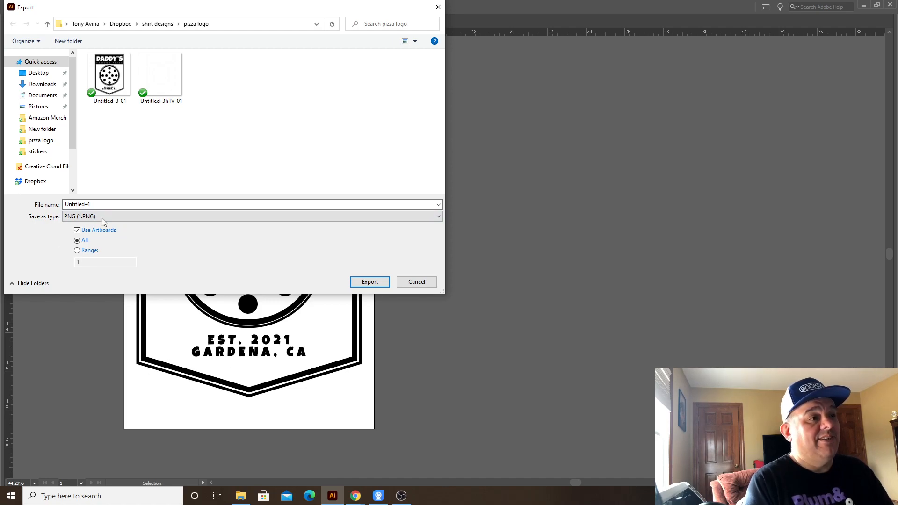
pyautogui.click(114, 214)
pyautogui.click(116, 206)
pyautogui.doubleClick(117, 205)
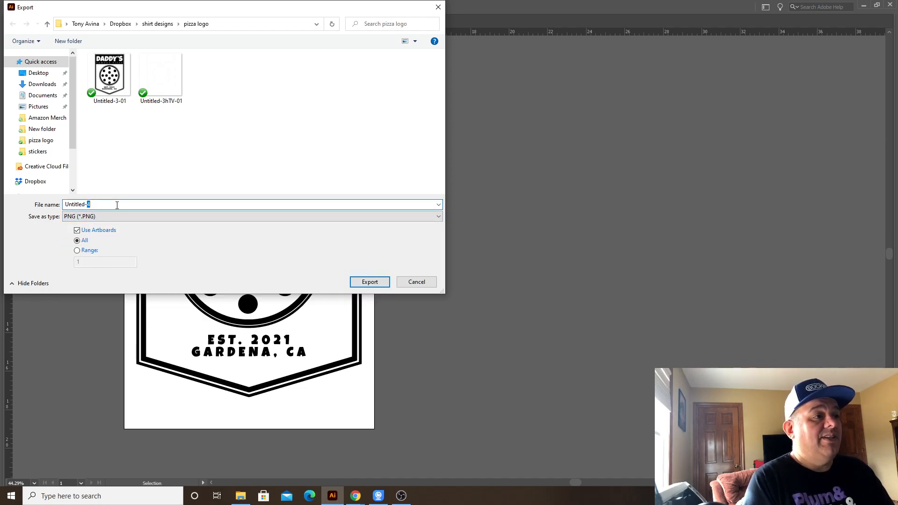
pyautogui.hotkey('ctrl', 'a')
pyautogui.write('sub')
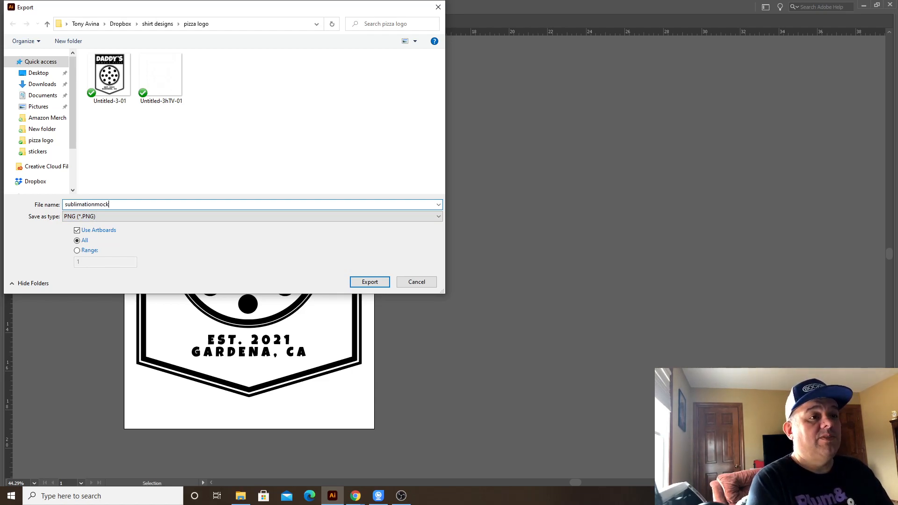
pyautogui.press('Return')
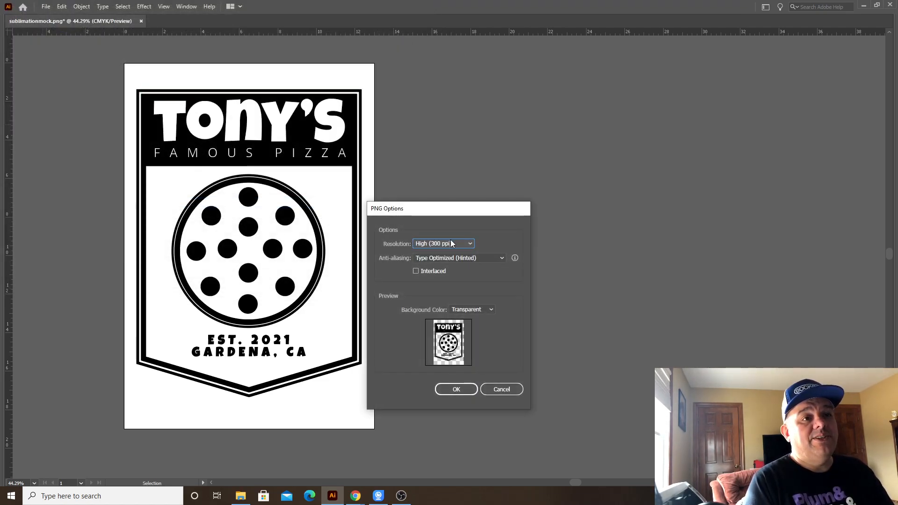
# - Finish the PNG export at High (300 ppi) resolution with a transparent background
pyautogui.click(476, 309)
pyautogui.click(478, 309)
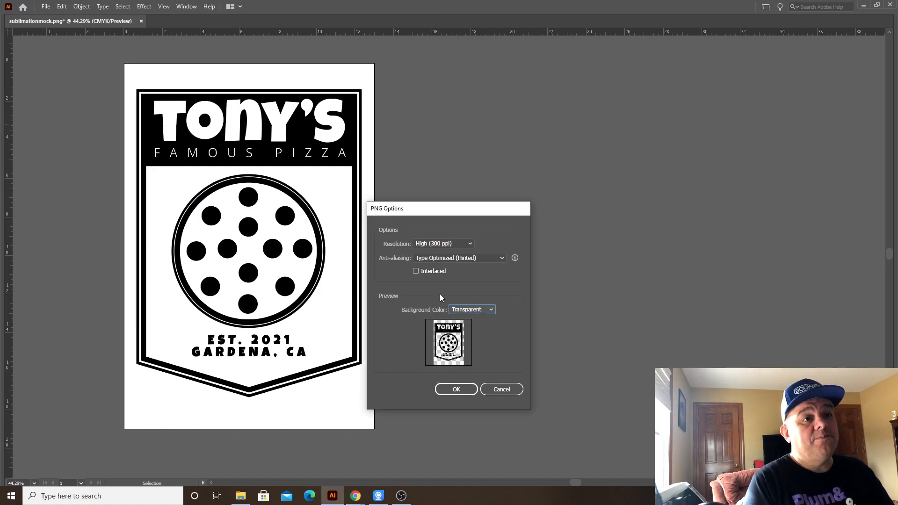
pyautogui.click(469, 391)
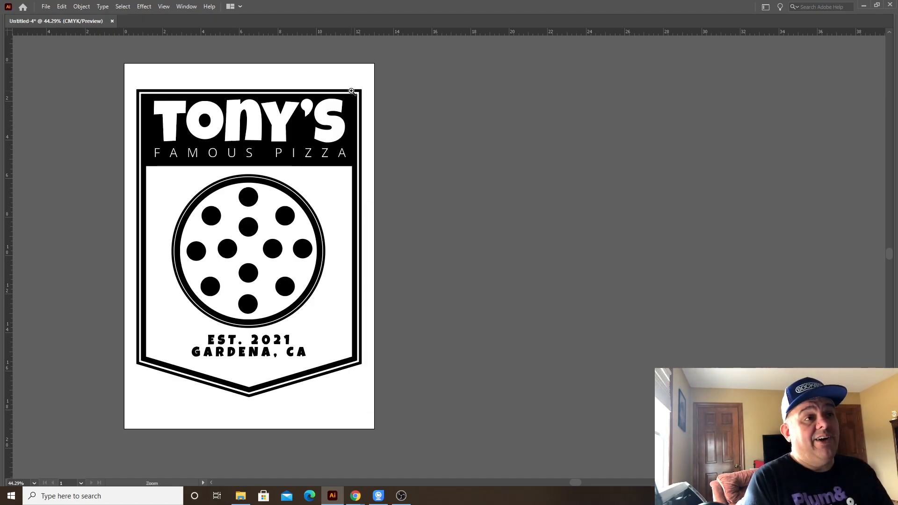
# - Select the black headline panel of the badge and every other object with the same fill color
pyautogui.hotkey('ctrl', 'space')
pyautogui.moveTo(314, 112); pyautogui.dragTo(313, 134)
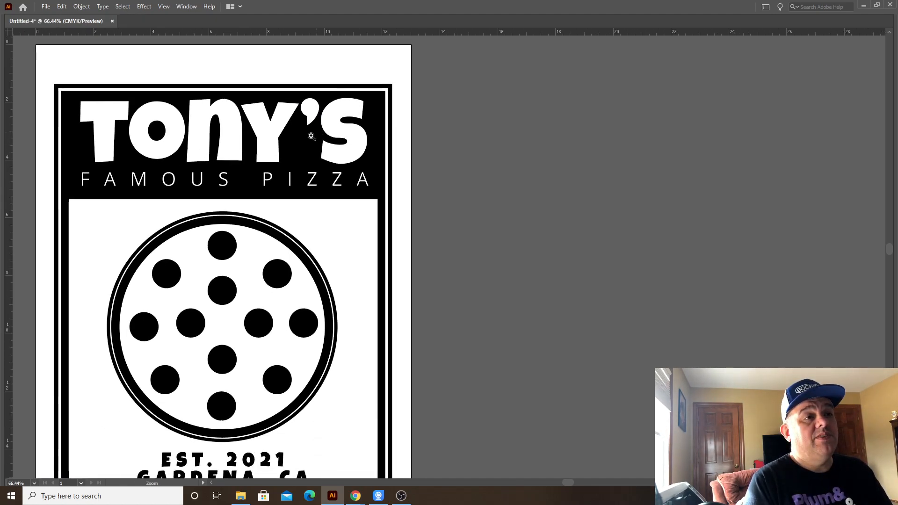
pyautogui.press('space')
pyautogui.moveTo(391, 170); pyautogui.dragTo(493, 132)
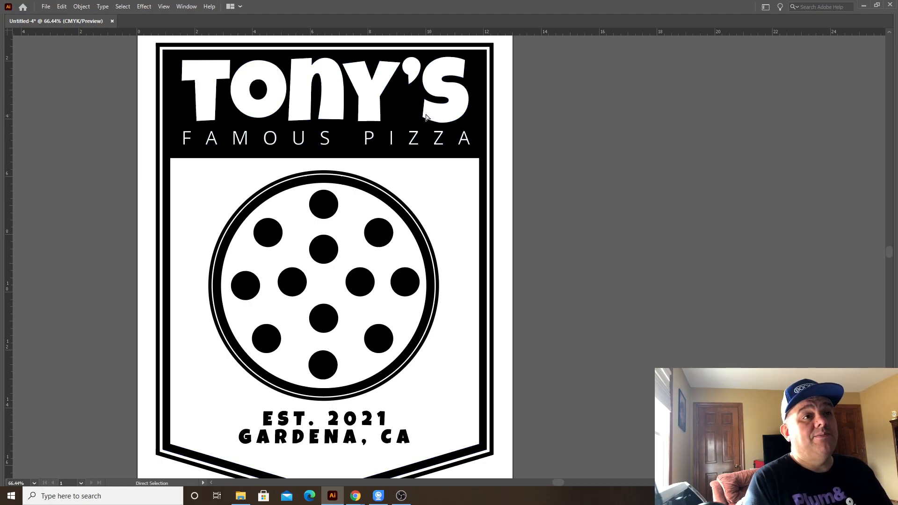
pyautogui.press('Tab')
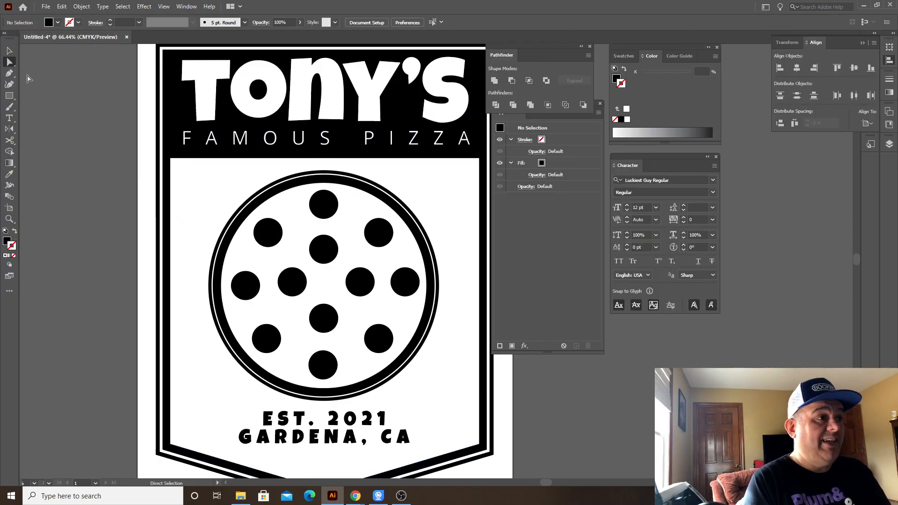
pyautogui.click(189, 122)
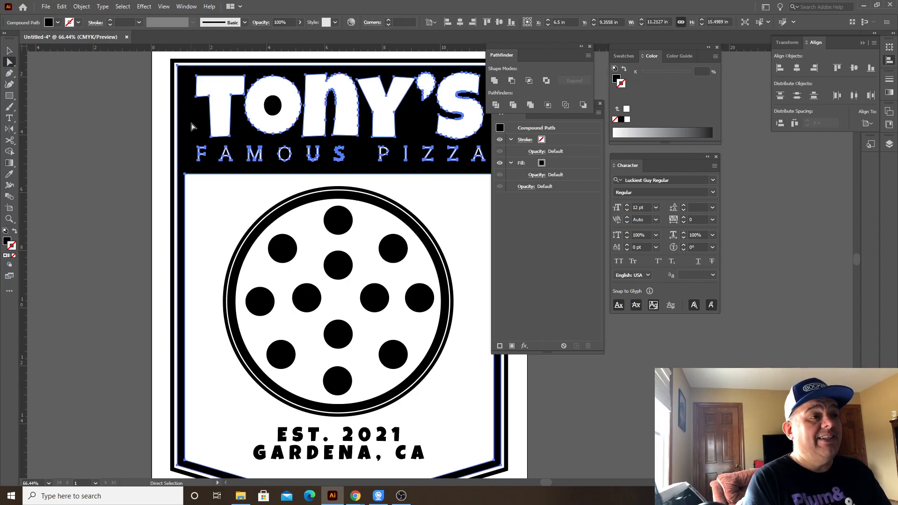
pyautogui.click(84, 8)
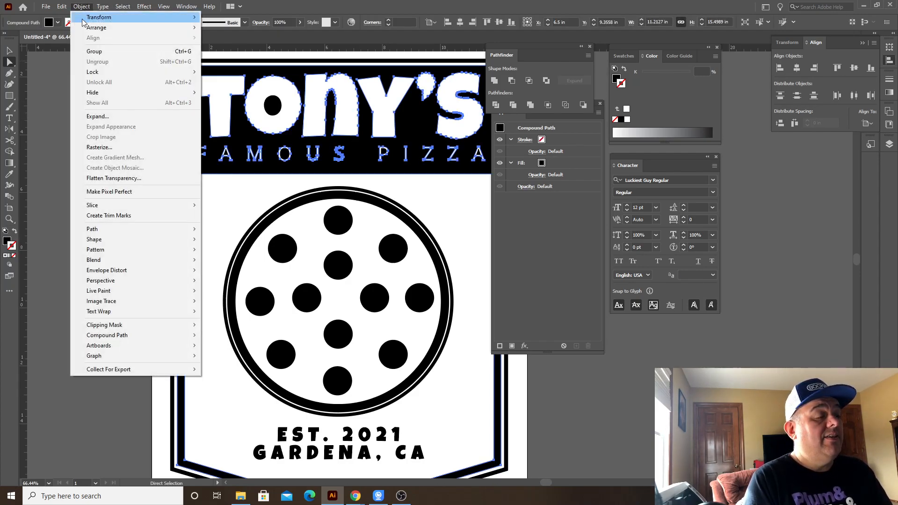
pyautogui.moveTo(123, 6)
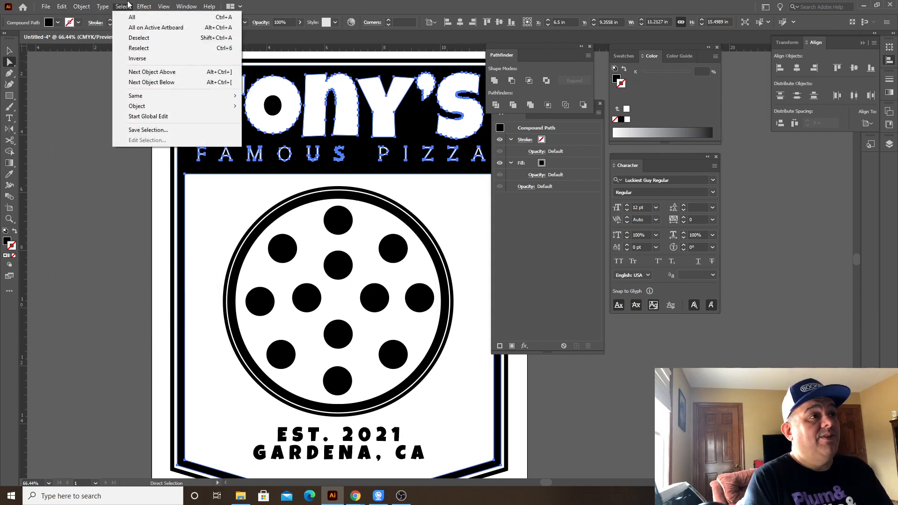
pyautogui.moveTo(156, 97)
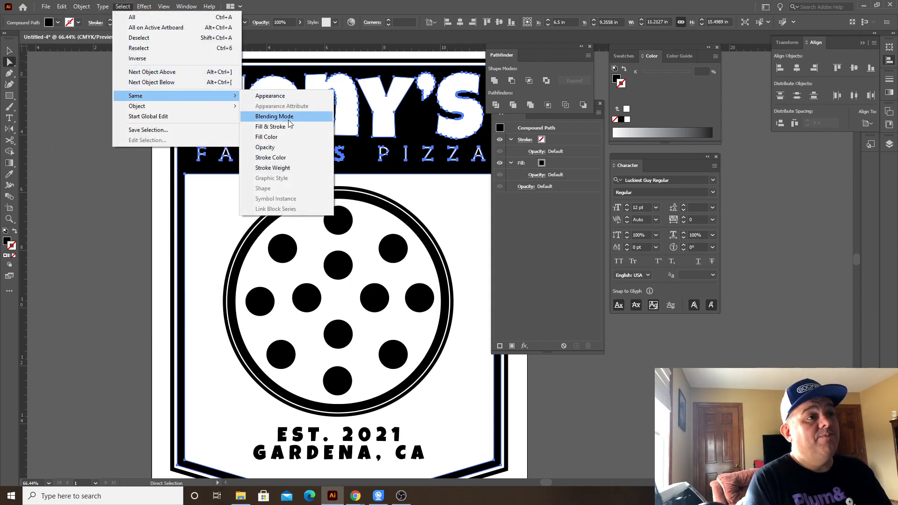
pyautogui.click(264, 137)
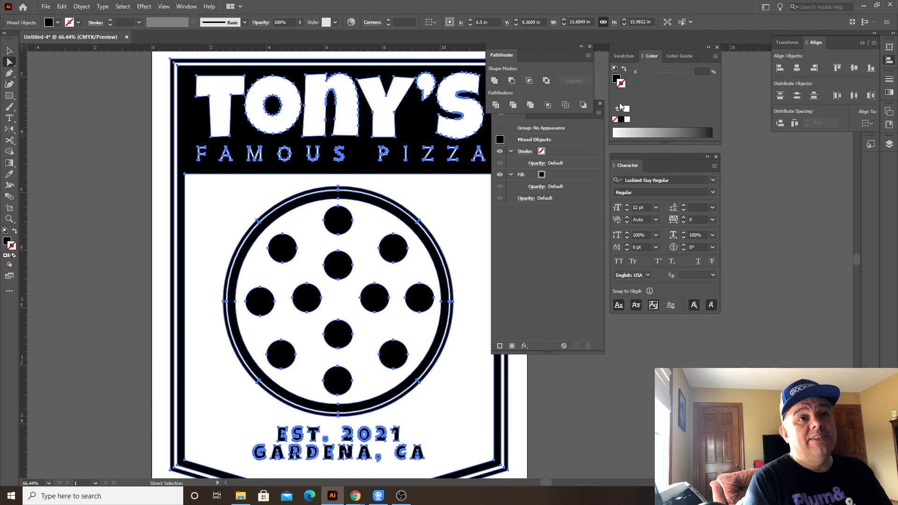
# - Change the fill of all selected badge artwork to white and deselect it
pyautogui.click(617, 79)
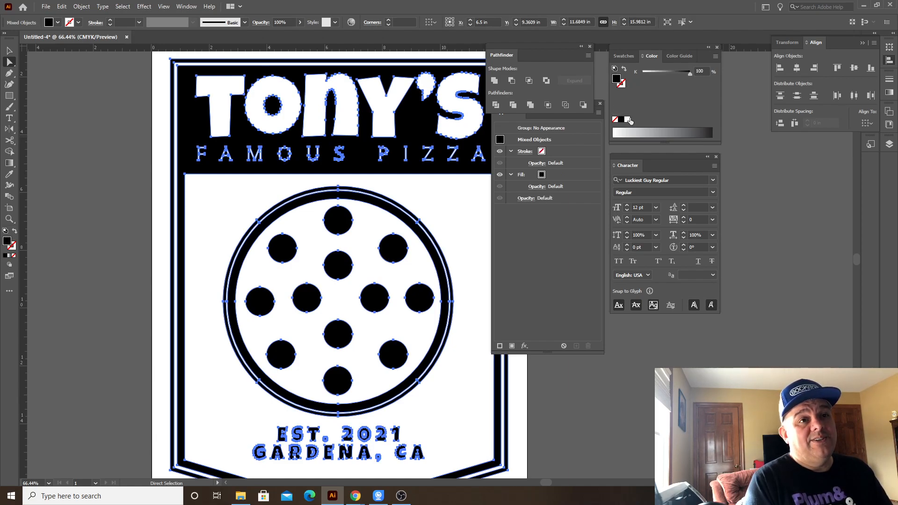
pyautogui.click(628, 120)
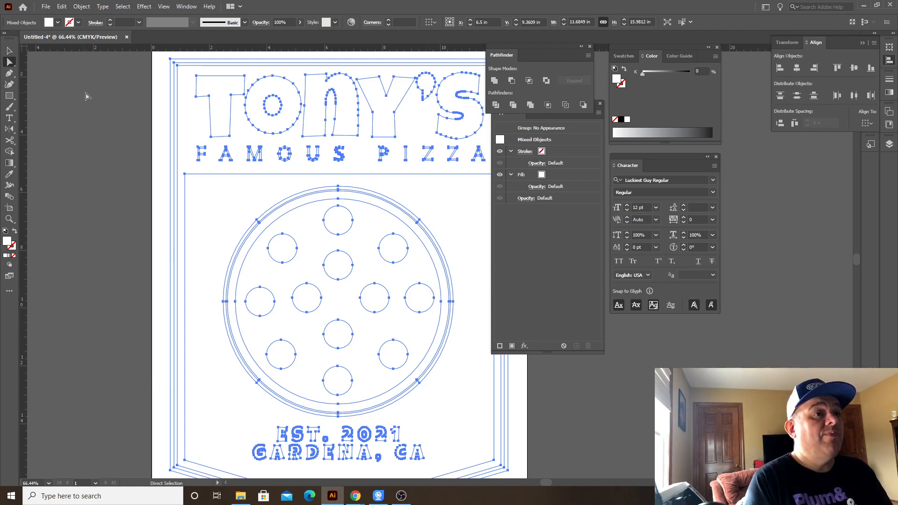
pyautogui.click(117, 95)
pyautogui.press('Tab')
pyautogui.hotkey('ctrl', 'alt', 'space')
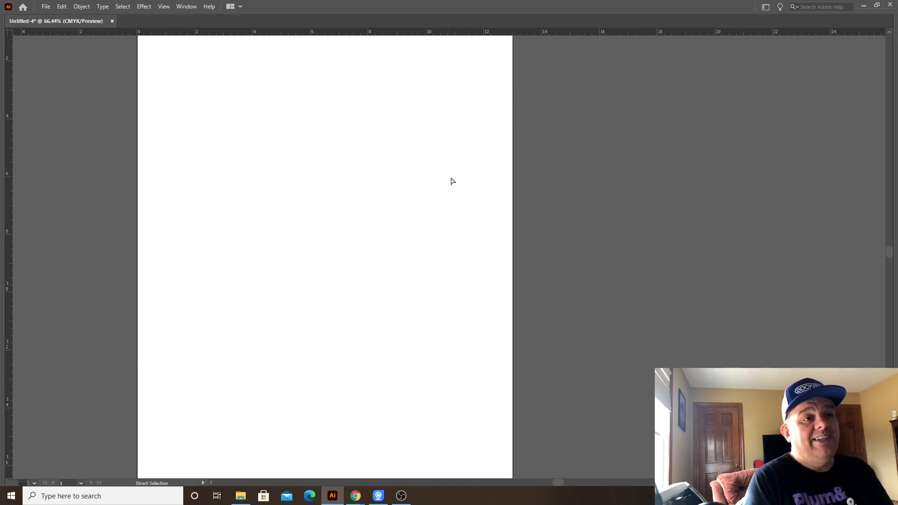
# - Export the white badge as a transparent PNG named htvmock at High (300 ppi) resolution, using all artboards
pyautogui.moveTo(366, 148); pyautogui.dragTo(237, 122)
pyautogui.click(46, 6)
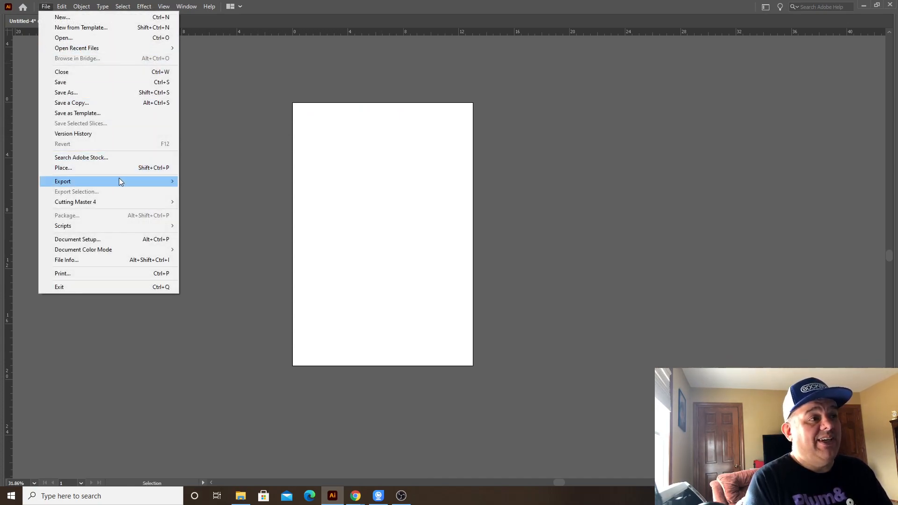
pyautogui.moveTo(119, 180)
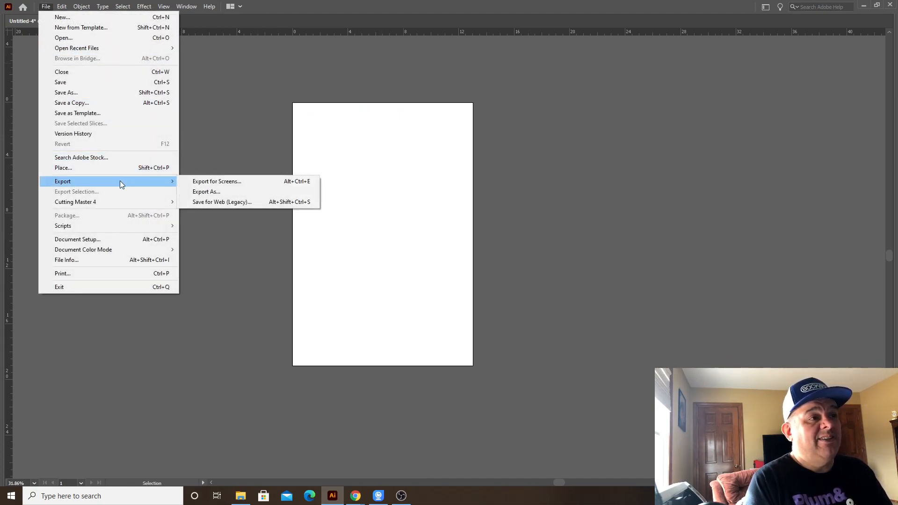
pyautogui.click(271, 190)
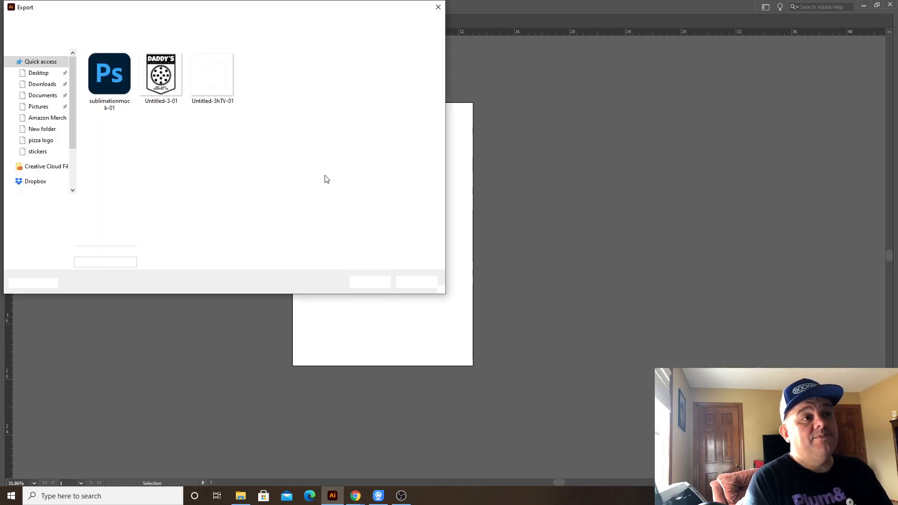
pyautogui.click(77, 230)
pyautogui.click(124, 206)
pyautogui.write('htvmock')
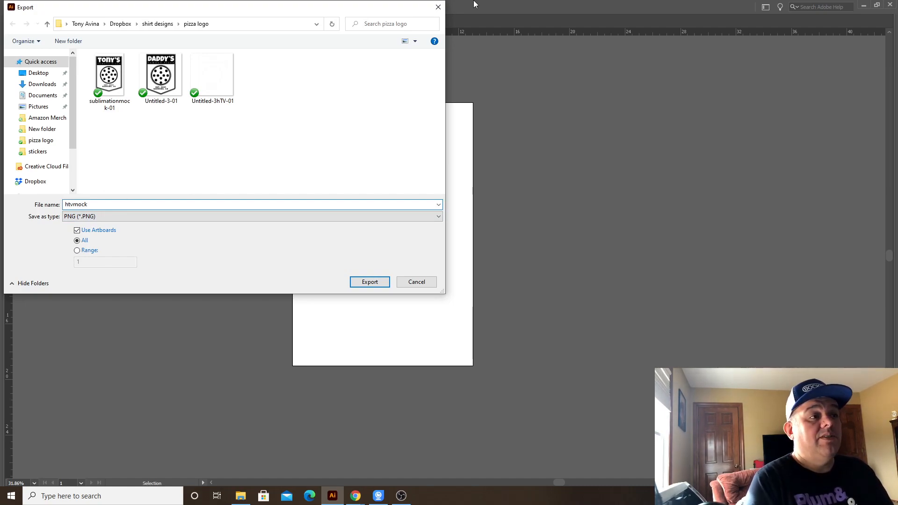
pyautogui.click(369, 282)
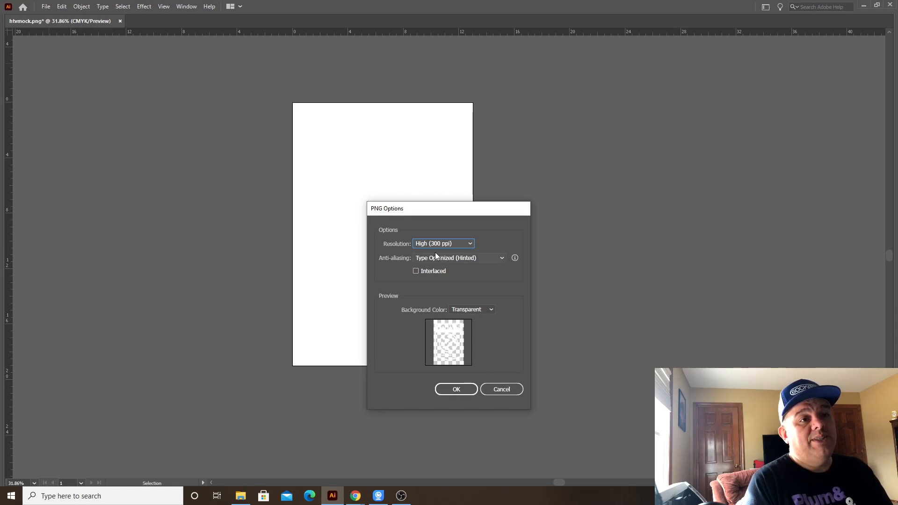
pyautogui.click(460, 388)
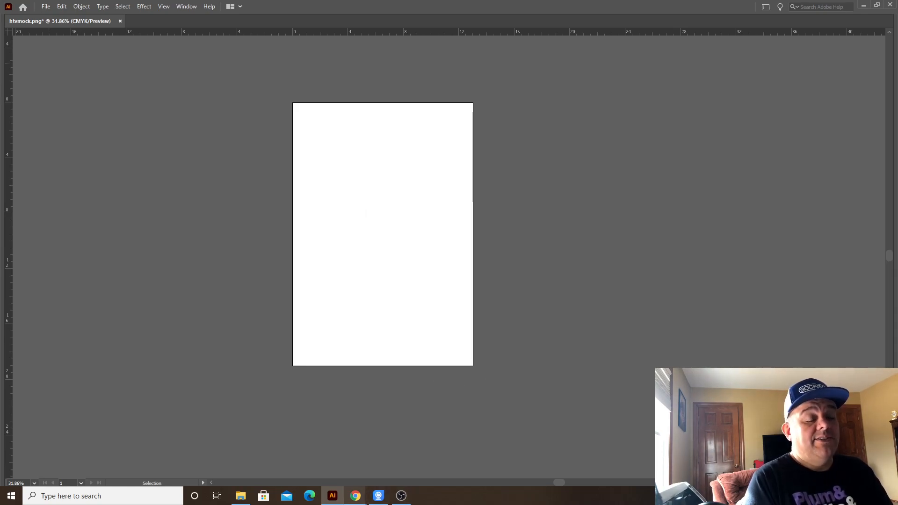
# - Switch to the Placeit raglan tee mockup in Chrome and upload sublimationmock-01 from the pizza logo folder as its design
pyautogui.moveTo(362, 499)
pyautogui.click(391, 479)
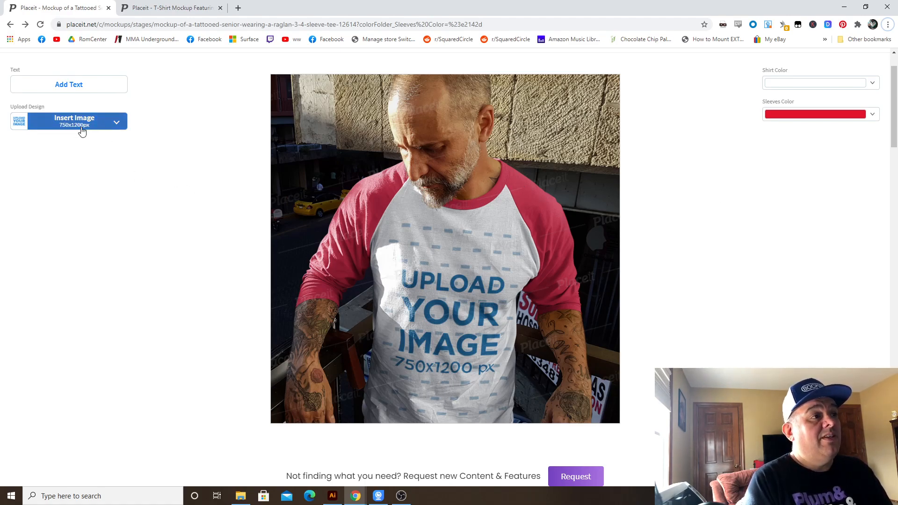
pyautogui.click(808, 116)
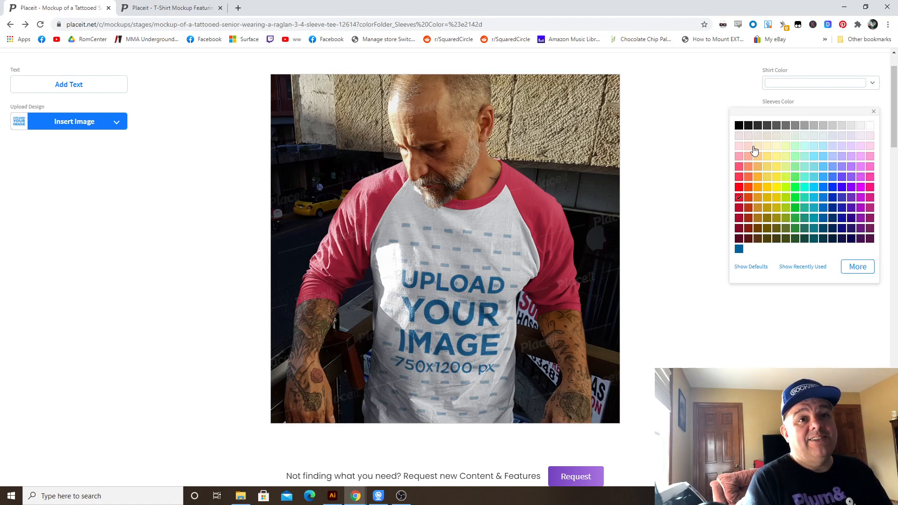
pyautogui.click(159, 286)
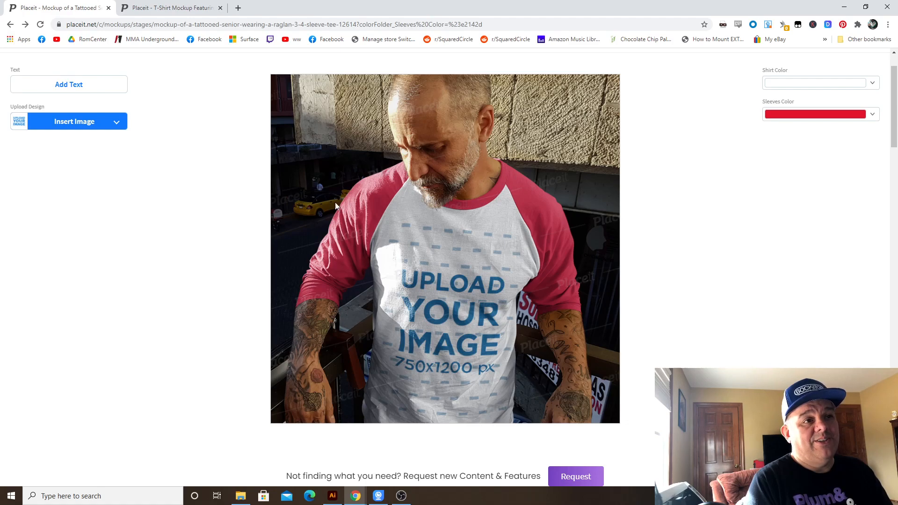
pyautogui.click(74, 126)
pyautogui.click(88, 139)
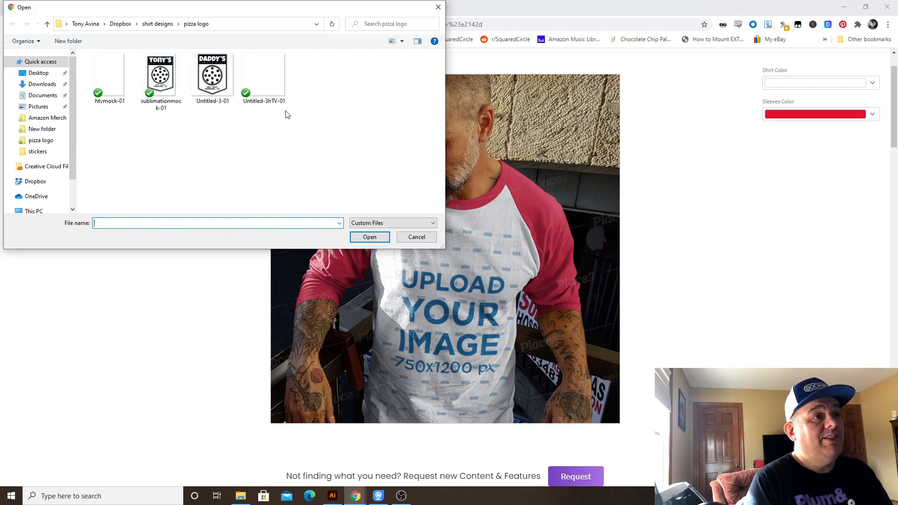
pyautogui.click(162, 80)
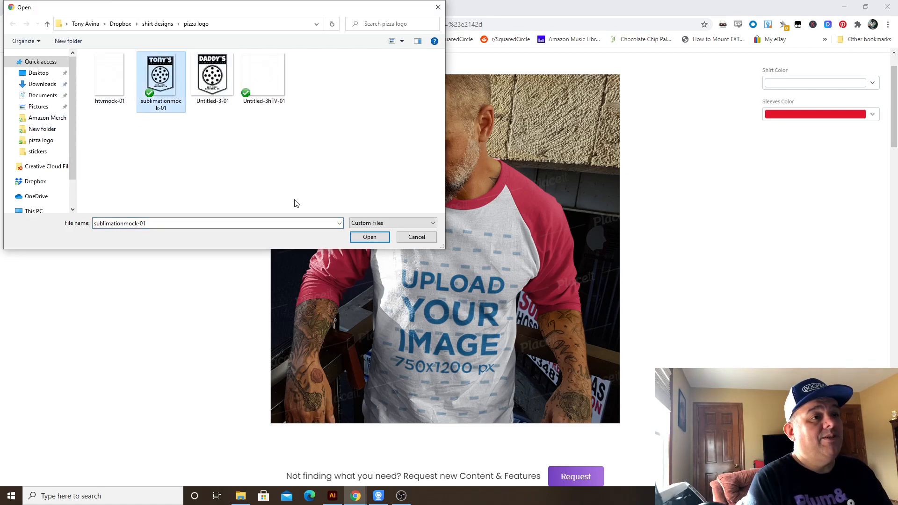
pyautogui.click(371, 237)
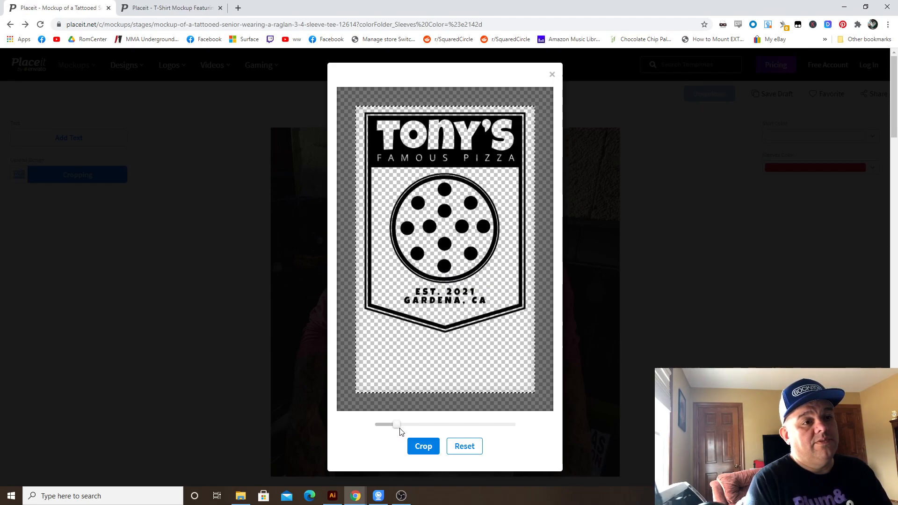
# - Scale the black badge down slightly, move it up within the crop area, and apply the crop to the raglan tee mockup
pyautogui.moveTo(398, 425); pyautogui.dragTo(394, 423)
pyautogui.press('Up')
pyautogui.press('Up')
pyautogui.press('Up')
pyautogui.press('Up')
pyautogui.press('Up')
pyautogui.press('Up')
pyautogui.press('Up')
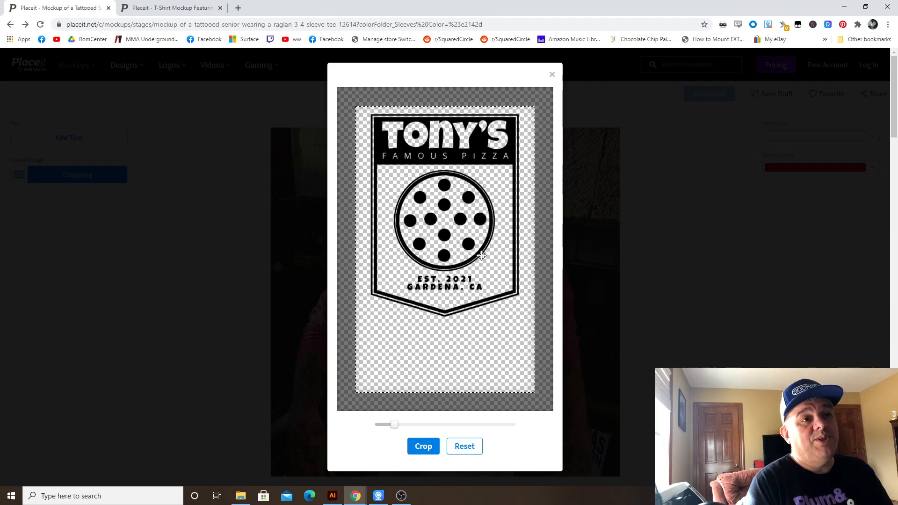
pyautogui.click(419, 447)
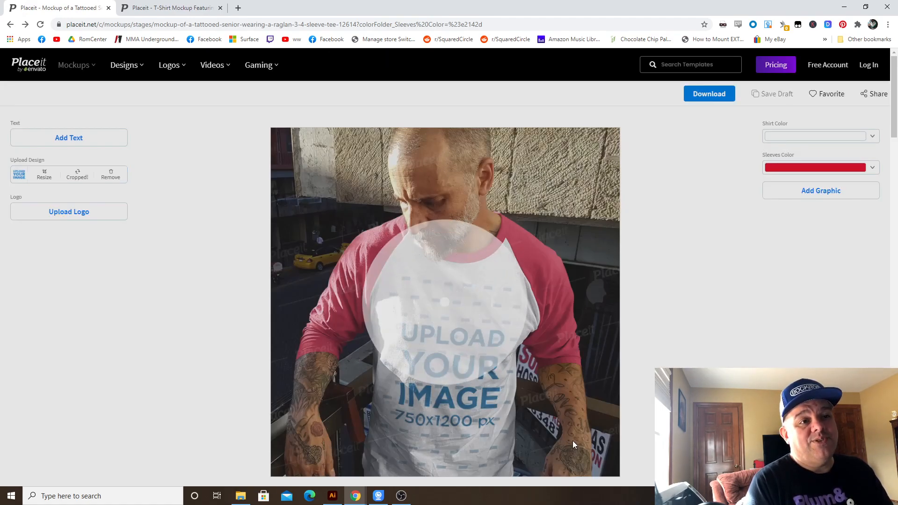
pyautogui.scroll(-2, 581, 382)
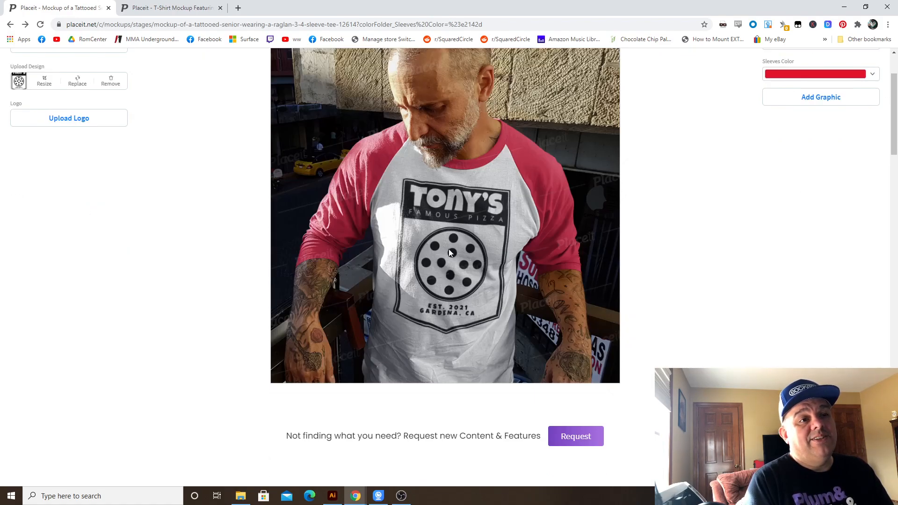
pyautogui.scroll(2, 327, 324)
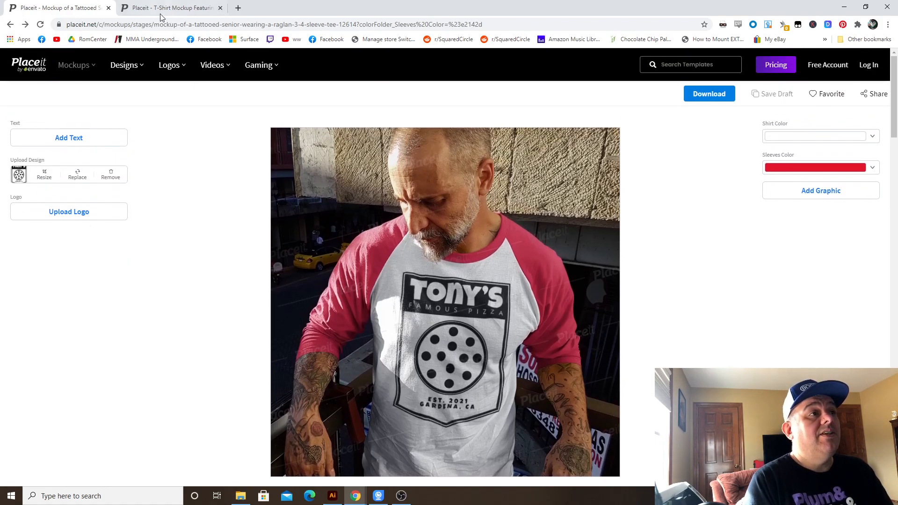
# - Go to the pizza maker T-shirt mockup and upload htvmock-01 from the pizza logo folder as its design
pyautogui.click(155, 10)
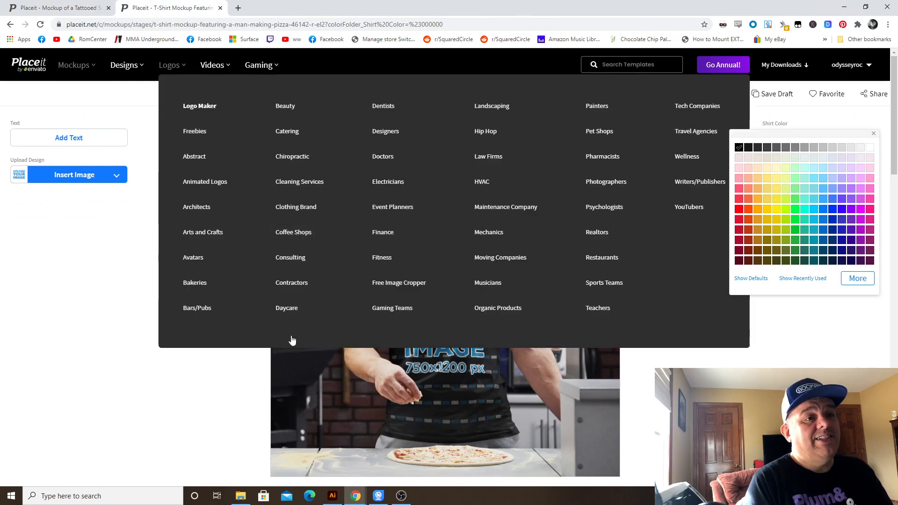
pyautogui.scroll(-1, 590, 288)
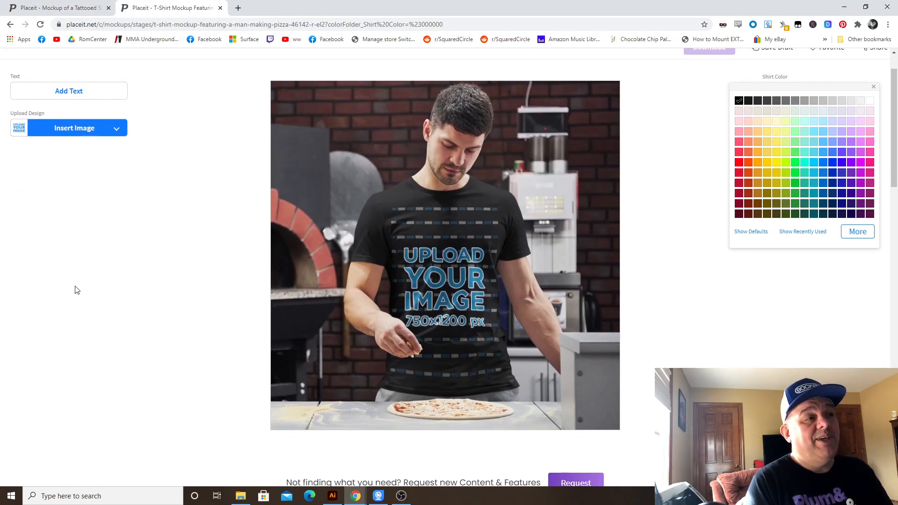
pyautogui.scroll(1, 75, 295)
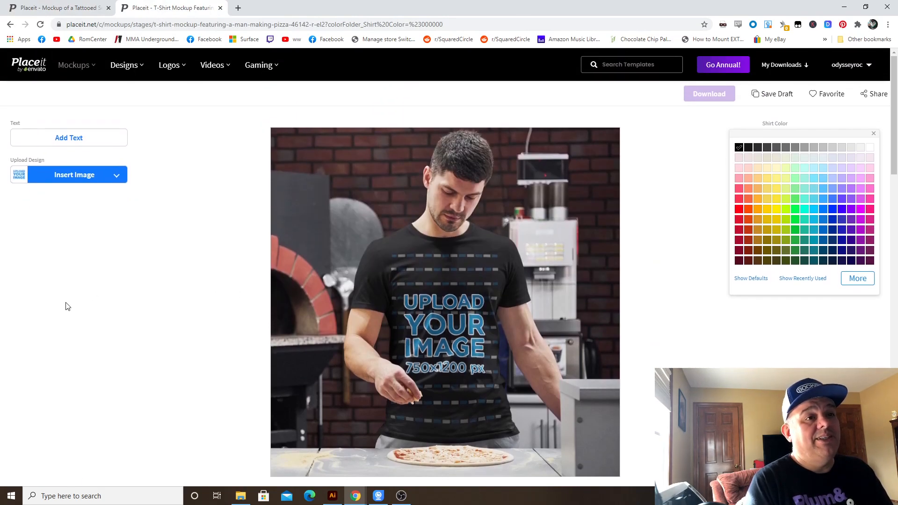
pyautogui.click(65, 181)
pyautogui.click(65, 194)
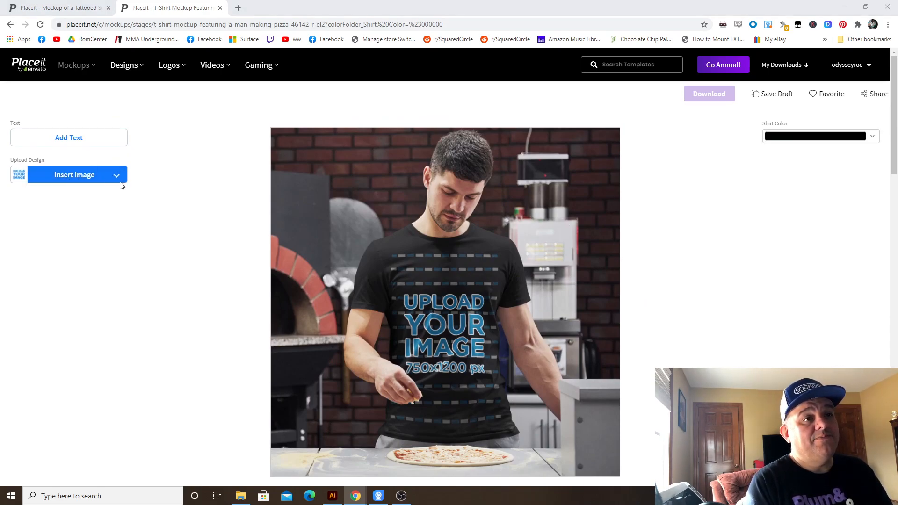
pyautogui.click(262, 85)
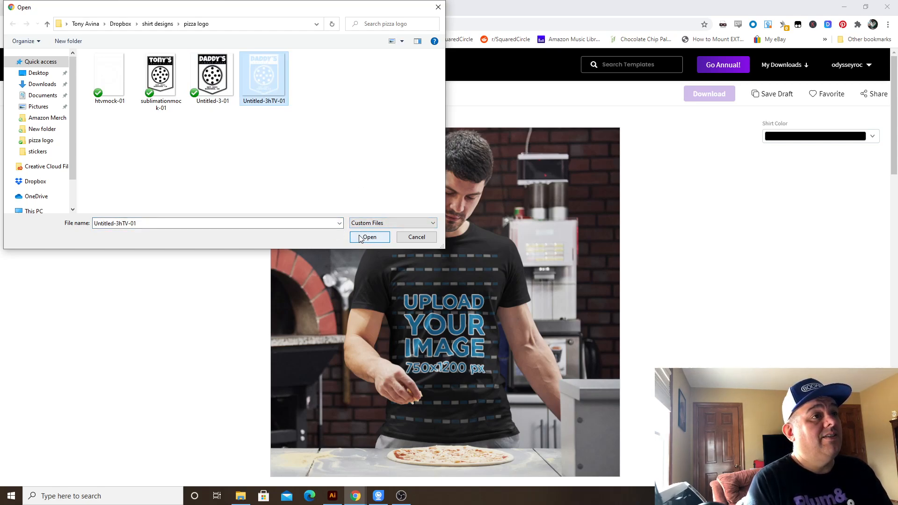
pyautogui.click(115, 78)
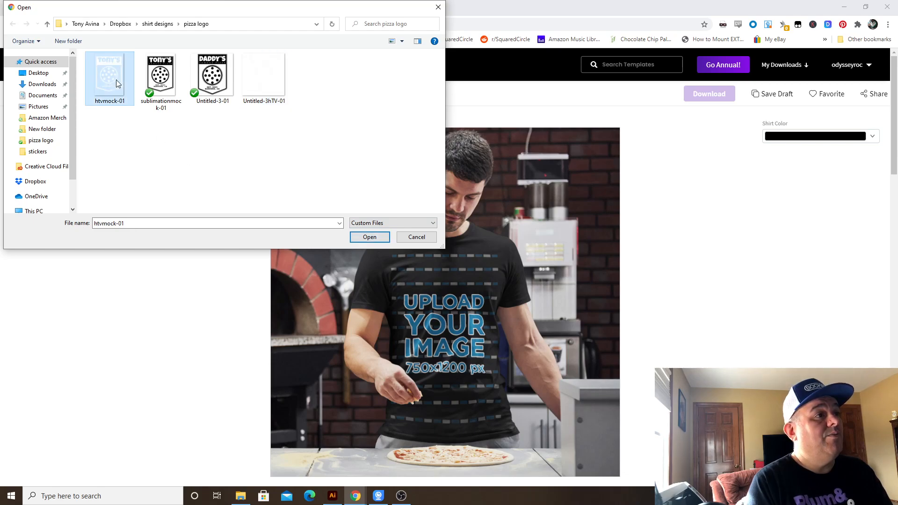
pyautogui.click(377, 238)
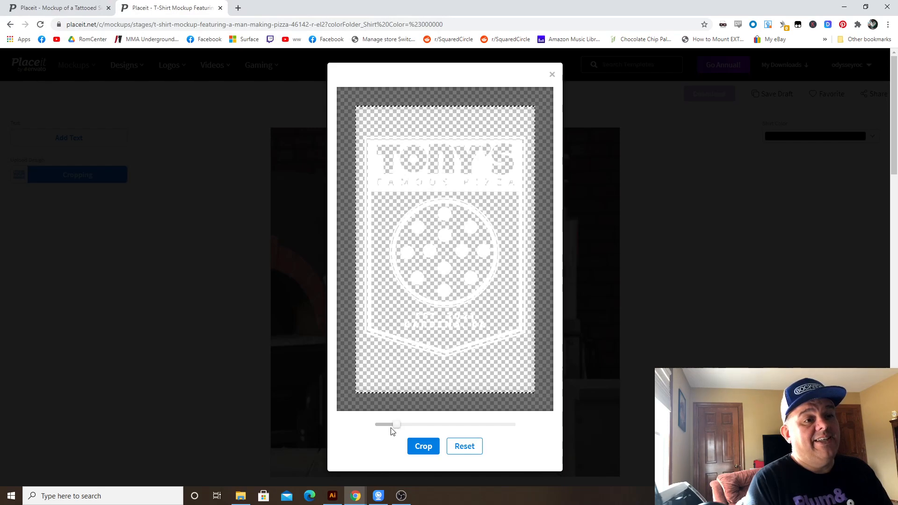
# - Shrink the white badge, move it up to the upper part of the crop area, and apply the crop to the T-shirt mockup
pyautogui.moveTo(391, 427); pyautogui.dragTo(387, 426)
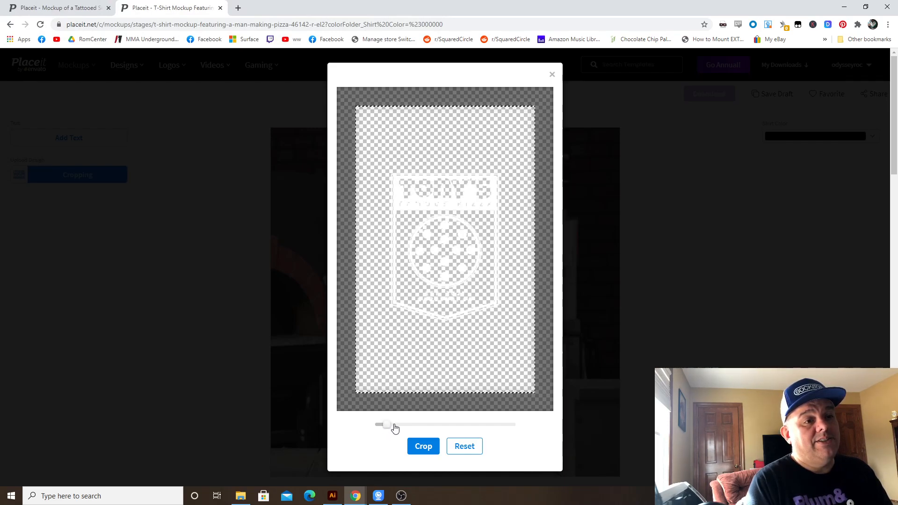
pyautogui.click(395, 427)
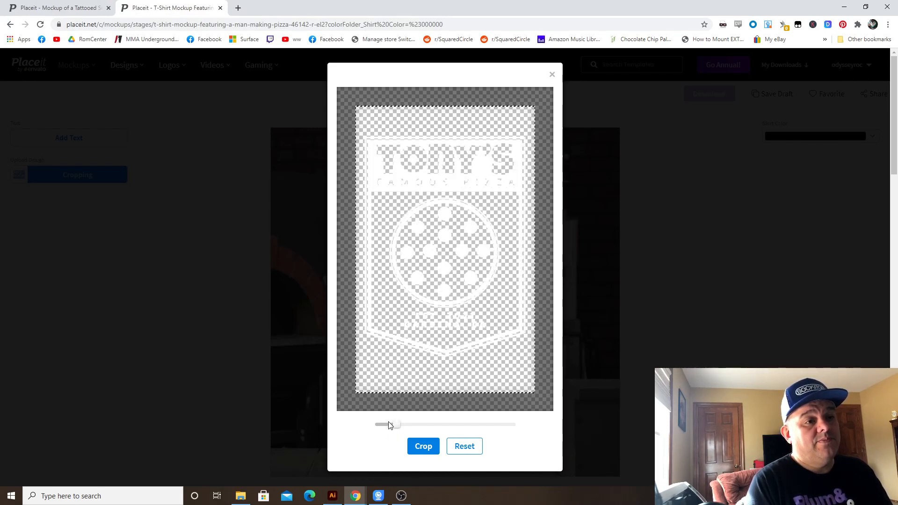
pyautogui.click(388, 427)
pyautogui.press('Up')
pyautogui.press('Up')
pyautogui.press('Up')
pyautogui.press('Up')
pyautogui.press('Up')
pyautogui.press('Up')
pyautogui.press('Up')
pyautogui.press('Up')
pyautogui.press('Up')
pyautogui.press('Up')
pyautogui.press('Up')
pyautogui.press('Up')
pyautogui.press('Up')
pyautogui.press('Up')
pyautogui.press('Up')
pyautogui.press('Up')
pyautogui.press('Up')
pyautogui.press('Up')
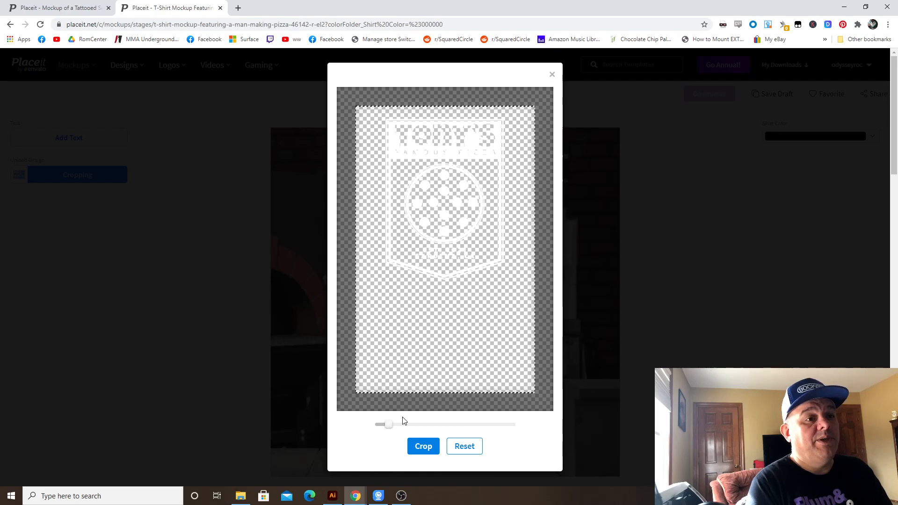
pyautogui.click(424, 446)
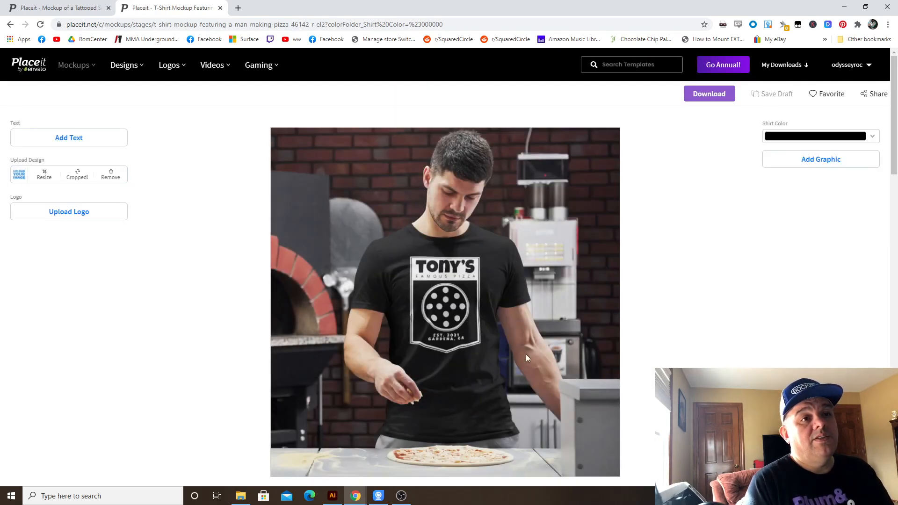
# - Try teal, bright green and lime shirt colors on the pizza maker mockup and settle on red (#c1112f)
pyautogui.click(805, 137)
pyautogui.click(805, 241)
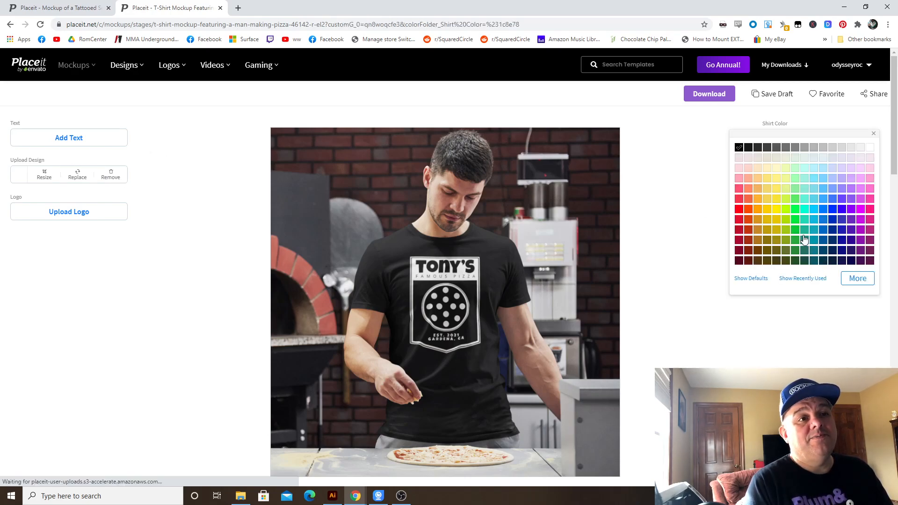
pyautogui.click(805, 251)
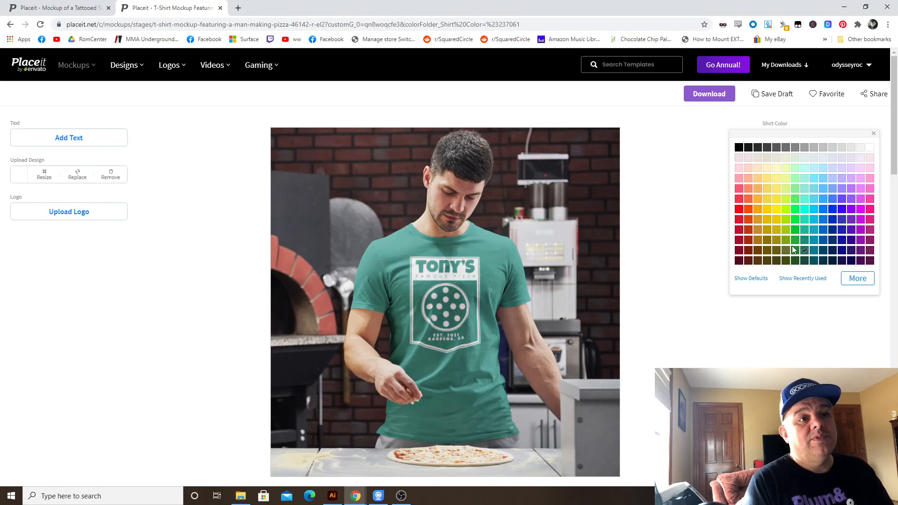
pyautogui.click(796, 220)
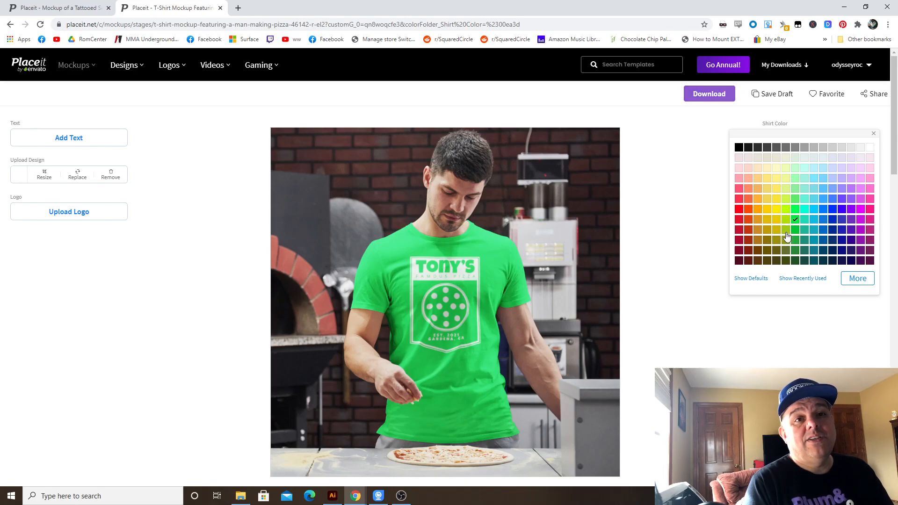
pyautogui.click(786, 230)
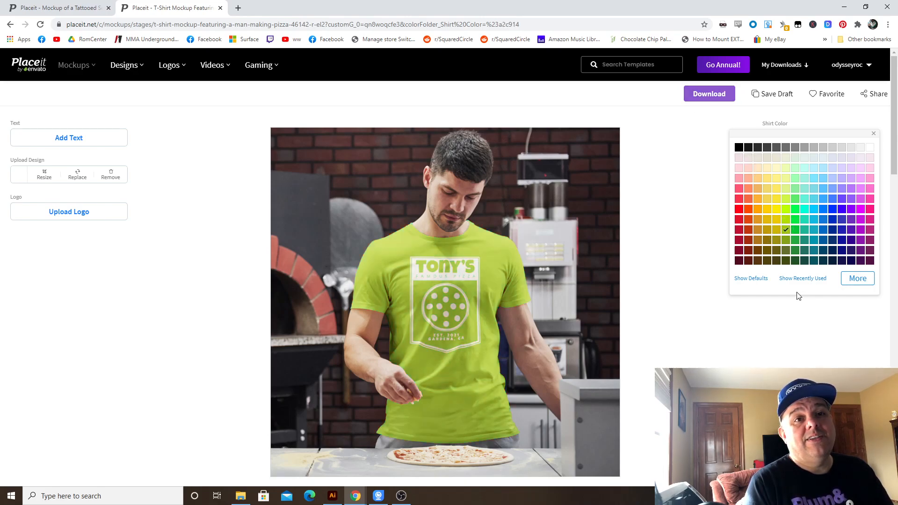
pyautogui.click(735, 231)
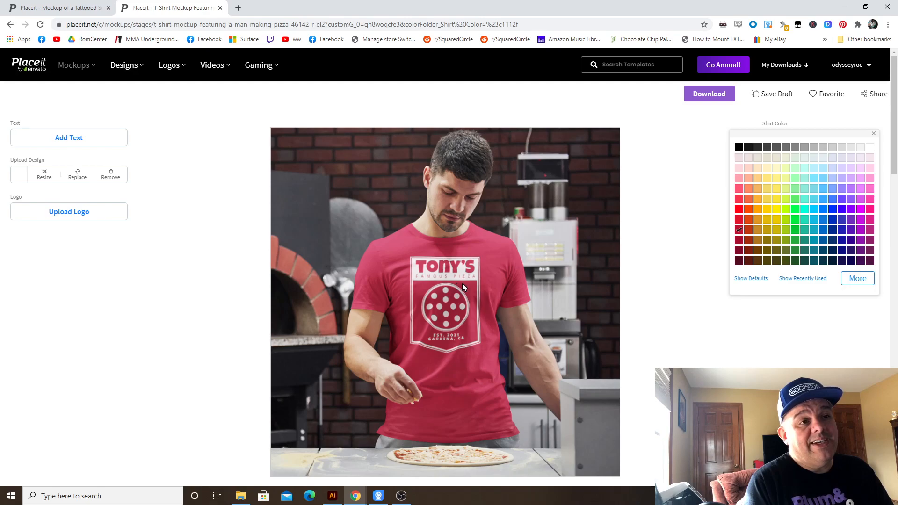
# - Revisit the raglan tee mockup, switch back to Illustrator, and bring back the black version of the badge on the artboard
pyautogui.click(80, 13)
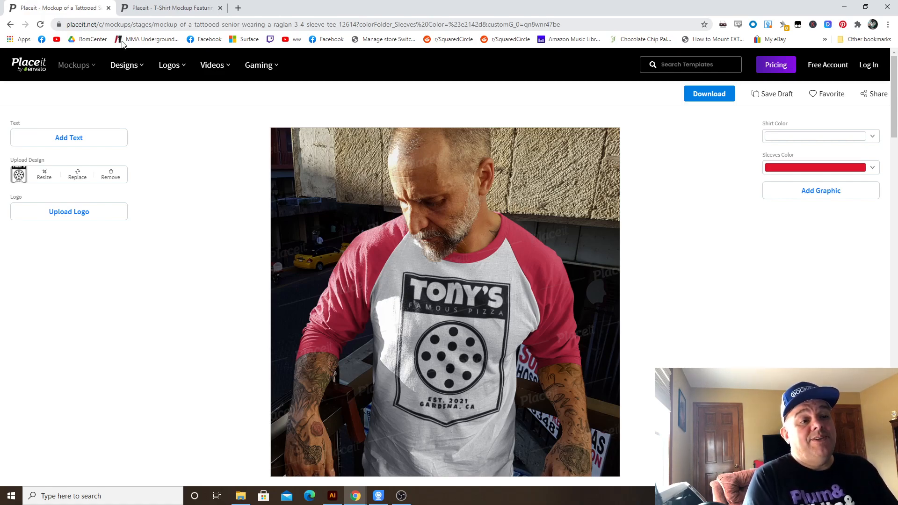
pyautogui.click(332, 496)
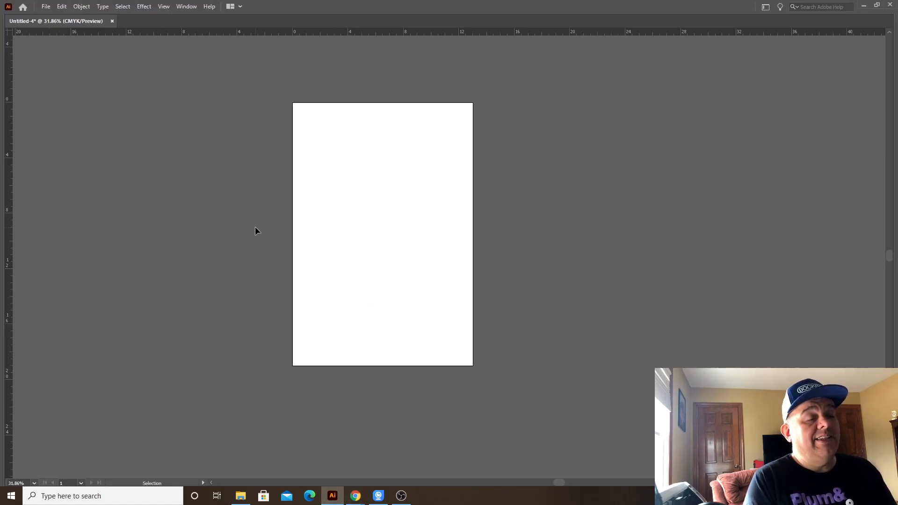
pyautogui.hotkey('ctrl', 'v')
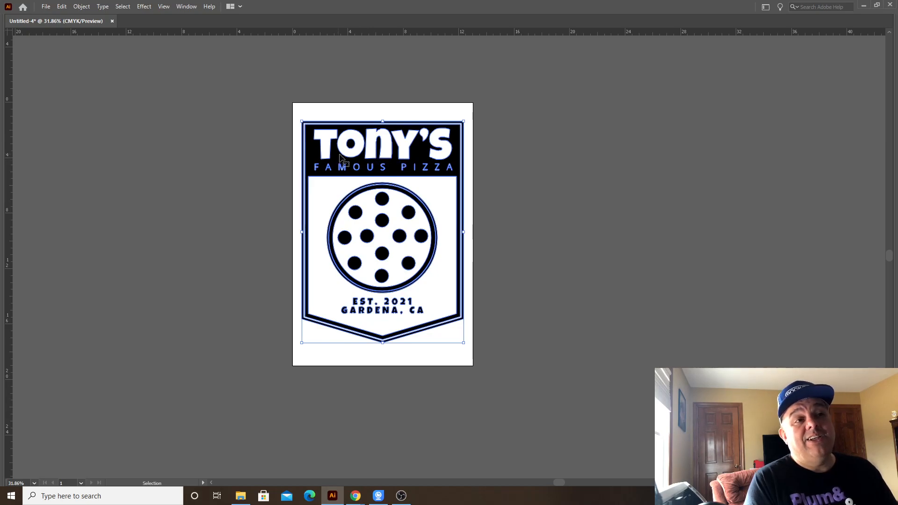
pyautogui.click(264, 187)
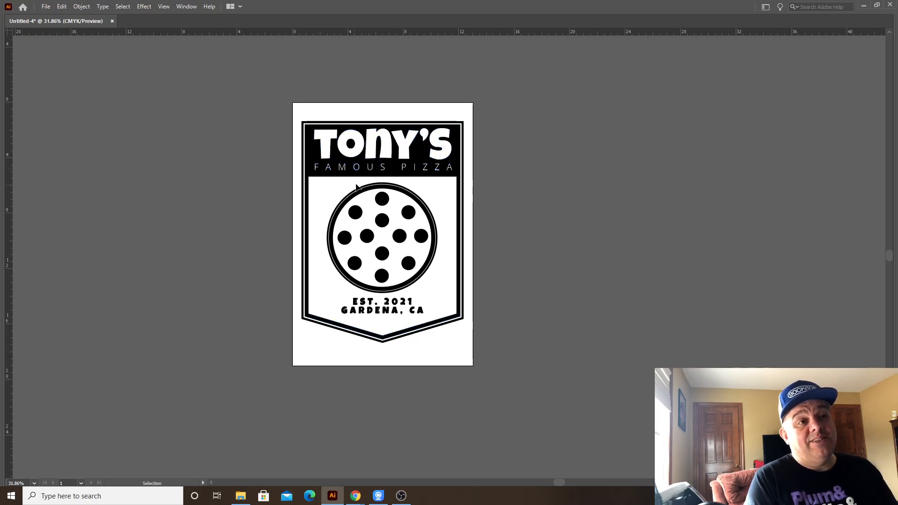
pyautogui.keyDown('ctrl'); pyautogui.click(373, 170); pyautogui.keyUp('ctrl')
pyautogui.moveTo(438, 266); pyautogui.dragTo(329, 209)
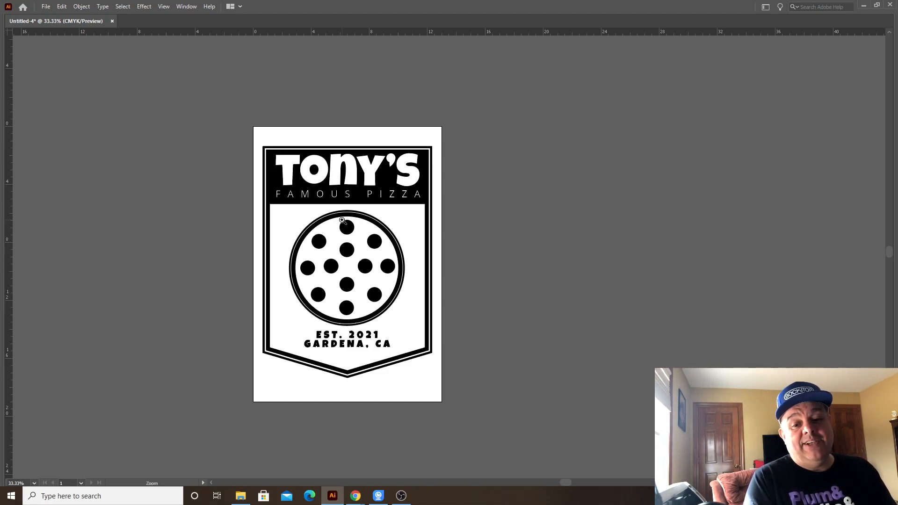
pyautogui.click(453, 301)
pyautogui.moveTo(427, 291); pyautogui.dragTo(506, 333)
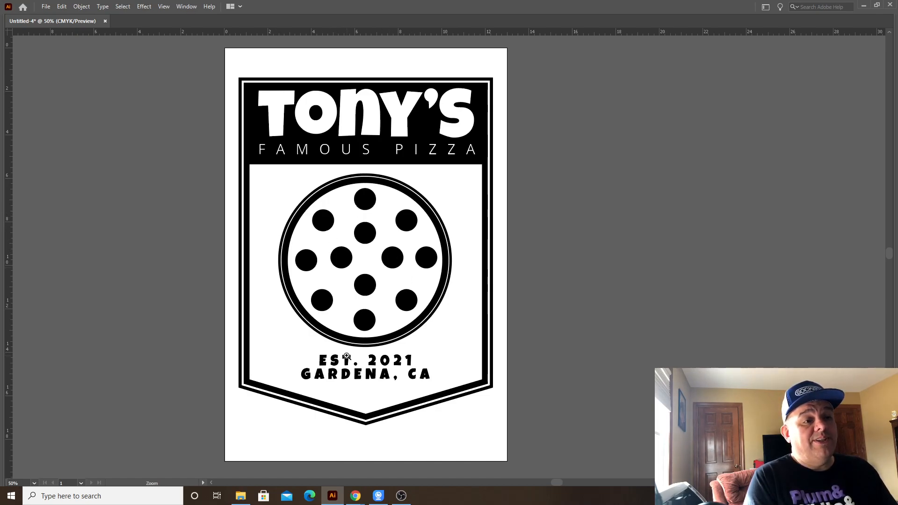
# - Switch to Chrome and run a Google image search for "bakery logo" in a new tab
pyautogui.moveTo(356, 496)
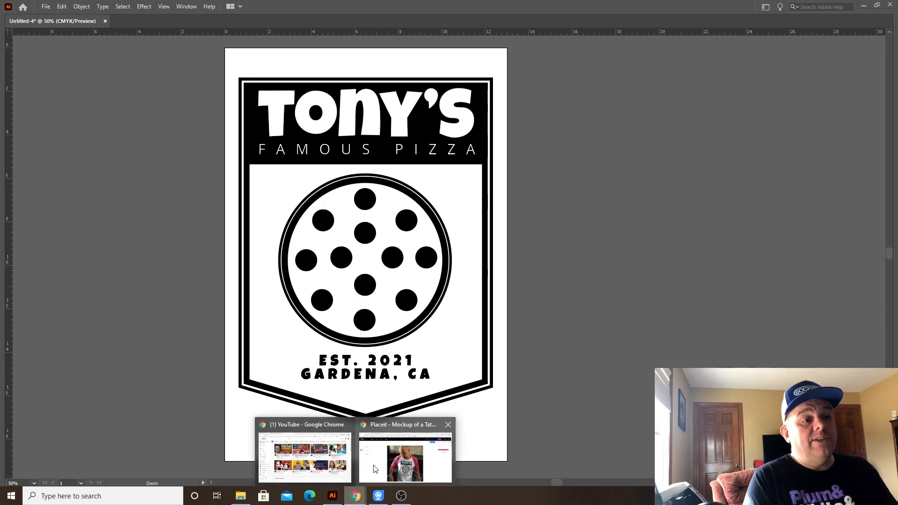
pyautogui.click(374, 467)
pyautogui.click(237, 8)
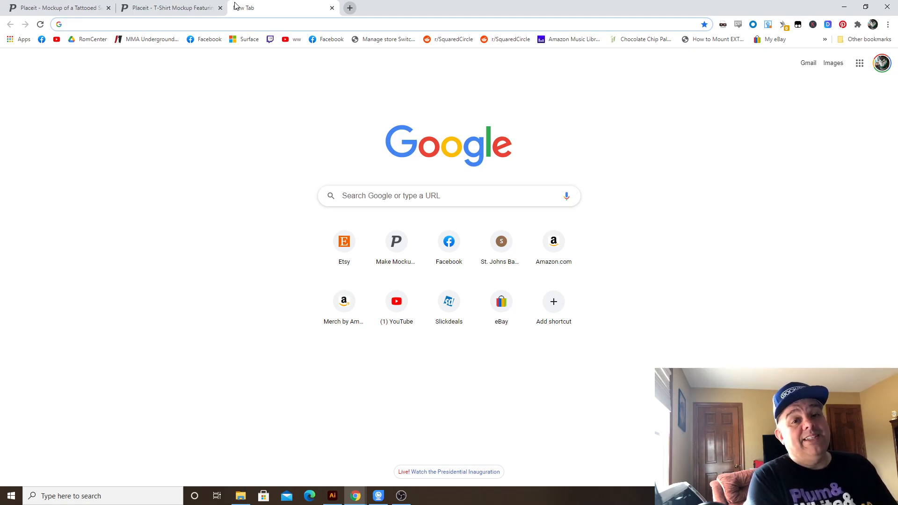
pyautogui.write('b')
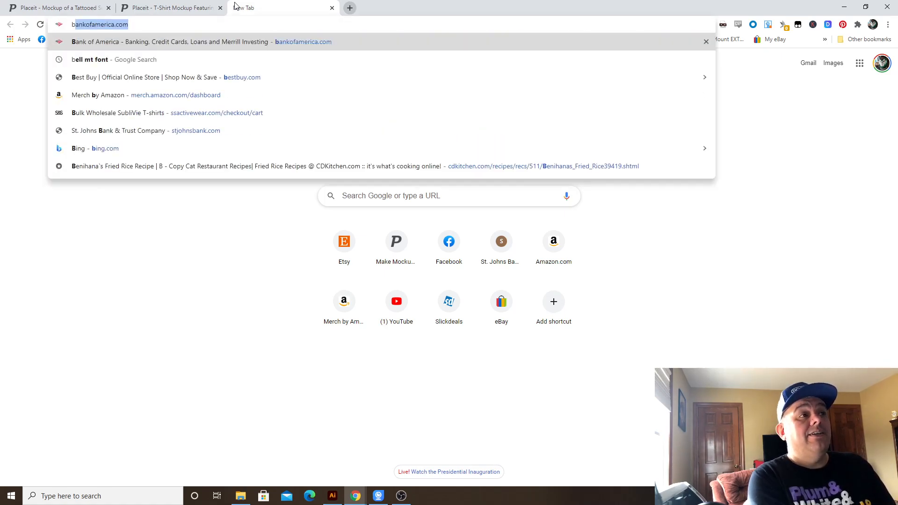
pyautogui.write('akery logo')
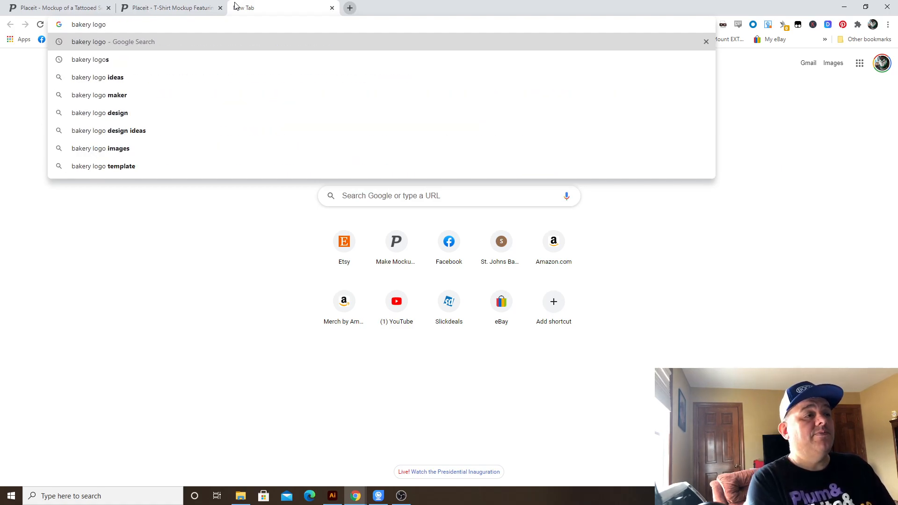
pyautogui.press('Return')
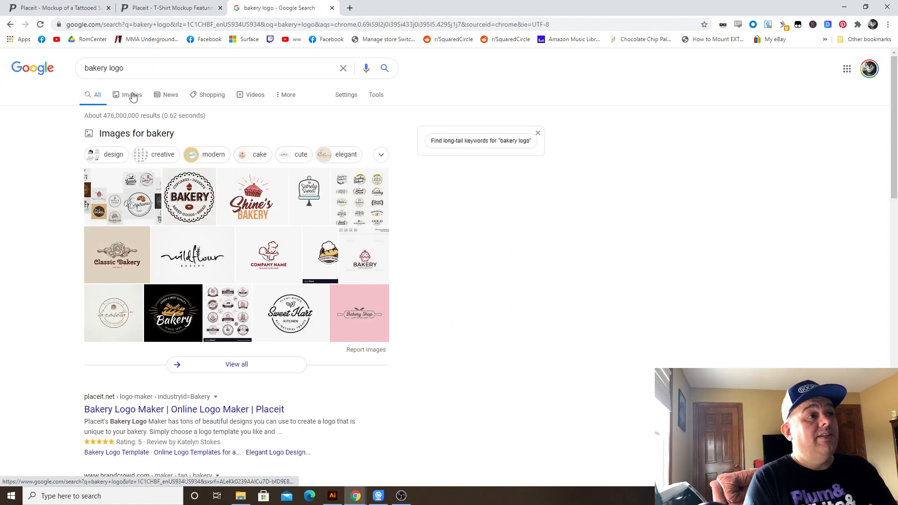
pyautogui.click(128, 94)
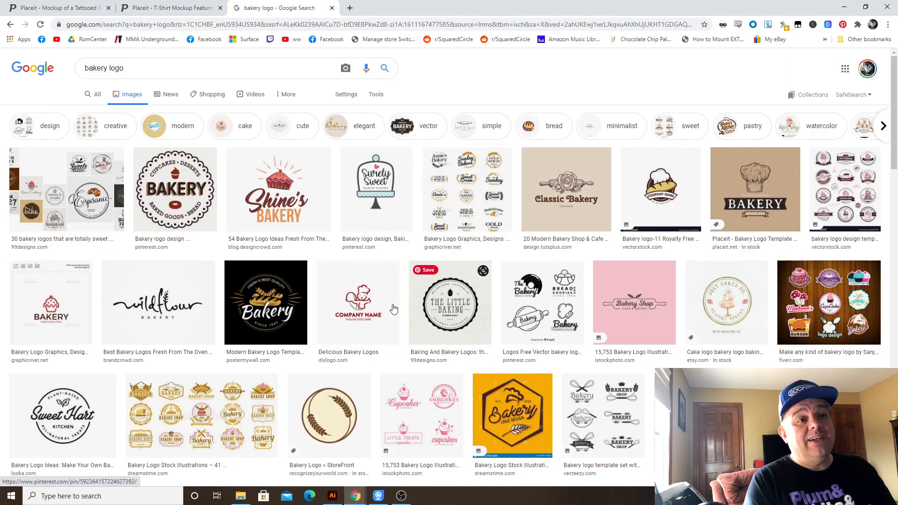
# - Preview the Little Baking Company, VectorStock, Pinterest and Dreamstime bakery logos, open the Dreamstime source page, and return to the image results
pyautogui.click(444, 328)
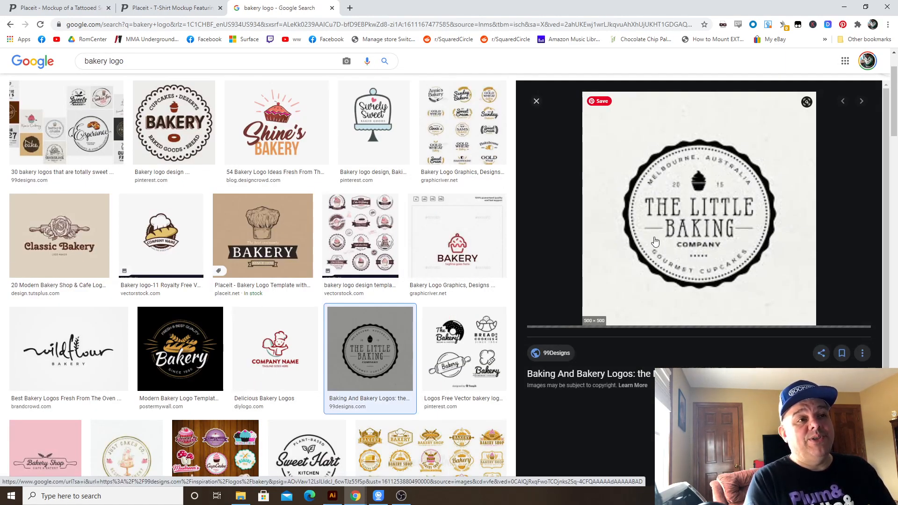
pyautogui.click(360, 236)
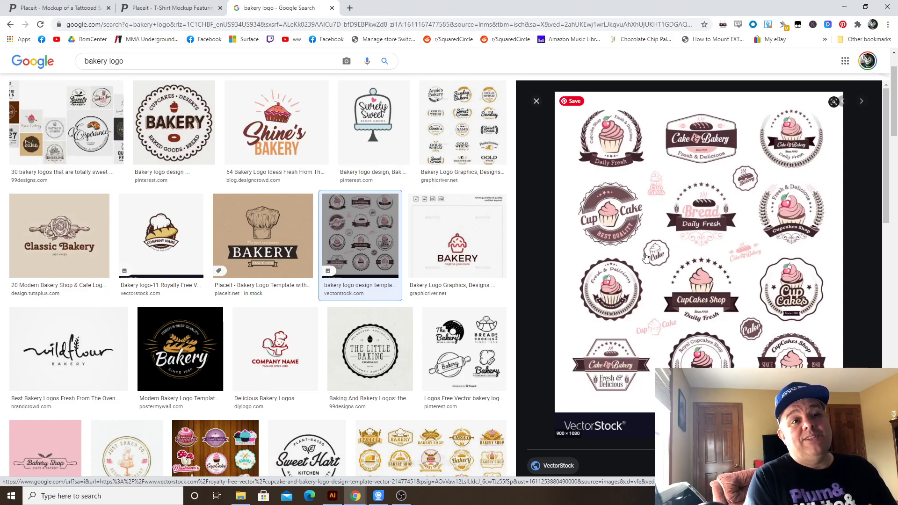
pyautogui.click(461, 337)
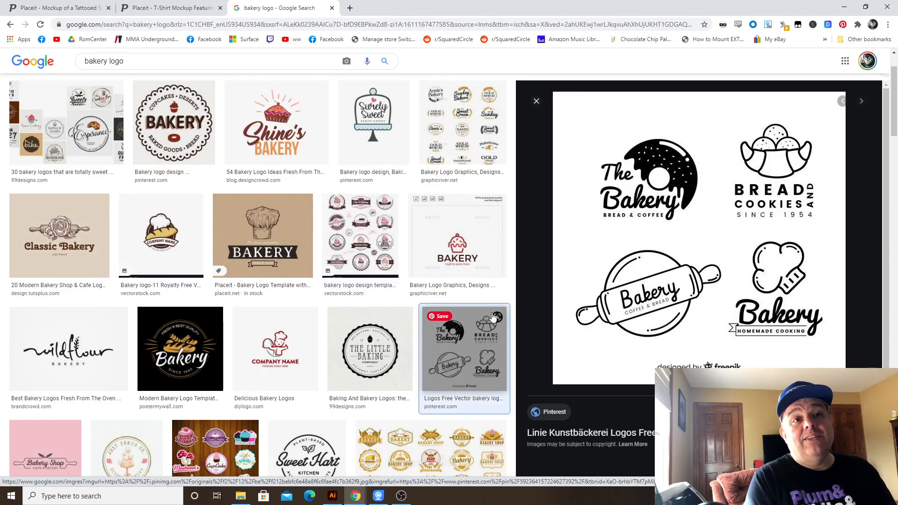
pyautogui.scroll(-3, 321, 332)
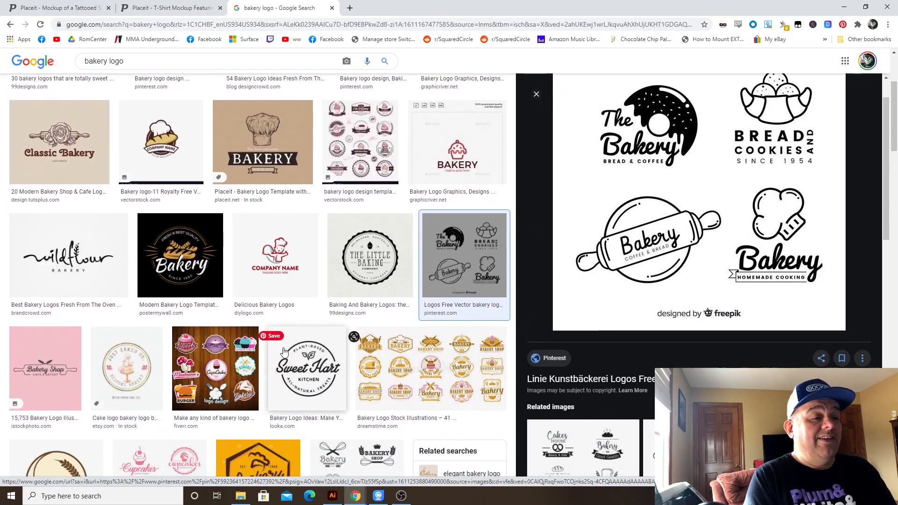
pyautogui.click(407, 323)
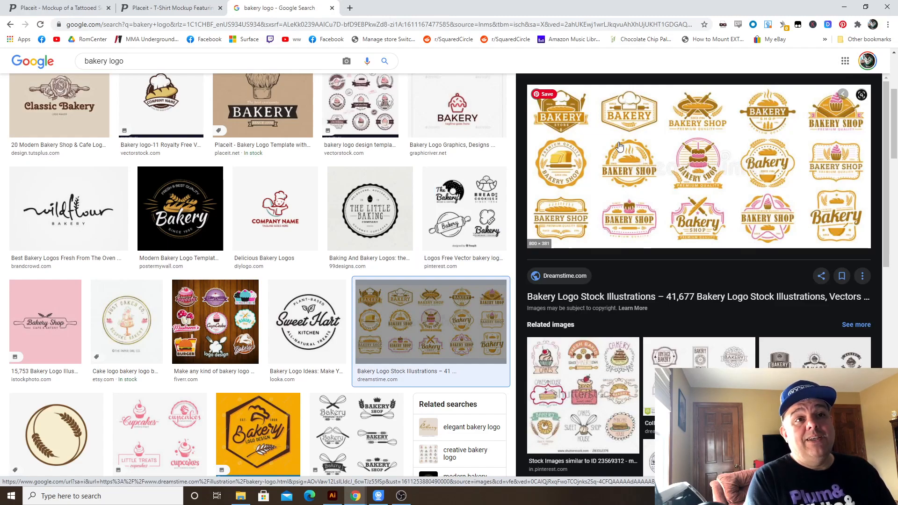
pyautogui.click(642, 125)
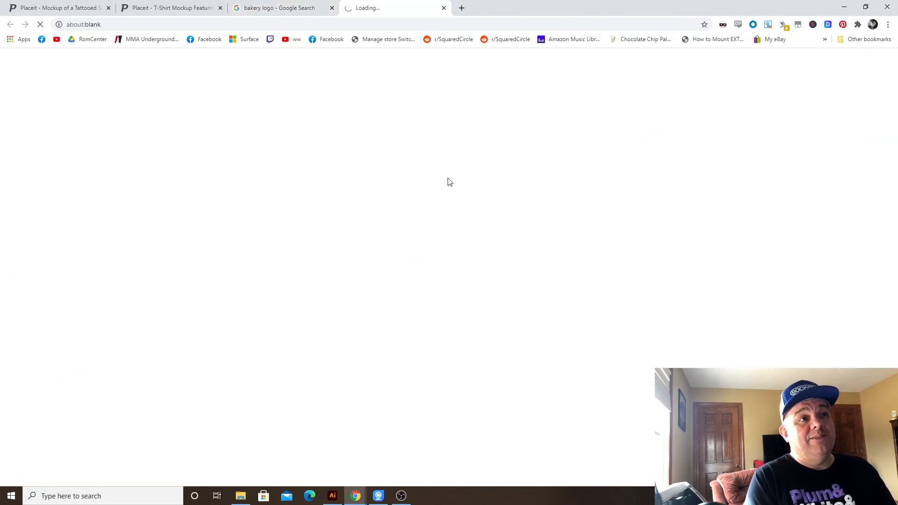
pyautogui.click(267, 8)
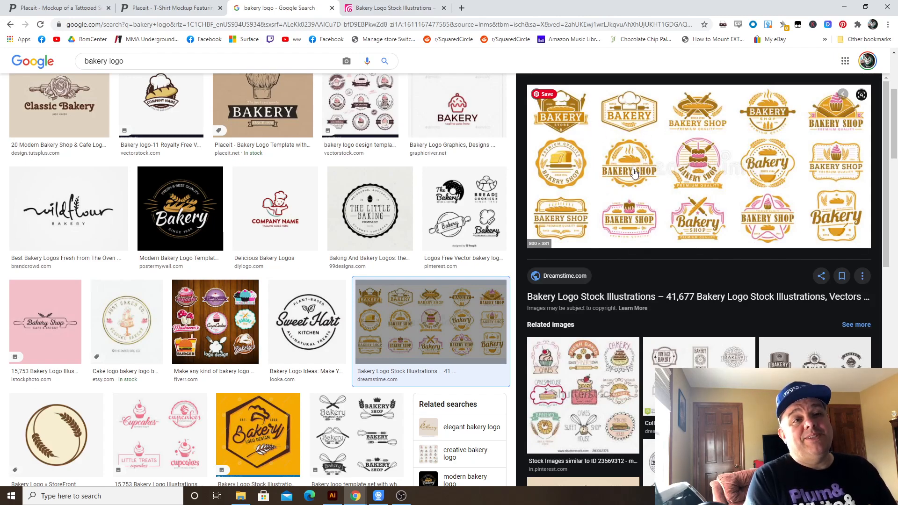
# - Preview further bakery logo results, including the whisk template set, the pink cupcake logos and the Hot Oven bakery shop logo
pyautogui.scroll(-2, 328, 328)
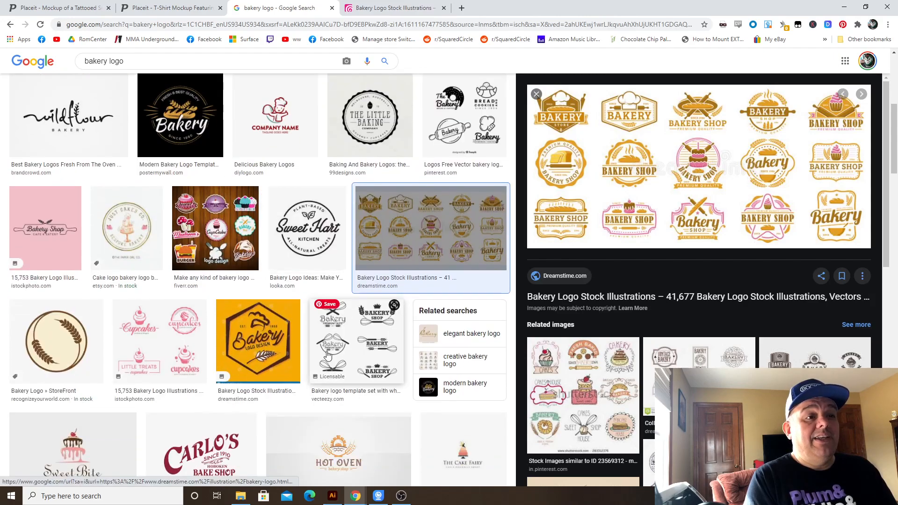
pyautogui.click(328, 356)
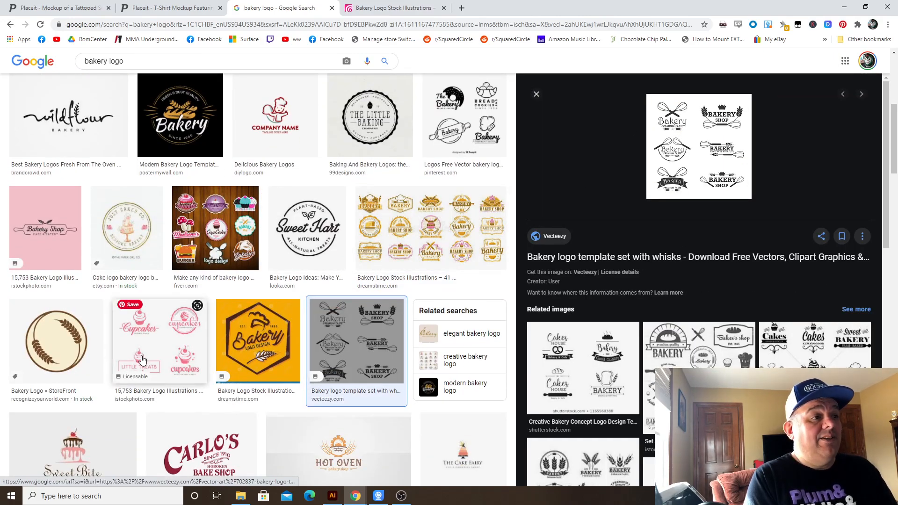
pyautogui.click(160, 357)
pyautogui.scroll(-2, 159, 355)
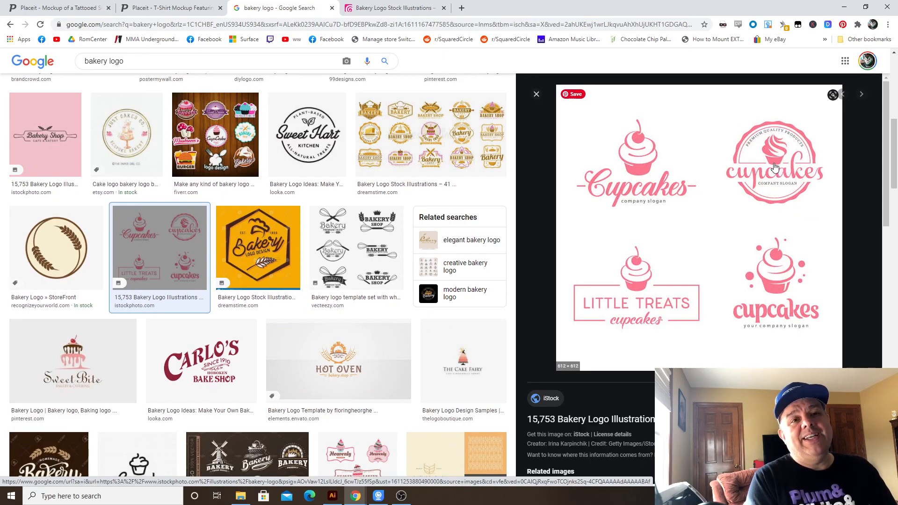
pyautogui.click(487, 357)
pyautogui.click(345, 357)
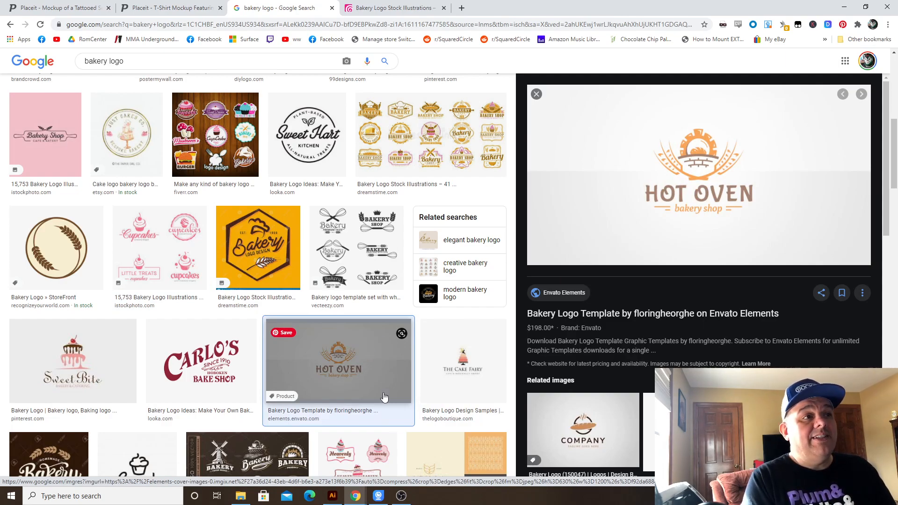
# - Switch back to Illustrator and select all of the TONY'S pizza badge artwork
pyautogui.click(337, 500)
pyautogui.press('v')
pyautogui.moveTo(232, 64); pyautogui.dragTo(554, 430)
pyautogui.click(586, 214)
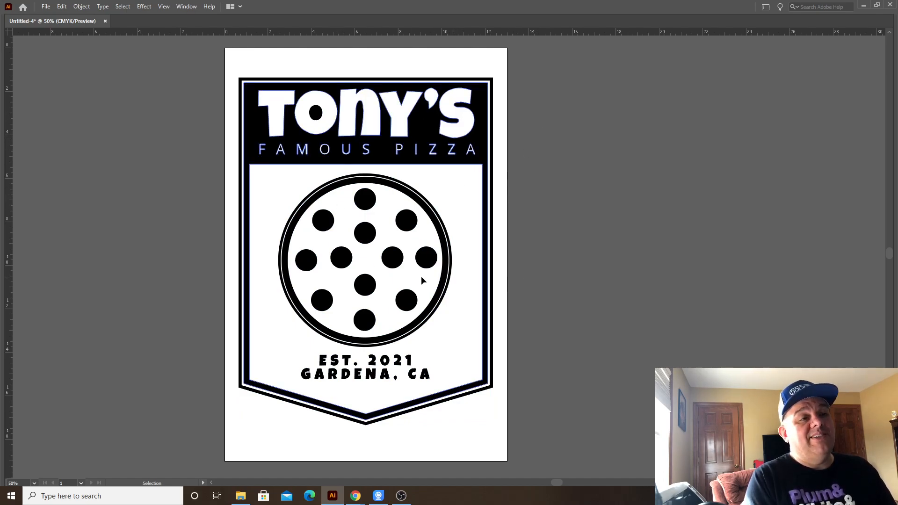
pyautogui.moveTo(216, 64); pyautogui.dragTo(524, 447)
pyautogui.click(593, 405)
pyautogui.scroll(1, 211, 40)
pyautogui.hotkey('ctrl', 'a')
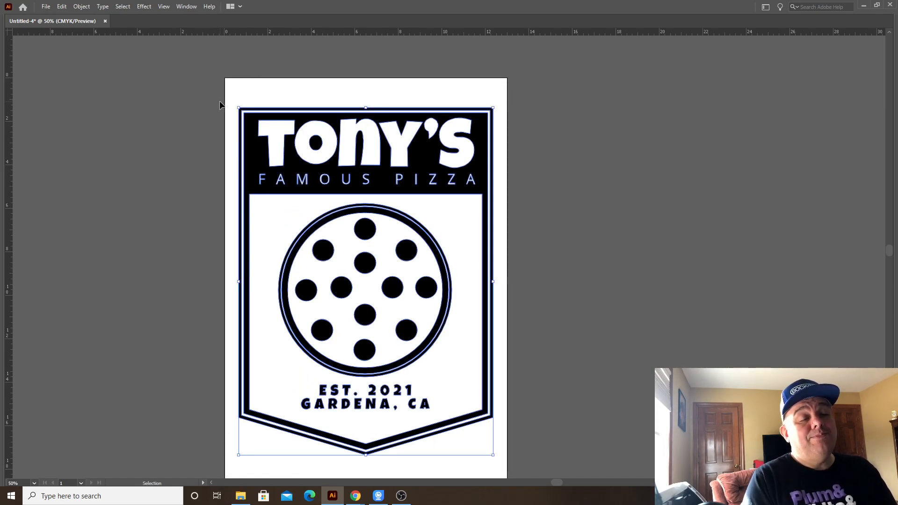